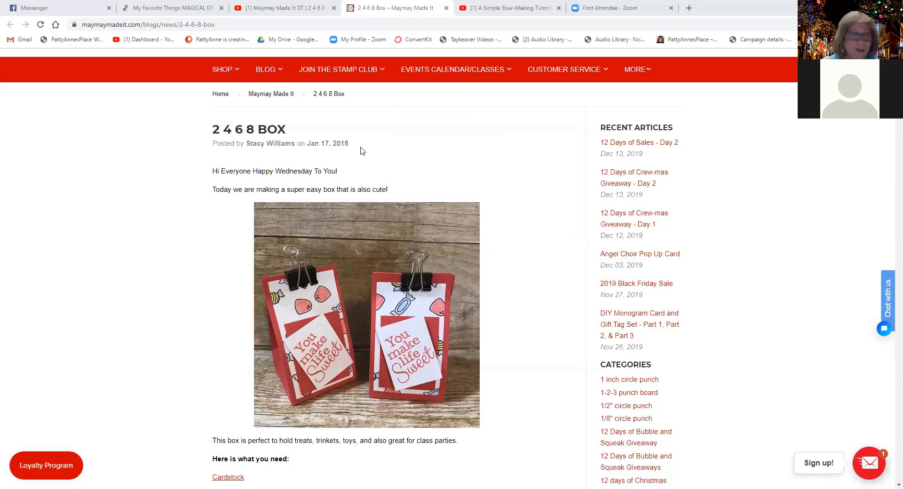
Step: Review the 2 4 6 8 Box blog post's cardstock sizes, score positions and cutting diagram
scroll(369, 146, "down", 2)
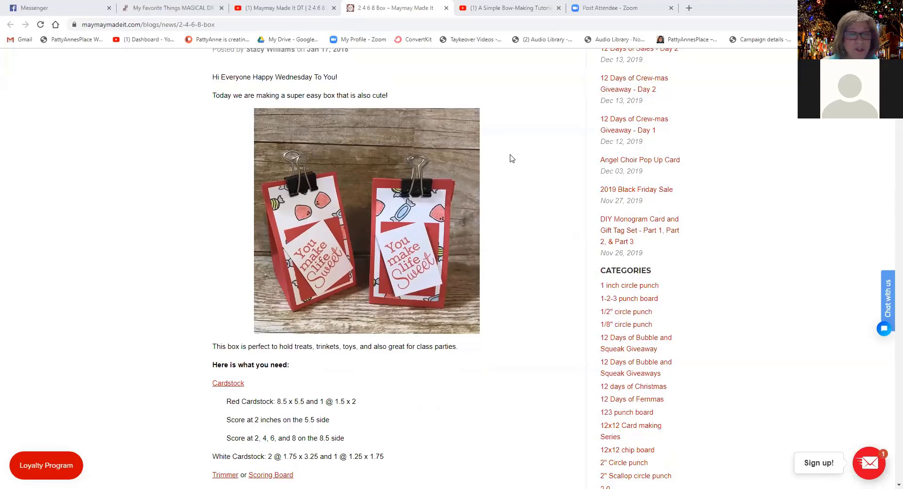
scroll(510, 154, "down", 1)
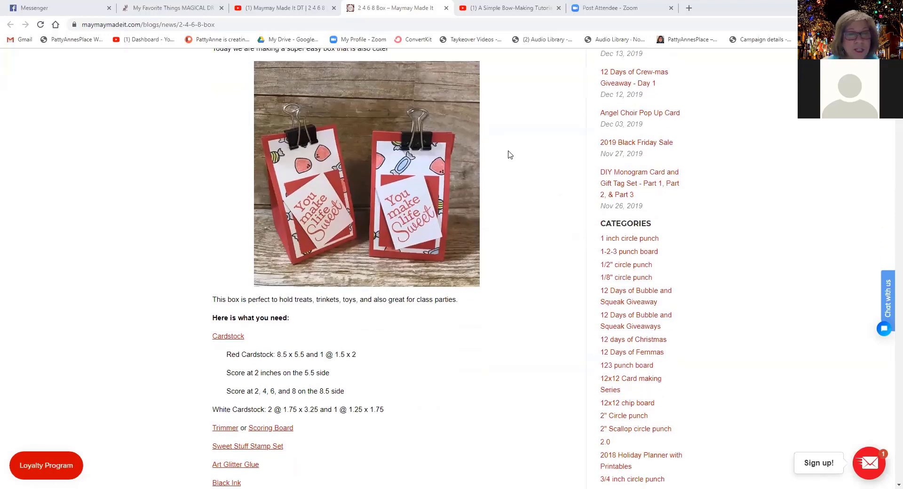
scroll(508, 153, "down", 4)
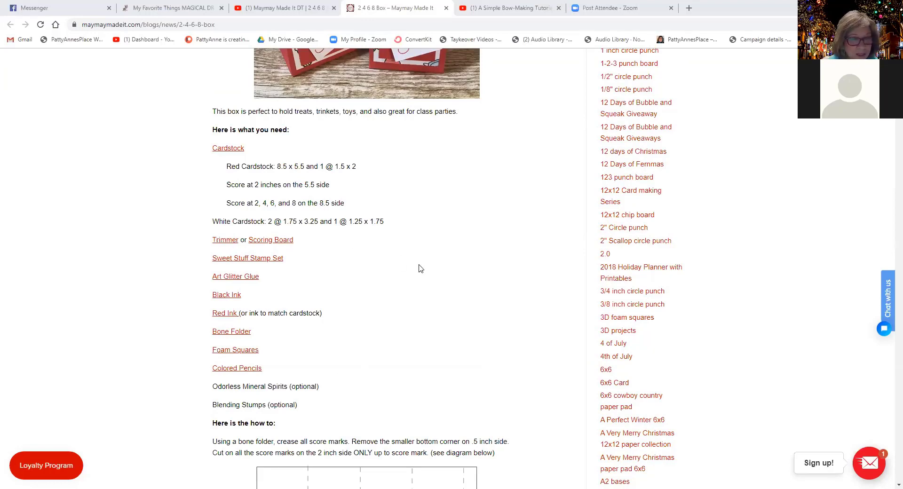
scroll(418, 266, "down", 5)
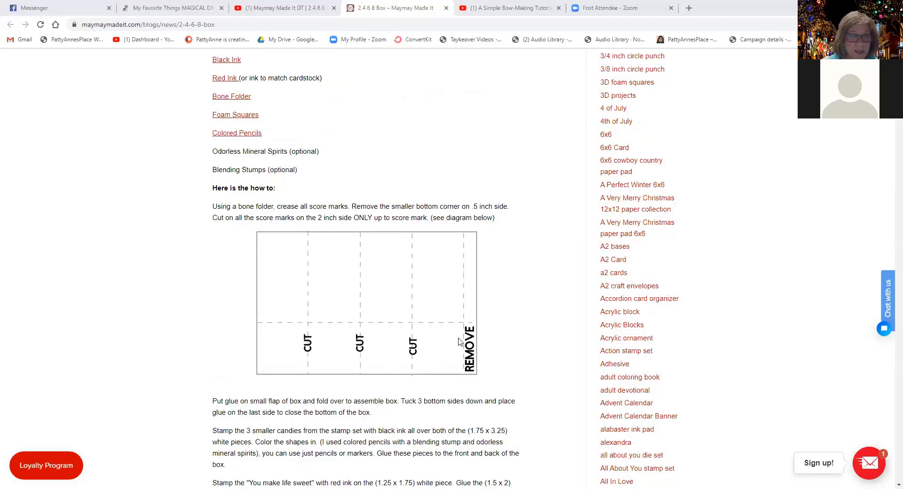
scroll(499, 250, "up", 1)
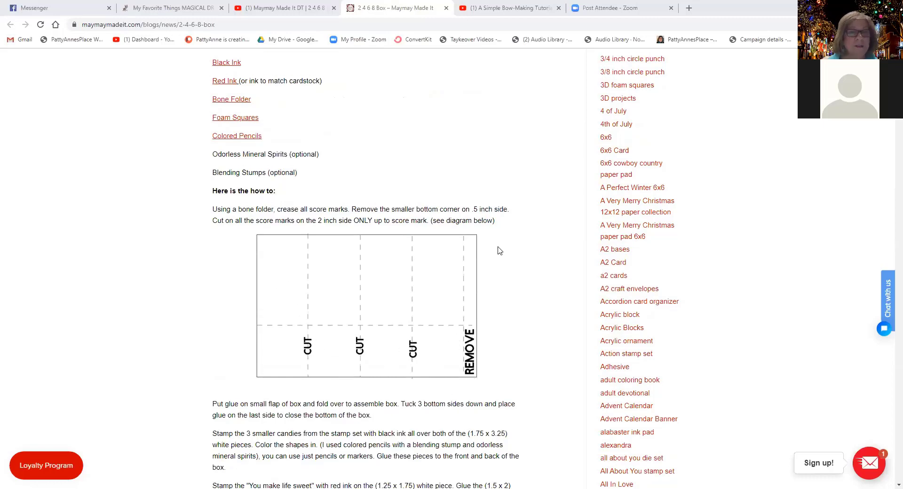
scroll(499, 250, "up", 9)
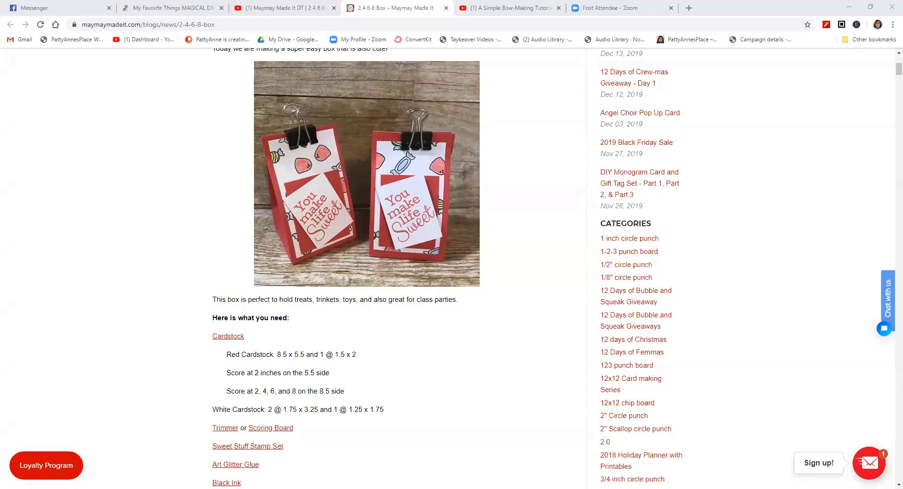
Step: Switch to Silhouette Studio, set the page to 8.5 × 11 in and show the registration mark settings
key("alt+Tab")
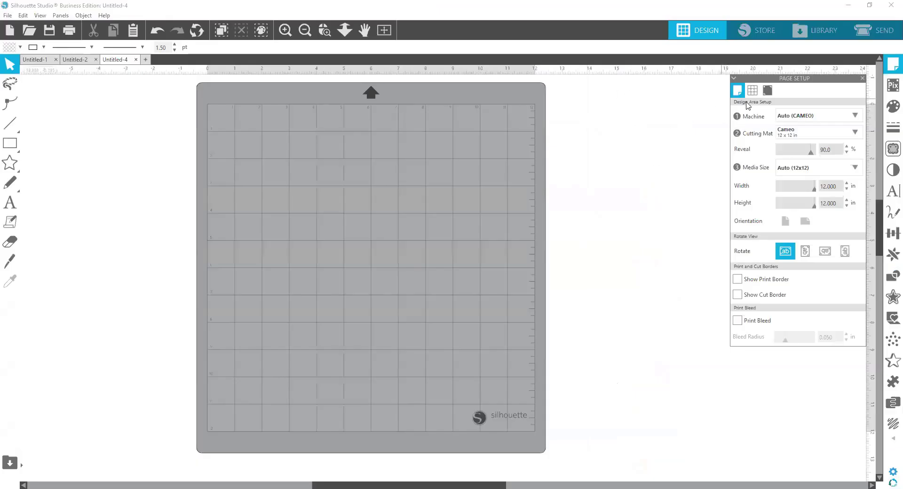
left_click(890, 66)
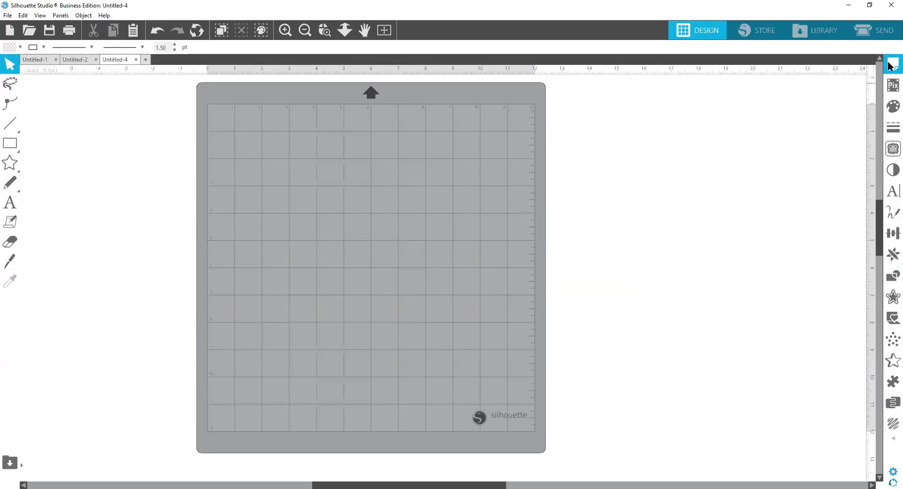
left_click(890, 66)
left_click_drag(786, 80, 683, 97)
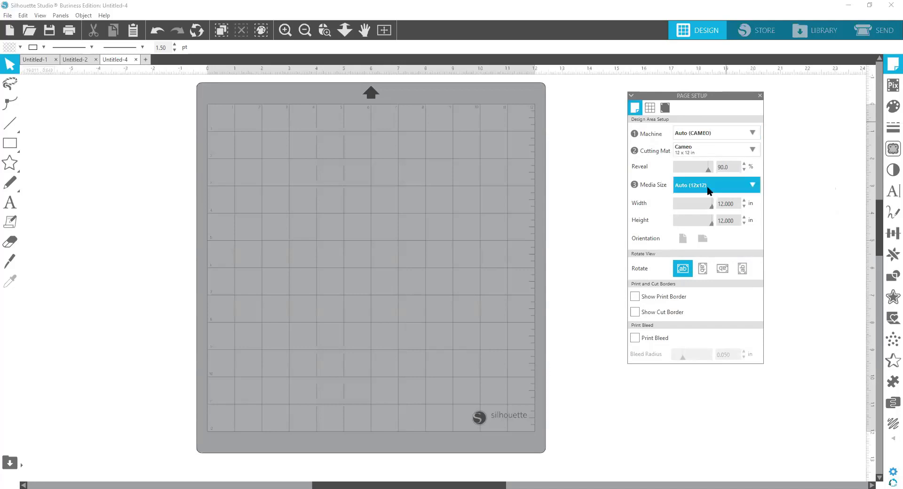
left_click(664, 108)
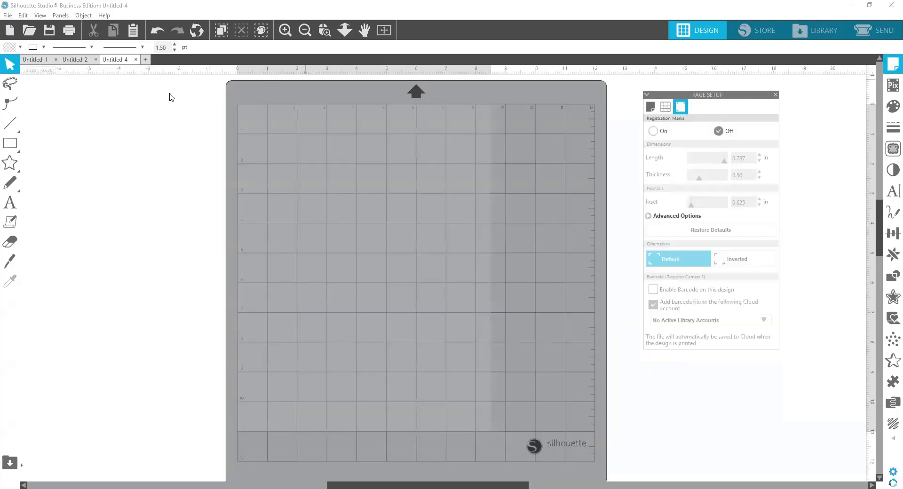
Step: Draw a rectangle about 7.27 × 4.60 in across the upper part of the page
mouse_move(11, 149)
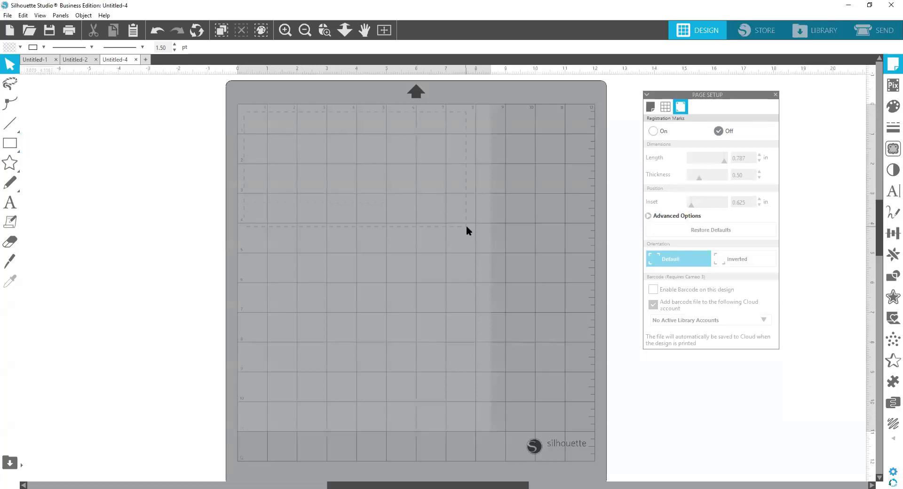
left_click(10, 142)
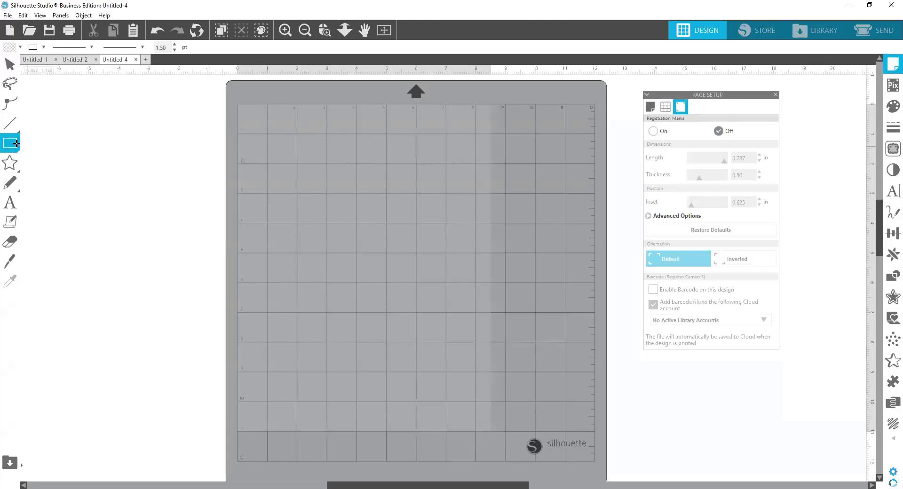
left_click_drag(249, 122, 466, 259)
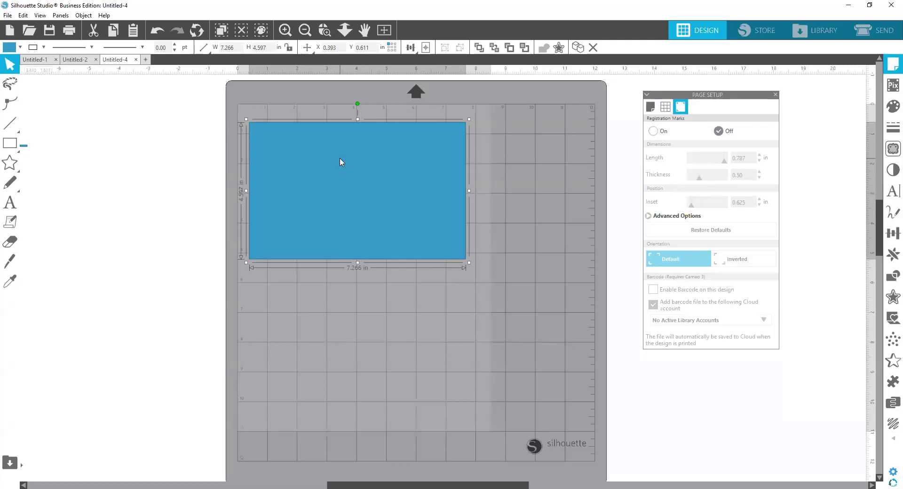
Step: Resize the rectangle to 8.5 in wide and 5.5 in high
left_click(235, 47)
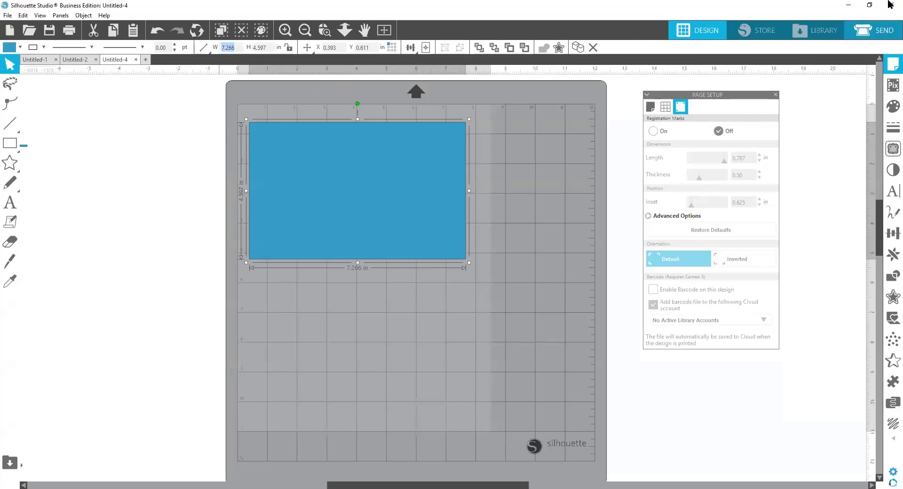
type("8")
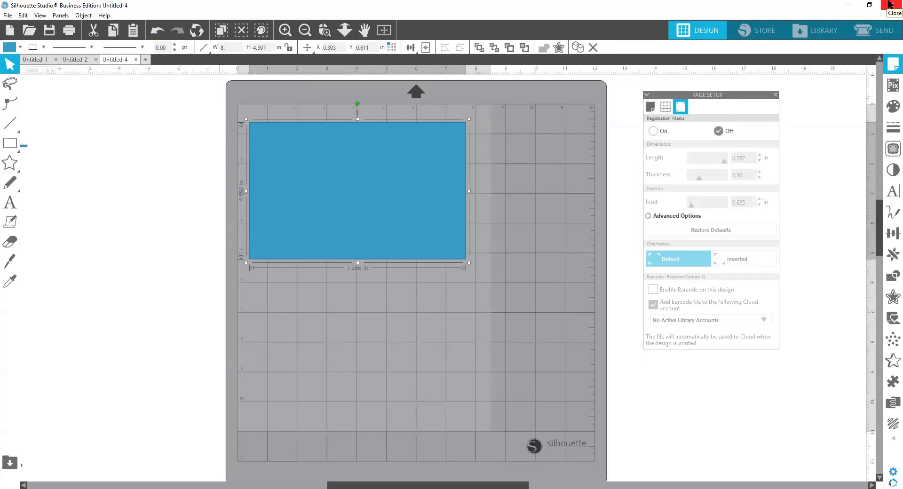
type(".5")
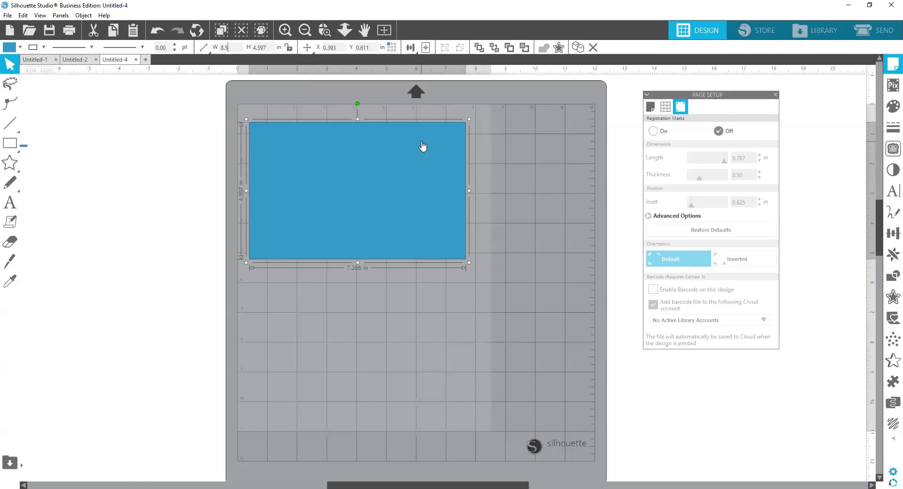
key("Return")
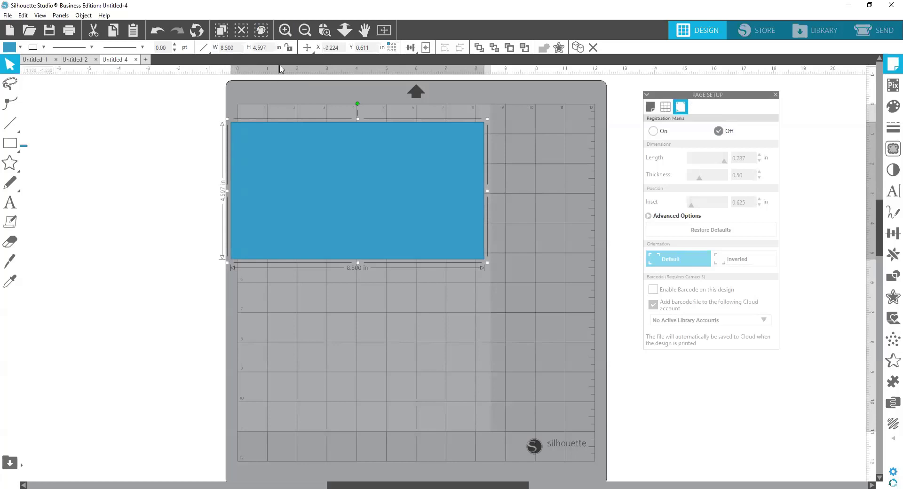
double_click(265, 47)
type("5.5")
key("Return")
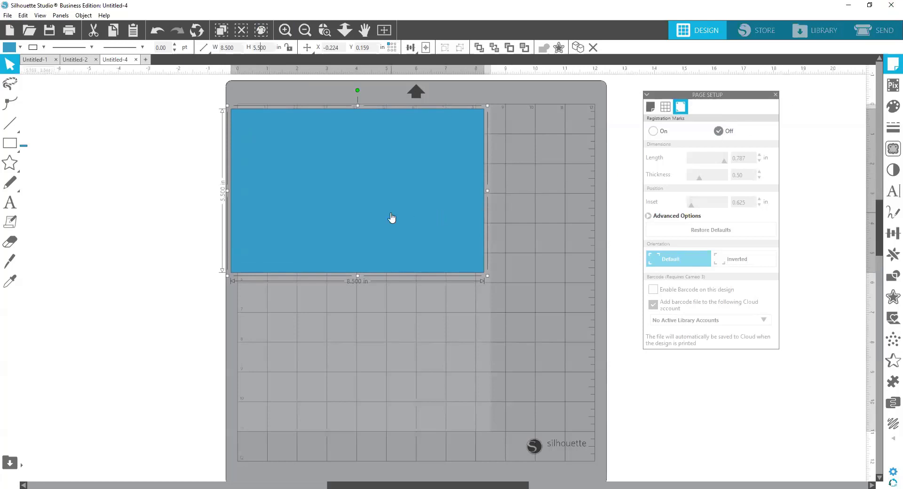
Step: Fill the large rectangle with light grey and move it partly off the mat, to about X -6.07, Y -0.55 in
left_click_drag(392, 213, 398, 209)
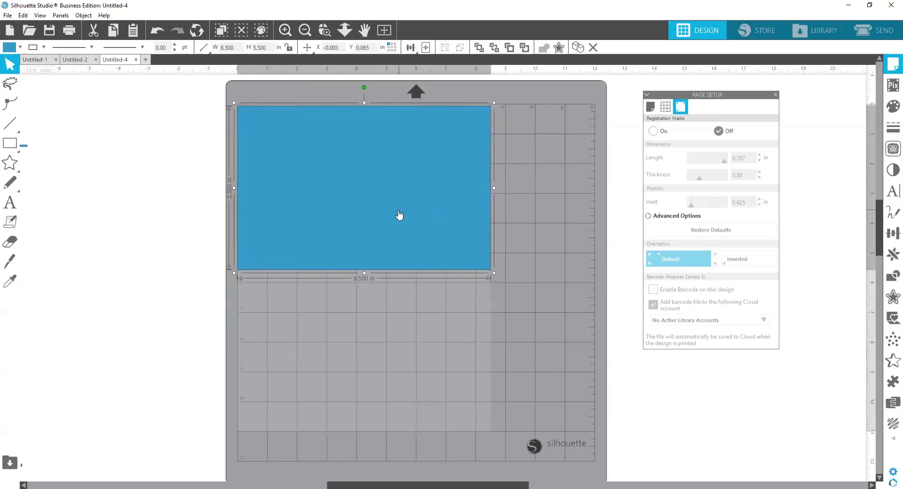
left_click_drag(397, 212, 395, 190)
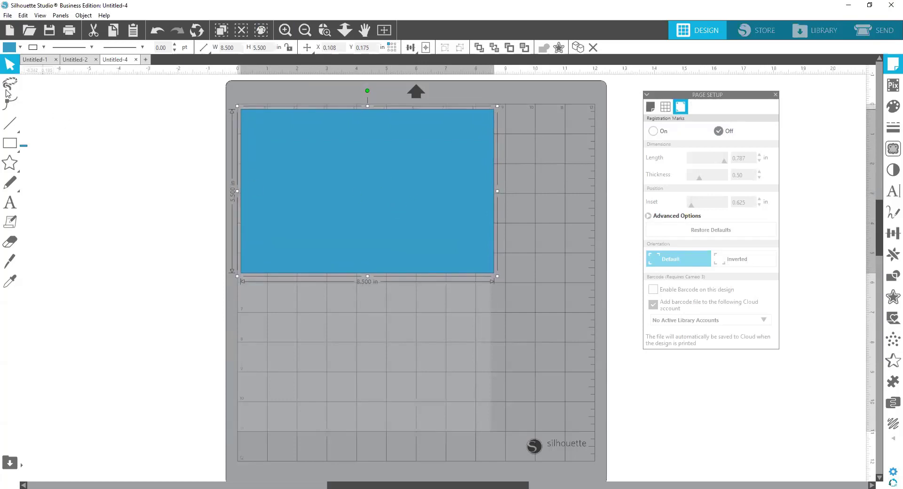
left_click(9, 48)
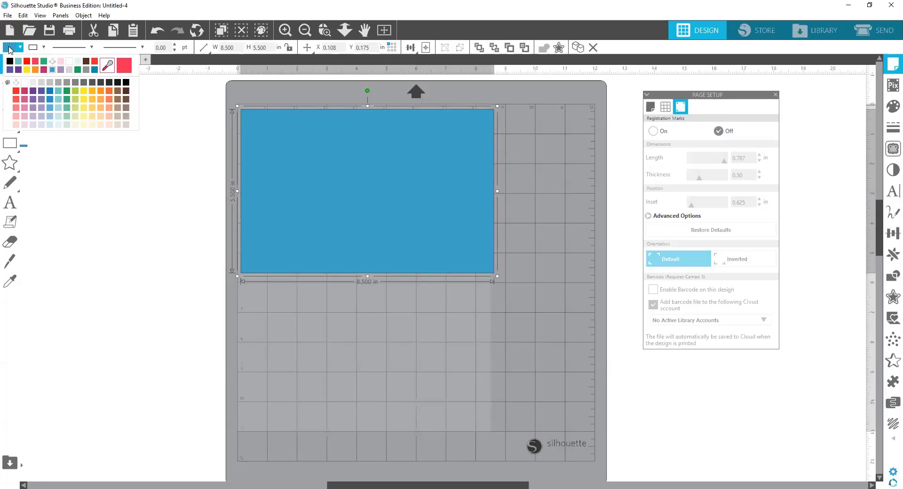
left_click(69, 70)
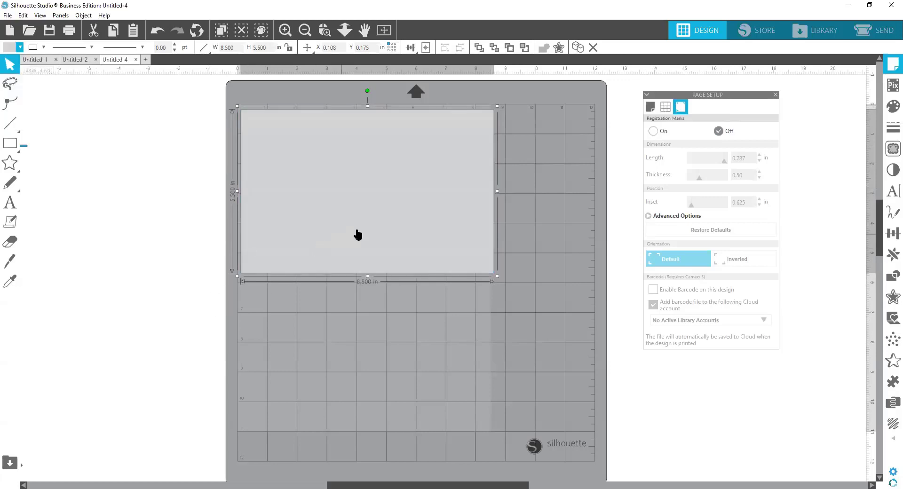
left_click_drag(361, 224, 180, 205)
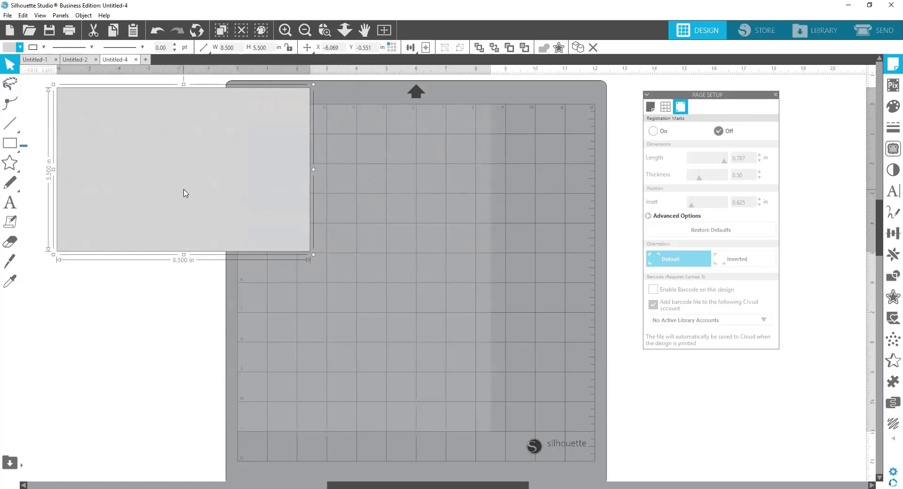
Step: Draw a second rectangle about 2.20 × 3.05 in on the empty part of the page
left_click(9, 144)
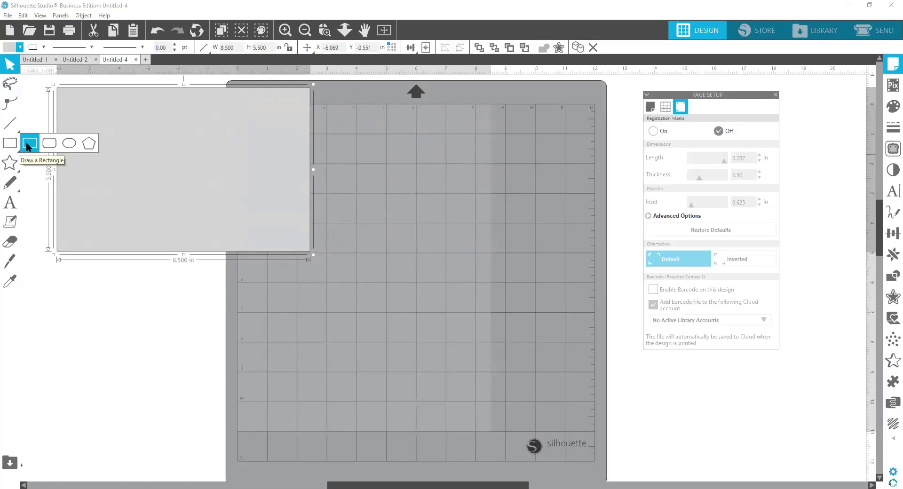
left_click(29, 143)
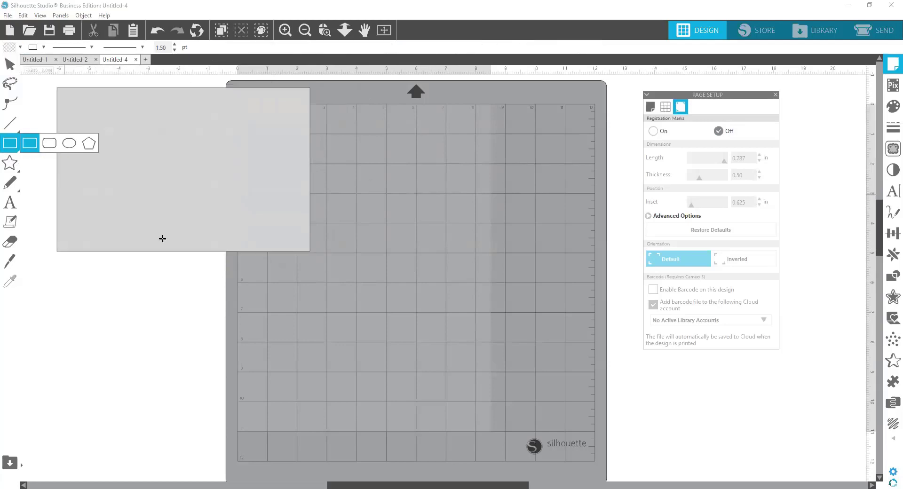
left_click_drag(357, 163, 423, 258)
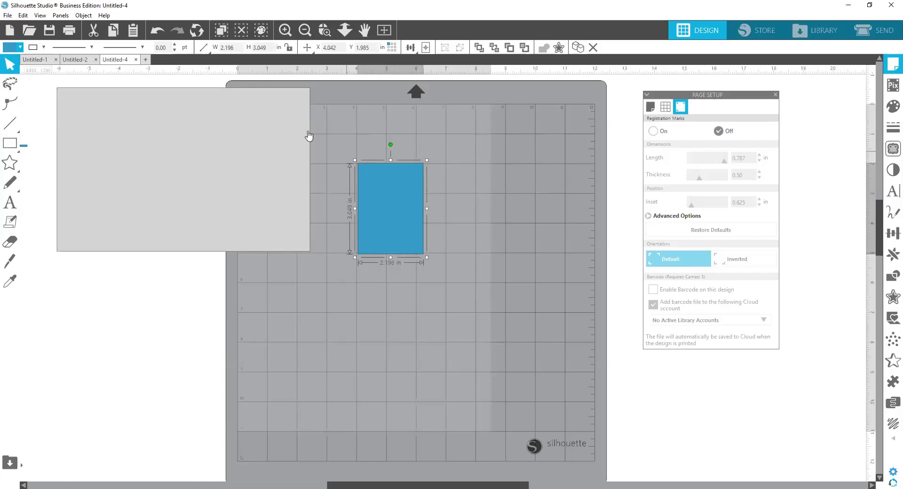
Step: Resize the second rectangle to 1.5 in wide and 2 in high
left_click(210, 47)
type("1")
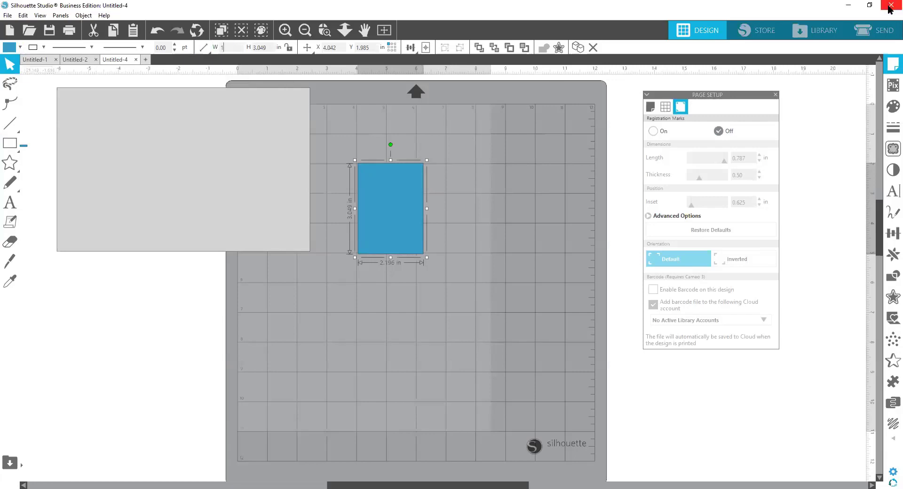
type(".5")
key("Return")
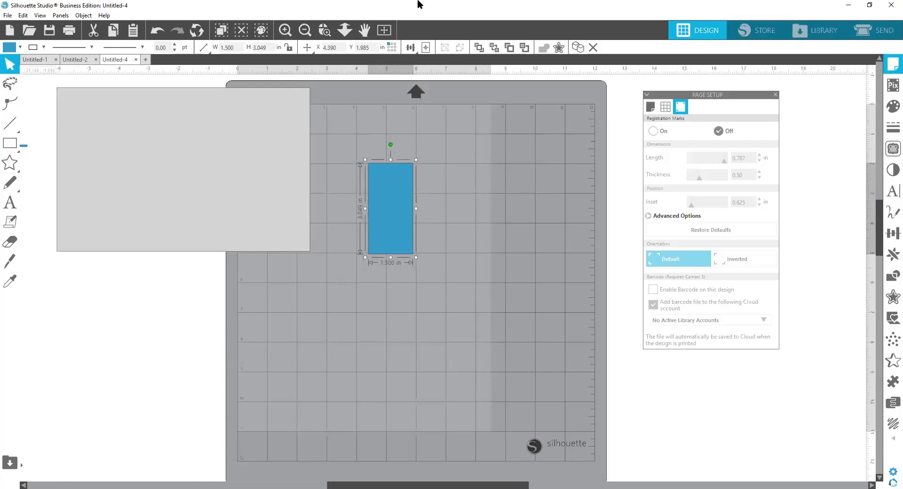
key("Tab")
type("2")
key("Return")
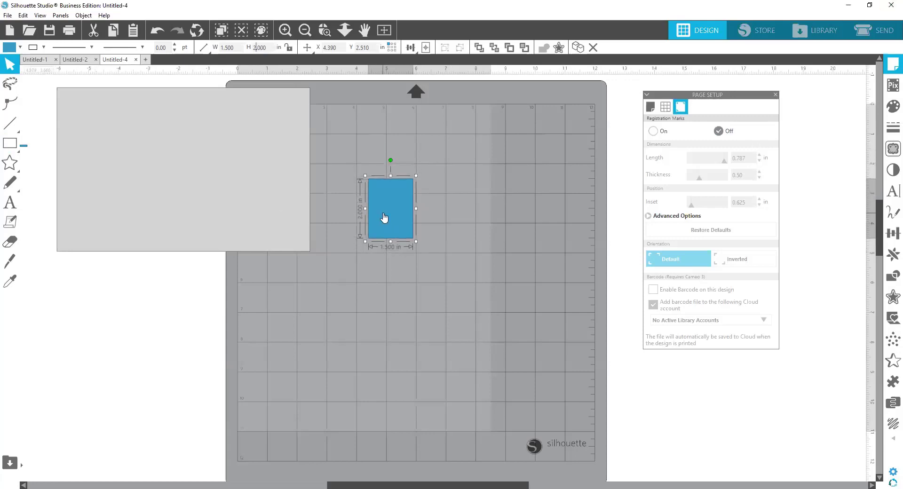
Step: Fill the small rectangle with the same light grey and place it off the mat, below the large rectangle
left_click(7, 49)
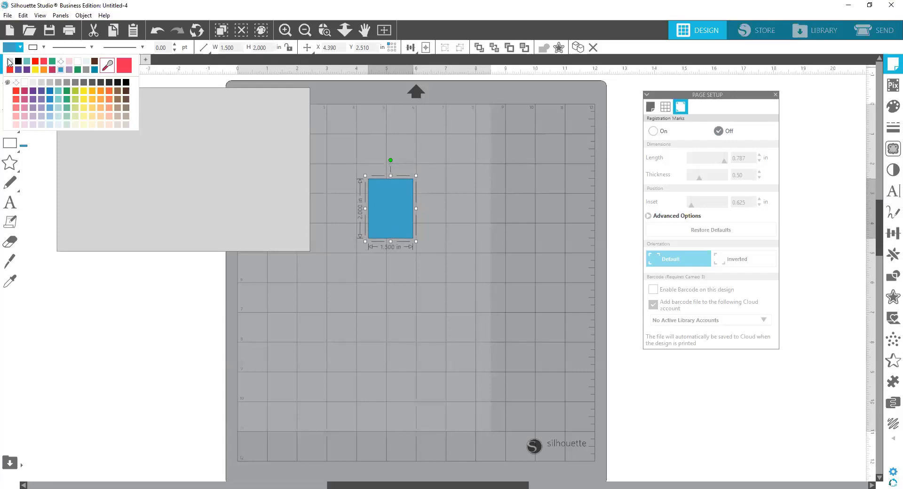
left_click(10, 63)
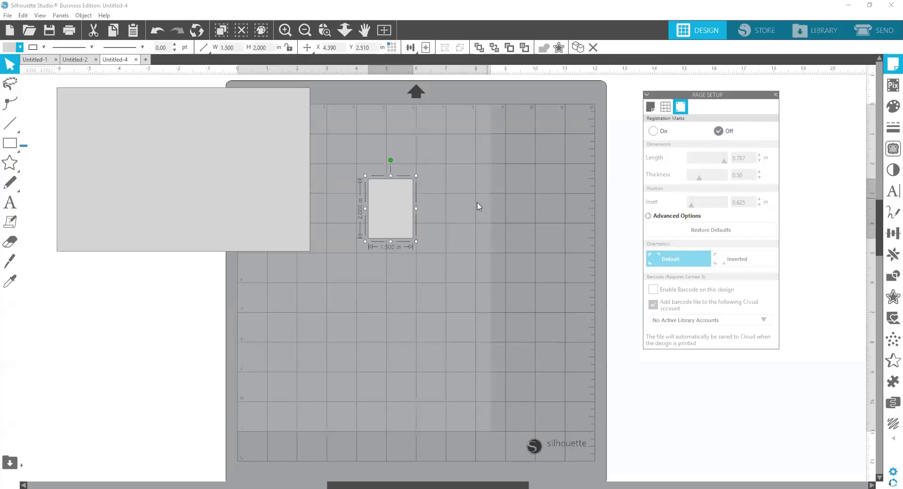
left_click_drag(401, 209, 190, 300)
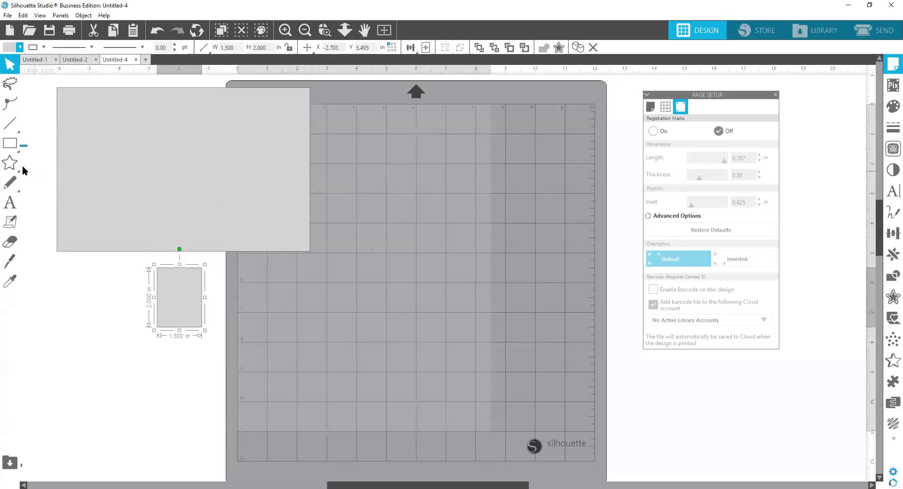
Step: Draw a third rectangle about 3.98 × 2.53 in on the page
mouse_move(8, 150)
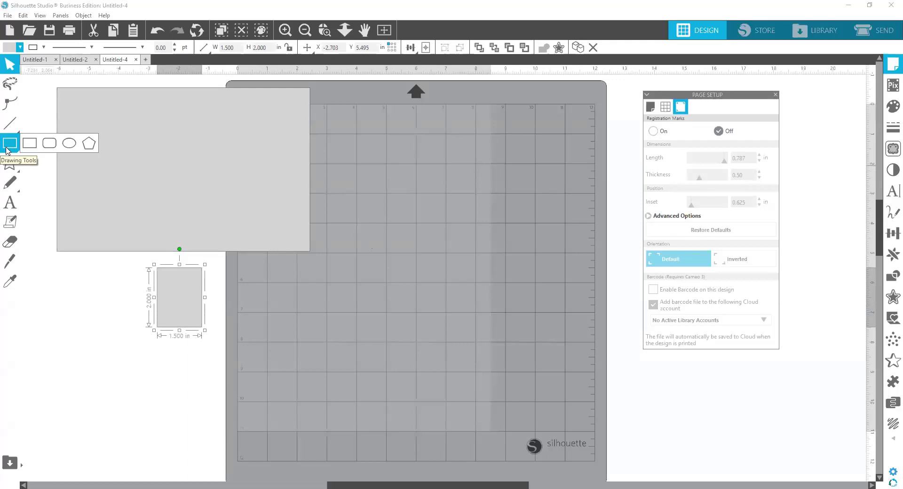
left_click(34, 147)
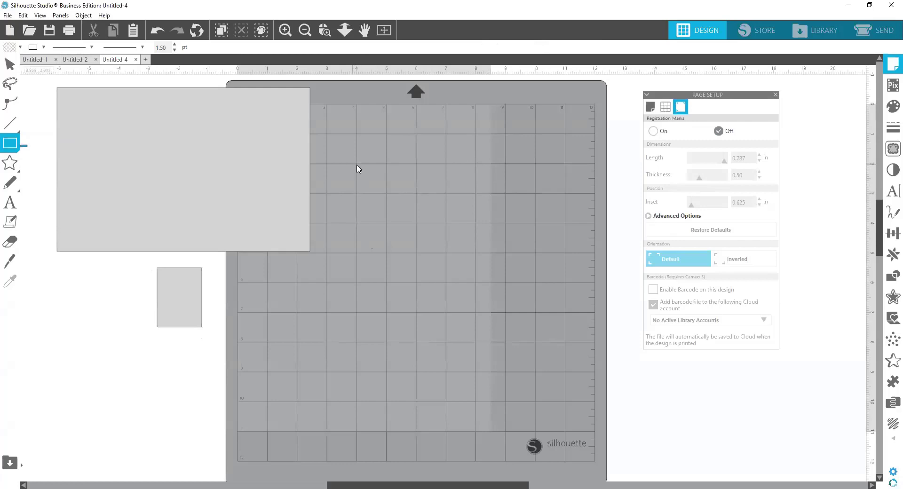
mouse_move(353, 164)
left_mouse_down()
mouse_move(470, 222)
mouse_move(471, 241)
left_mouse_up()
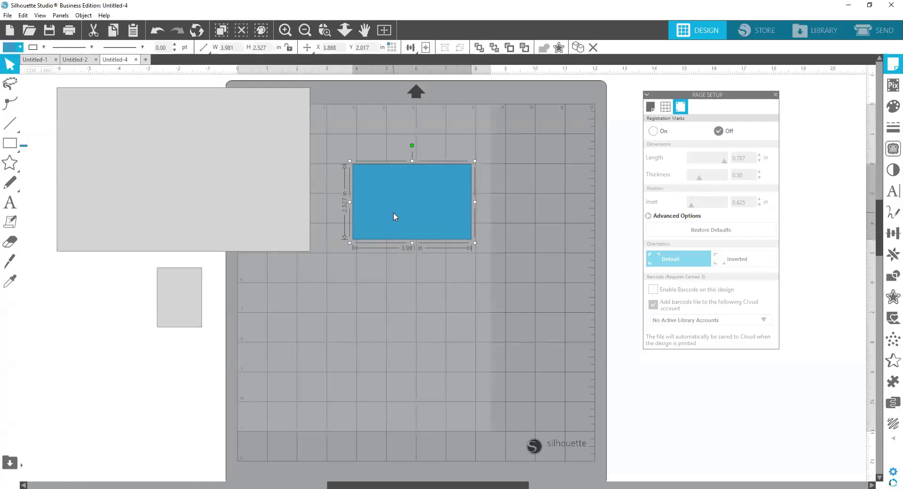
Step: Resize the third rectangle to 1.75 in wide and 3.25 in high
left_click(235, 48)
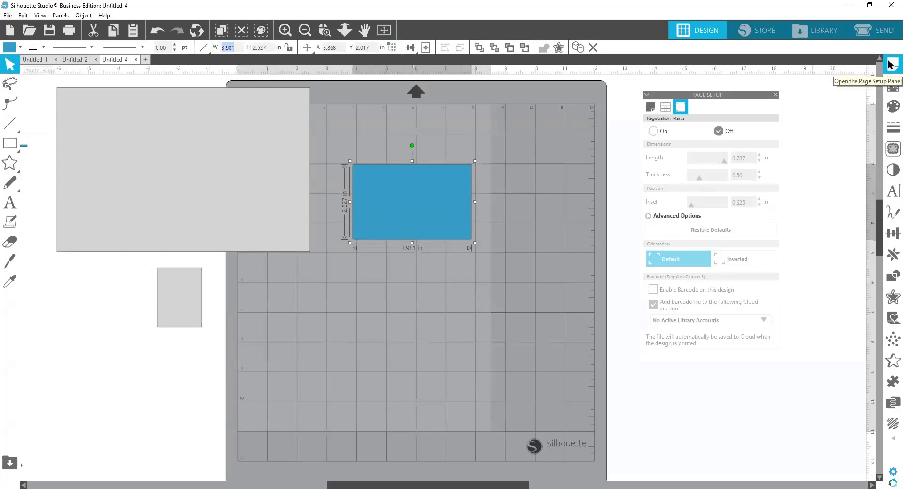
type("1.75")
key("Return")
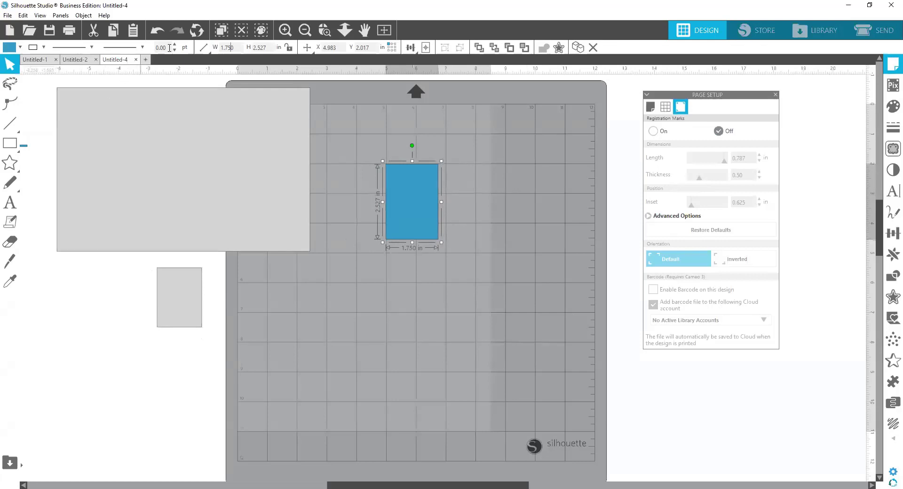
left_click_drag(267, 48, 241, 46)
type("3.250")
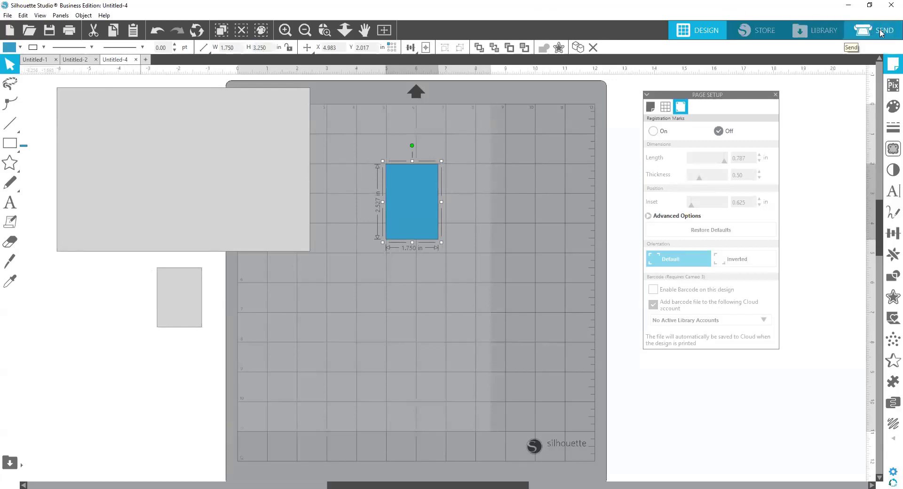
key("Return")
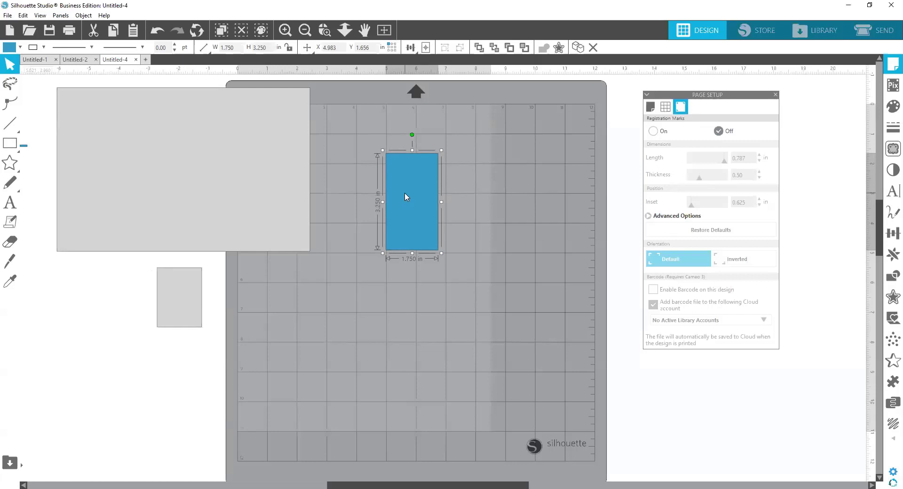
Step: Fill the third rectangle with white and deselect it
left_click(8, 48)
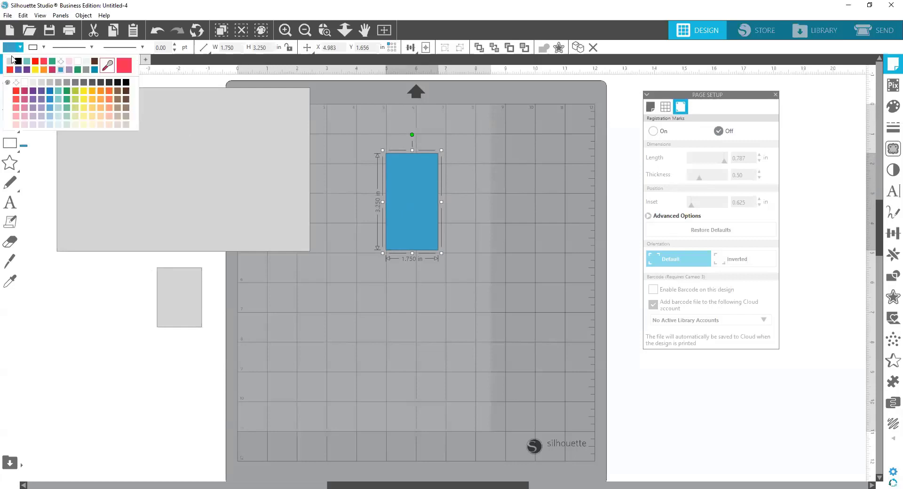
left_click(25, 84)
left_click(479, 348)
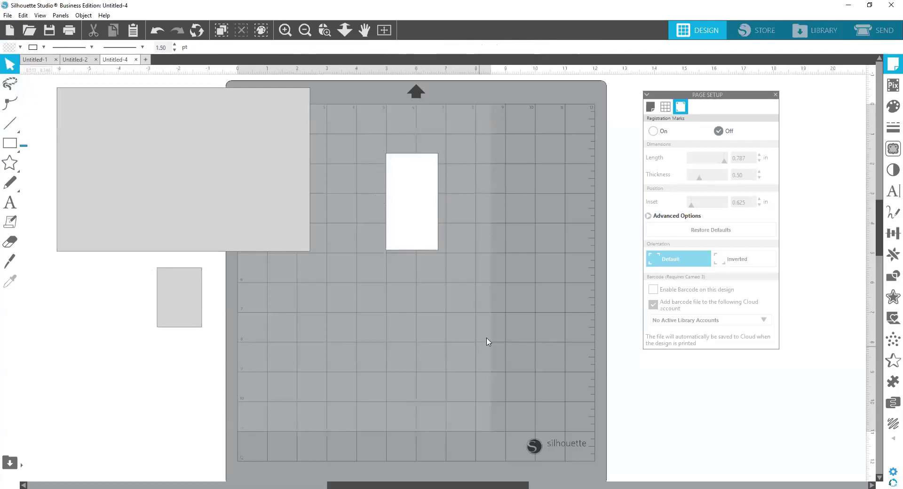
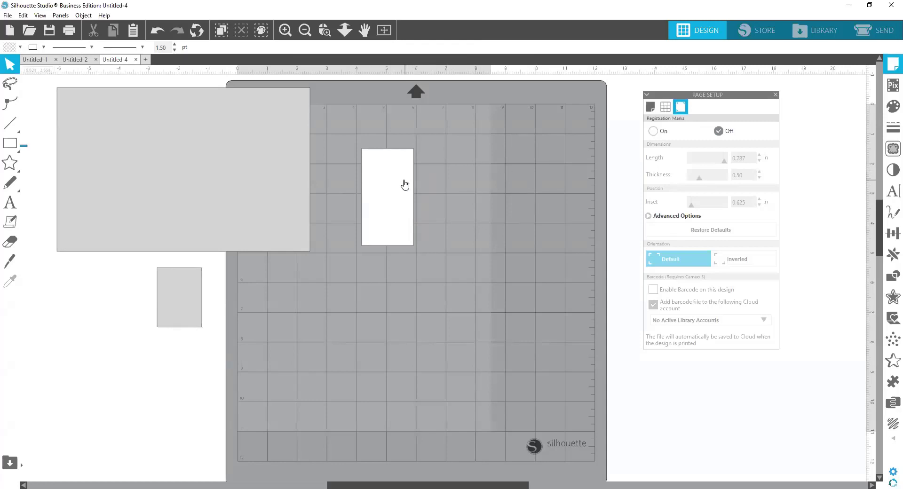
Step: Add the text "C" to the empty mat area below the white rectangle
left_click(10, 202)
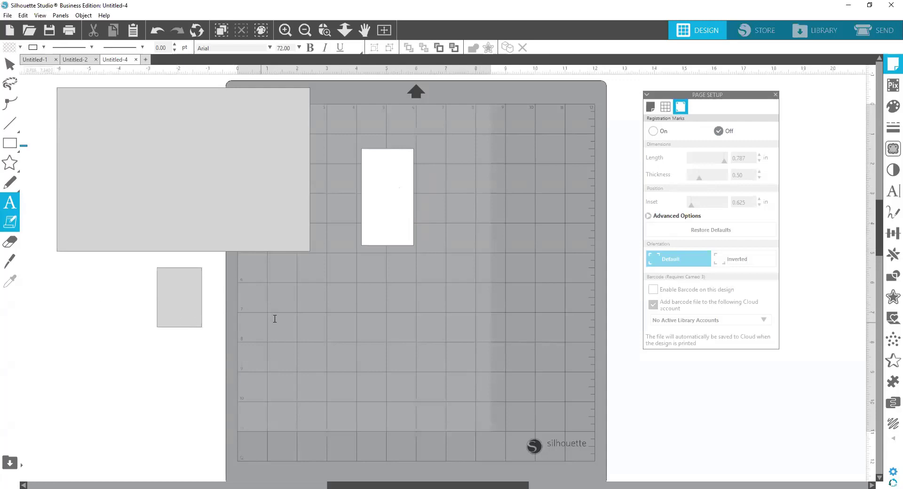
left_click(302, 309)
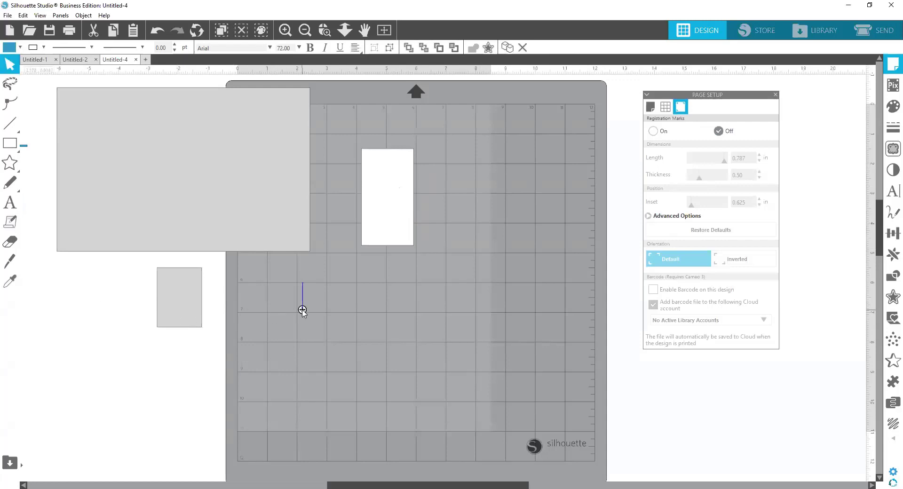
type("C")
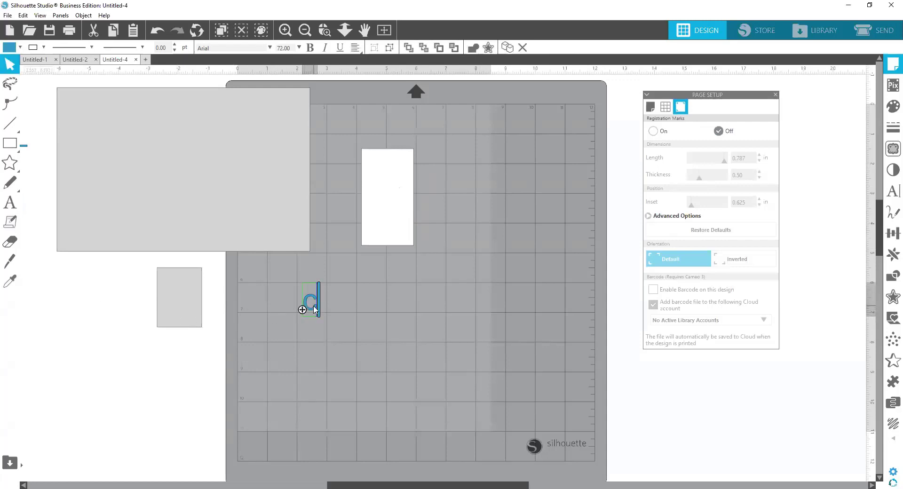
Step: Highlight the letter C and open its text style settings beside it, closing the page setup
left_click_drag(314, 310, 303, 308)
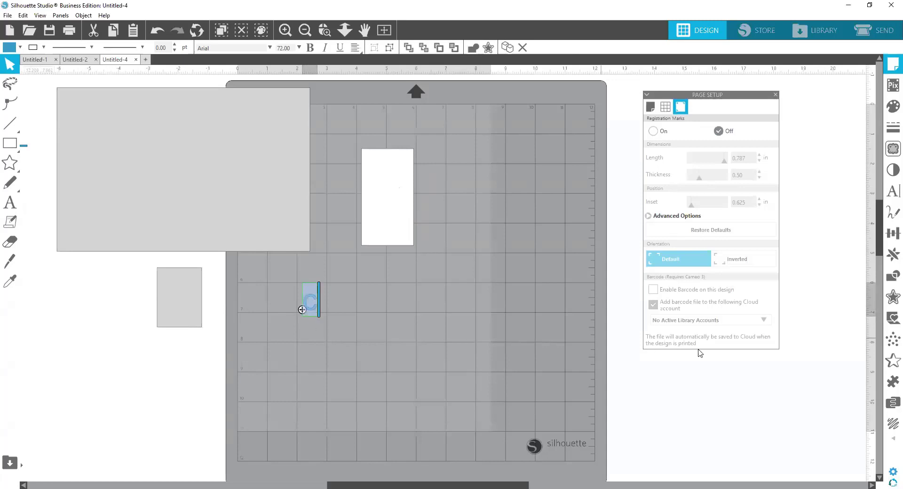
left_click(891, 193)
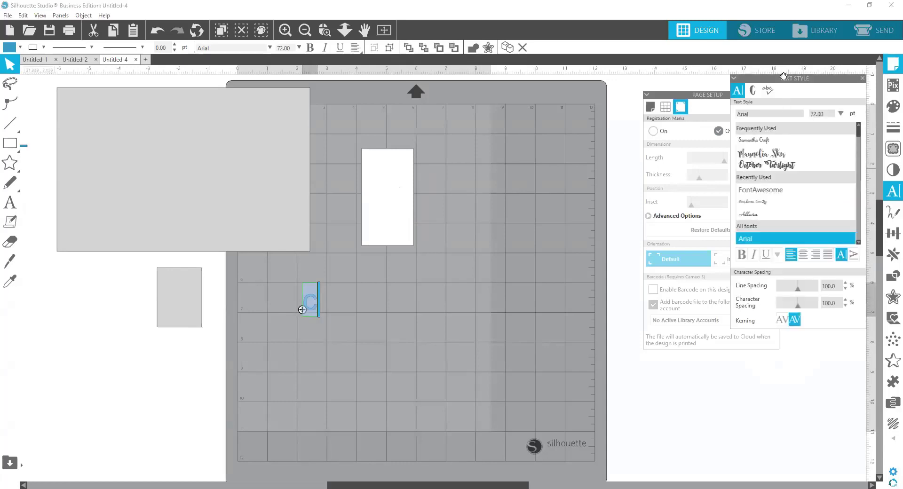
left_click(696, 95)
left_click(775, 96)
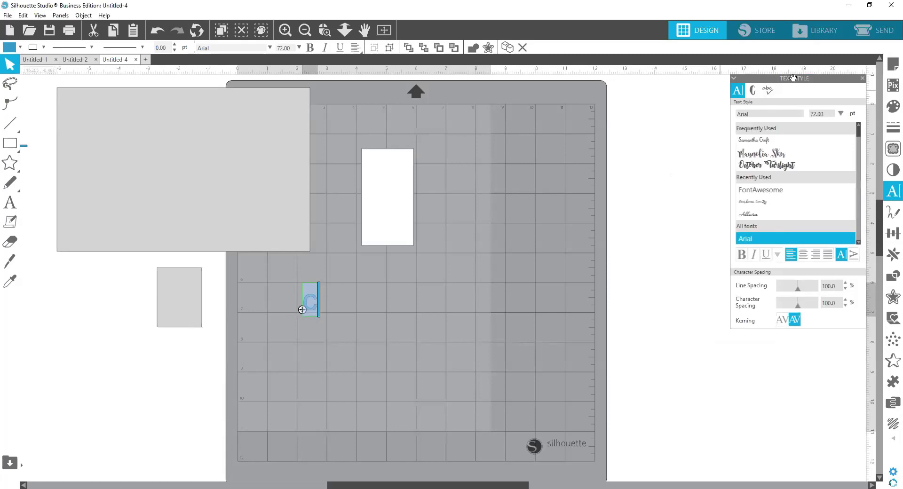
left_click_drag(792, 79, 606, 109)
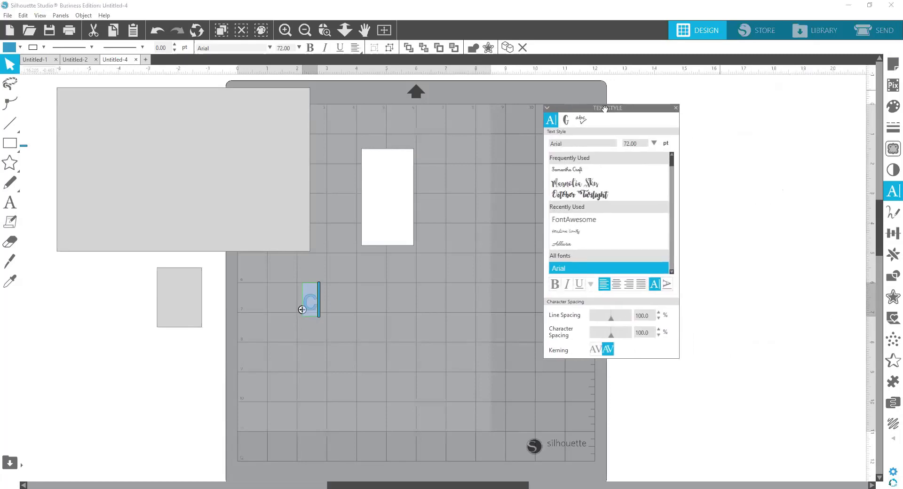
left_click_drag(672, 165, 672, 175)
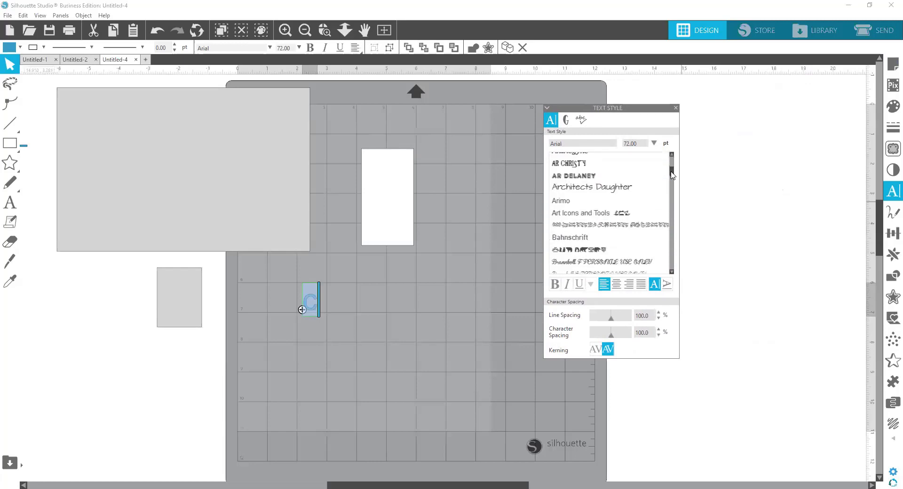
Step: Apply the Art Icons and Tools font to the letter and browse its glyphs for a suitable design
left_click(598, 217)
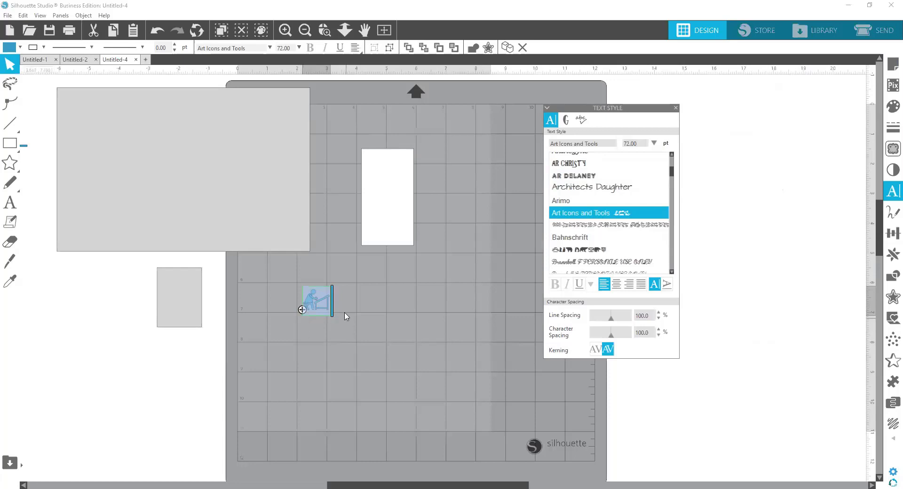
left_click(565, 123)
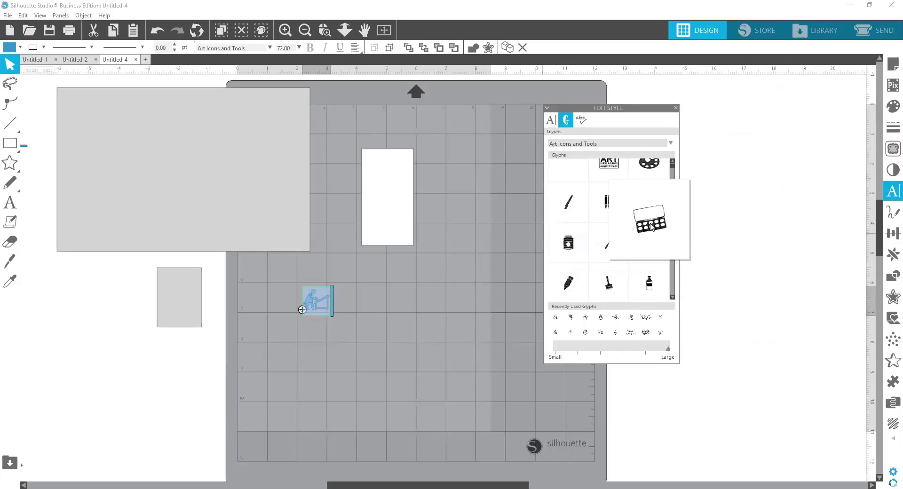
scroll(654, 268, "down", 1)
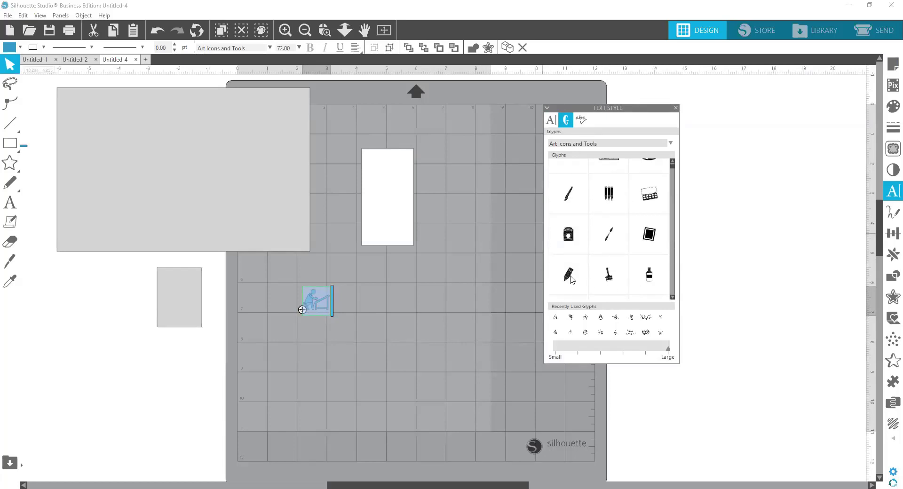
scroll(647, 275, "down", 1)
scroll(658, 261, "down", 2)
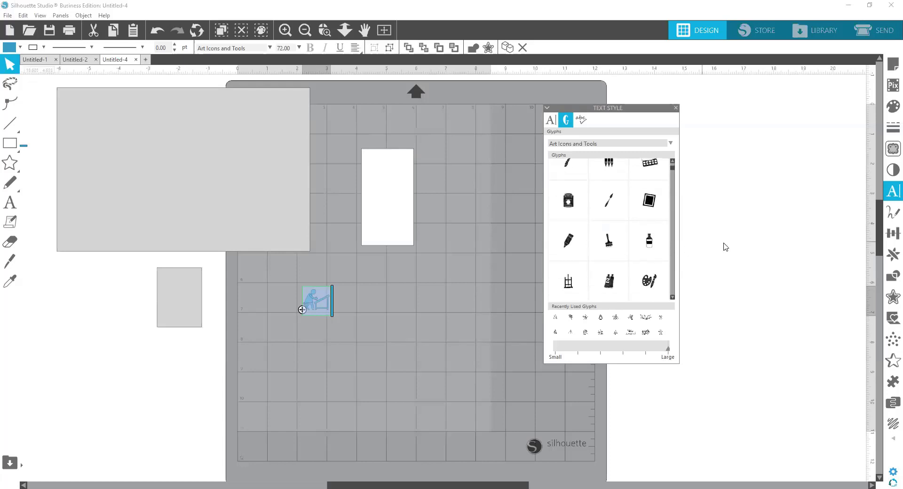
scroll(723, 245, "down", 1)
scroll(647, 278, "down", 1)
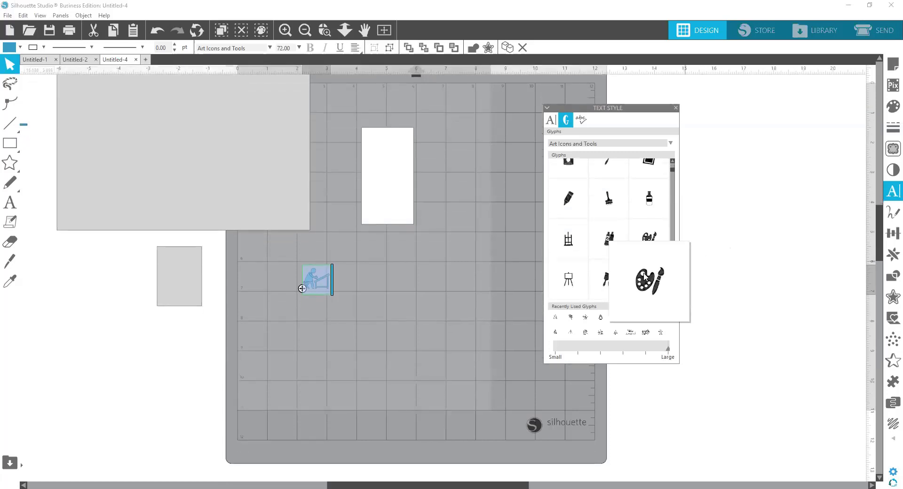
scroll(736, 268, "down", 1)
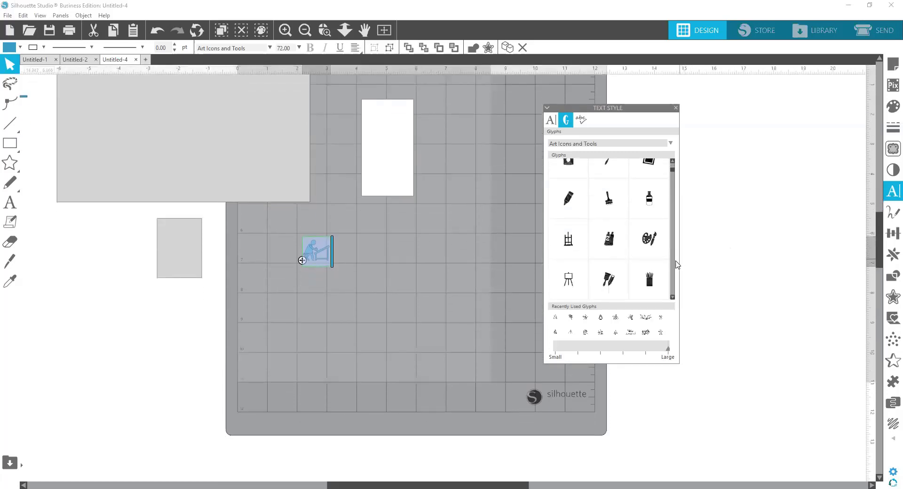
scroll(676, 268, "down", 4)
scroll(674, 288, "down", 6)
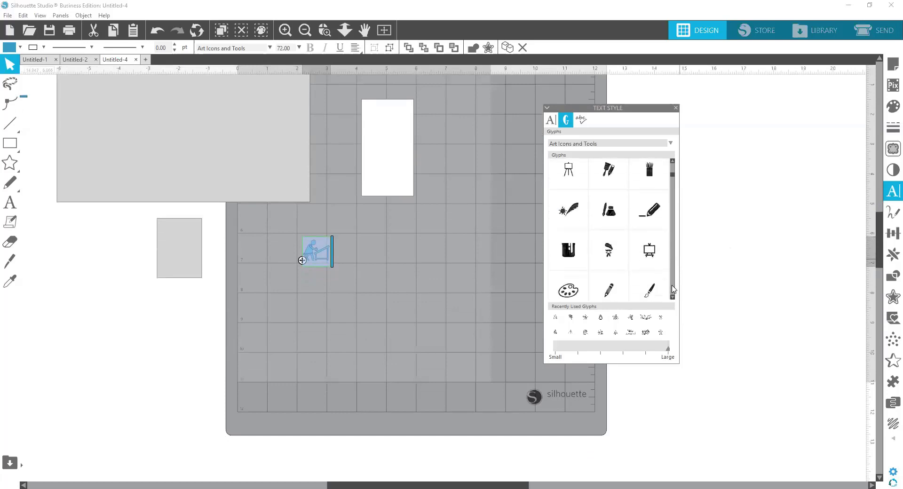
scroll(672, 289, "down", 4)
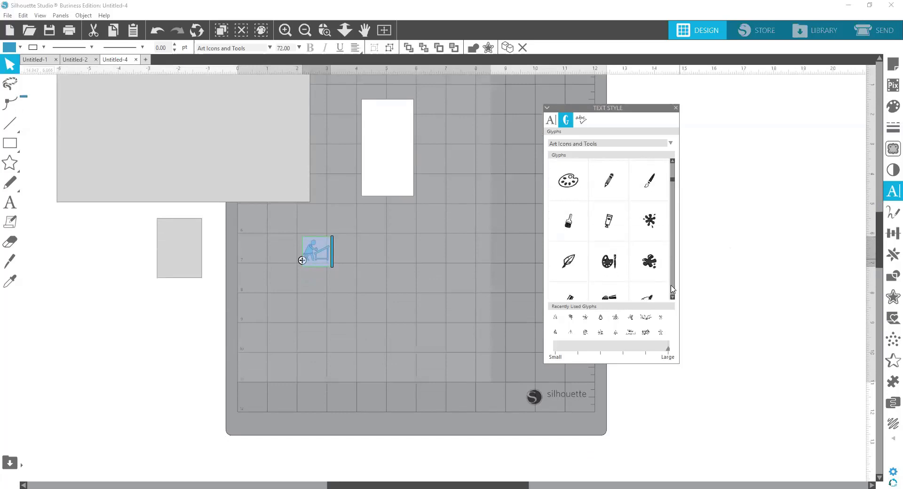
scroll(673, 288, "down", 4)
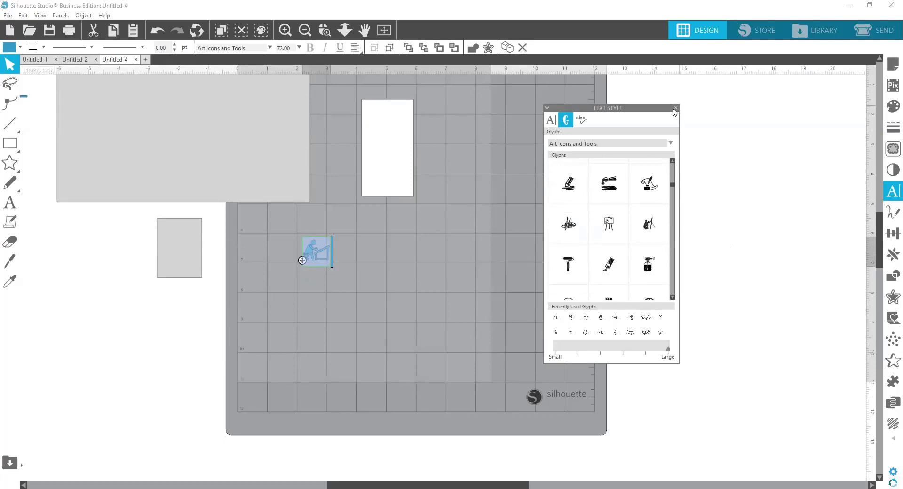
Step: Change the highlighted letter's font to Bear Icons
left_click(550, 120)
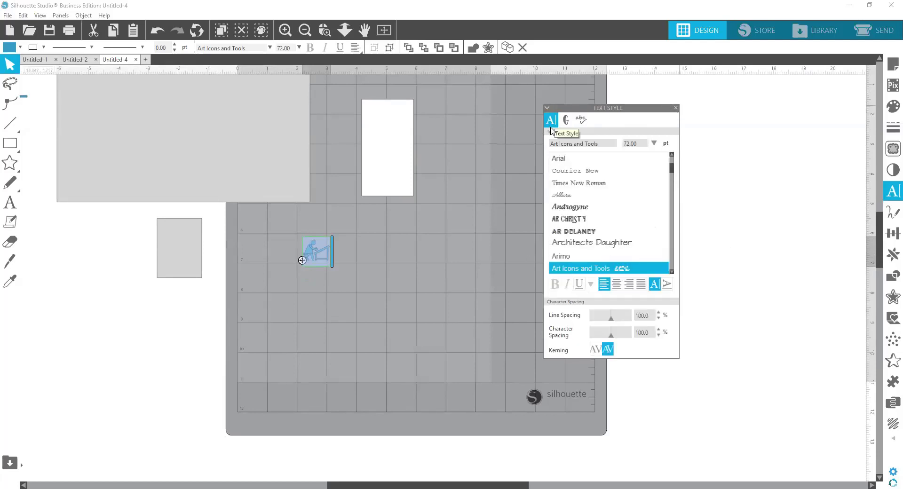
scroll(639, 206, "down", 2)
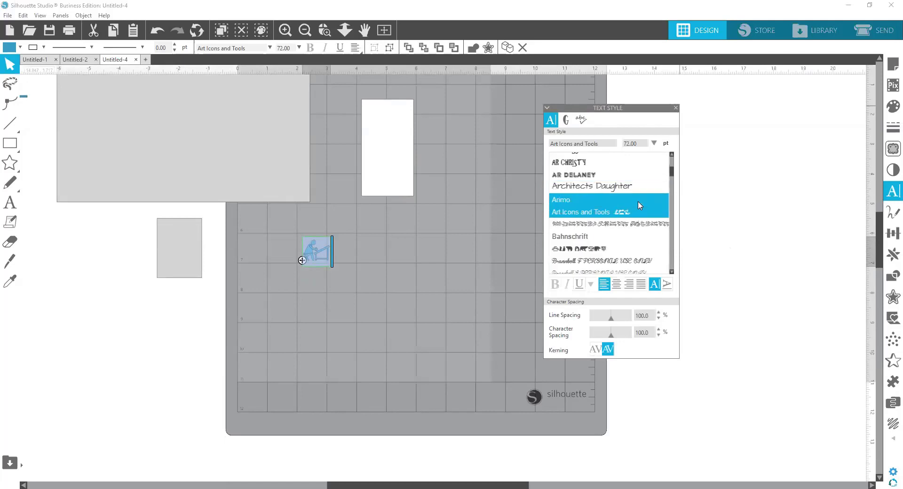
left_click(607, 249)
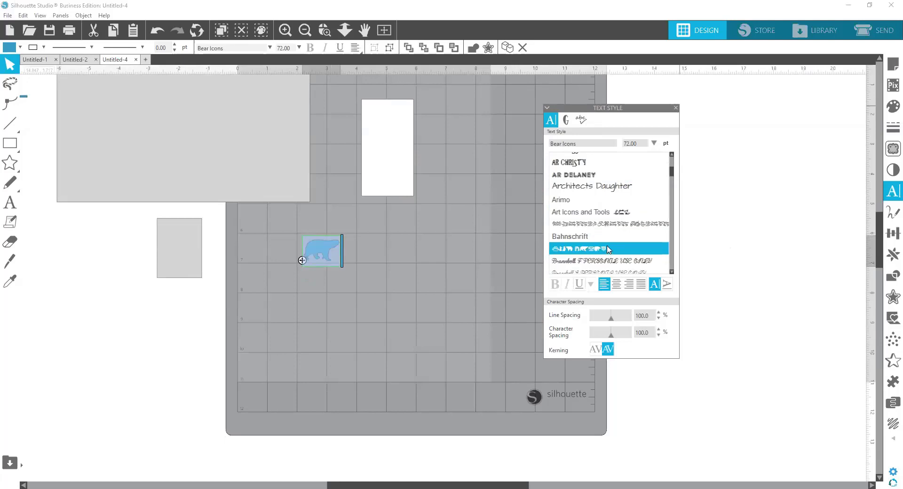
Step: Replace the highlighted character with two copies of the outlined teddy bear glyph from Bear Icons and finish editing the text
left_click(566, 121)
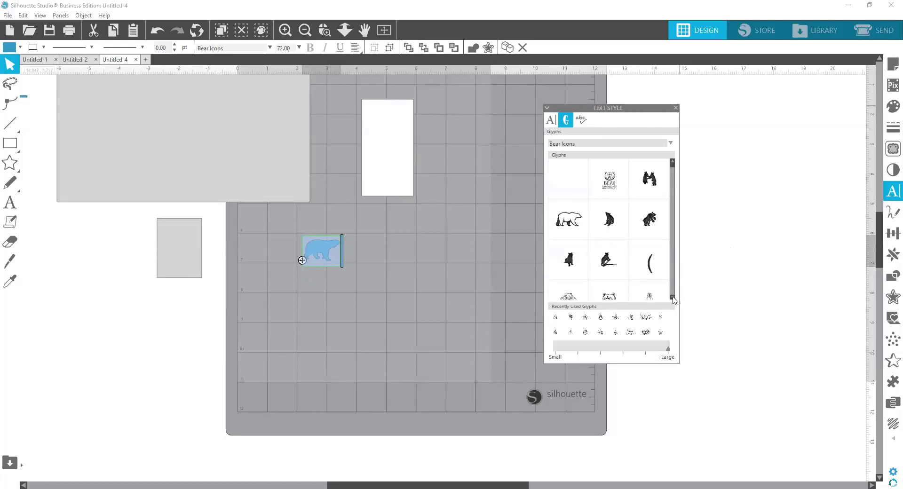
left_click_drag(673, 297, 672, 297)
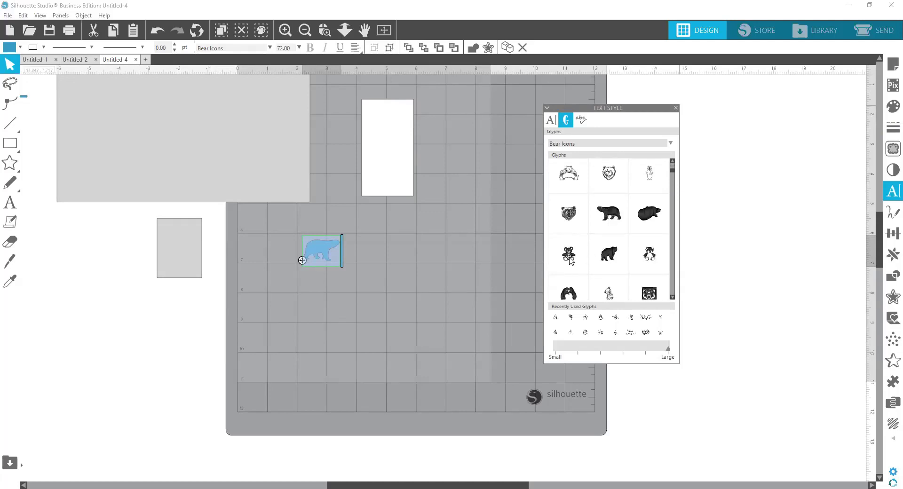
mouse_move(569, 261)
left_click(672, 297)
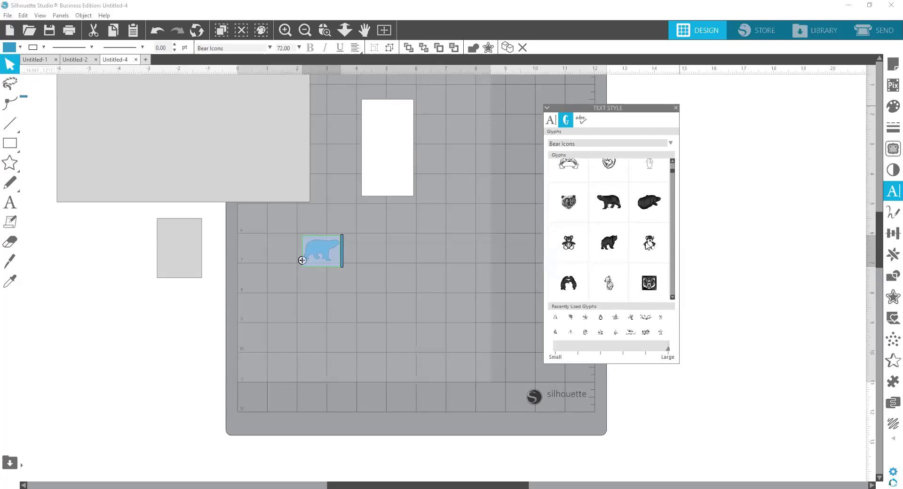
left_click(672, 297)
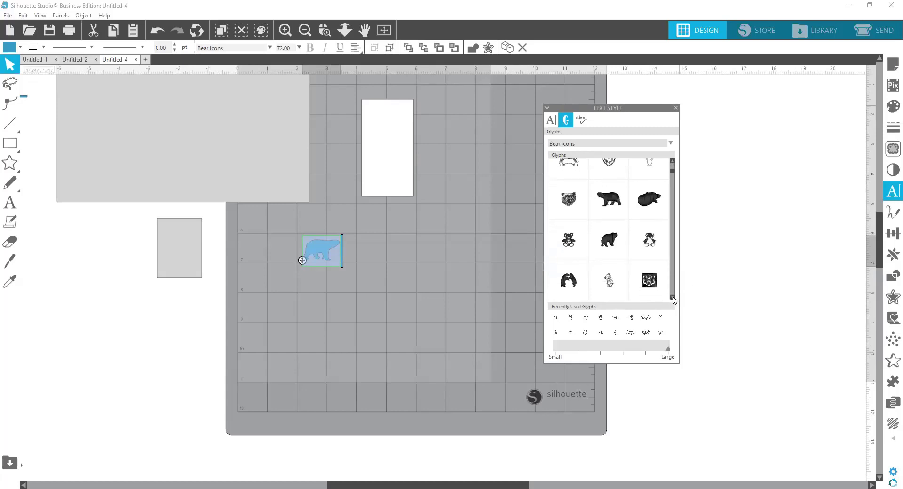
left_click(672, 297)
left_click(672, 297)
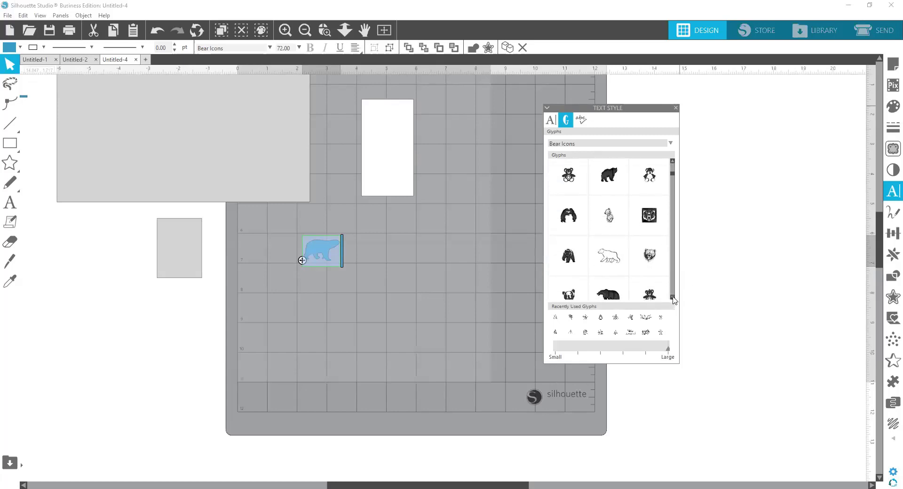
left_click_drag(672, 297, 672, 297)
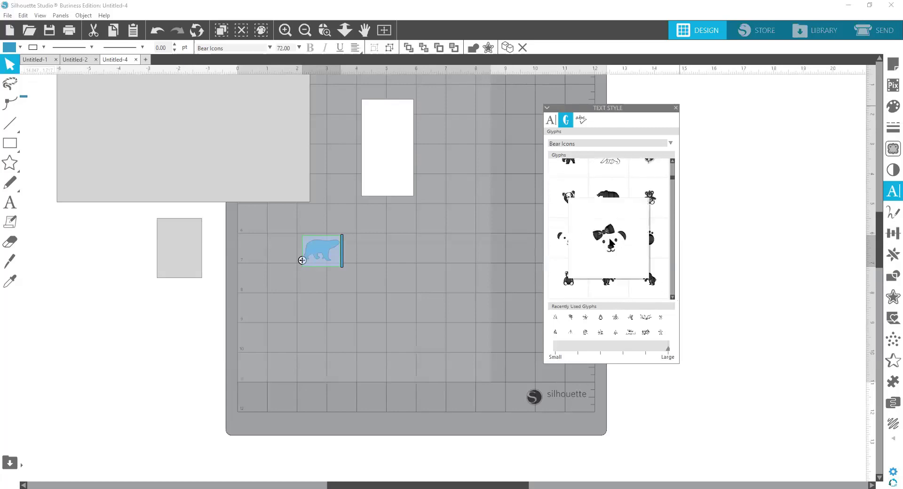
left_click_drag(672, 297, 672, 297)
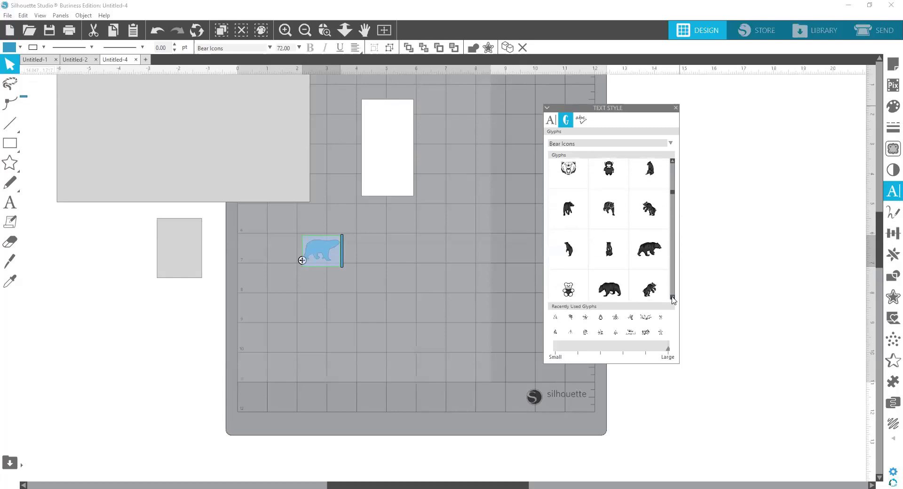
left_click_drag(672, 297, 673, 298)
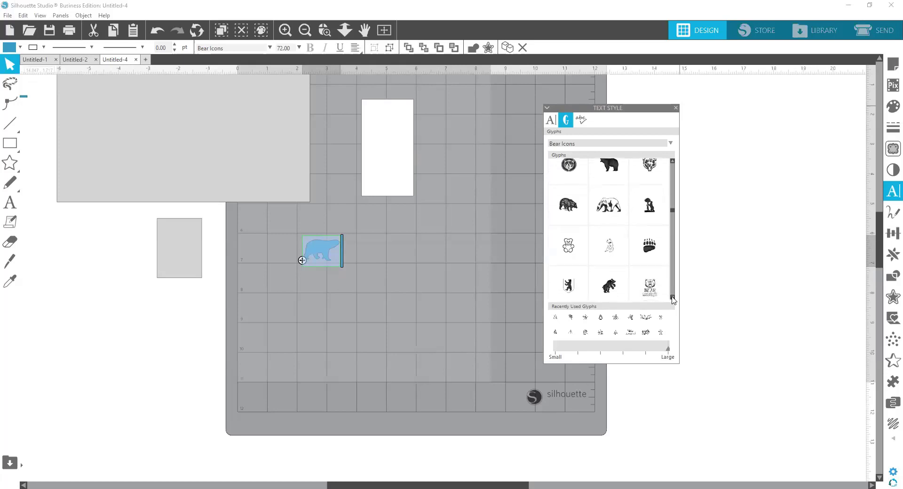
mouse_move(568, 252)
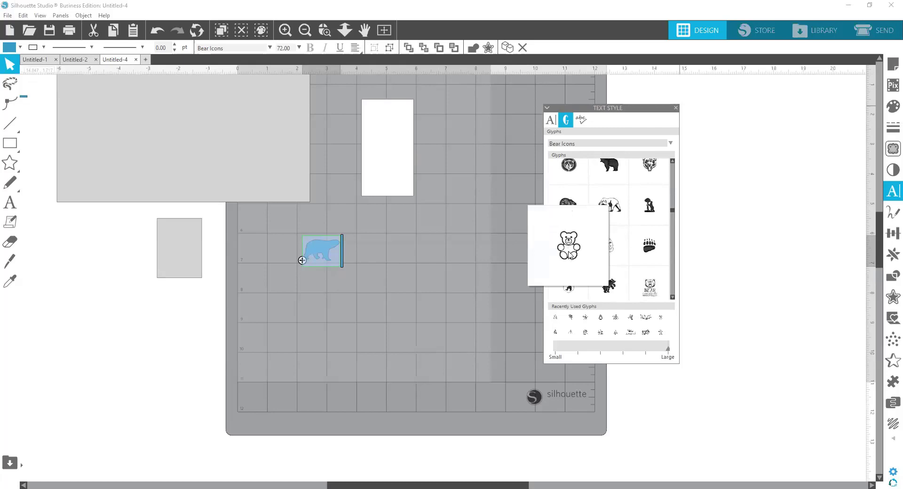
left_click(569, 254)
left_click(569, 254)
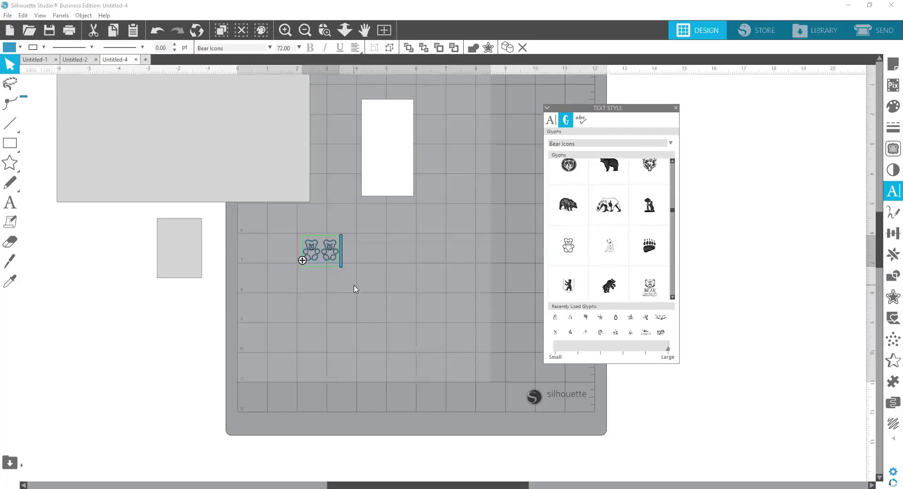
left_click(356, 288)
Step: Enlarge the teddy bear pair to about 4.57 in wide below the white rectangle and ungroup it into separate bears
left_click_drag(331, 256, 366, 267)
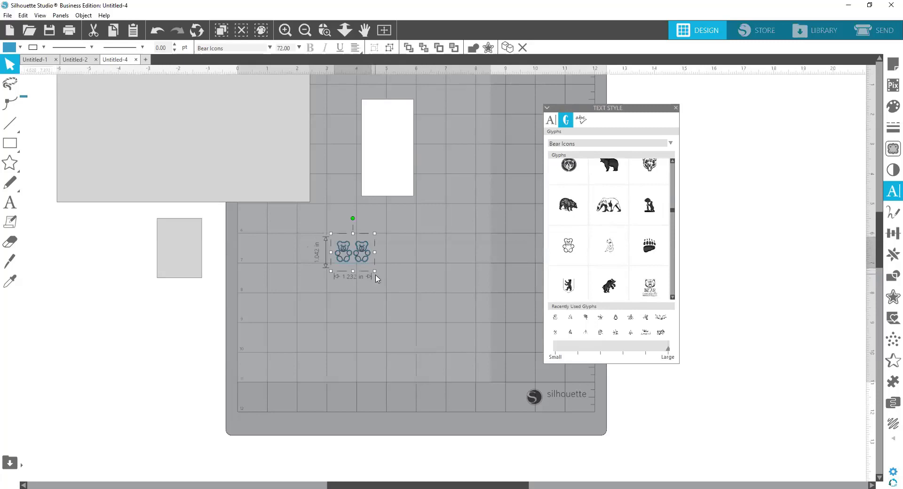
left_click_drag(374, 271, 474, 359)
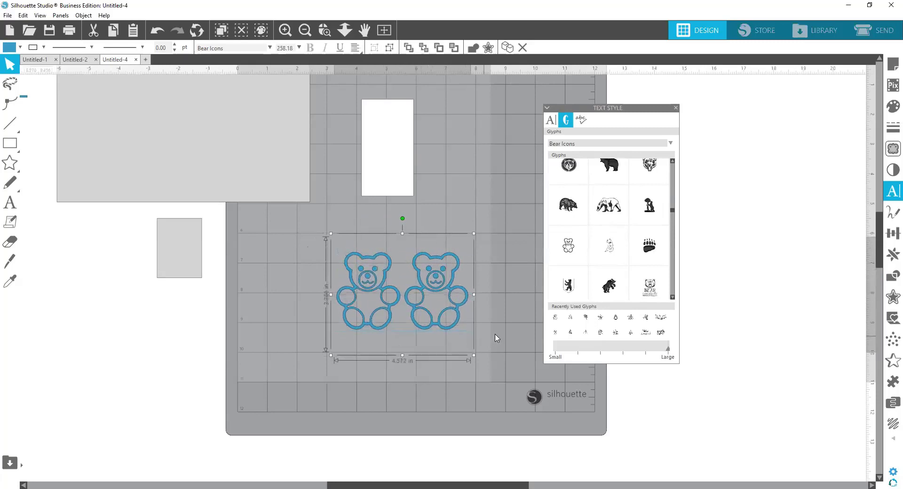
left_click(495, 334)
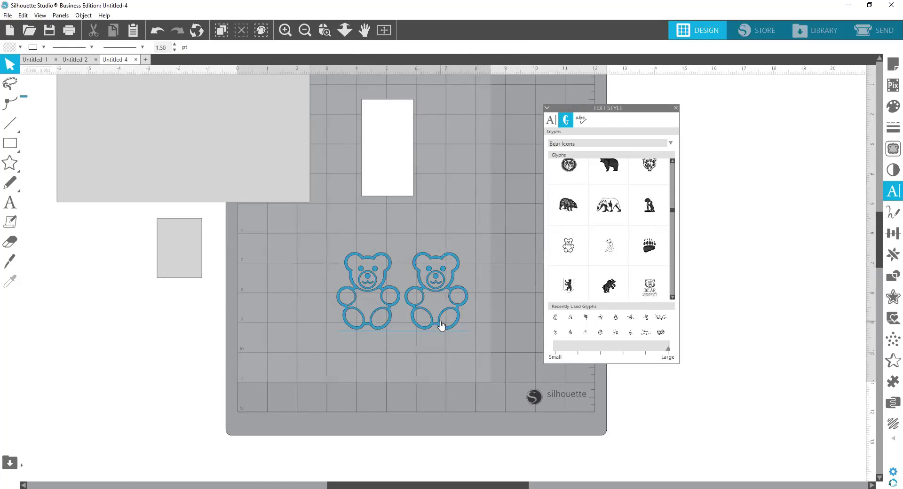
right_click(420, 329)
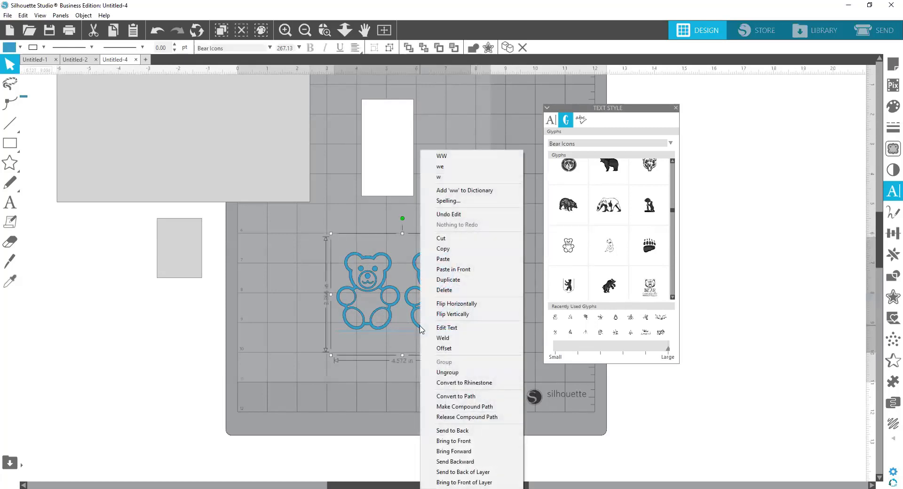
left_click(449, 373)
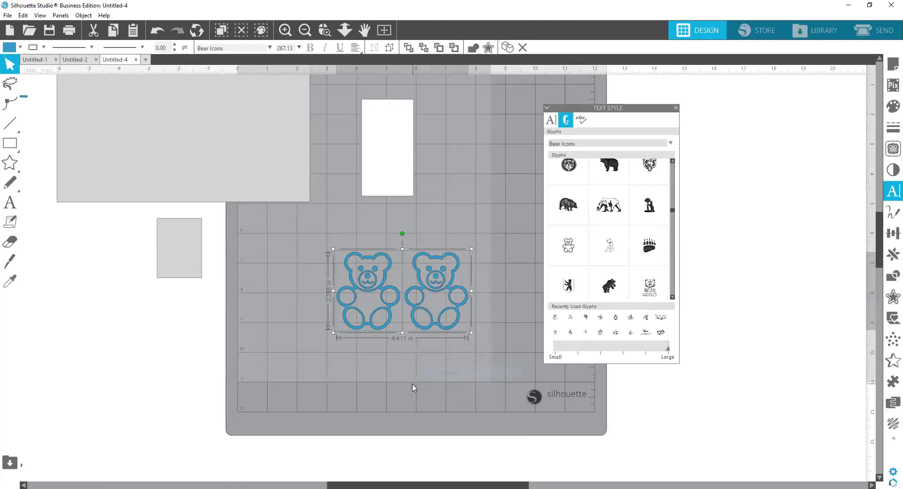
Step: Delete one teddy bear, shrink the other to about 0.83 in wide, and place it tilted in the white rectangle's upper-left area
left_click(384, 306)
key("Delete")
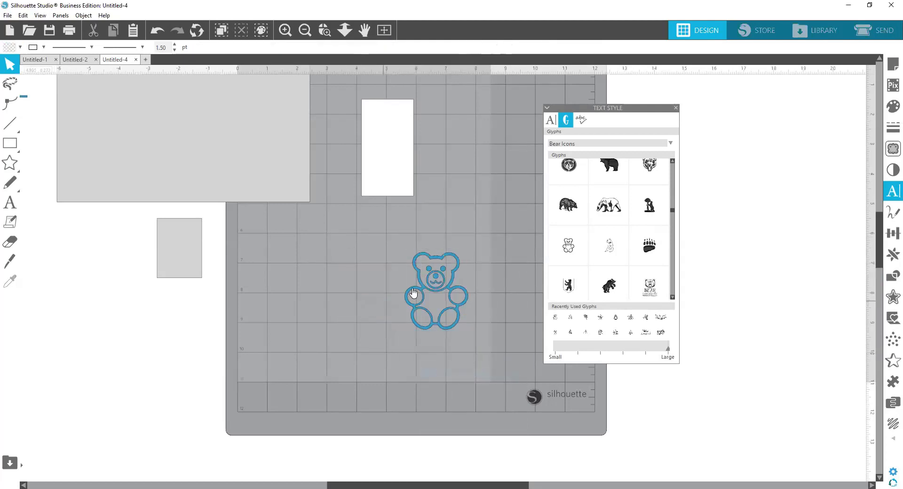
left_click(456, 328)
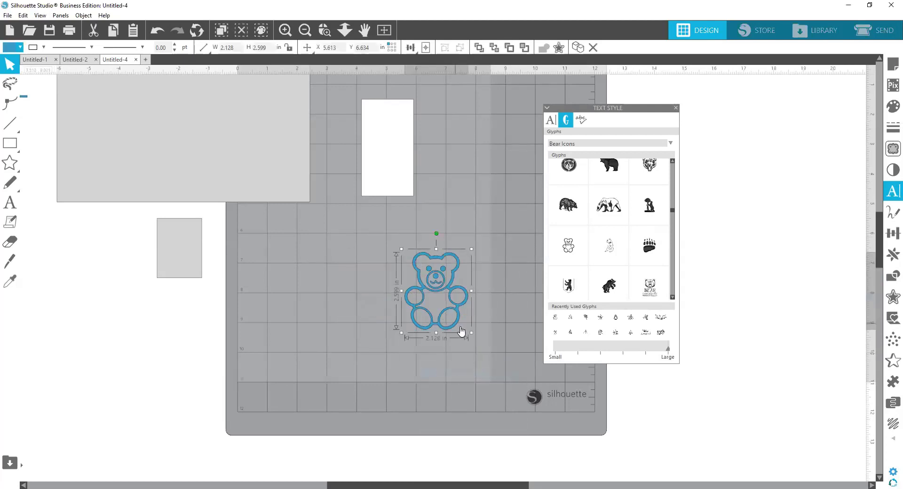
left_click_drag(470, 332, 396, 143)
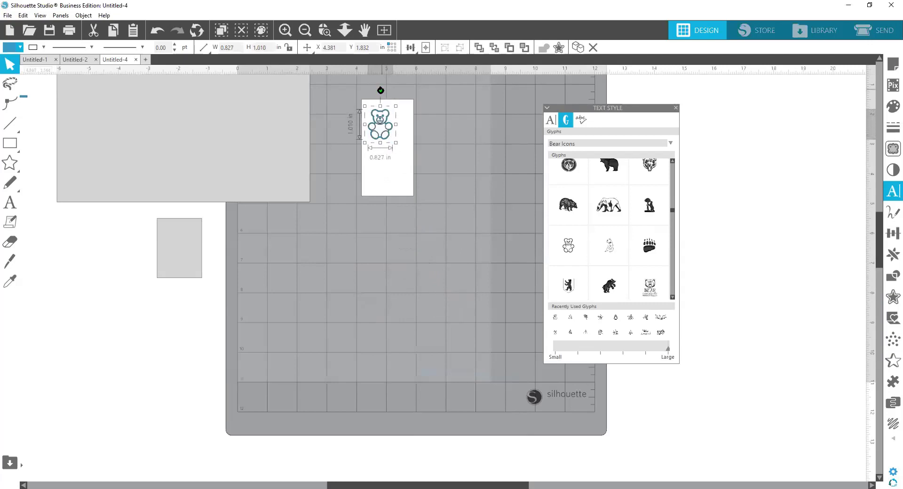
left_click_drag(380, 90, 370, 90)
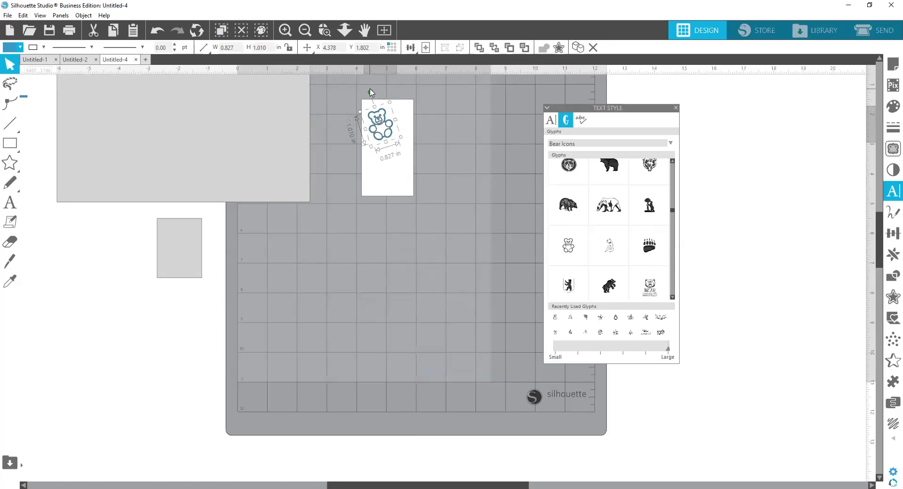
Step: Browse the remaining Bear Icons glyphs and the installed fonts for another decorative design, starting a new text object for the font preview
scroll(652, 266, "down", 5)
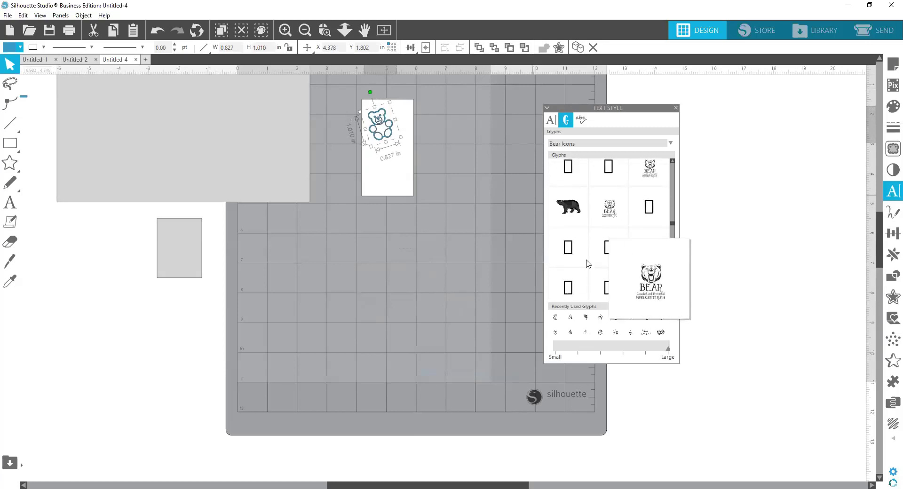
scroll(611, 245, "down", 3)
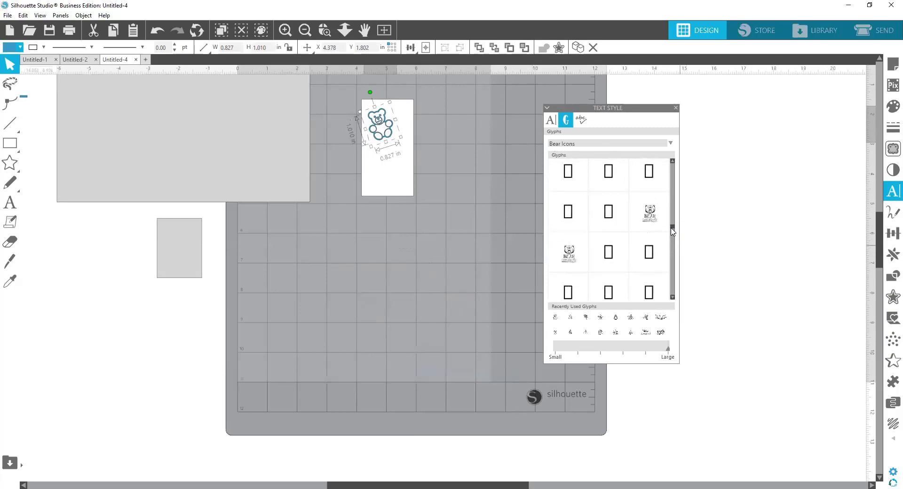
left_click_drag(672, 231, 660, 147)
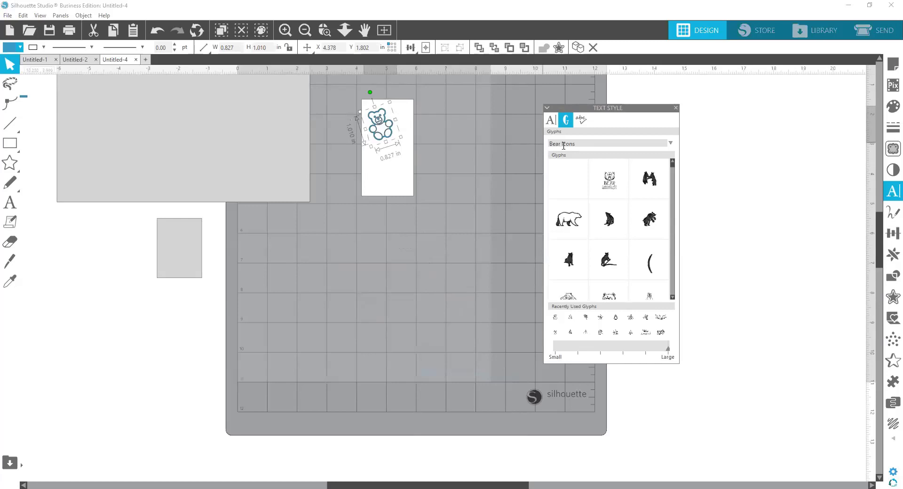
left_click_drag(579, 144, 543, 148)
left_click(550, 120)
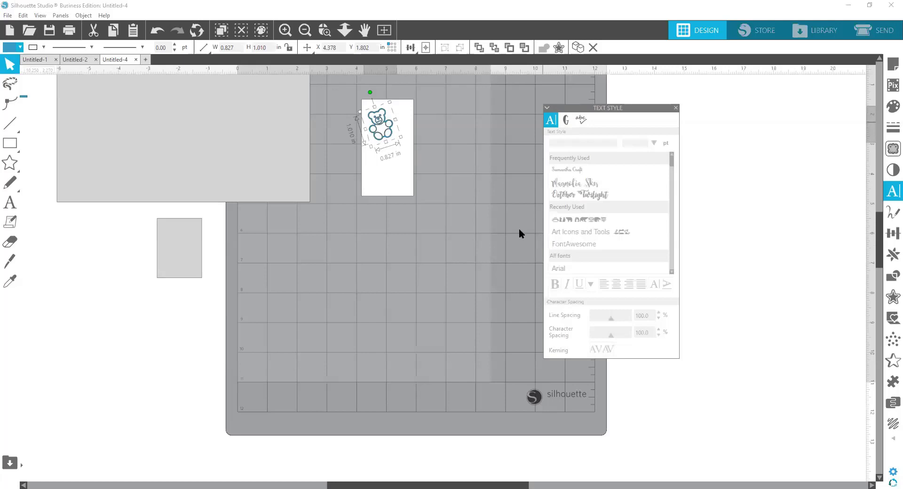
left_click(465, 227)
left_click(10, 202)
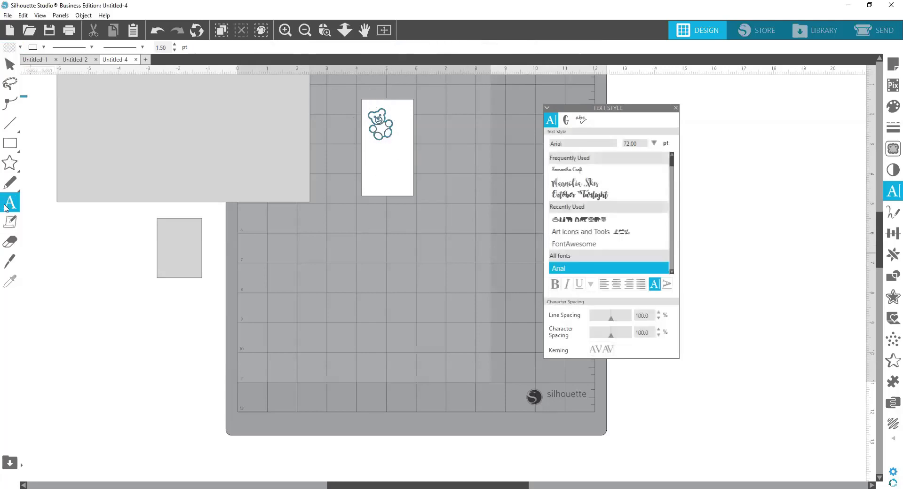
left_click(313, 275)
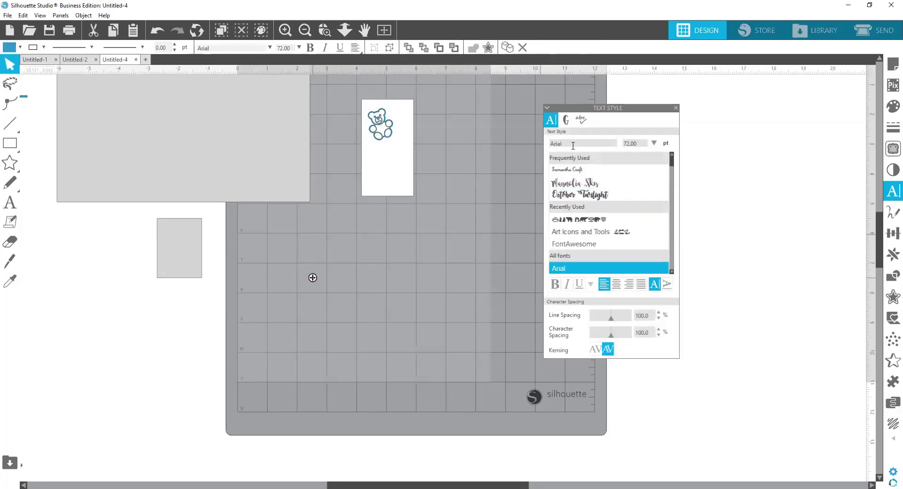
left_click(574, 221)
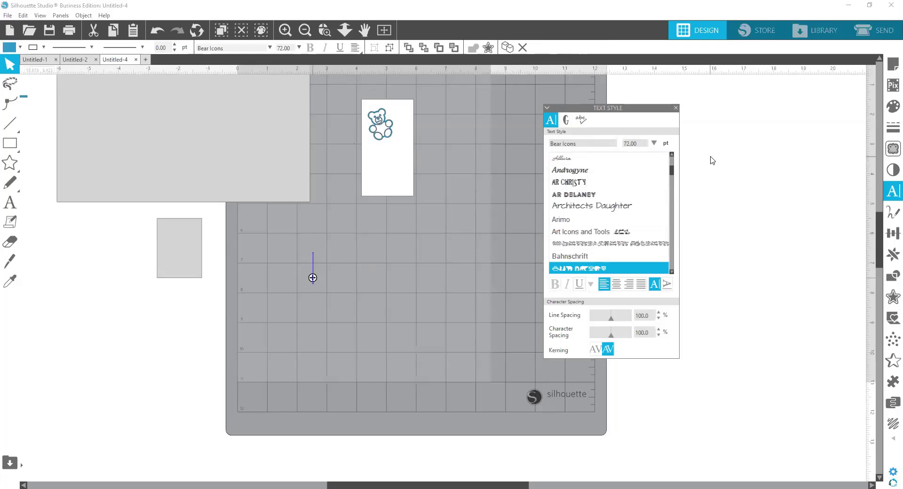
left_click_drag(594, 109, 676, 110)
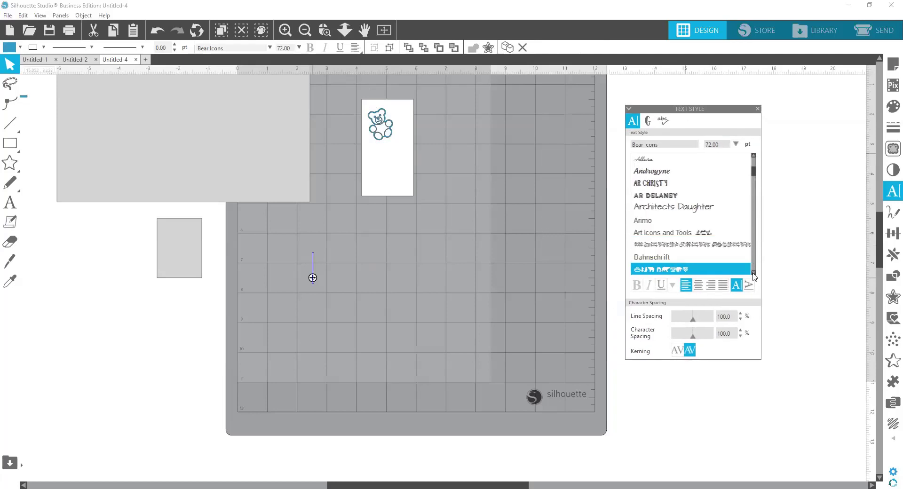
left_click_drag(754, 173, 757, 185)
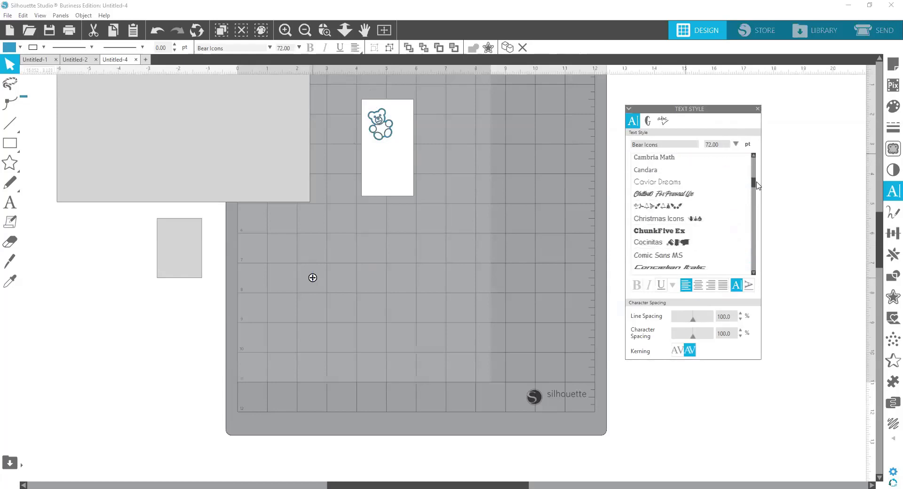
left_click_drag(757, 184, 758, 193)
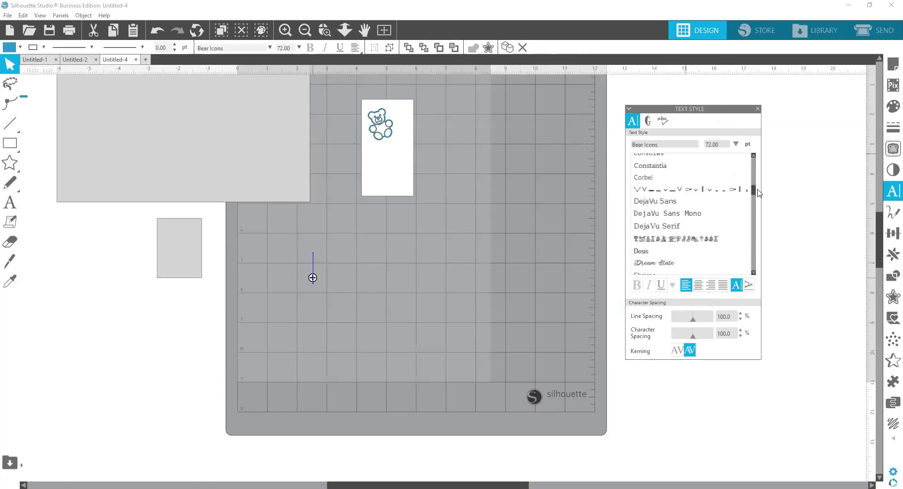
left_click_drag(758, 193, 757, 200)
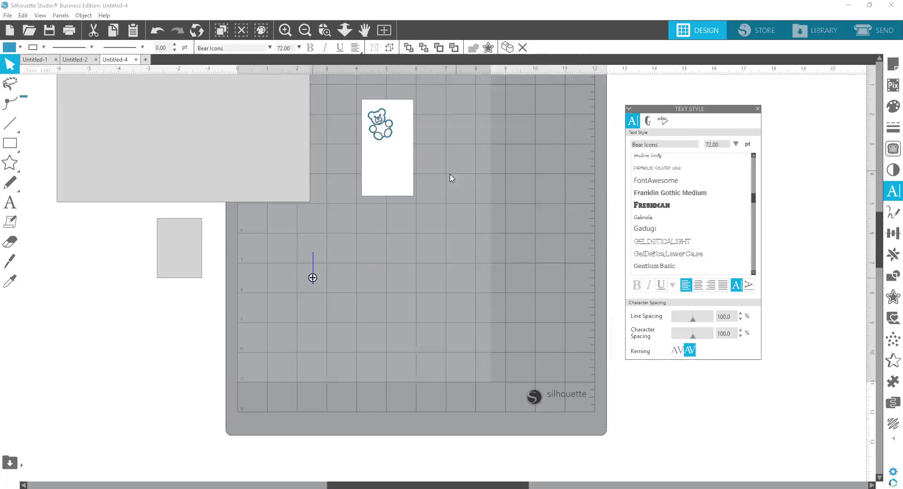
Step: Duplicate the small teddy bear in the white rectangle four times
left_click(392, 136)
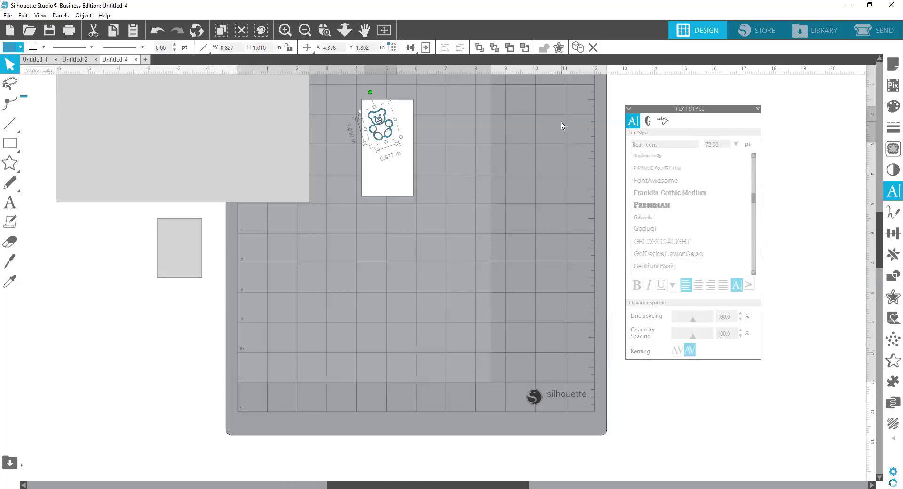
key("i")
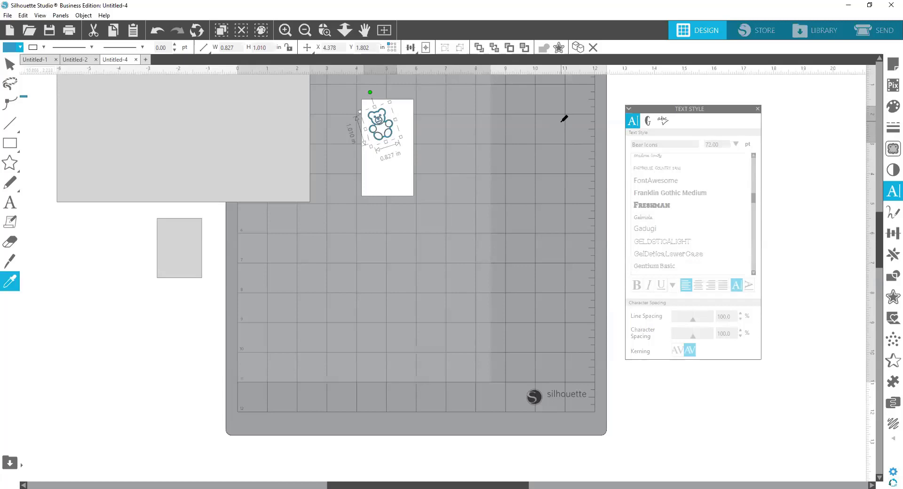
key("ctrl+d")
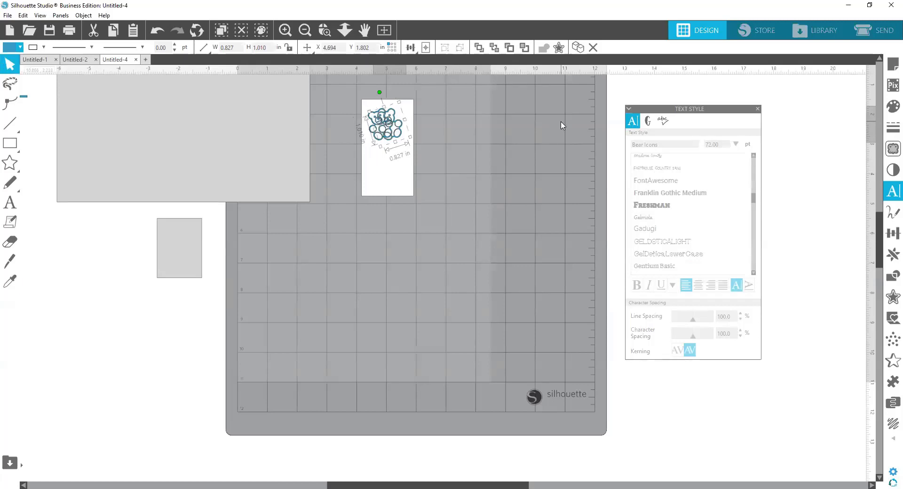
key("ctrl+d")
key("ctrl+d")
key("ctrl+d")
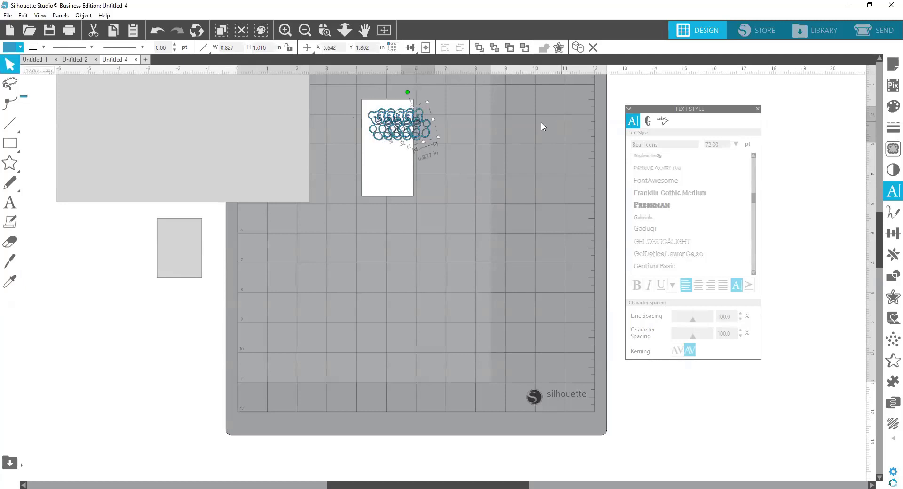
Step: Shrink one bear copy to about 0.47 by 0.57 in and place it rotated in the white rectangle's lower-left corner
left_click_drag(419, 129, 387, 185)
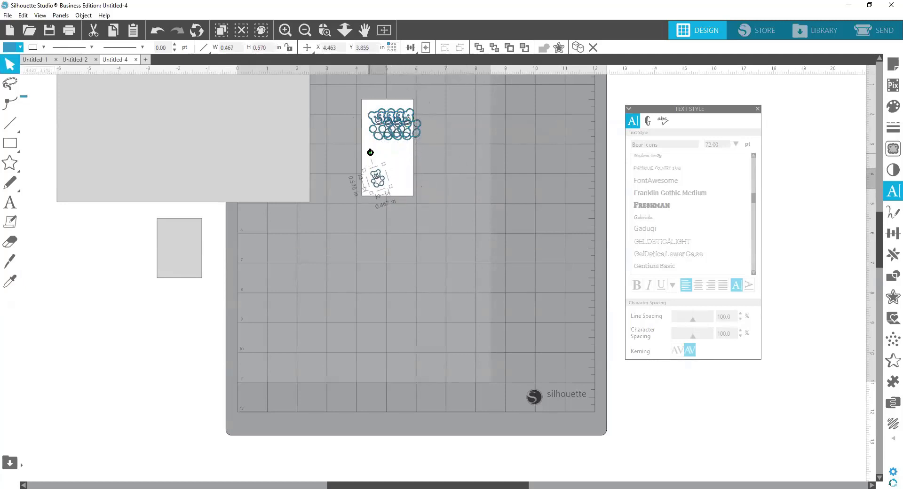
mouse_move(371, 153)
left_mouse_down()
mouse_move(401, 157)
mouse_move(376, 159)
left_mouse_up()
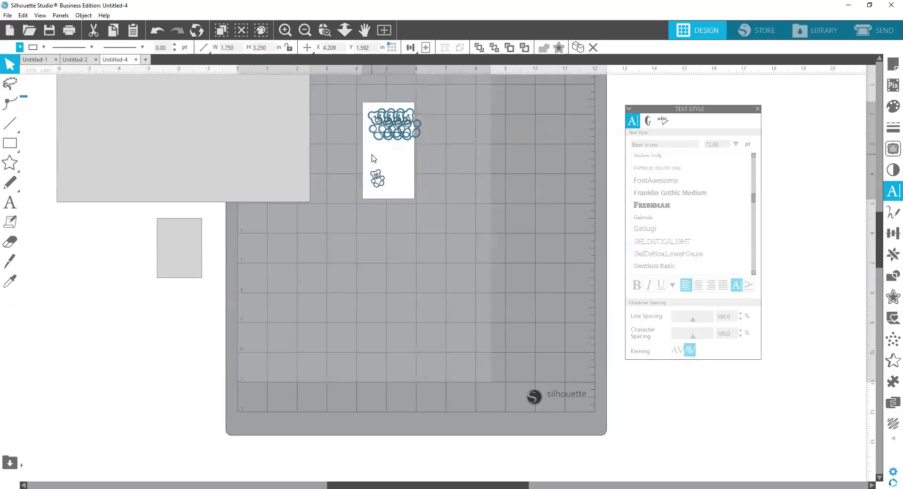
left_click(377, 178)
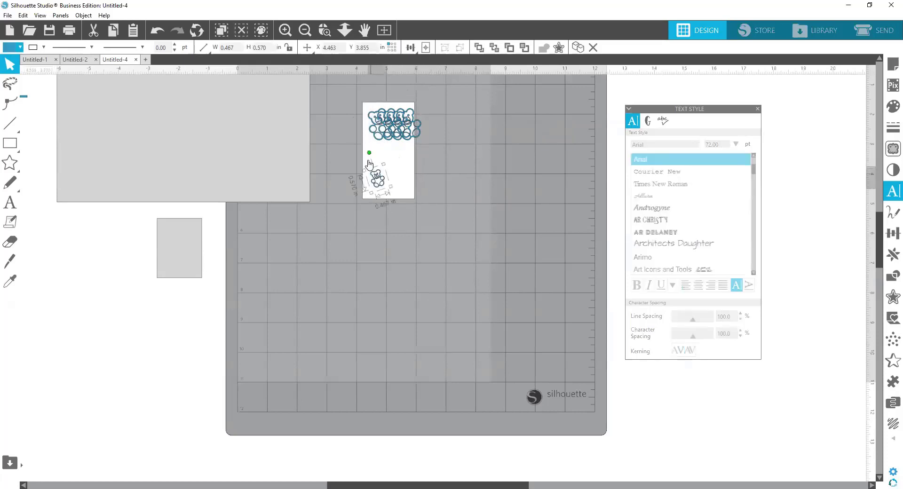
left_click_drag(370, 153, 376, 186)
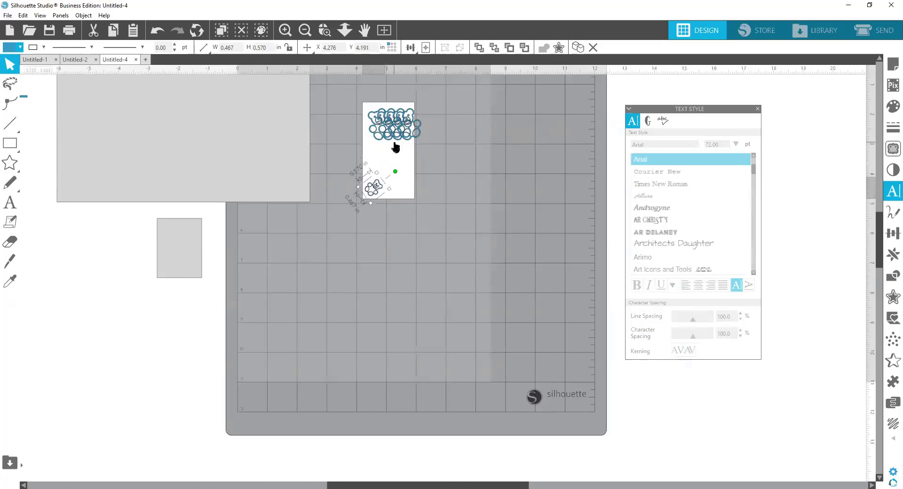
Step: Spread the other bear copies over the white rectangle: a small one above the lower-left bear and two larger ones along the right side
left_click_drag(397, 138, 374, 164)
left_click_drag(411, 133, 398, 160)
left_click(418, 136)
left_click(416, 135)
left_click(406, 143)
left_click(398, 138)
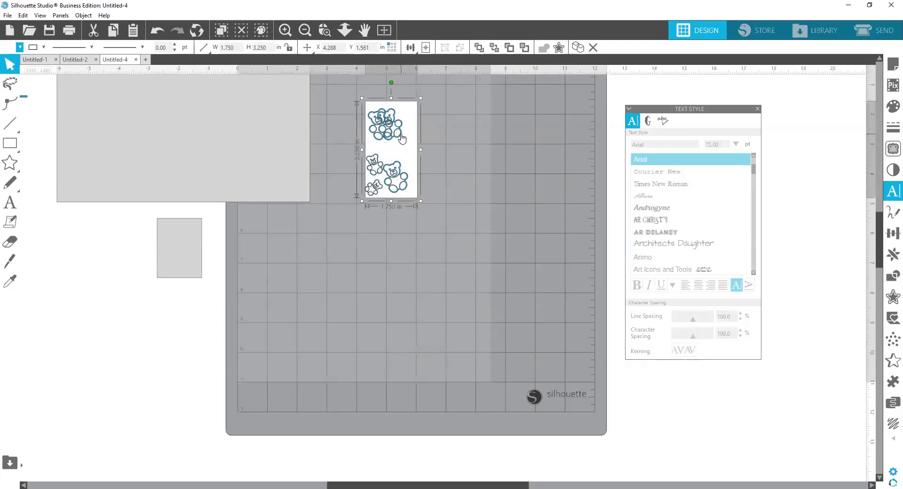
left_click(408, 141)
left_click_drag(410, 143, 422, 163)
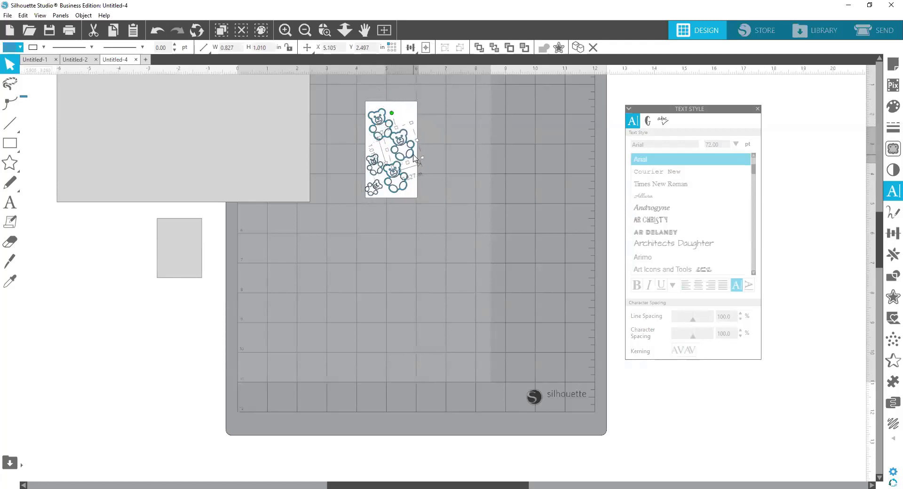
left_click(447, 119)
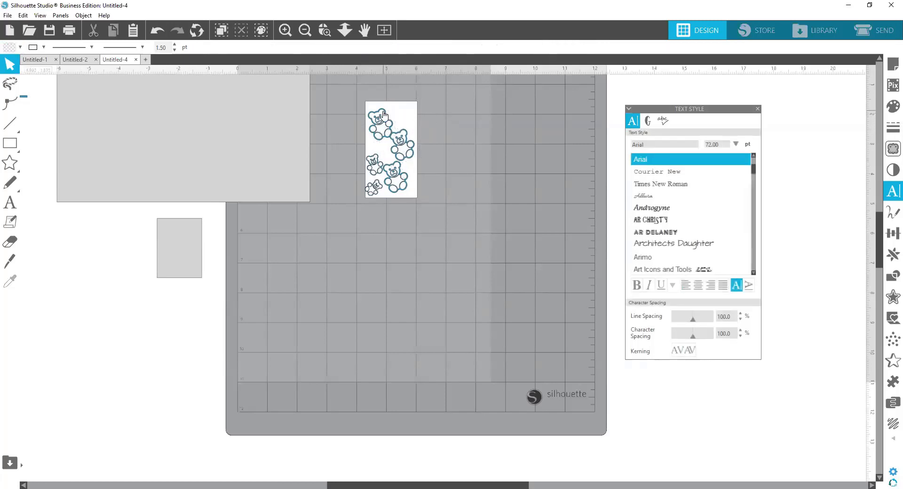
Step: Rotate the upper-left bear clockwise and shrink it to about 0.60 by 0.73 in
left_click(383, 114)
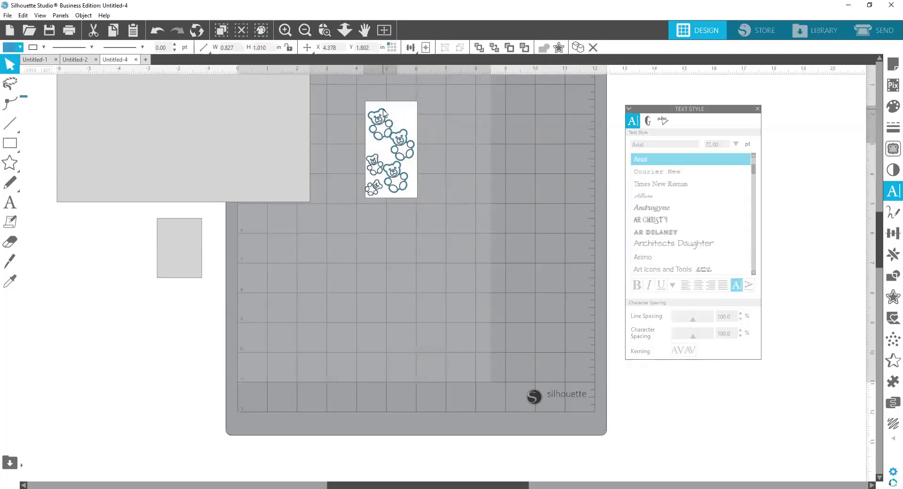
left_click(380, 112)
left_click_drag(380, 91, 399, 98)
left_click_drag(382, 151, 382, 138)
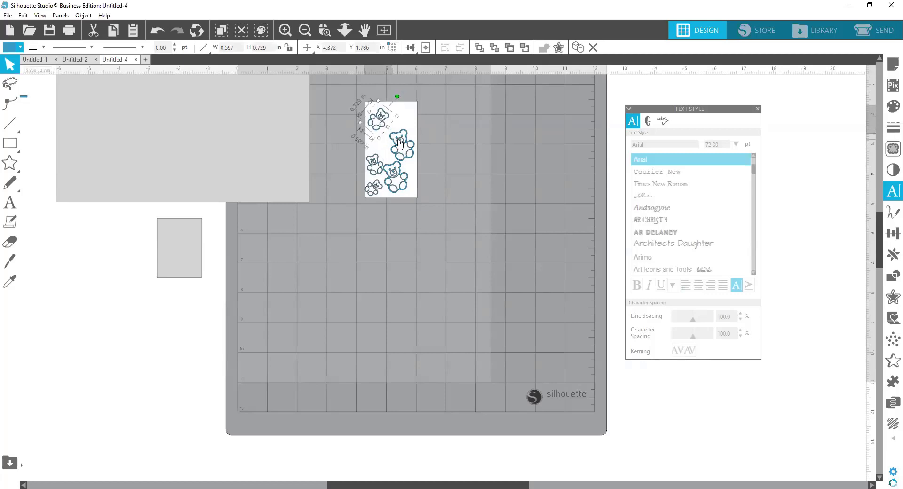
Step: Move one large bear to the white rectangle's upper-right corner and the other closer to its lower-right corner
left_click_drag(401, 142, 404, 106)
left_click(400, 171)
left_click_drag(399, 172, 399, 184)
left_click(396, 174)
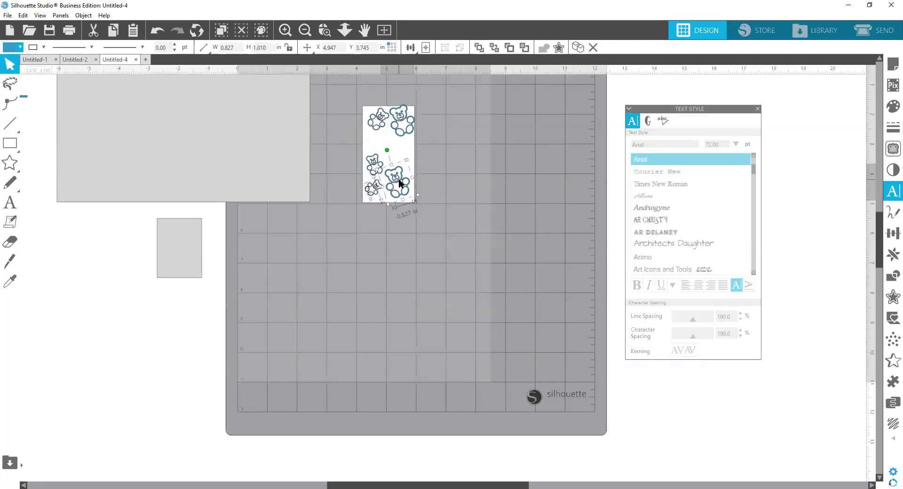
left_click(376, 131)
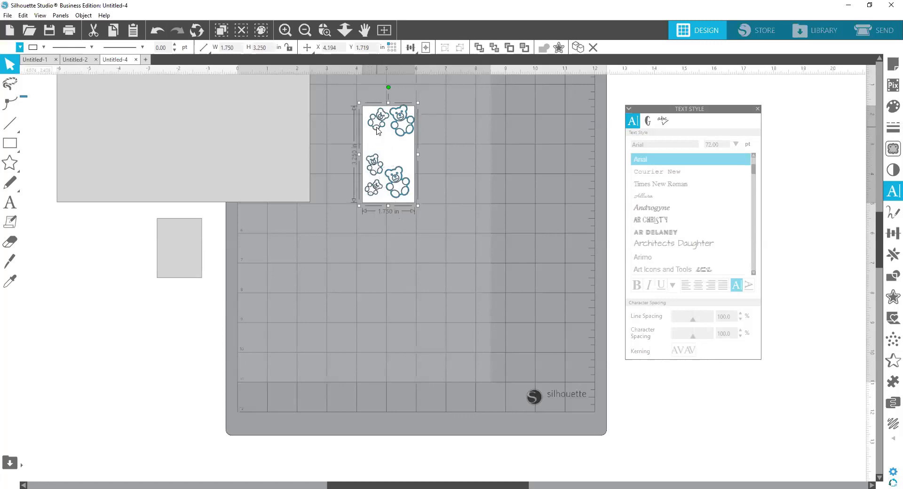
left_click(377, 133)
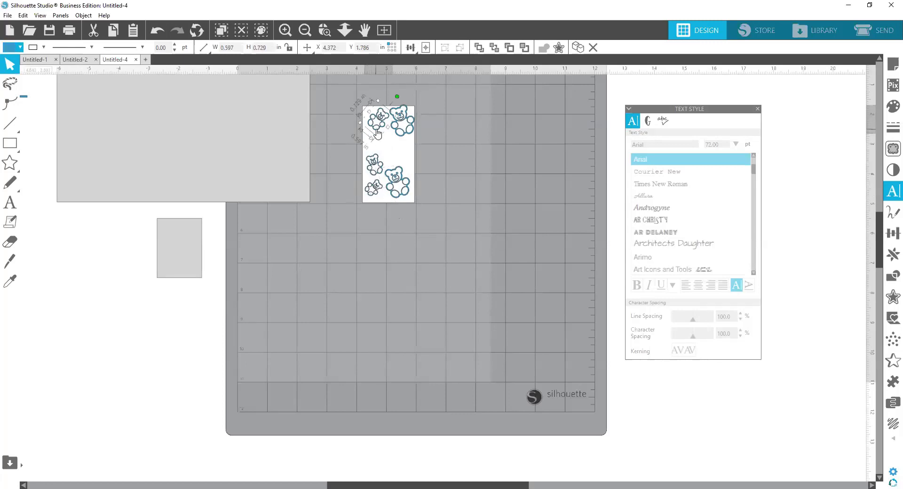
left_click(377, 132)
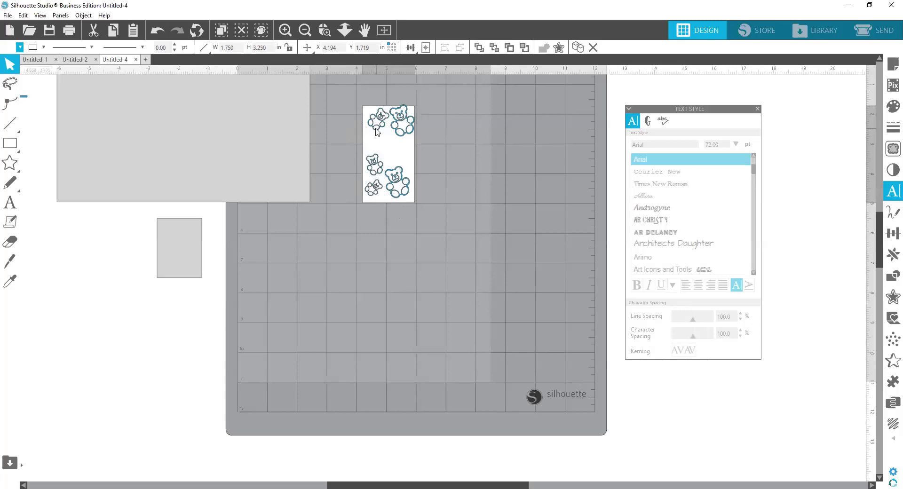
left_click(341, 175)
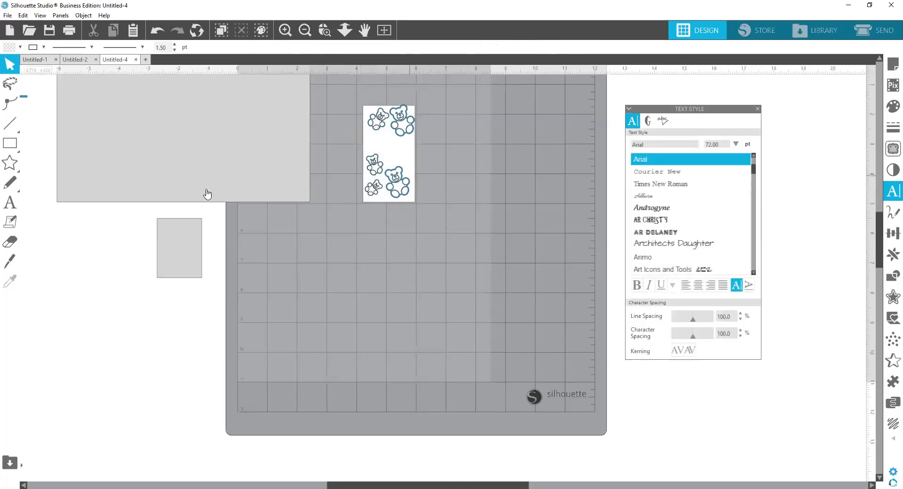
Step: Add three small hearts in the gaps between the bears and colour the hearts and bears dark brown
left_click(10, 163)
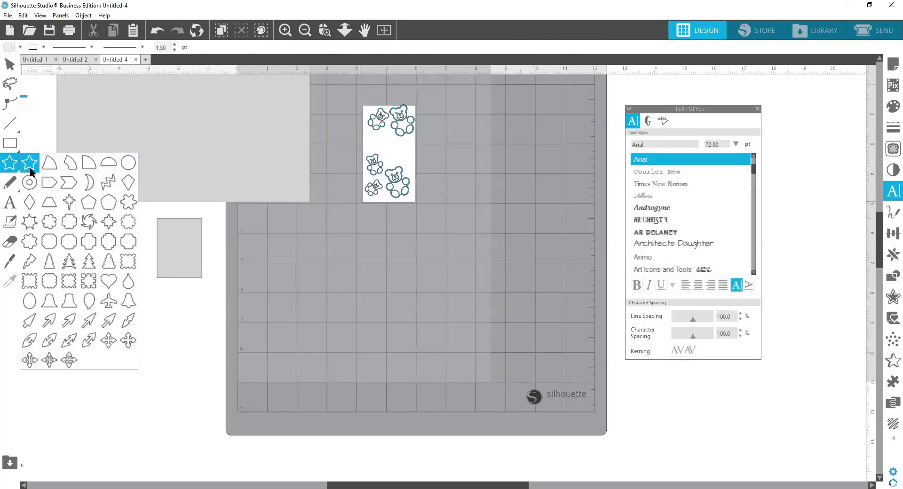
left_click(108, 281)
mouse_move(399, 267)
left_mouse_down()
mouse_move(402, 288)
mouse_move(387, 156)
mouse_move(374, 140)
left_mouse_up()
left_click(425, 163)
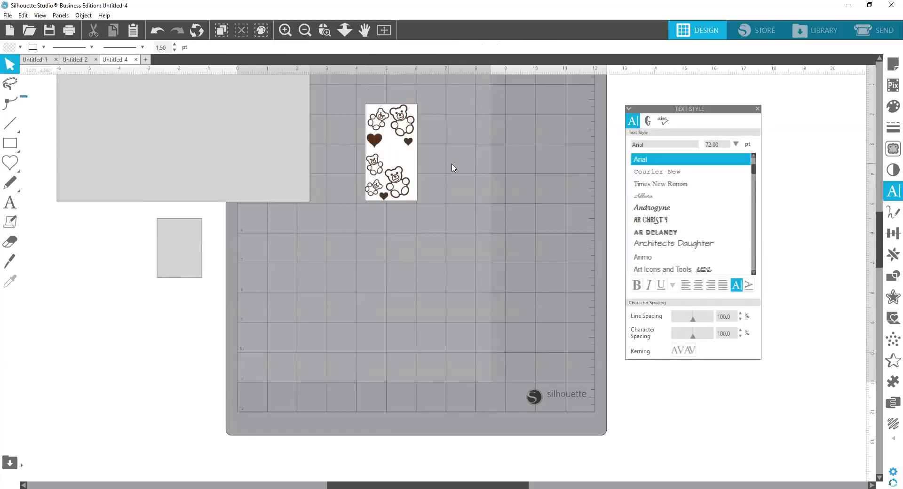
Step: Group the white panel with its bears and hearts and place a duplicate of it alongside to the right
left_click(382, 119)
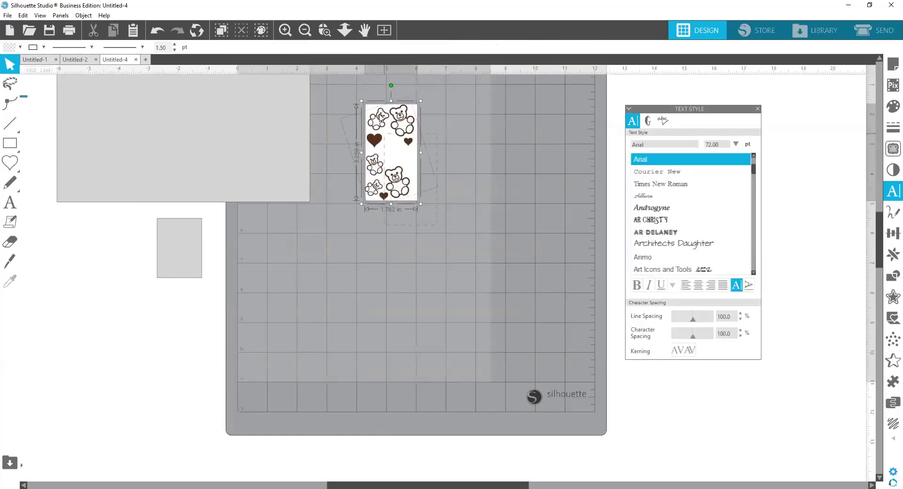
right_click(392, 166)
left_click(423, 316)
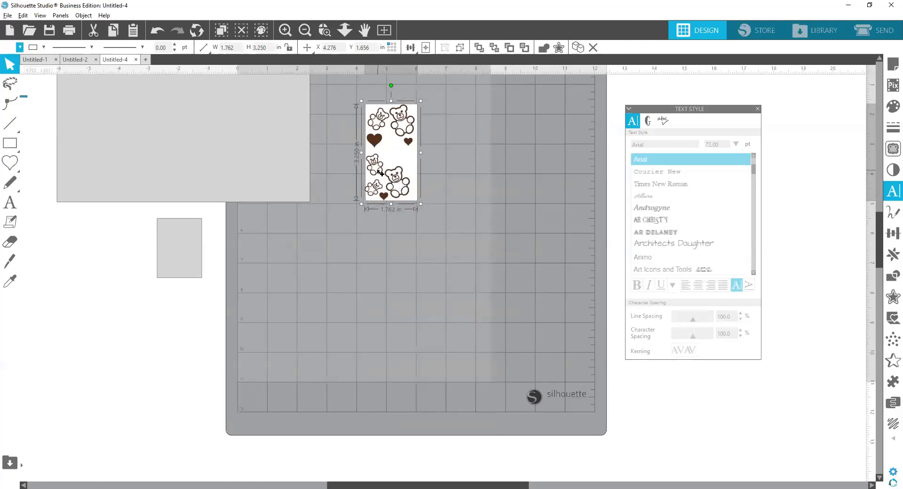
left_click_drag(394, 186, 454, 184)
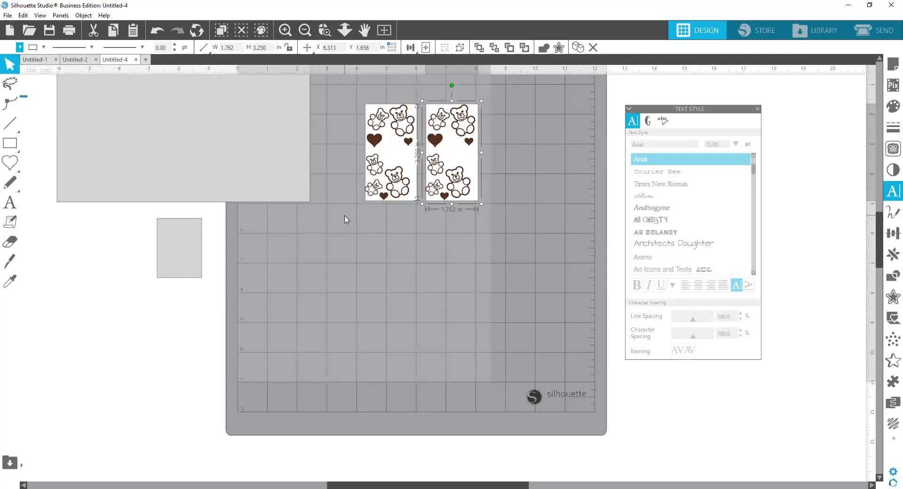
Step: Move the two grey rectangles down slightly and place the 1.5 by 2 in one over the 8.5 by 5.5 in one
left_click_drag(177, 142, 184, 309)
left_click(189, 210)
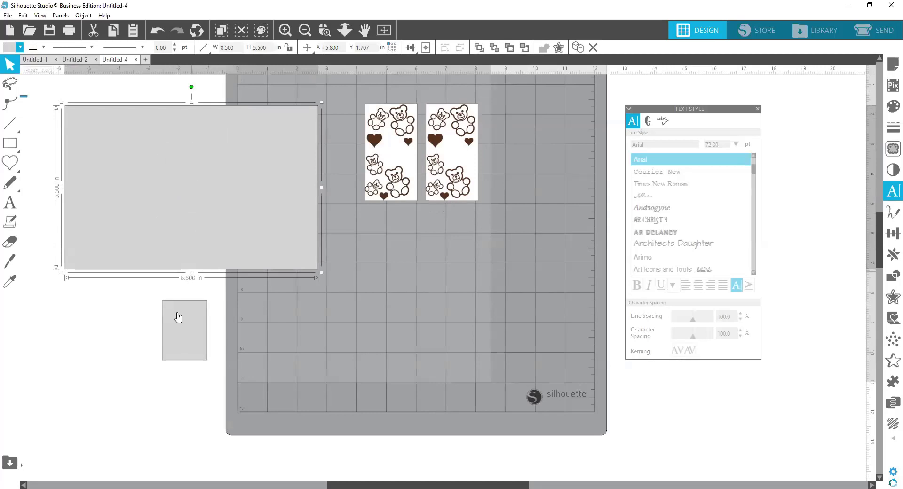
left_click_drag(182, 321, 148, 206)
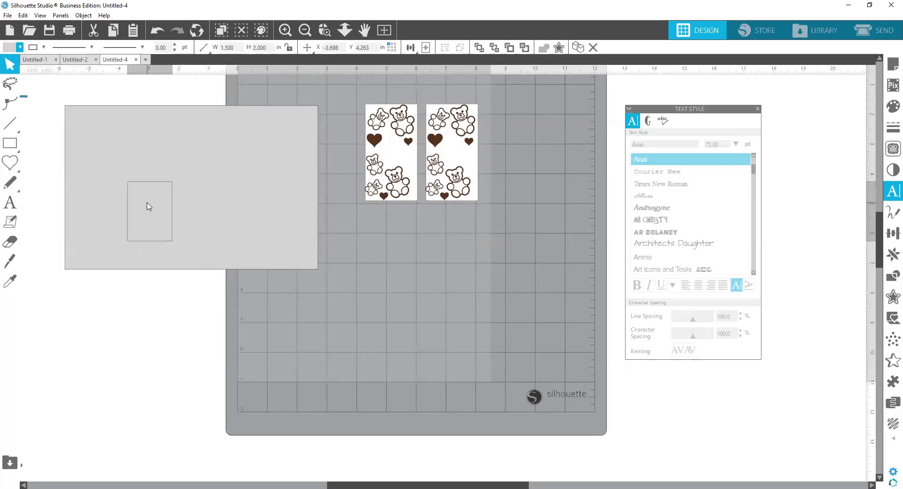
left_click(148, 205)
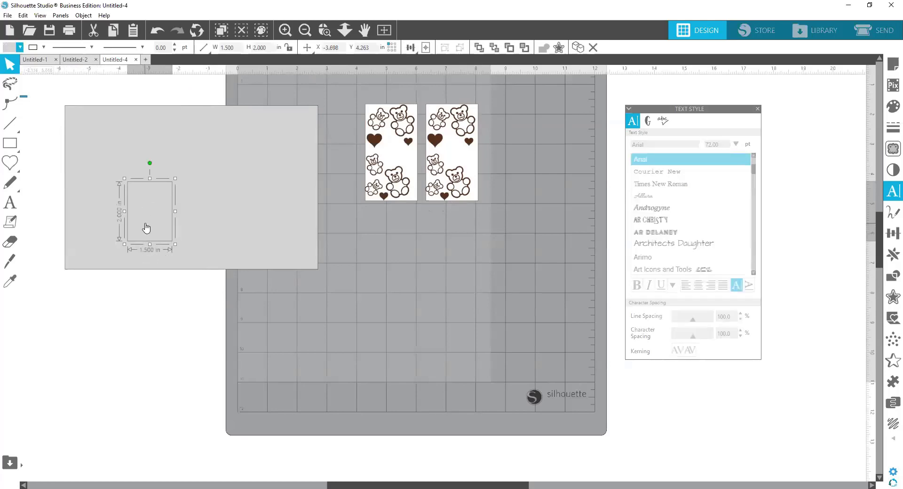
Step: Delete the duplicate bear panel and set the original grouped panel's width to 1.750 in
left_click(390, 170)
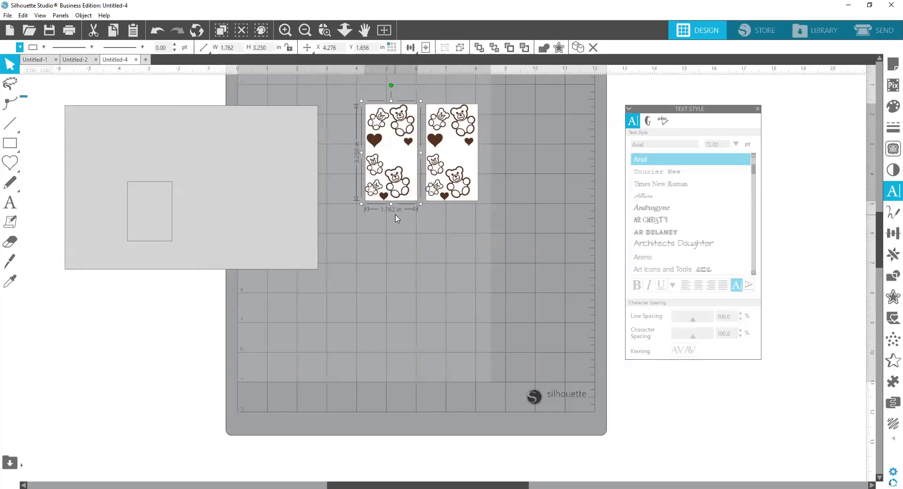
left_click(442, 186)
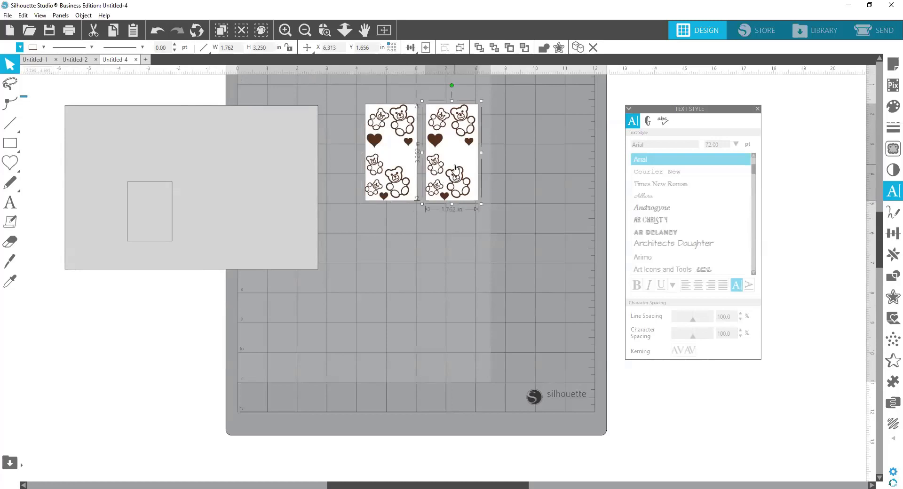
key("Delete")
left_click(403, 169)
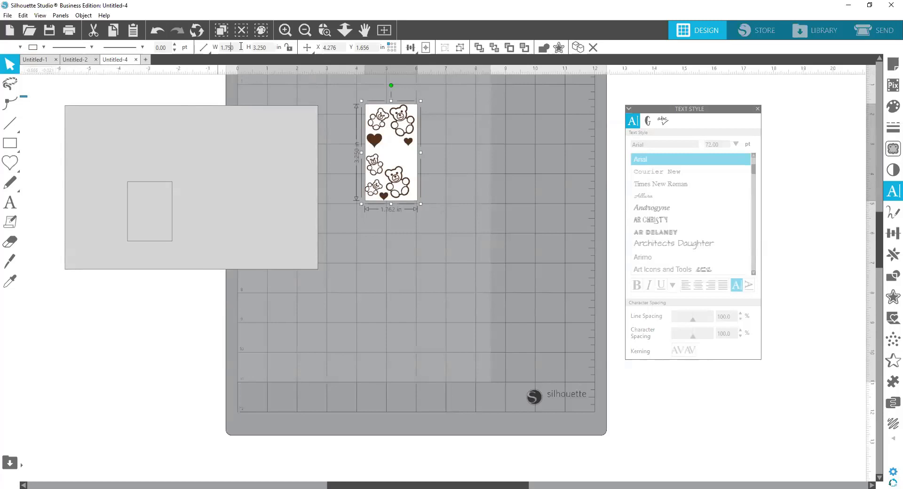
key("Return")
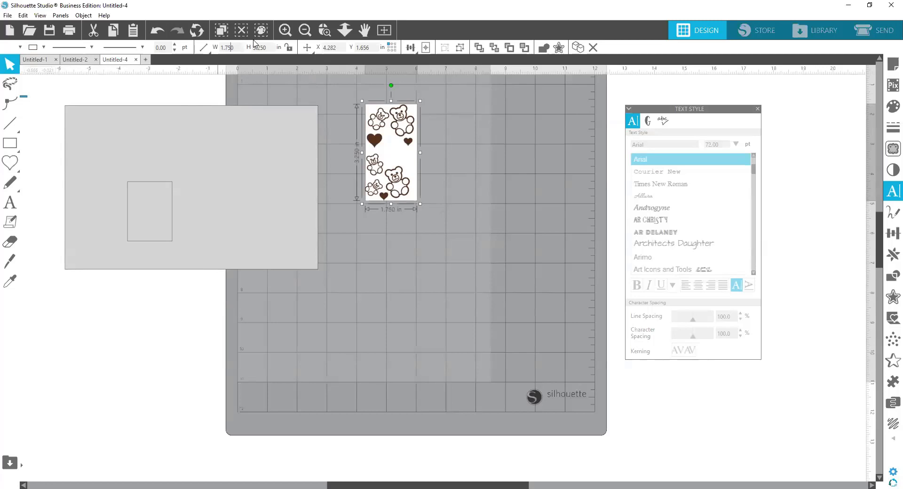
Step: Duplicate the resized bear panel and place the copy directly to its right
left_click(447, 198)
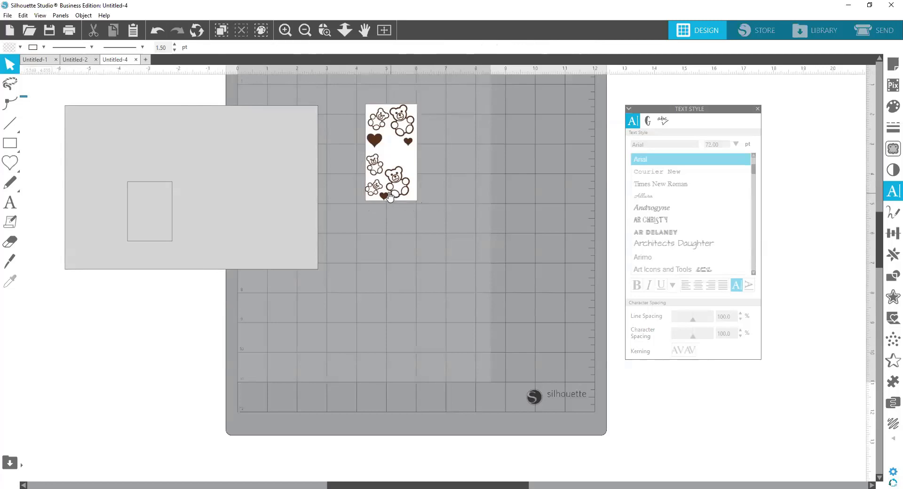
left_click_drag(432, 231, 353, 89)
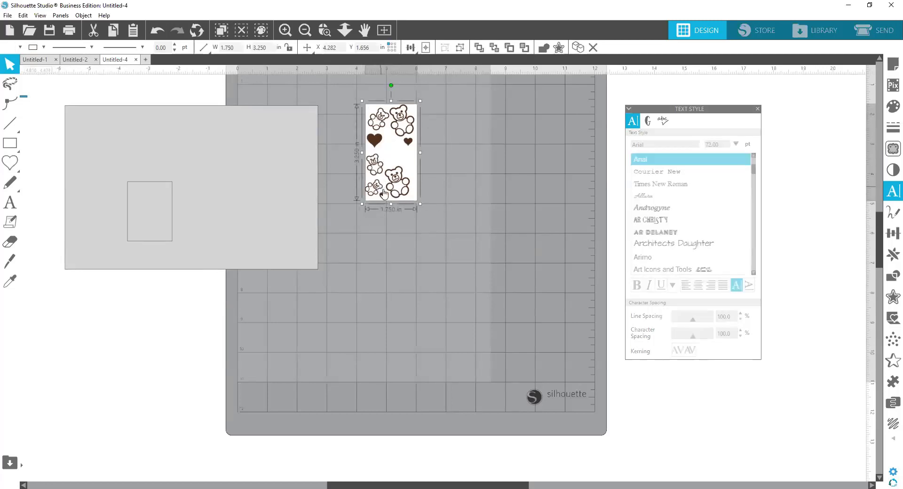
left_click_drag(384, 177, 440, 177)
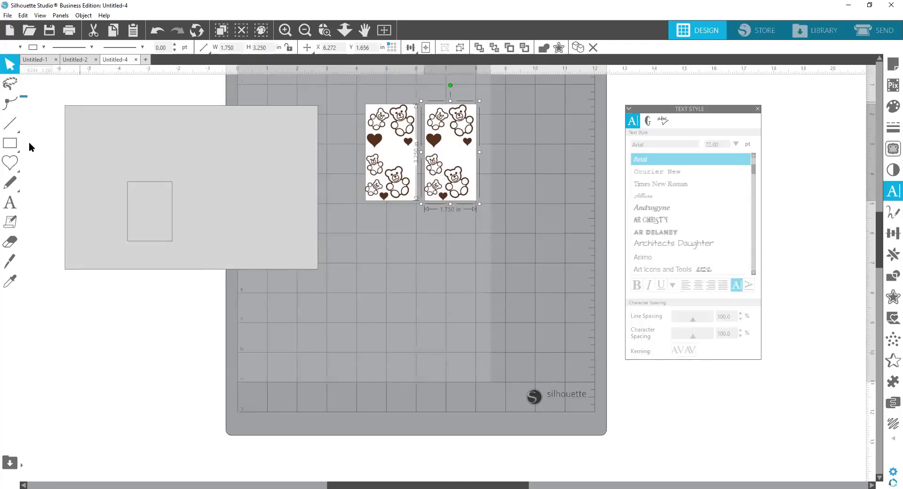
Step: Draw a rectangle below the bear panels and size it to 1.25 in wide by 1.75 in high
left_click(17, 147)
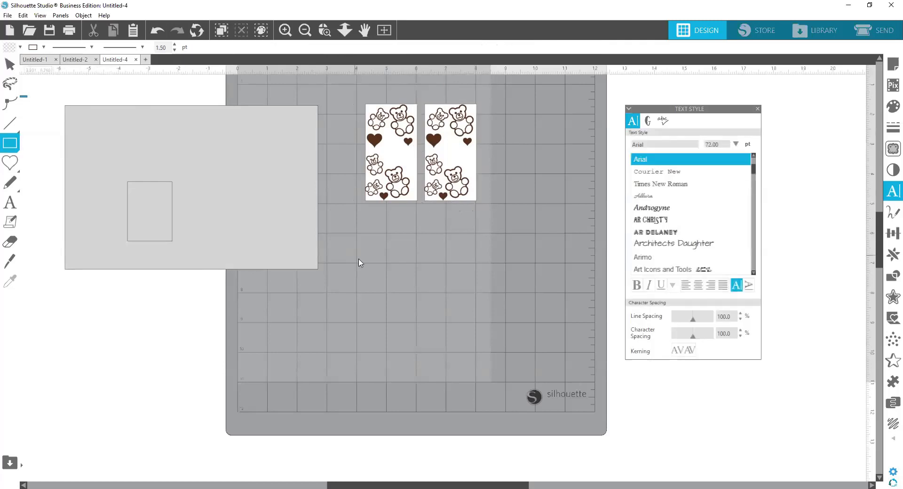
left_click_drag(354, 256, 411, 322)
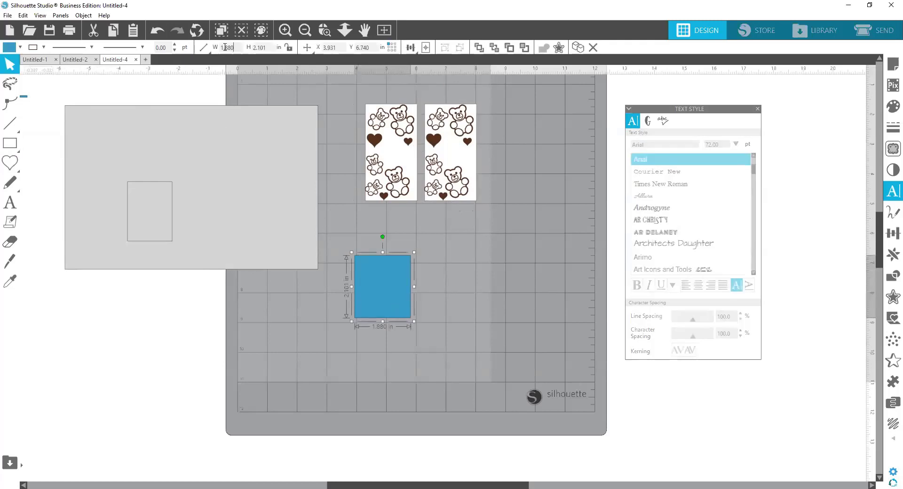
left_click(225, 47)
type("1.25")
key("Return")
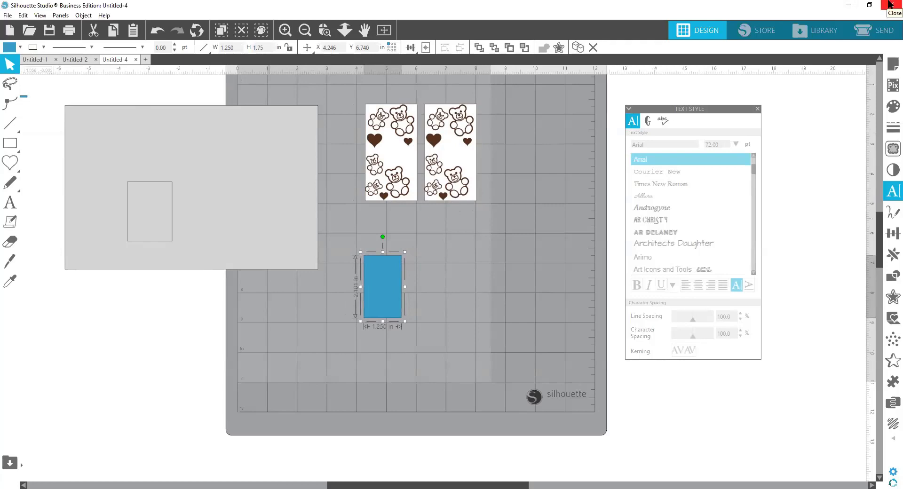
type("1.75")
key("Return")
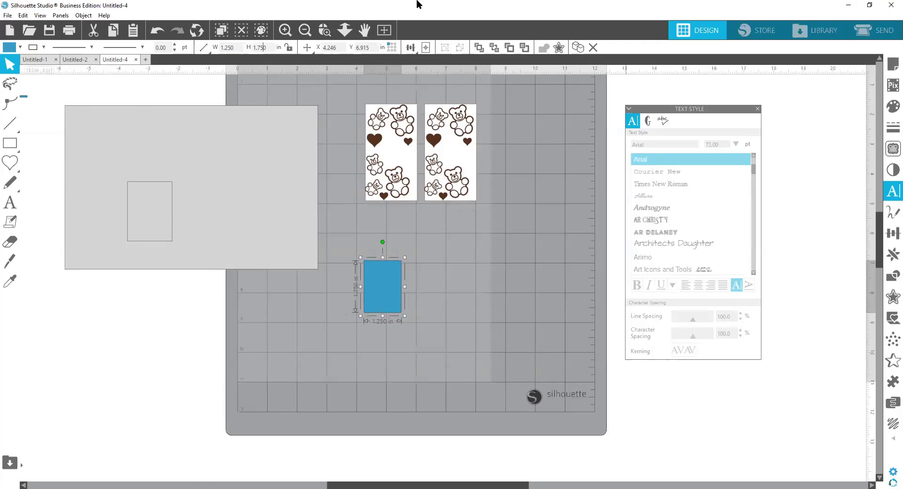
Step: Fill the new 1.25 by 1.75 in rectangle with white
left_click(8, 48)
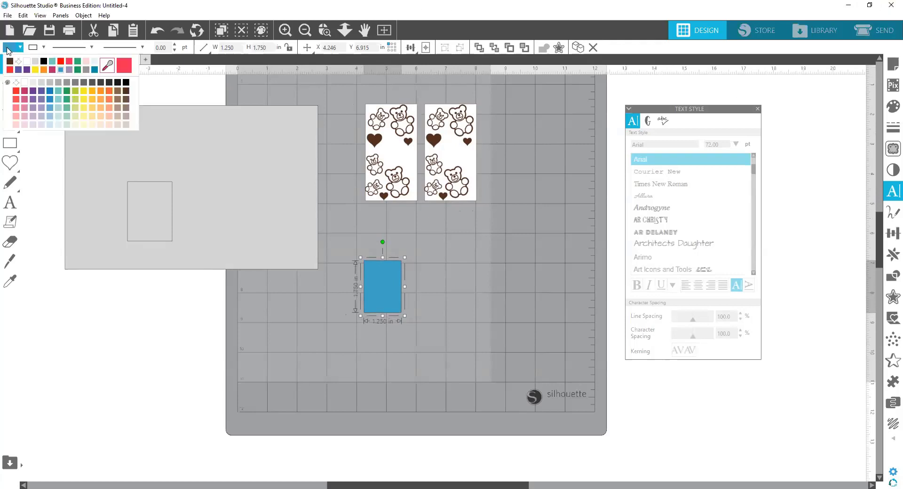
left_click(27, 62)
left_click(442, 292)
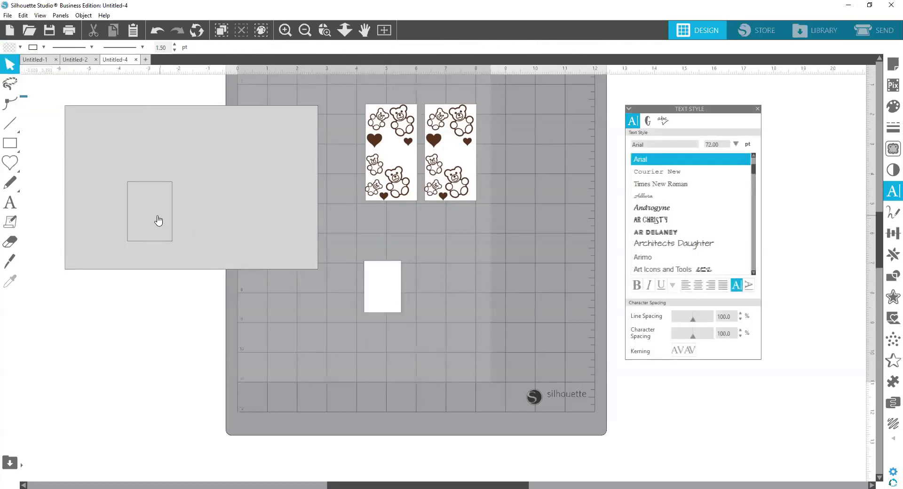
Step: Rotate the small grey rectangle to lie horizontally, bring it to the front and place it across the right bear panel's middle
left_click_drag(146, 218, 463, 265)
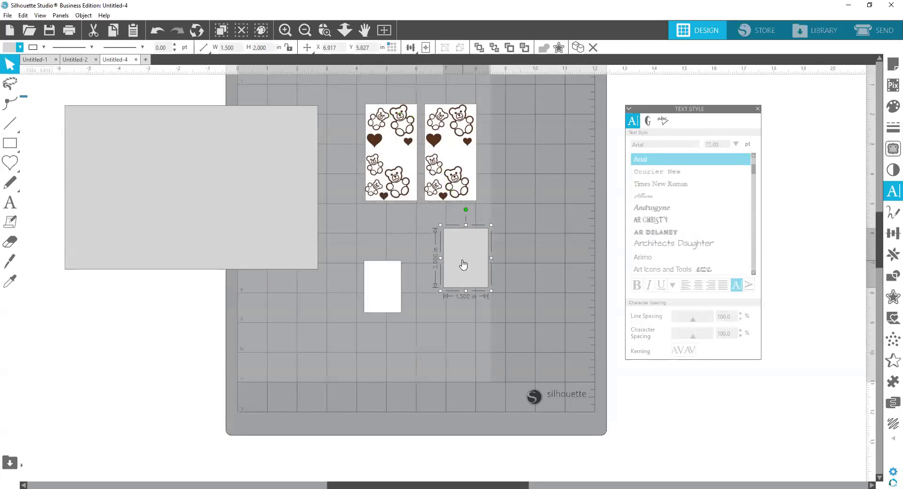
left_click_drag(465, 209, 508, 182)
right_click(506, 180)
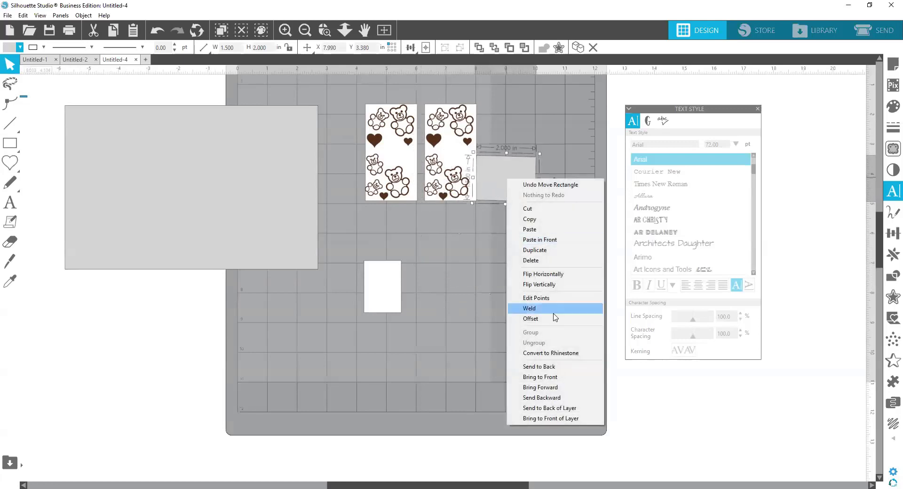
left_click(553, 377)
left_click(511, 180)
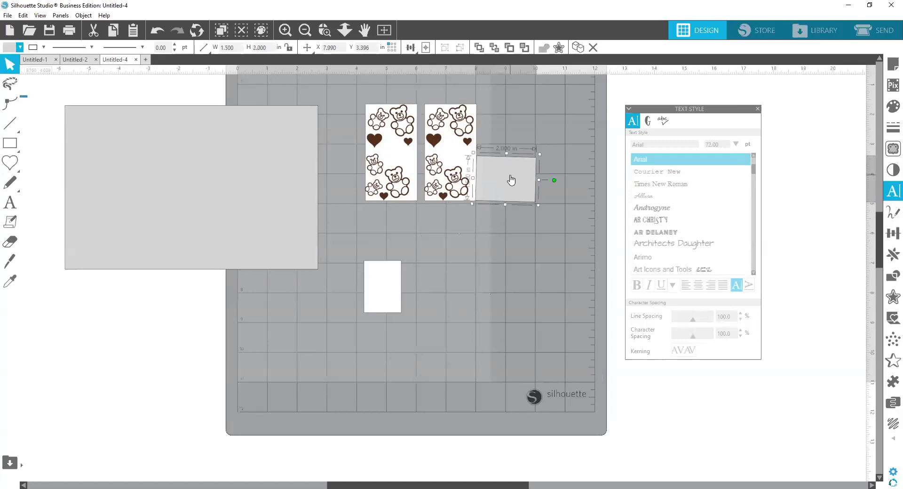
left_click_drag(509, 175, 456, 157)
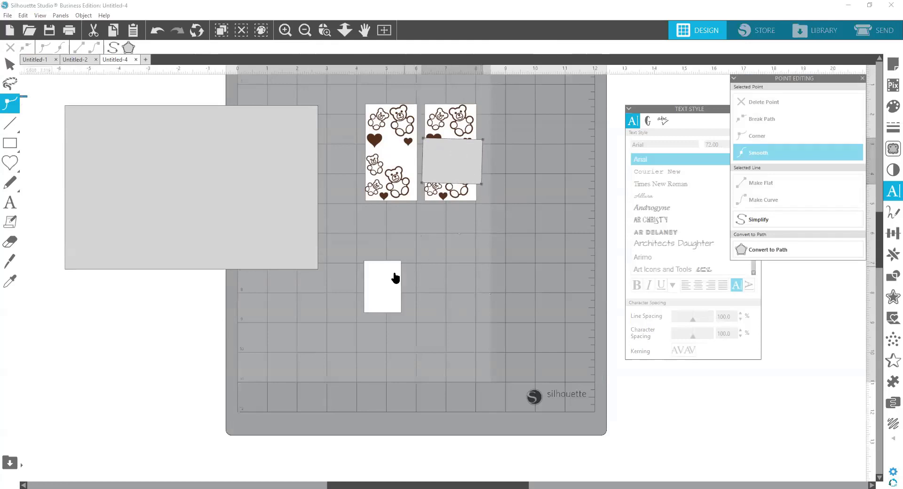
Step: Move the small white rectangle beside the right bear panel, rotate it clockwise to a slant and bring it to the front
left_click_drag(387, 284, 469, 253)
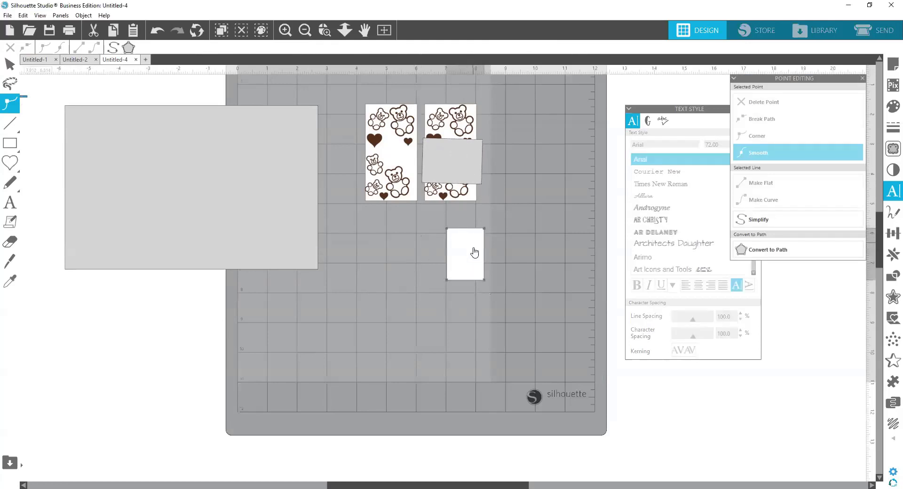
left_click(500, 238)
left_click(463, 256)
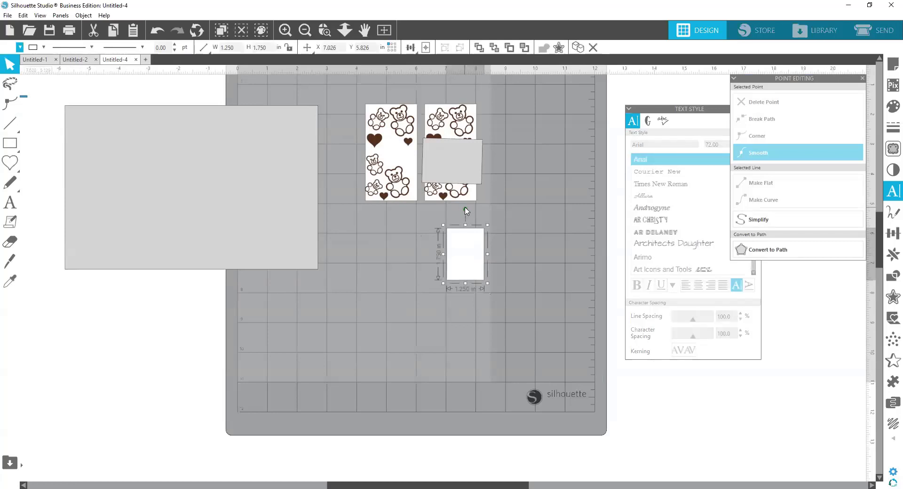
left_click_drag(465, 209, 526, 242)
left_click_drag(464, 257, 514, 199)
right_click(514, 198)
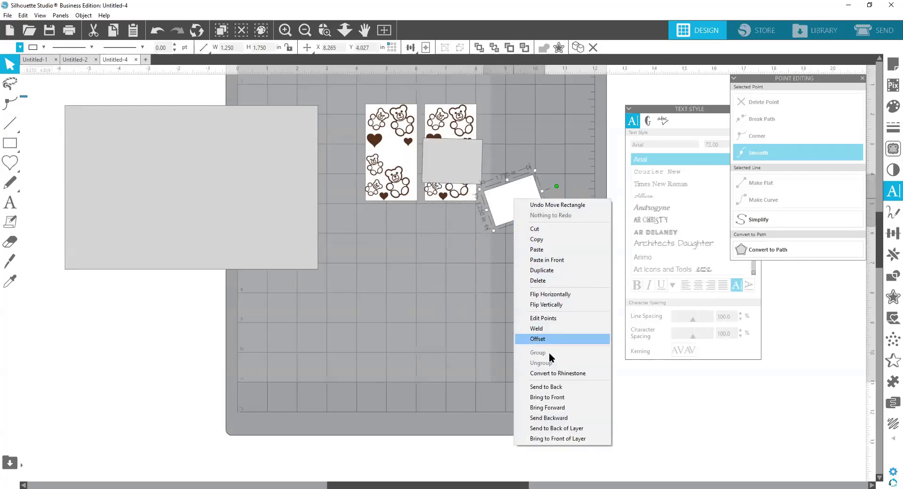
left_click(559, 397)
Step: Try the white rectangle over the grey one, move it back below the panels and straighten it to horizontal
left_click_drag(521, 207, 457, 158)
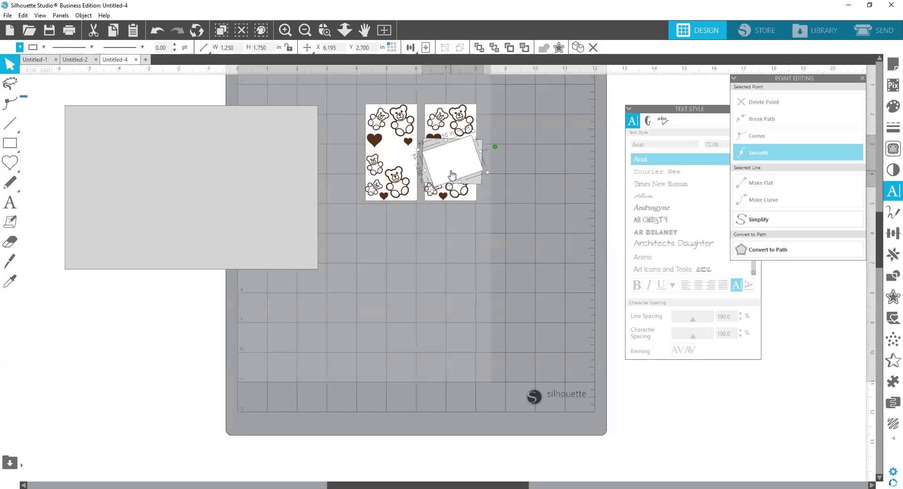
left_click_drag(451, 169, 435, 275)
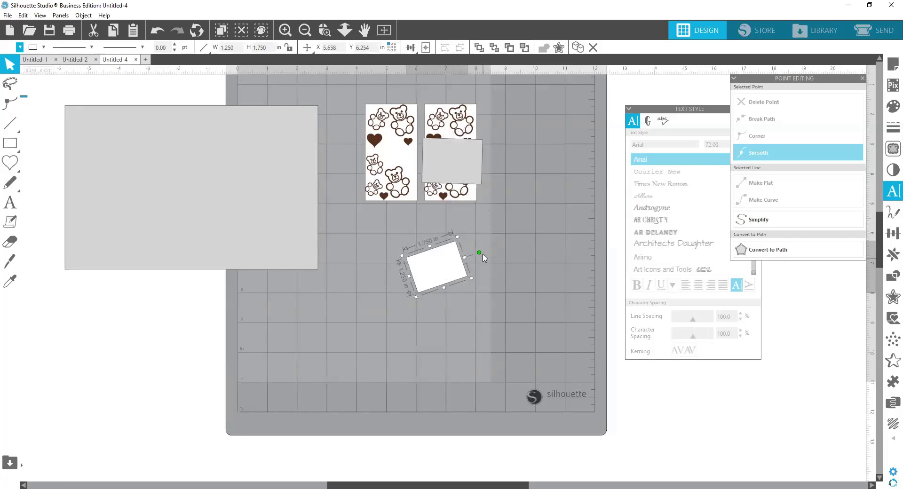
left_click_drag(478, 252, 519, 266)
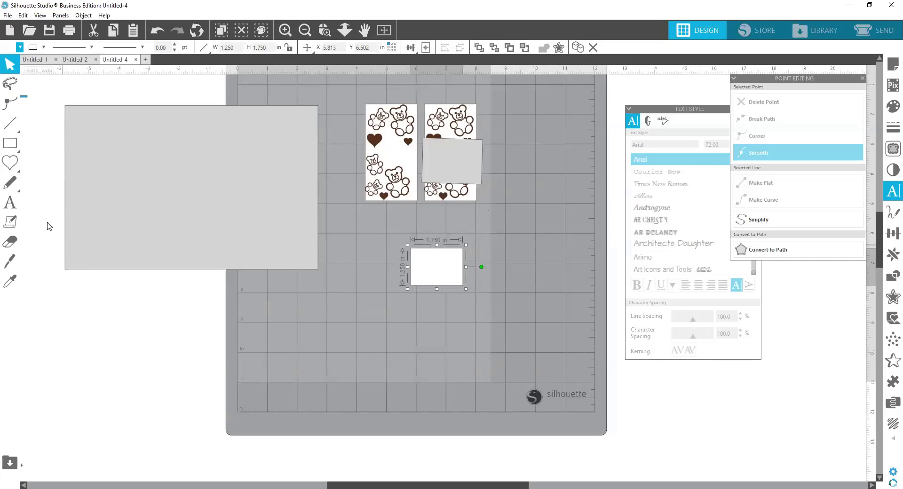
Step: Add a two-line text reading "You are" and "beary special" over the small white rectangle
left_click(13, 206)
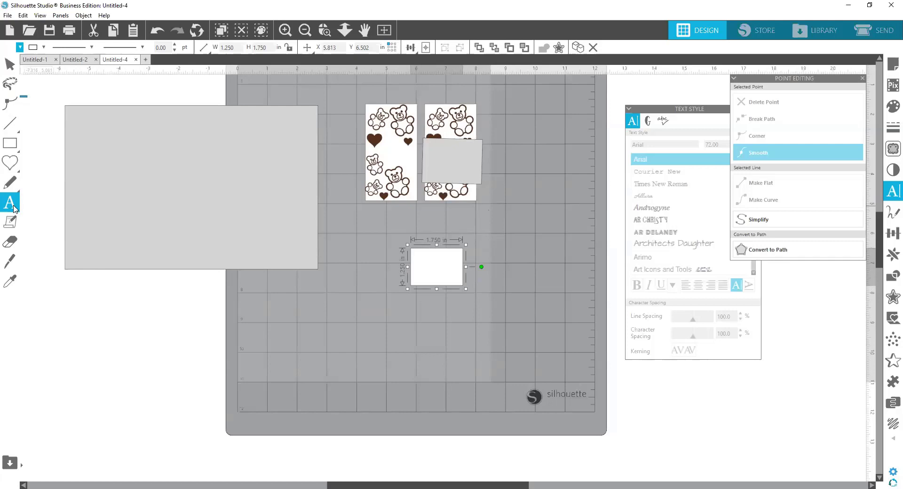
left_click(420, 262)
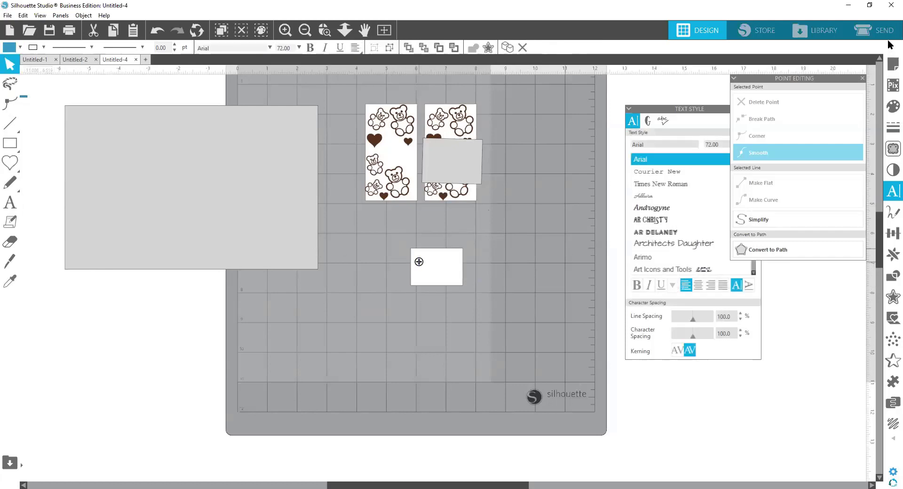
type("Y")
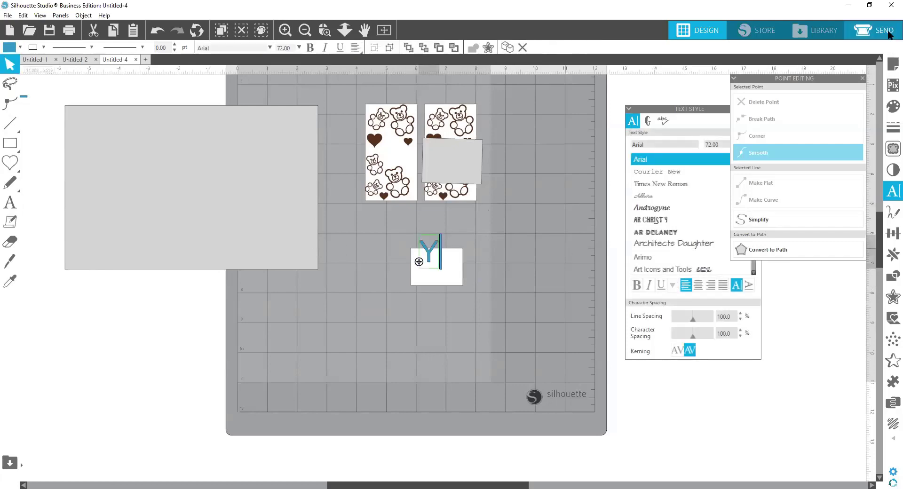
type("ou EW")
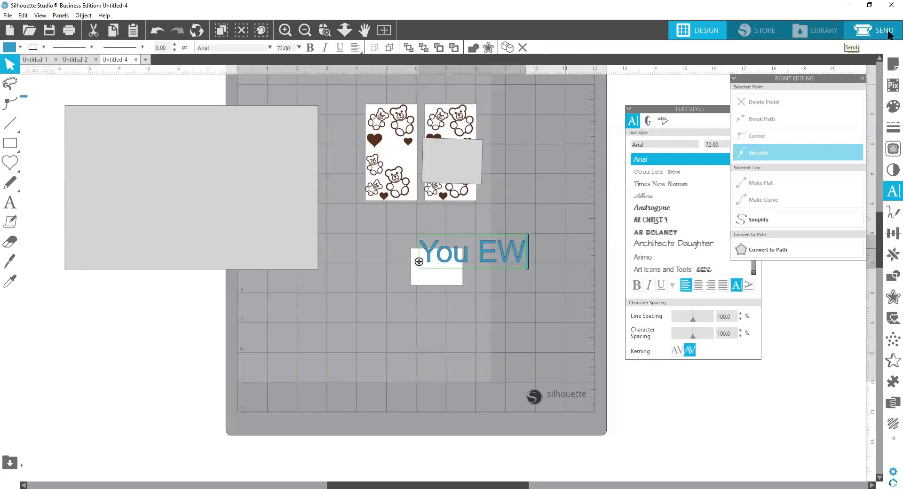
key("BackSpace")
key("BackSpace")
type("A")
key("BackSpace")
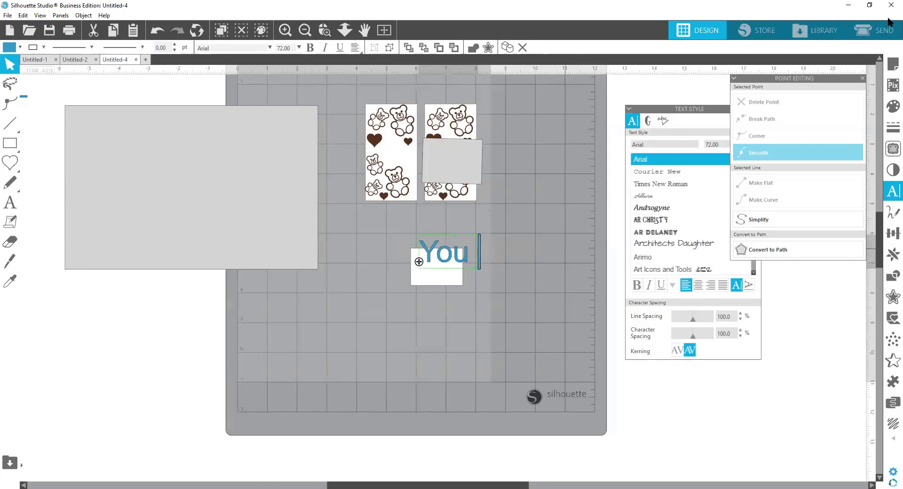
type("are")
key("Return")
type("B")
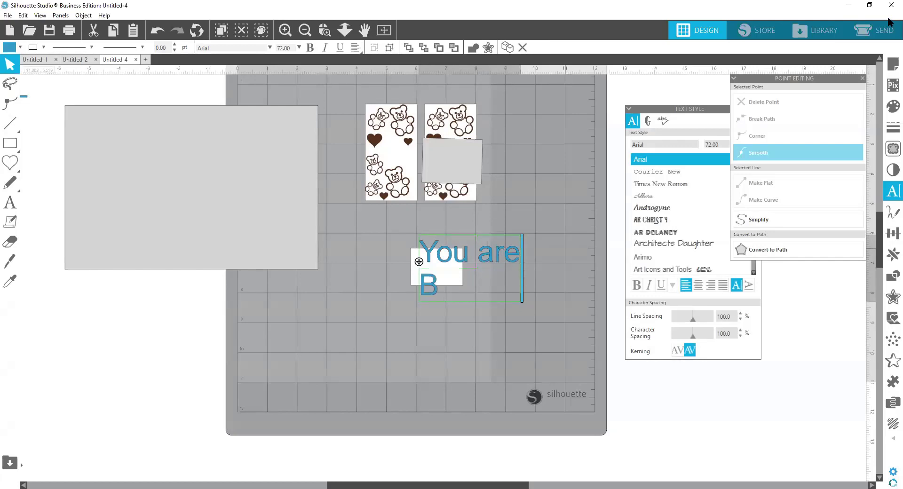
type("e")
key("BackSpace")
key("BackSpace")
type("bear")
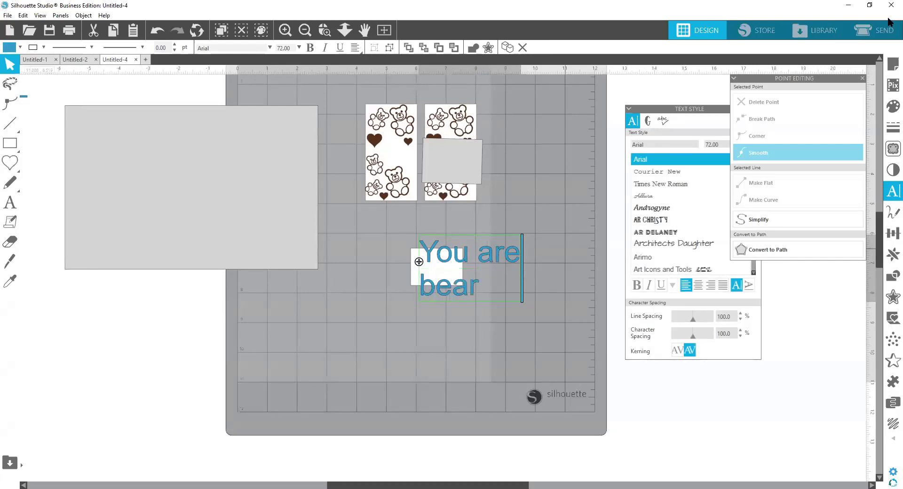
type("y Spe")
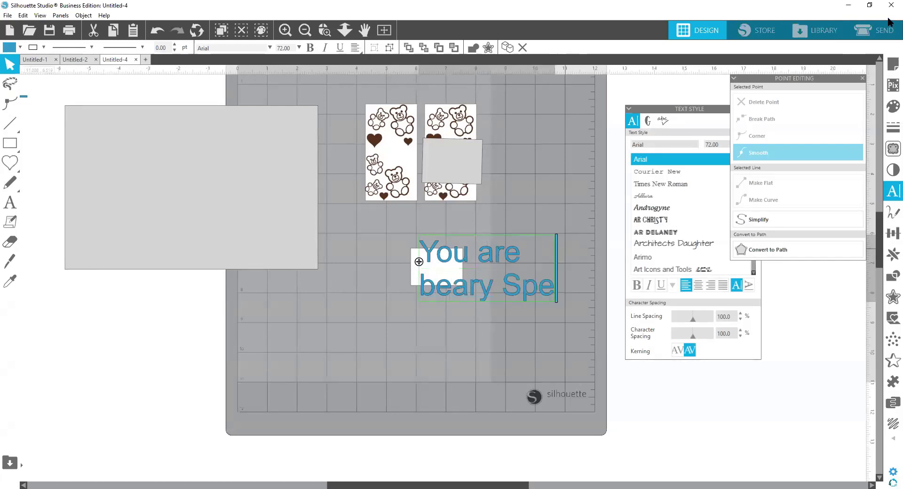
key("BackSpace")
key("BackSpace")
key("BackSpace")
type("d")
key("BackSpace")
type("s")
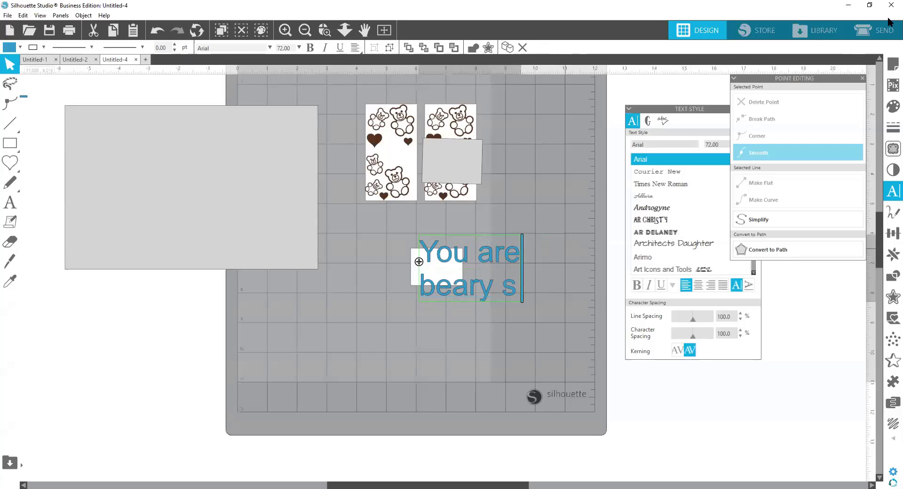
type("pecial")
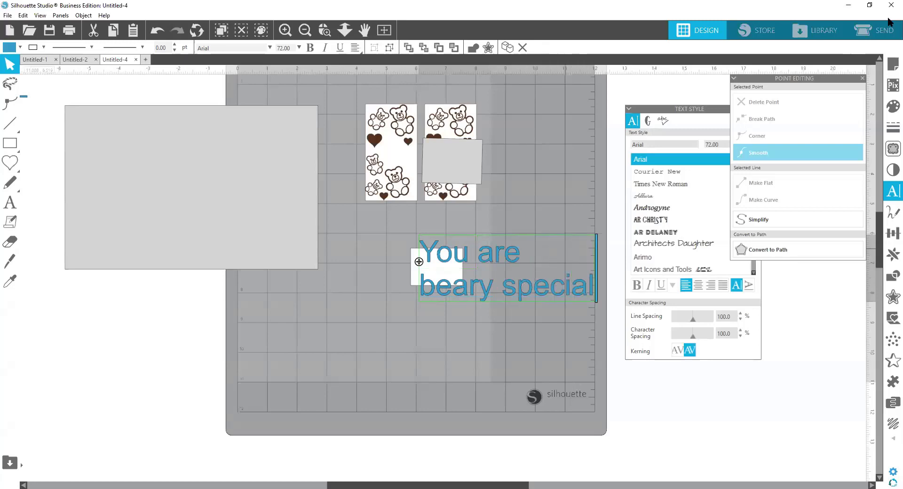
left_click(559, 316)
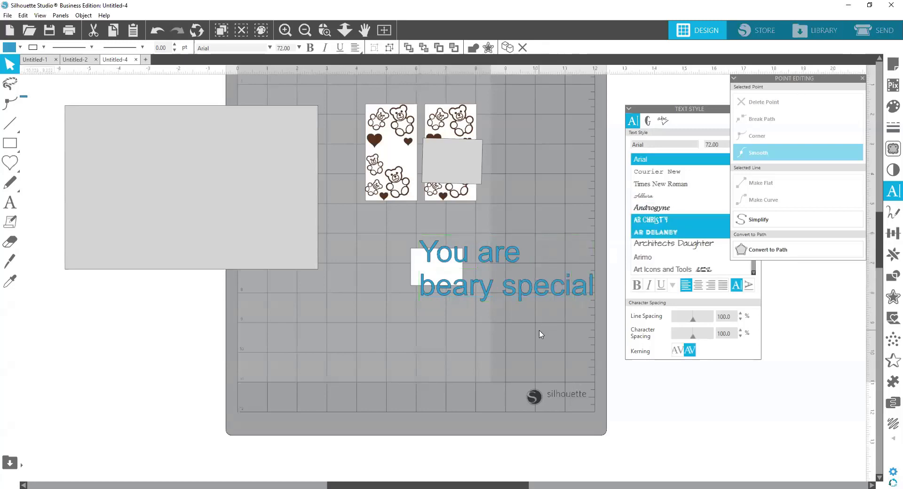
Step: Scale the sentiment text down to about 1.56 in wide so it fits across the small white rectangle
left_click(564, 285)
left_click_drag(573, 296, 453, 236)
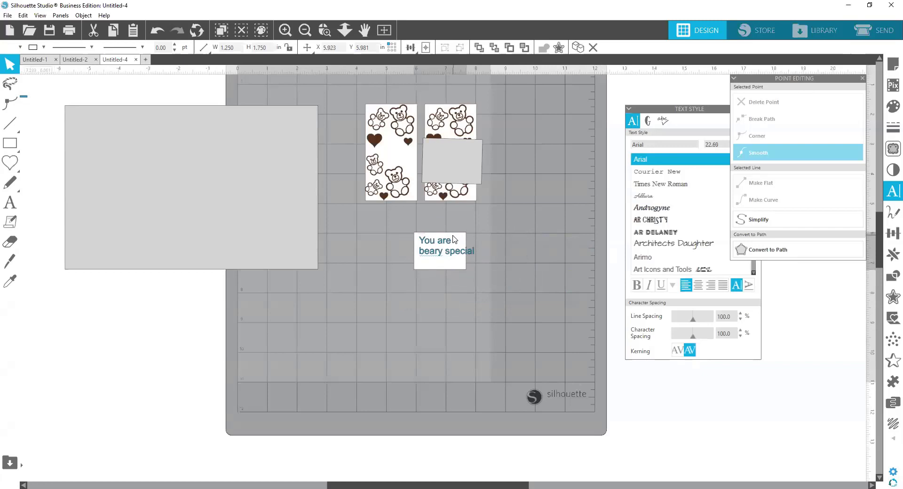
left_click(474, 255)
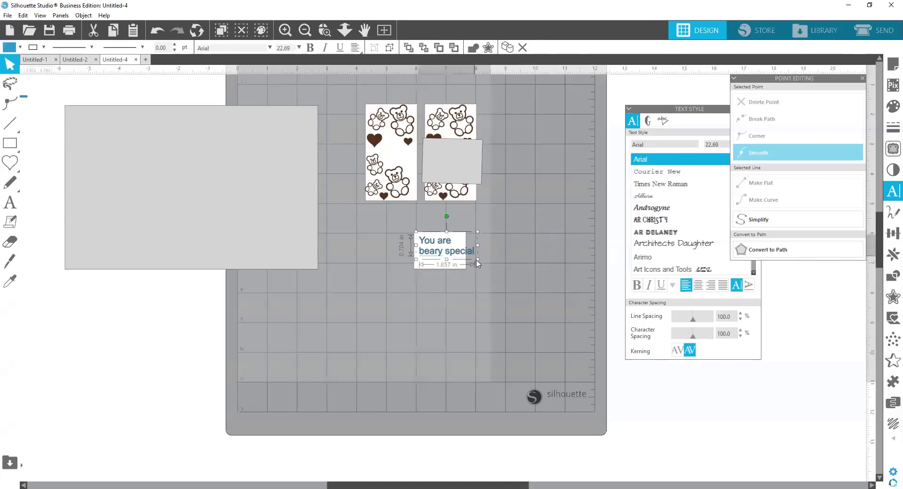
left_click_drag(476, 260, 469, 256)
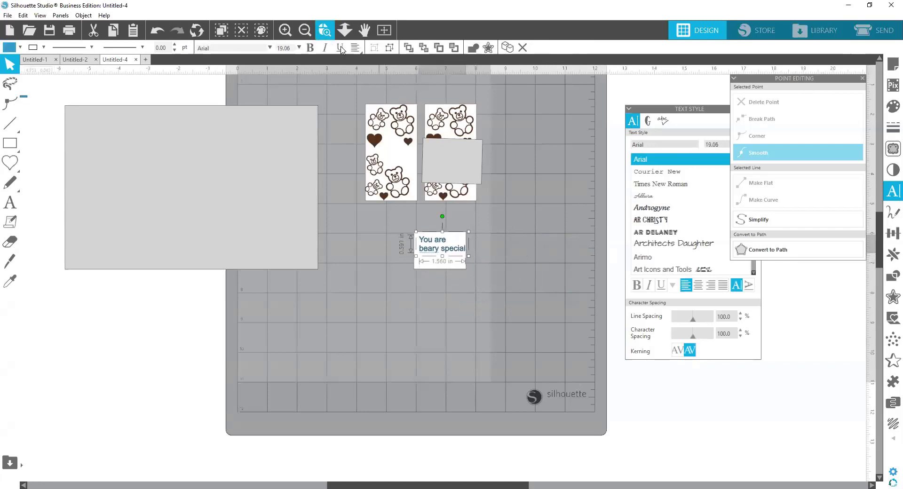
Step: Centre-align the two sentiment lines and stretch the text to about 0.84 in high within the white rectangle
left_click(356, 49)
mouse_move(355, 50)
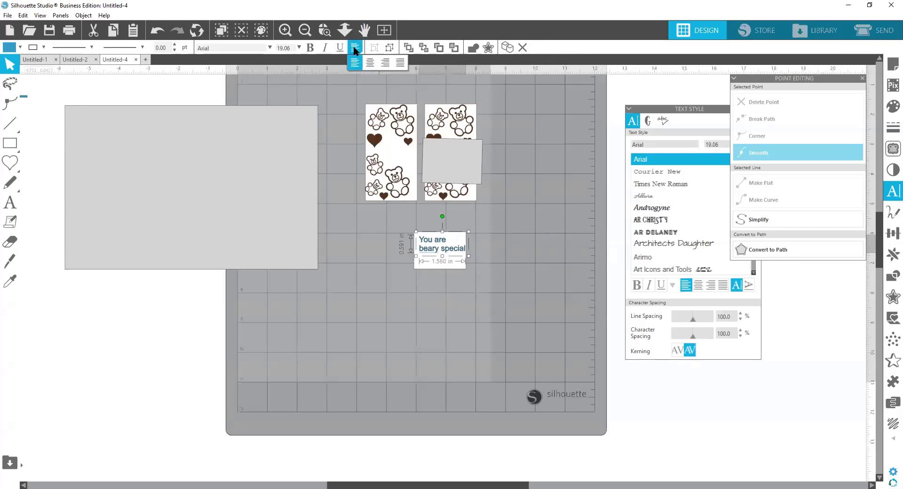
left_click(522, 269)
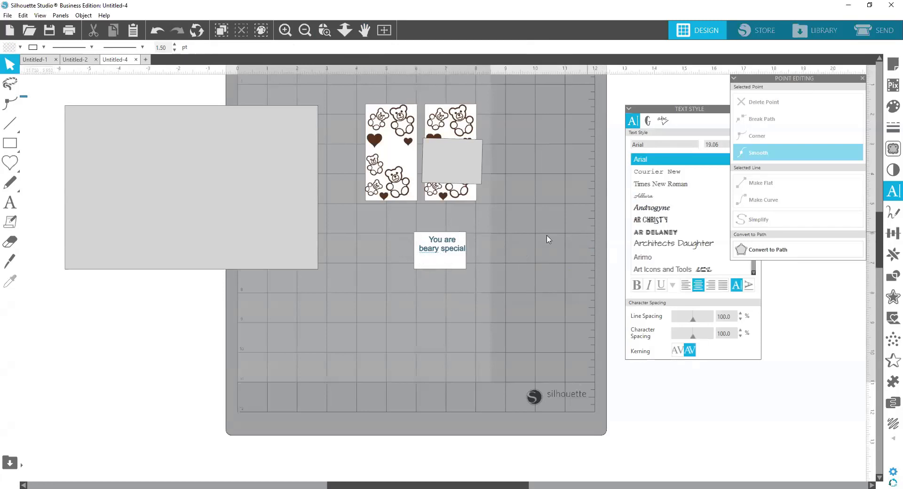
left_click(445, 254)
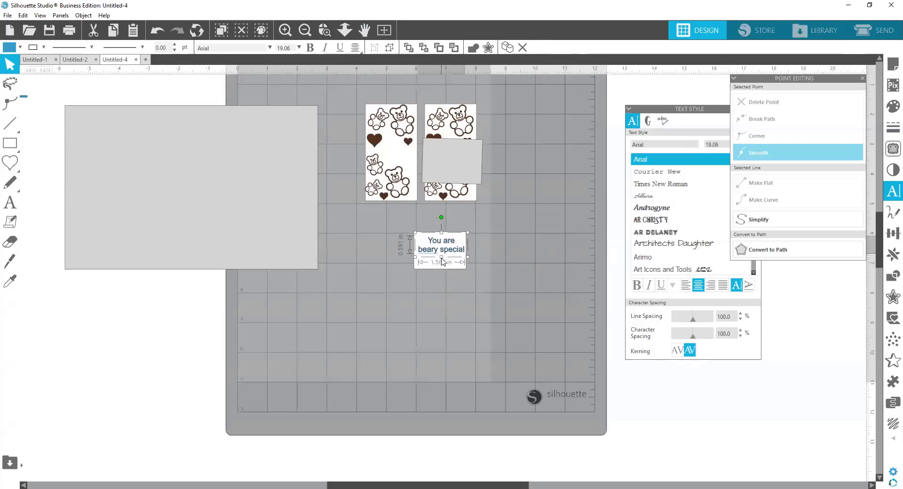
mouse_move(441, 259)
left_mouse_down()
mouse_move(467, 271)
mouse_move(447, 258)
left_mouse_up()
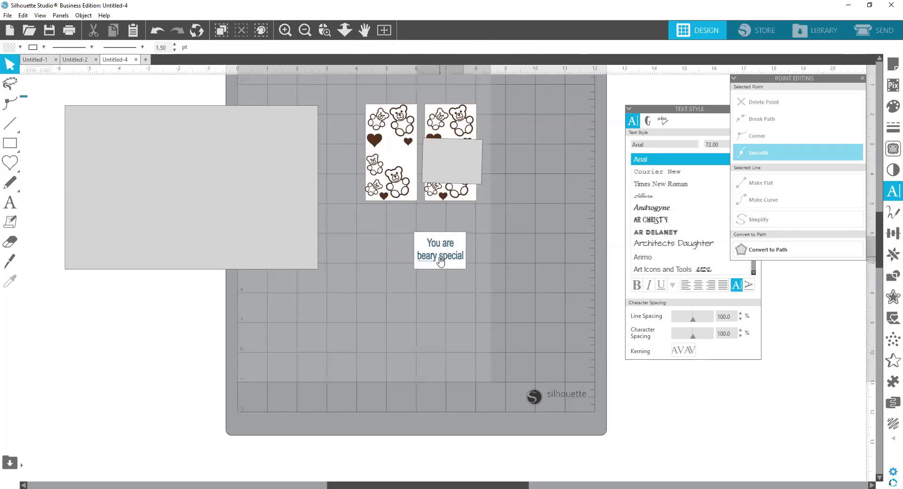
Step: Fill the sentiment text with pinkish red and group it with the white rectangle behind it
left_click(12, 49)
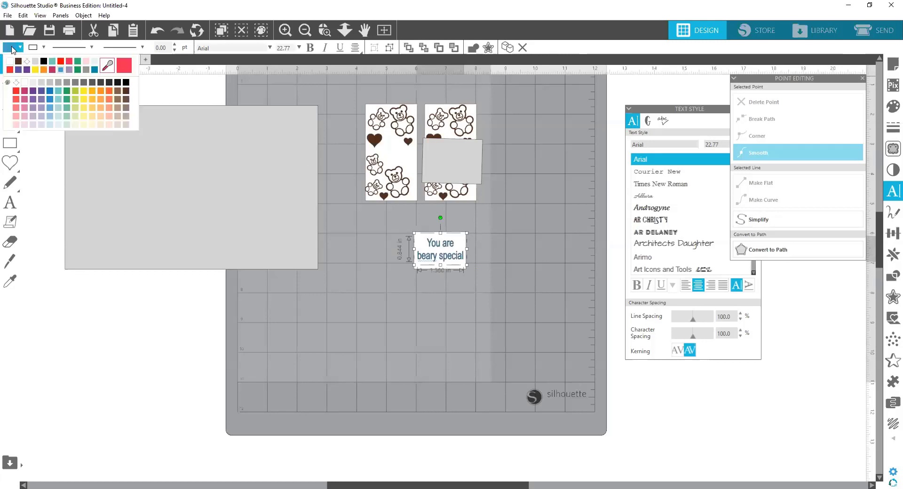
left_click(70, 62)
left_click(449, 261)
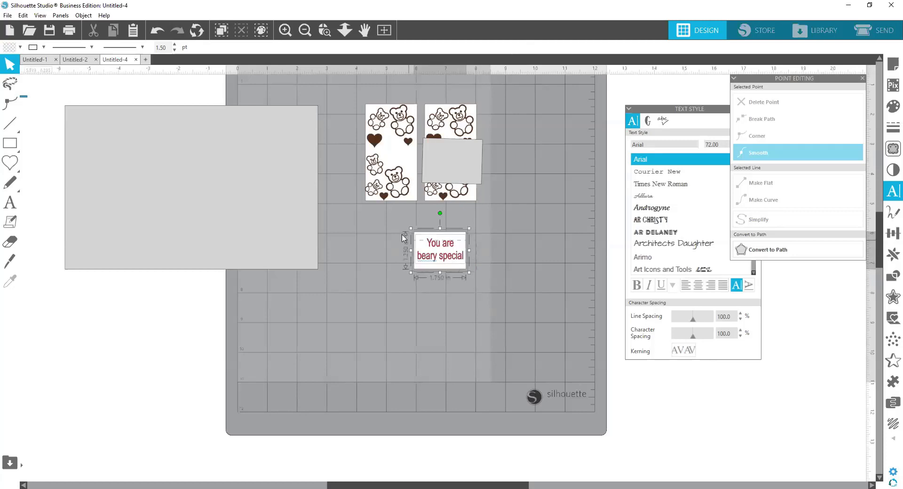
right_click(436, 258)
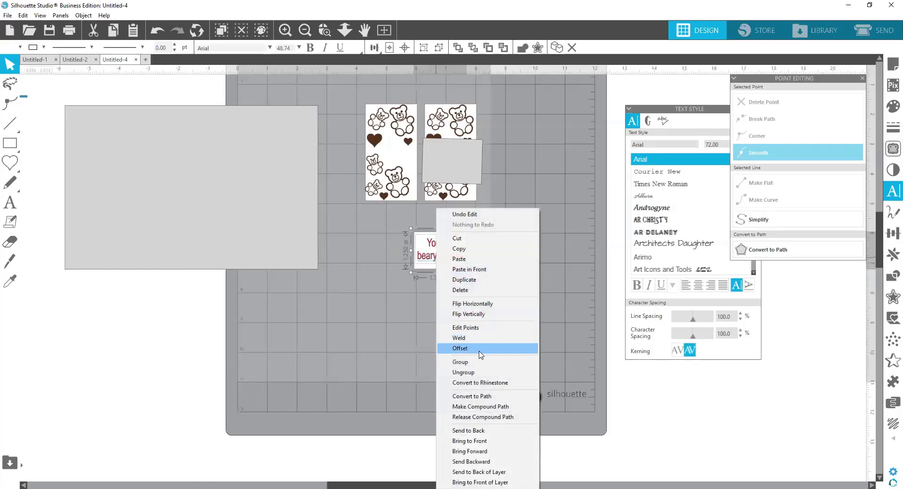
left_click(461, 362)
Step: Place the sentiment label over the grey rectangle on the right bear panel and slant it counterclockwise
left_click_drag(441, 251, 452, 169)
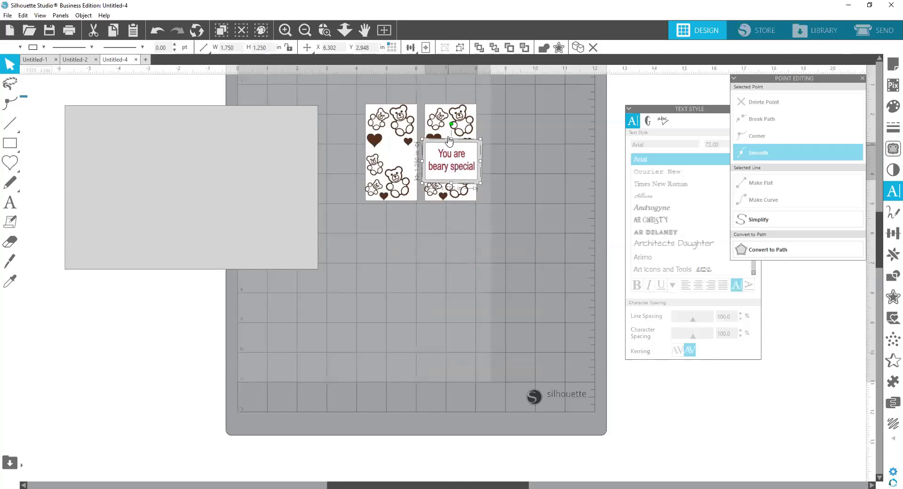
left_click_drag(452, 126, 440, 126)
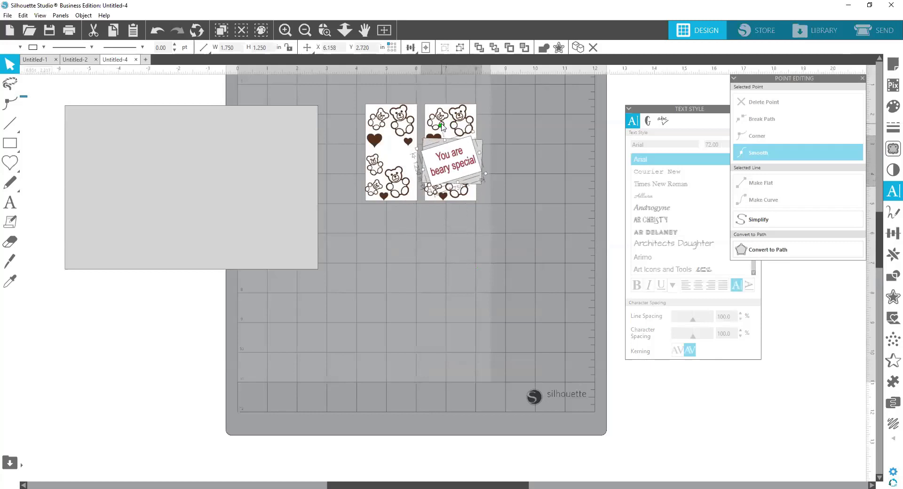
left_click(497, 194)
Step: Move the label and its grey rectangle off the right bear panel, and clear all the decorated pieces off the mat's left side
left_click_drag(480, 152, 540, 174)
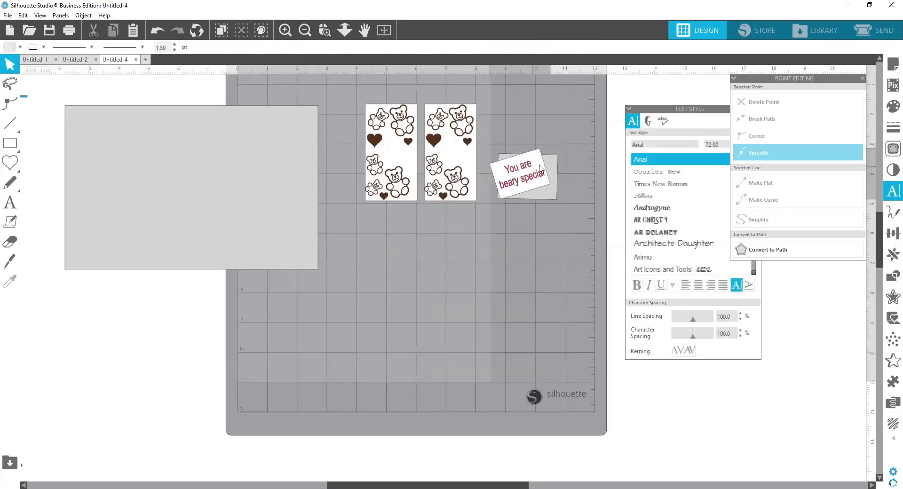
left_click(563, 203)
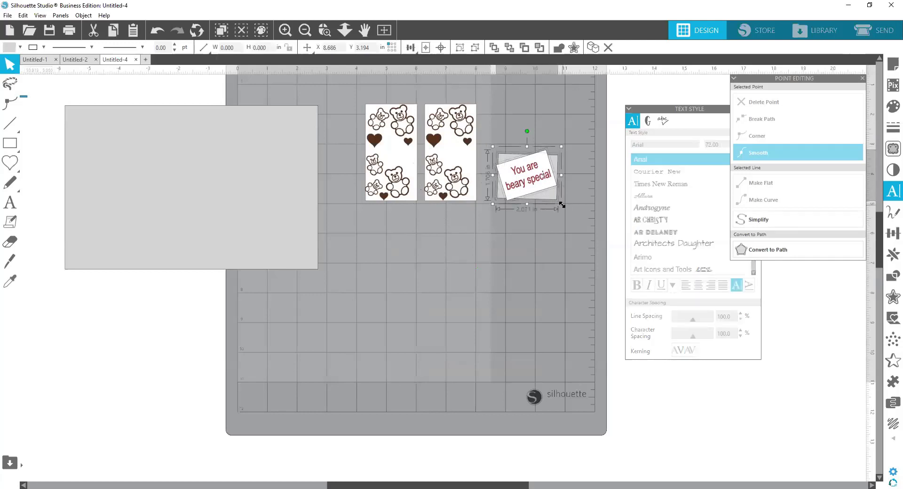
left_click_drag(562, 204, 460, 155)
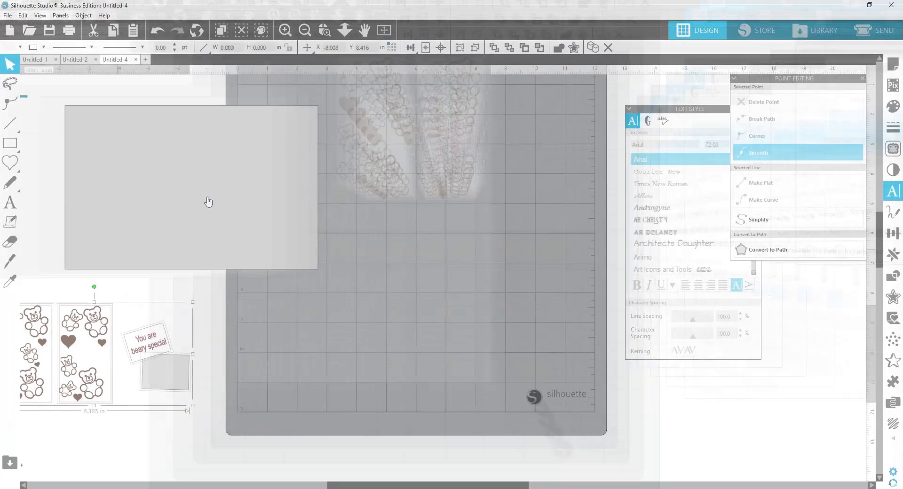
Step: Move the large 8.5 by 5.5 in grey rectangle onto the upper part of the cutting mat
left_click_drag(341, 198, 397, 174)
left_click(586, 224)
scroll(586, 224, "up", 4)
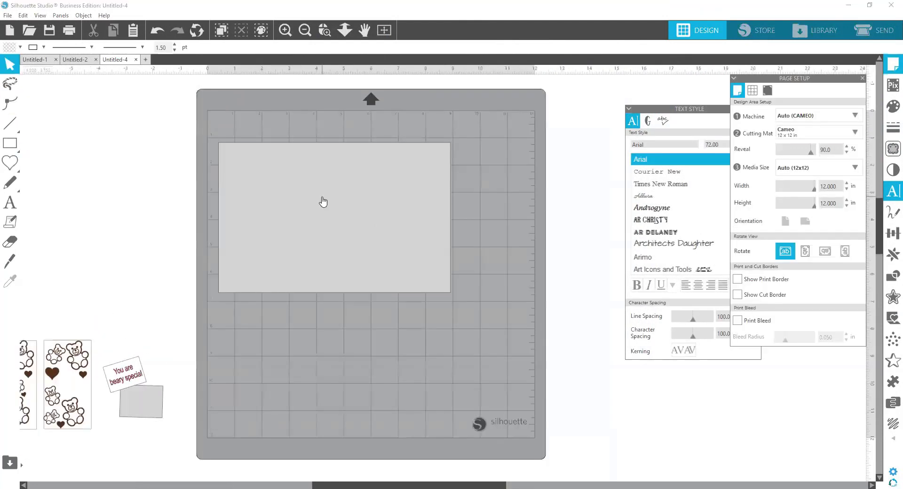
mouse_move(323, 202)
left_mouse_down()
mouse_move(353, 178)
mouse_move(356, 188)
mouse_move(332, 193)
left_mouse_up()
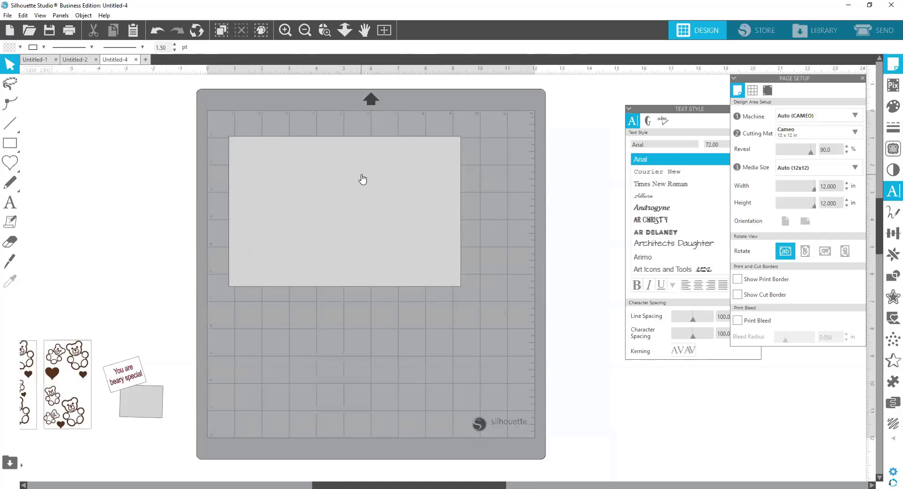
Step: Rotate the large grey rectangle 90 degrees clockwise to stand upright and move it fully inside the mat's grid
left_click(362, 179)
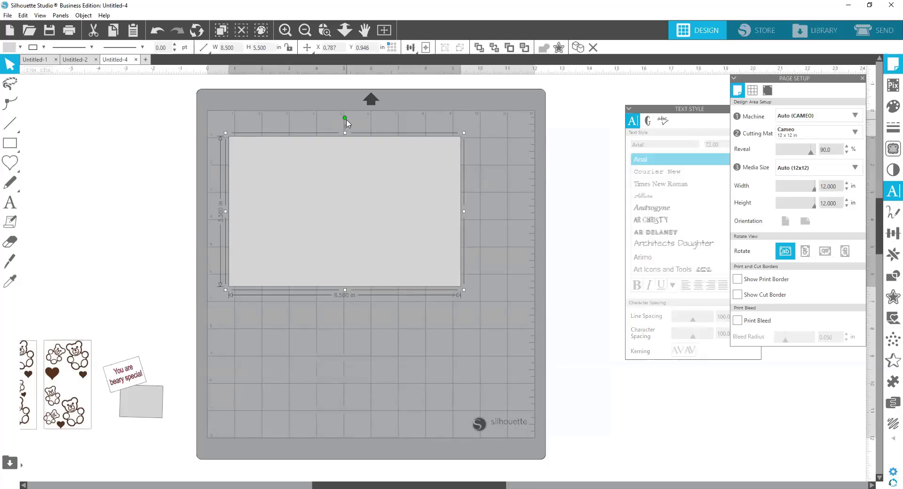
left_click_drag(343, 118, 449, 211)
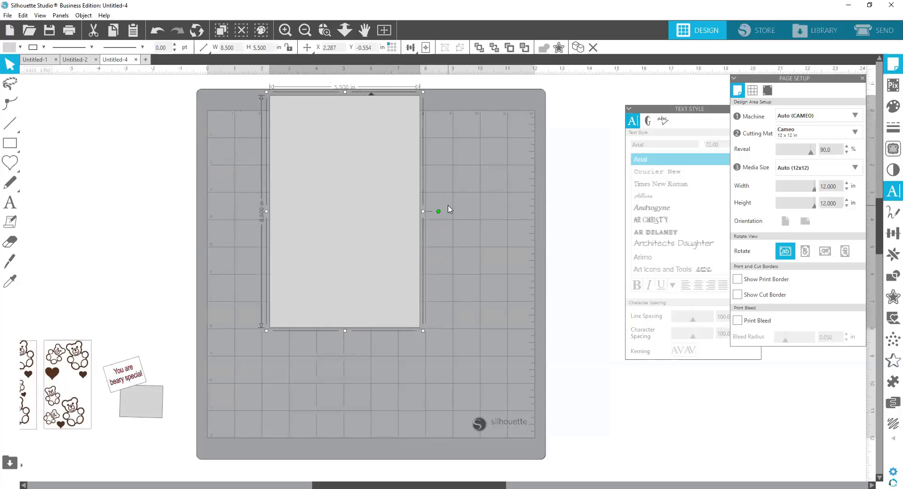
left_click_drag(365, 210, 369, 243)
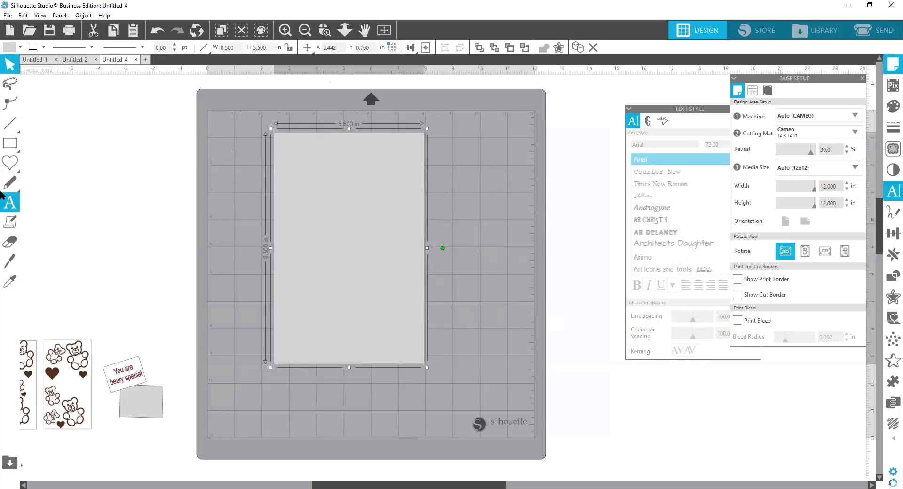
Step: Draw a vertical line down the large rectangle near its left edge and shorten it to end at the rectangle's bottom edge
mouse_move(12, 126)
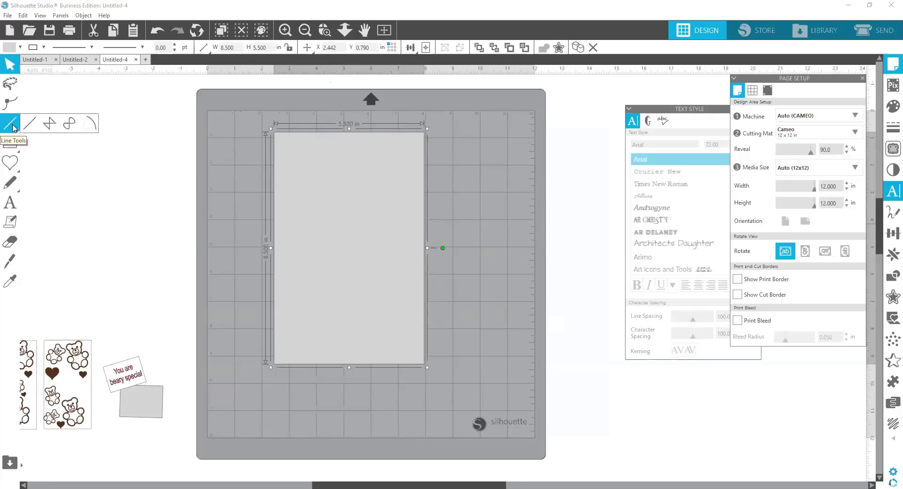
left_click(12, 126)
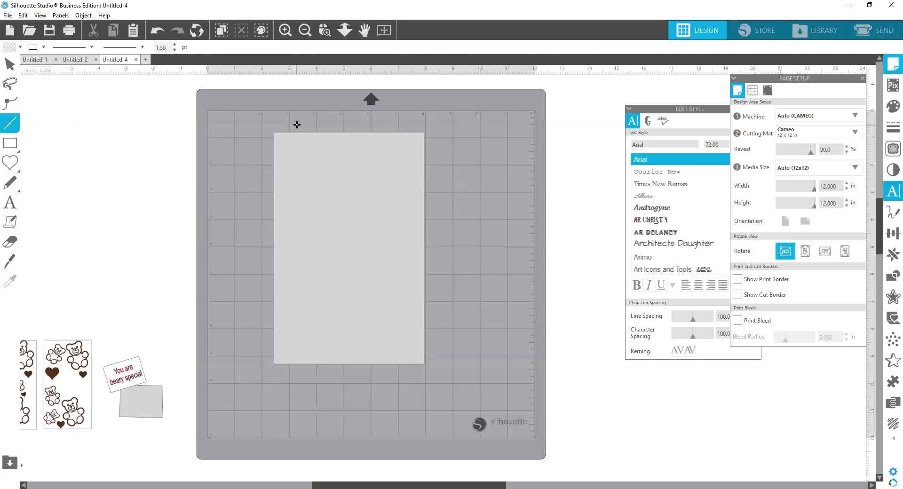
left_click_drag(296, 124, 282, 410)
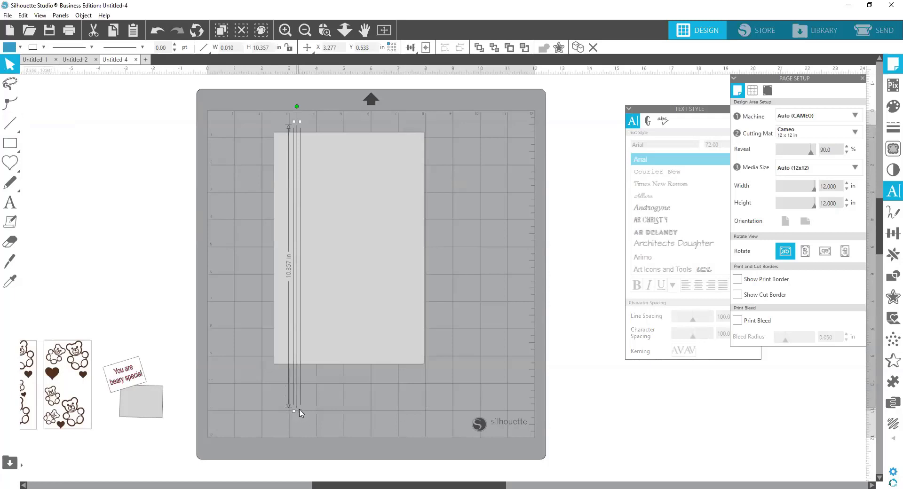
left_click_drag(299, 412, 298, 369)
left_click(525, 307)
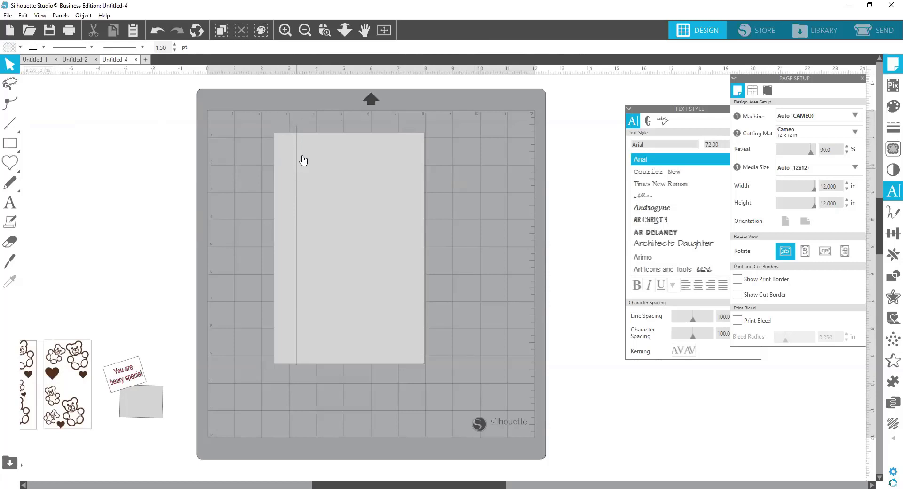
Step: Align the vertical line with the left edge of the large grey rectangle
left_click(296, 131)
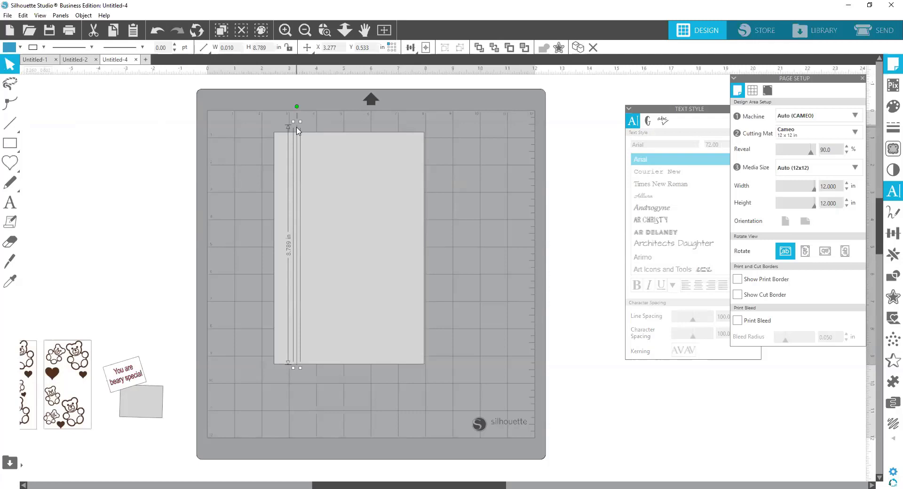
left_click(321, 164, "shift")
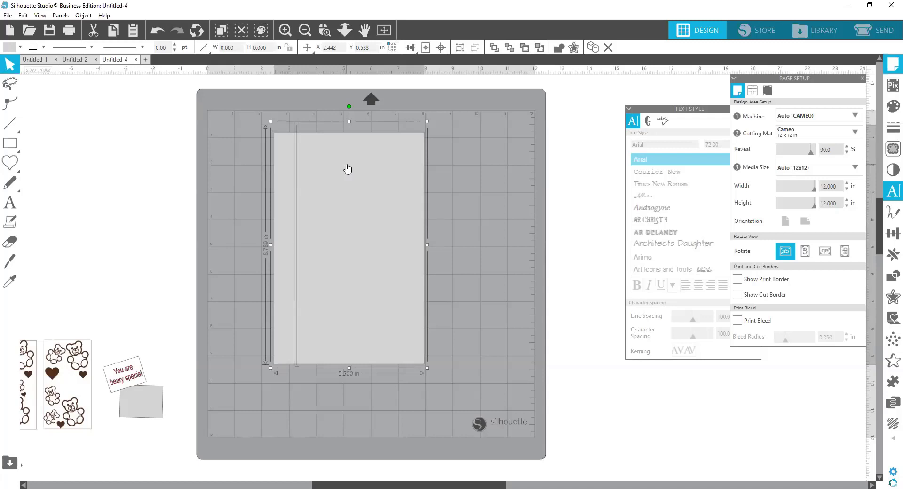
left_click(410, 49)
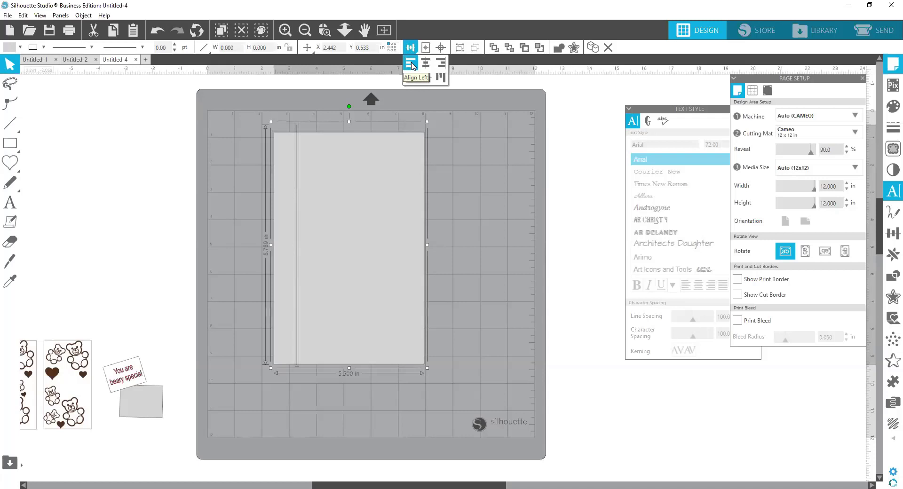
left_click(411, 65)
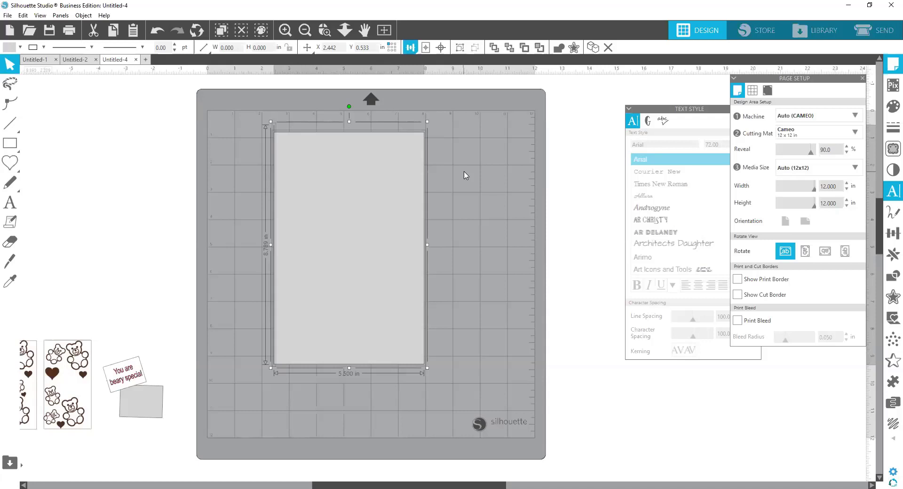
left_click(466, 175)
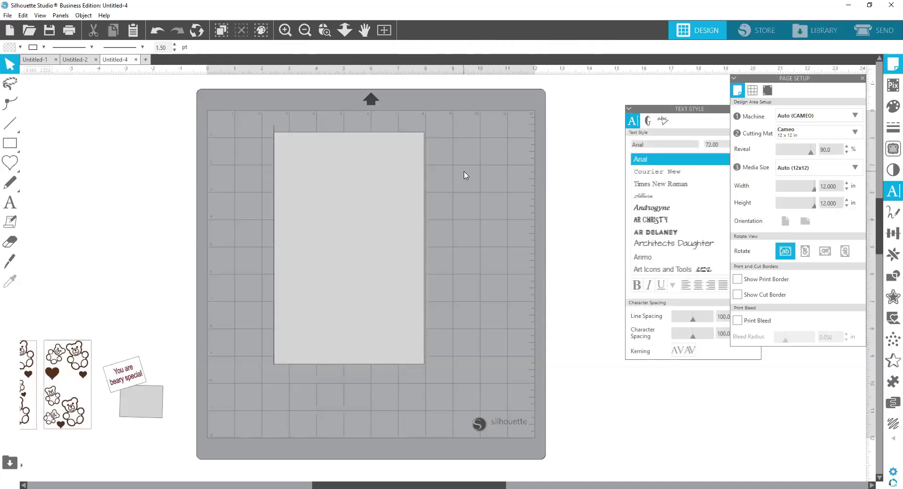
Step: Select the vertical line and close the Page Setup and Text Style panels to clear the workspace
left_click(275, 133)
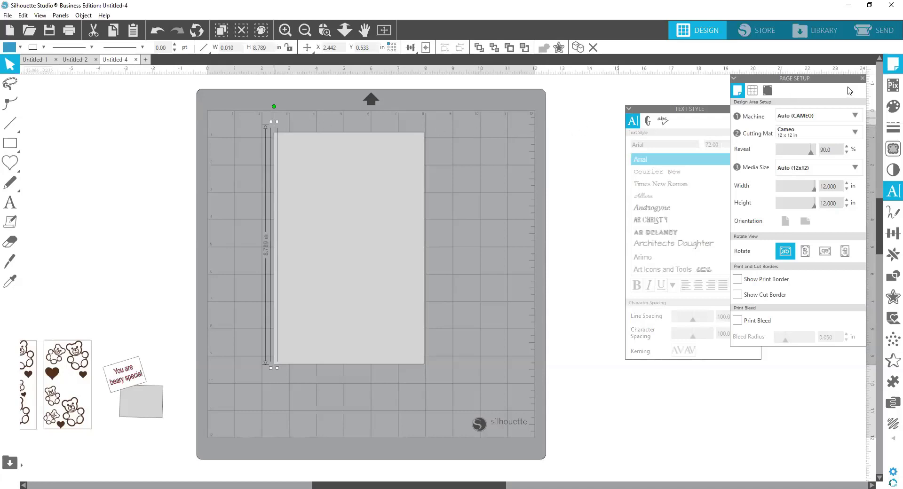
left_click(862, 79)
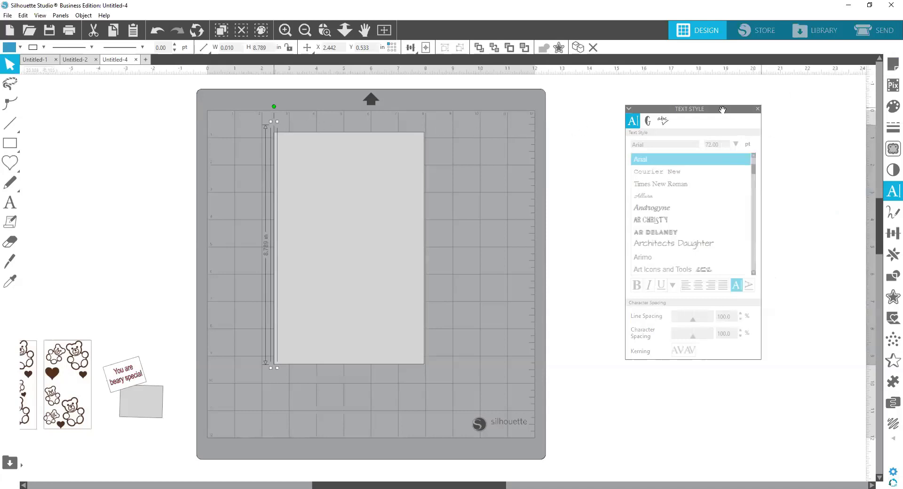
mouse_move(724, 108)
left_mouse_down()
mouse_move(891, 57)
mouse_move(852, 91)
mouse_move(734, 105)
left_mouse_up()
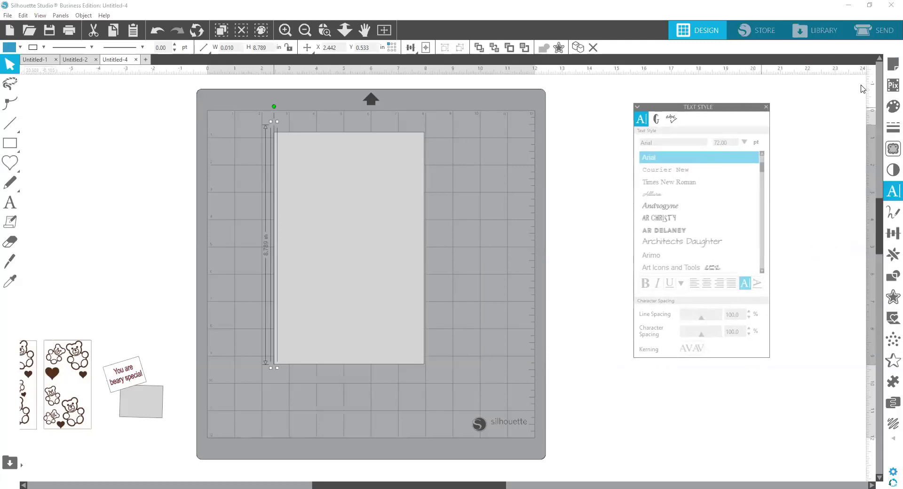
left_click_drag(723, 110, 769, 95)
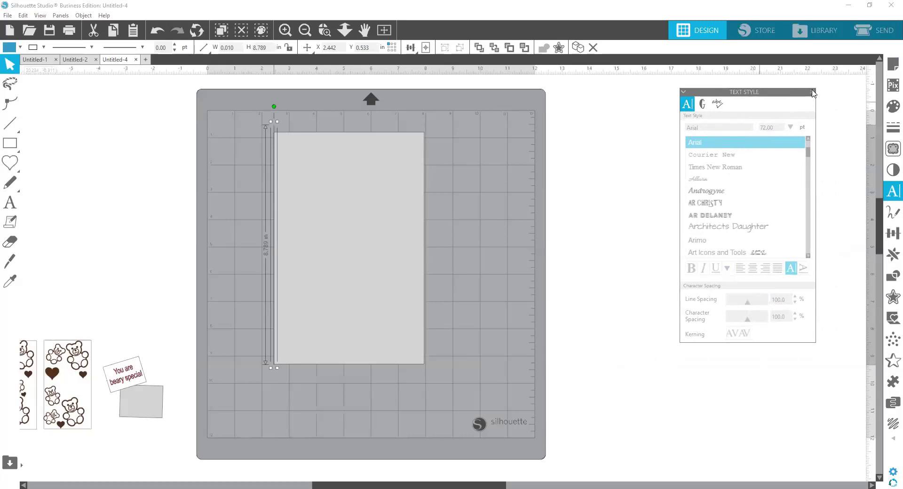
left_click(813, 93)
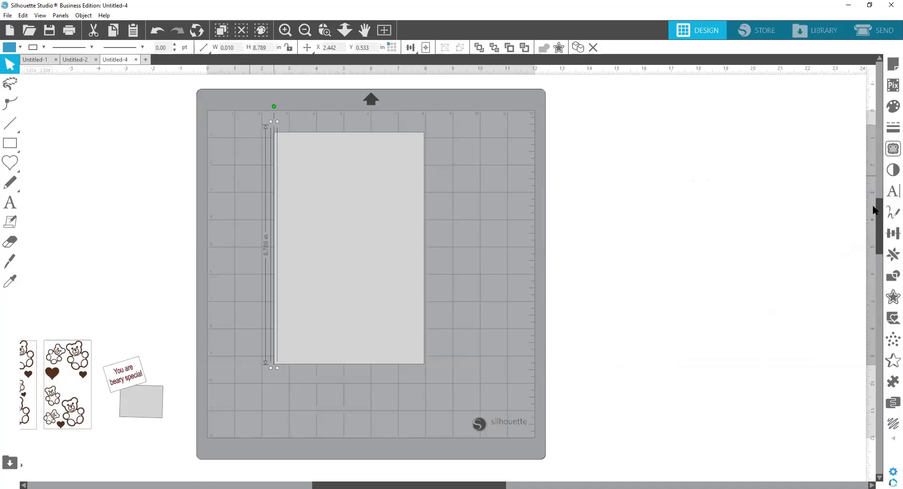
Step: Move the selected vertical line 2 in to the right of the rectangle's left edge using an exact Move By distance
left_click(888, 242)
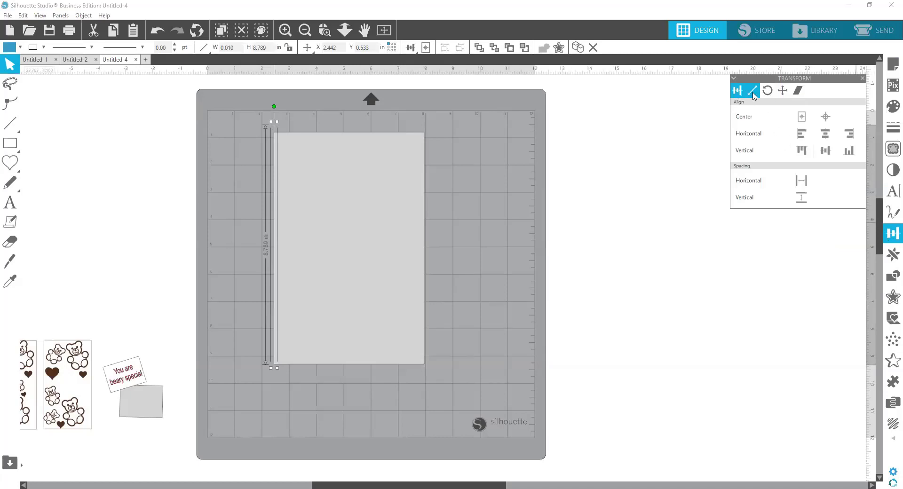
left_click(783, 91)
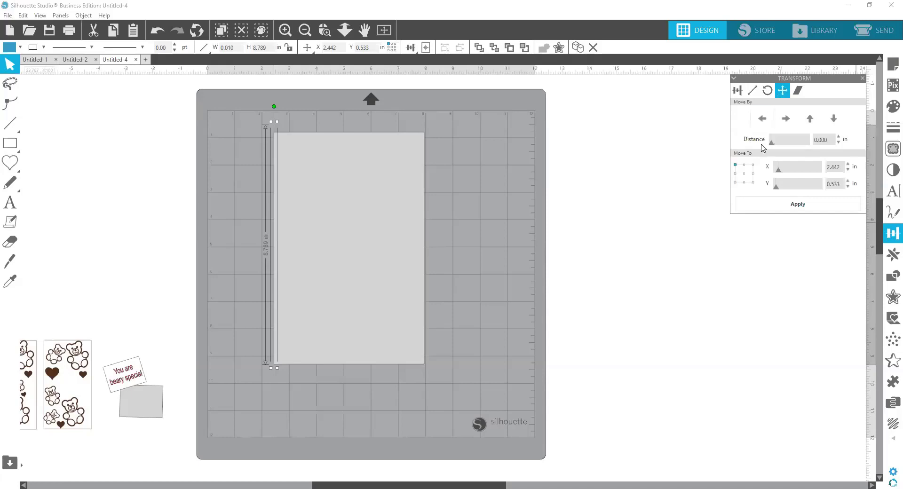
left_click_drag(756, 142, 509, 175)
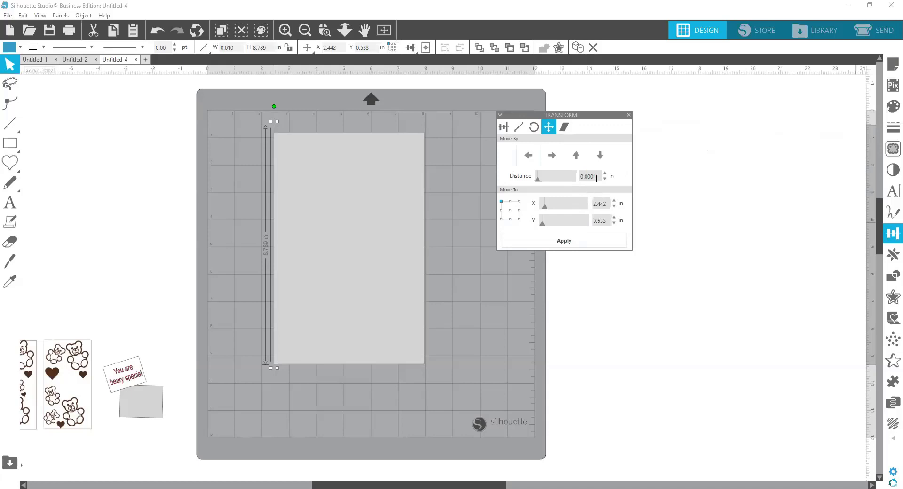
left_click(596, 178)
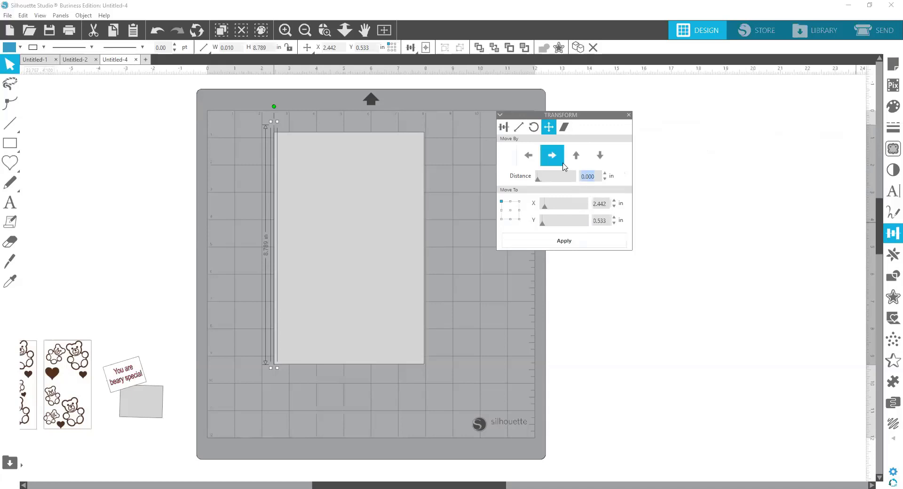
type("2")
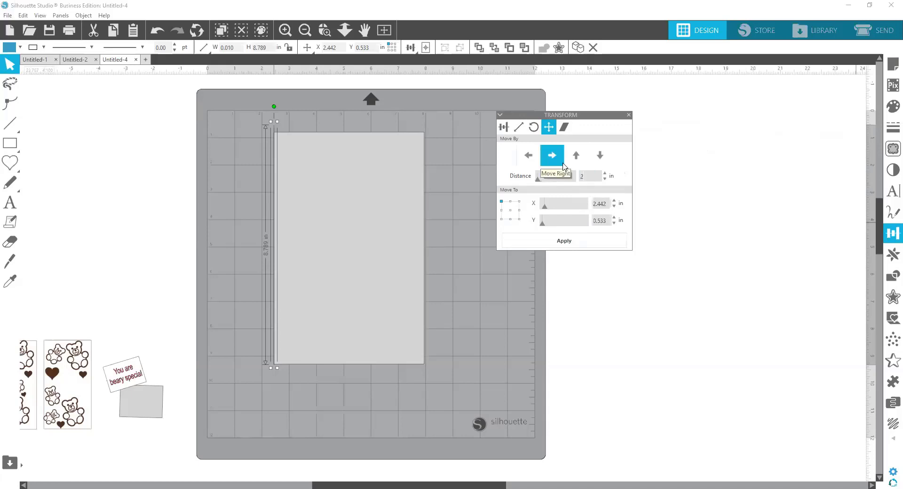
left_click(566, 245)
left_click(552, 158)
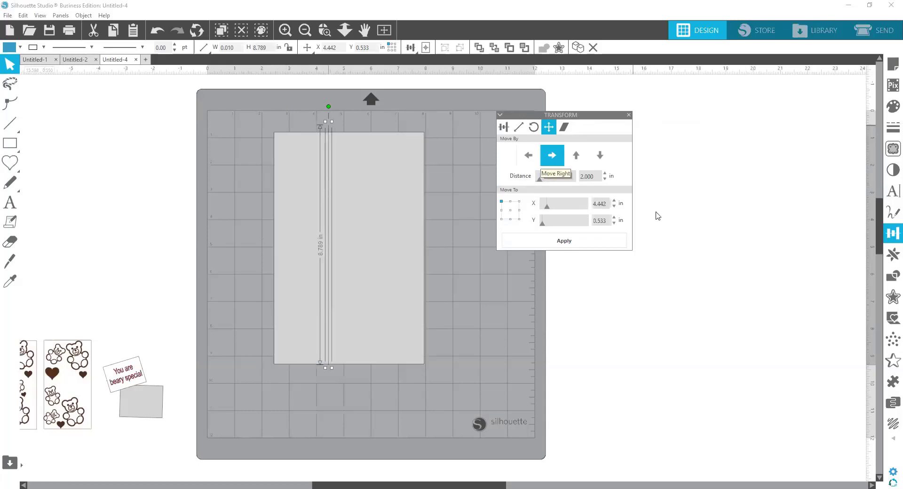
left_click(737, 274)
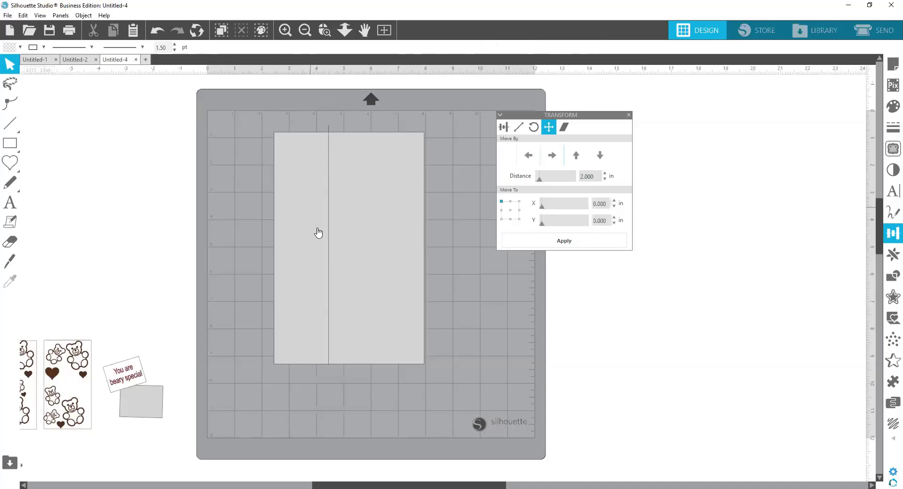
Step: Move the rectangle and line together to the mat grid's left edge and back toward the middle of the mat
left_click(331, 313)
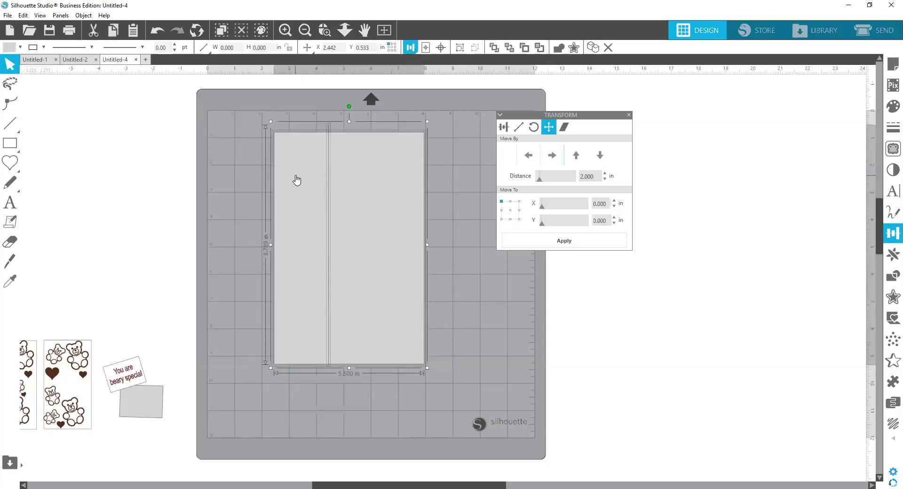
left_click_drag(296, 181, 228, 168)
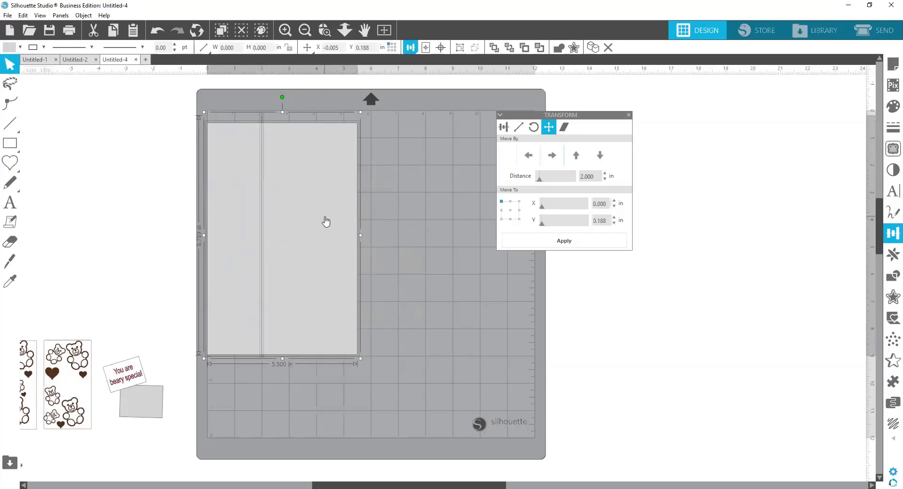
left_click_drag(325, 222, 388, 238)
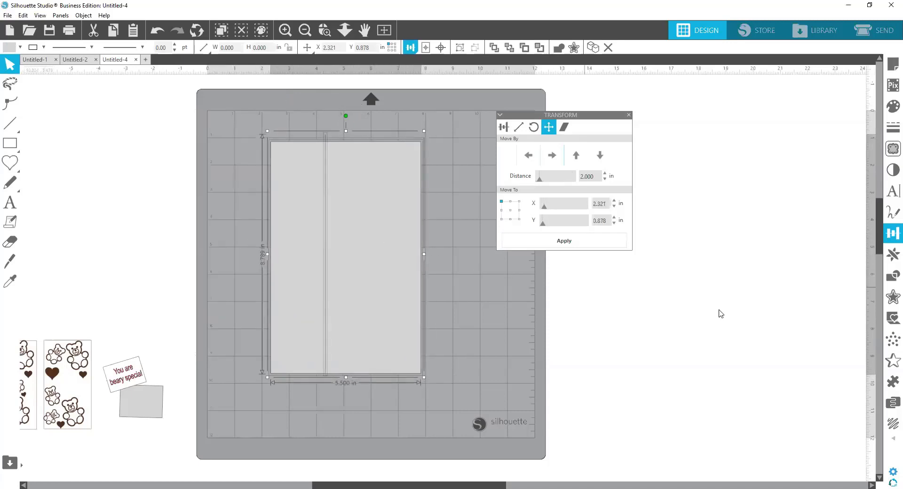
left_click(735, 296)
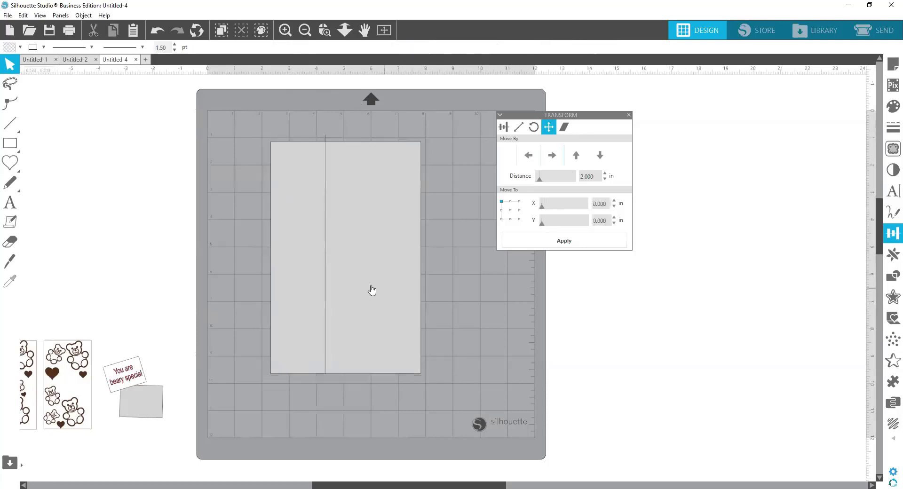
Step: Change the line colour of the vertical line inside the rectangle to teal
left_click(324, 263)
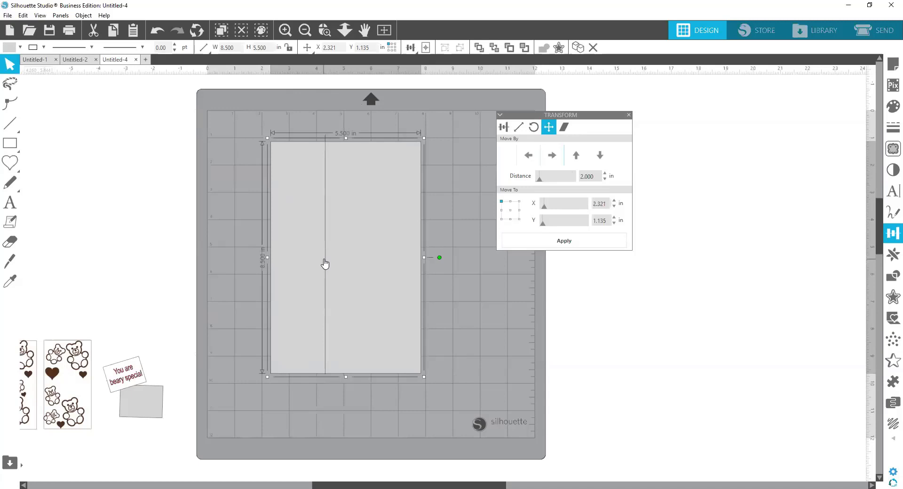
left_click(326, 243)
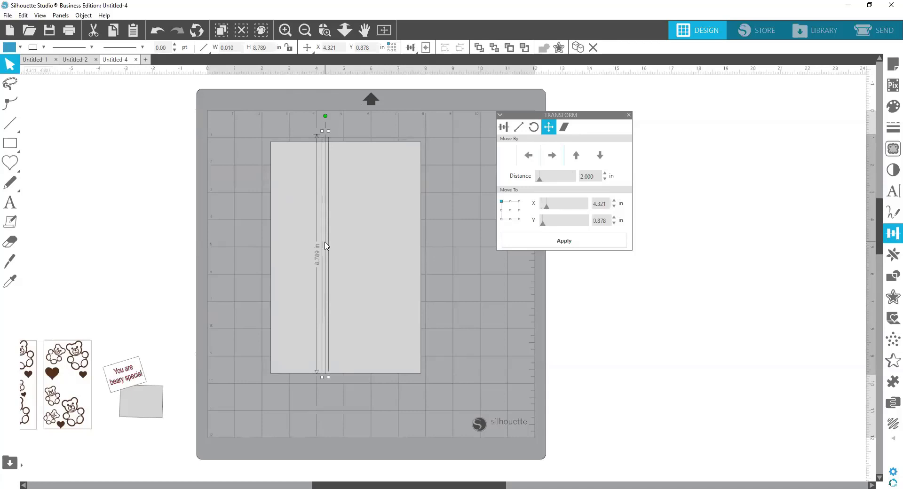
left_click(32, 49)
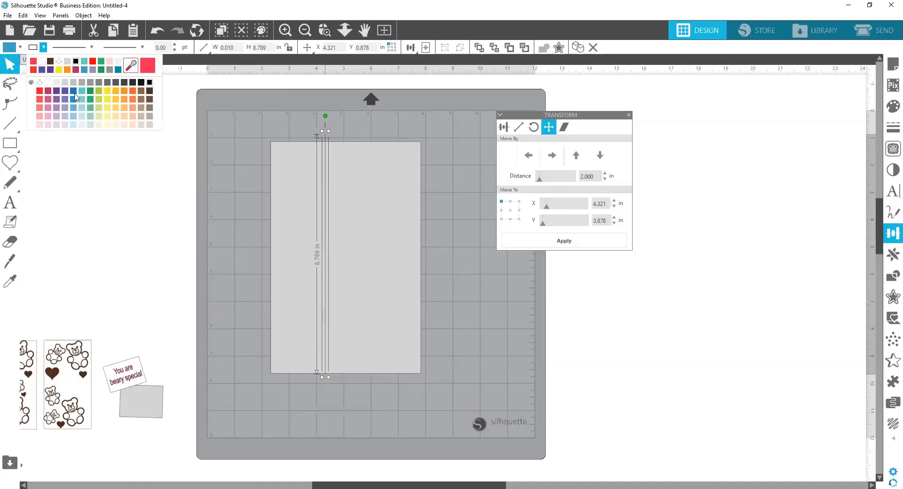
left_click(101, 69)
left_click(488, 331)
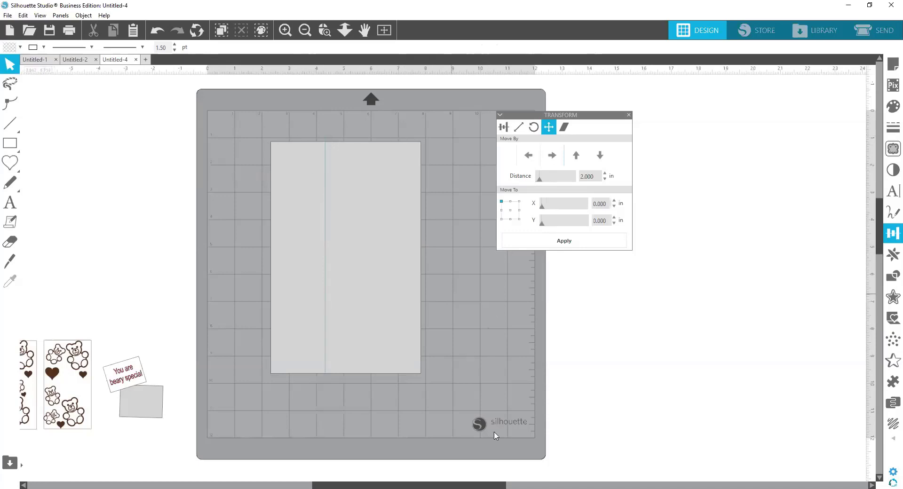
Step: Group the large rectangle with its teal line and rotate the group 90 degrees counterclockwise to lie horizontally
left_click_drag(438, 398, 262, 227)
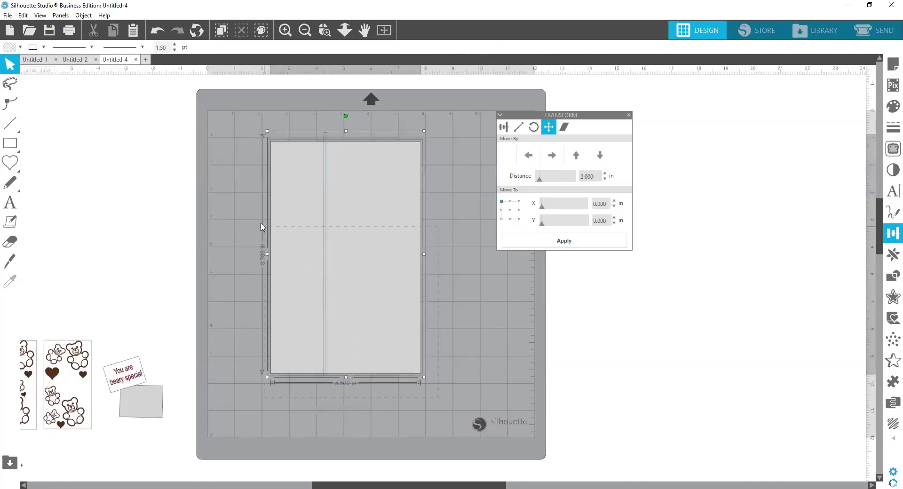
right_click(302, 258)
left_click(343, 383)
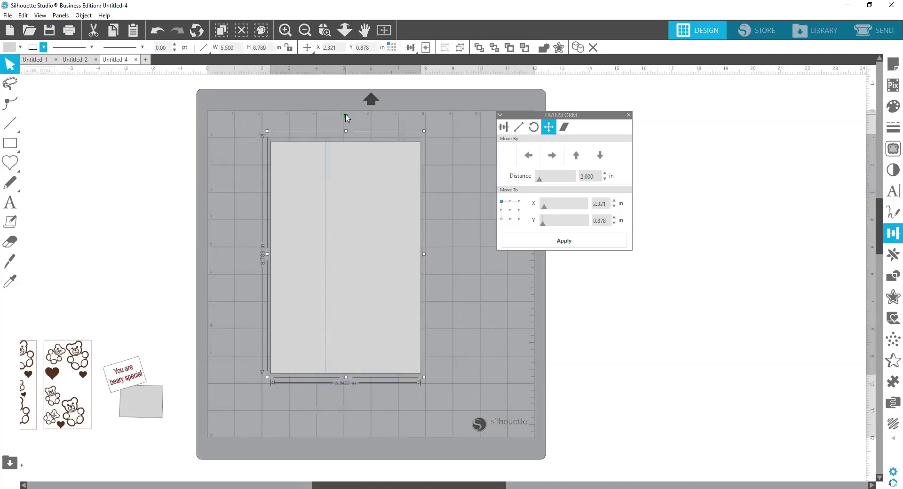
left_click_drag(346, 117, 236, 254)
Step: Apply Convert to Path to the rotated rectangle and line group
left_click(84, 16)
left_click(115, 115)
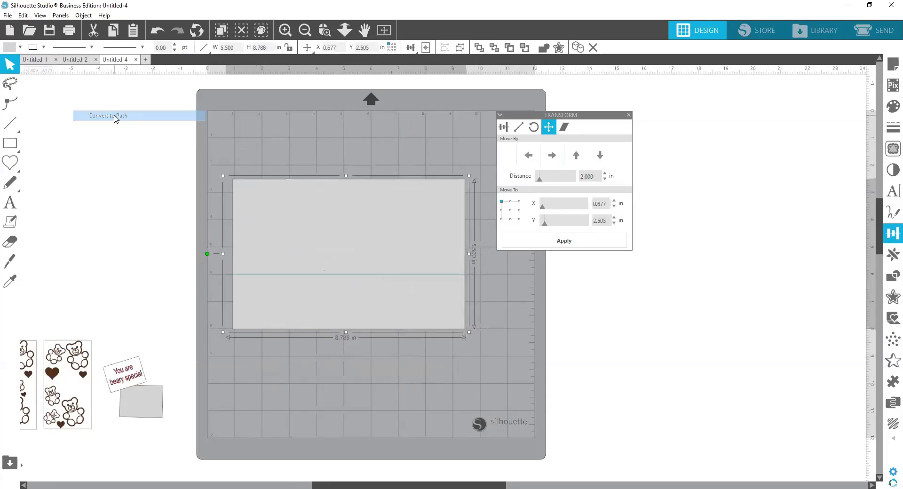
left_click(285, 159)
Step: Delete the grouped rectangle and line, and draw a replacement rectangle on the upper mat sized 8.5 in wide by 5.5 in high
left_click(368, 219)
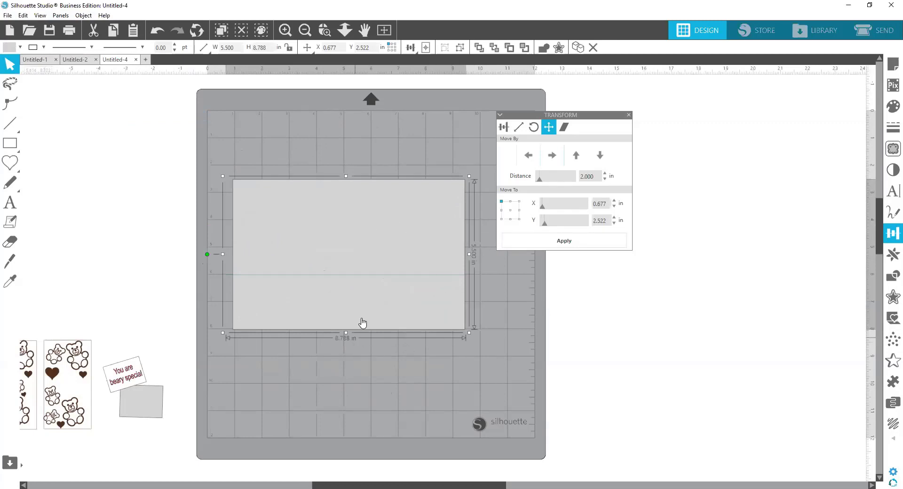
key("Delete")
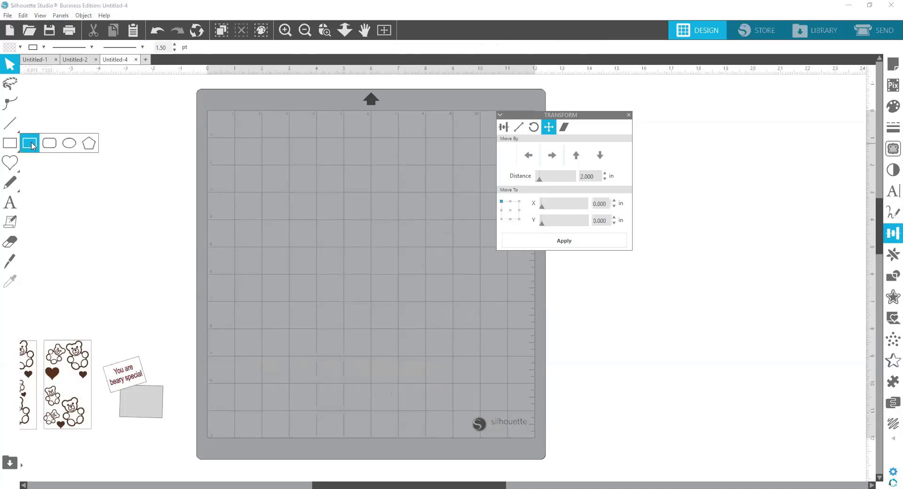
left_click(31, 143)
left_click_drag(243, 149, 454, 273)
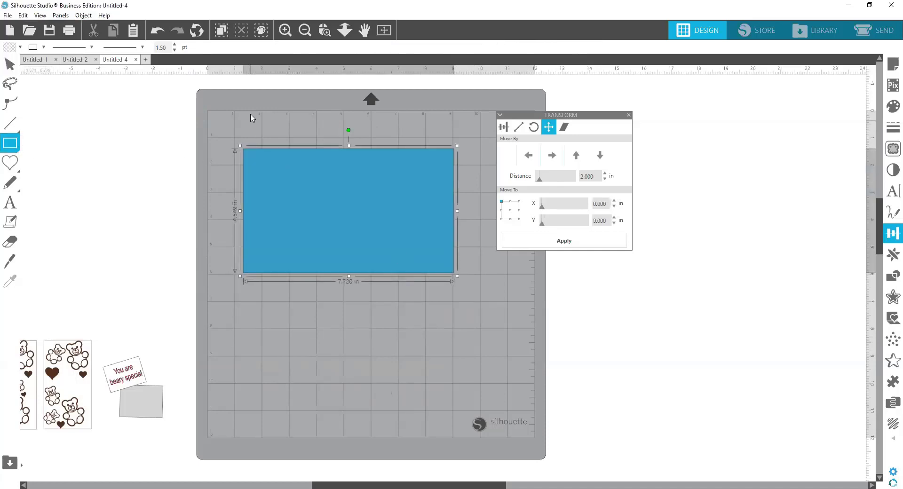
left_click(10, 64)
left_click(234, 49)
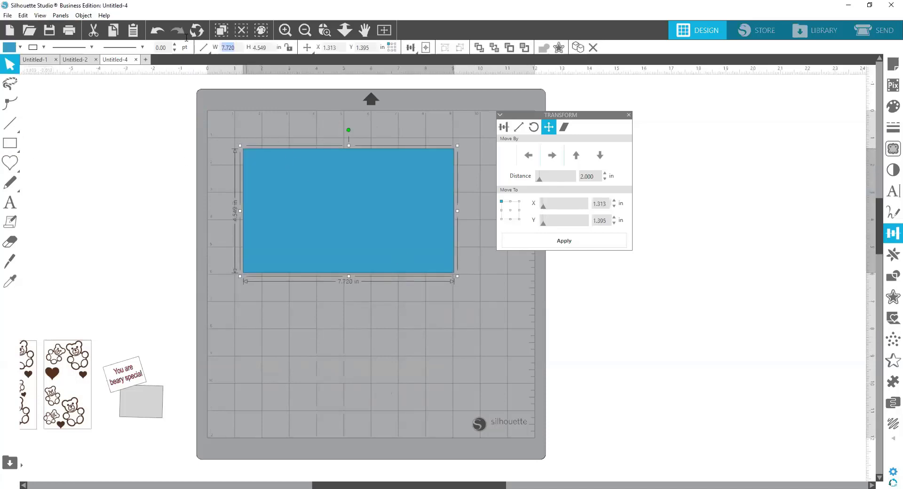
type("8.500")
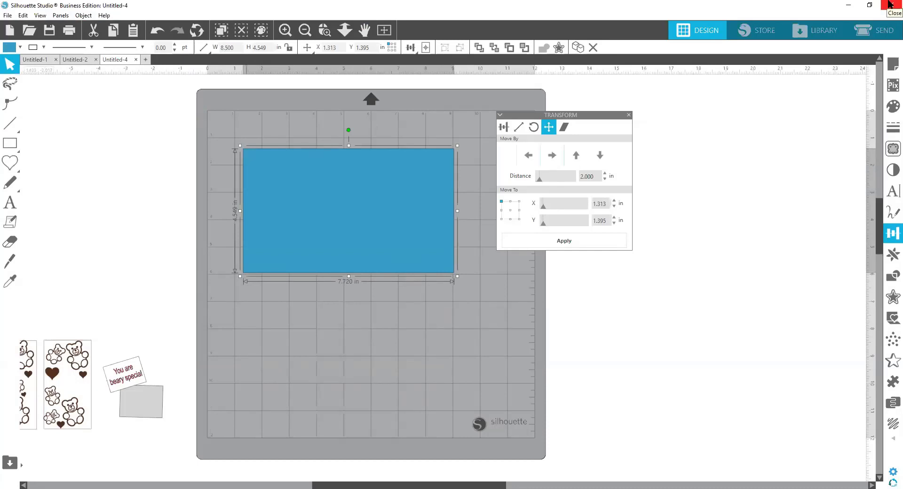
key("Return")
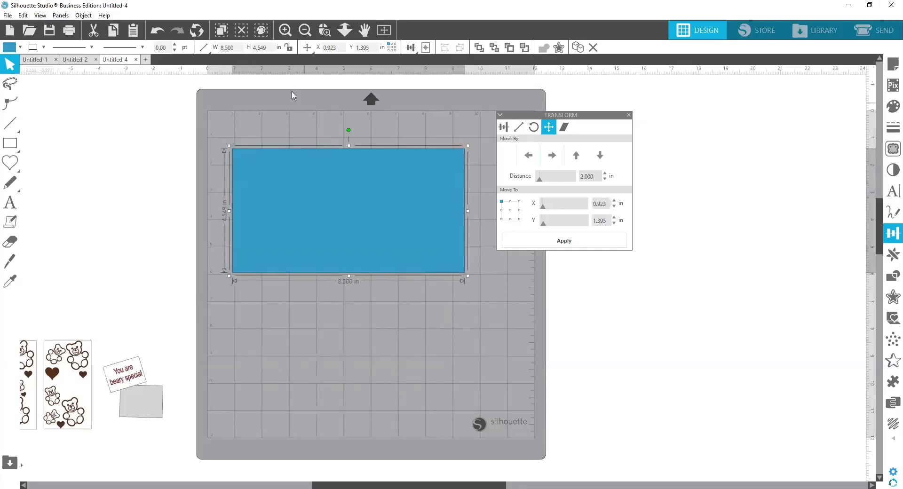
left_click(271, 49)
type("5.5")
key("Return")
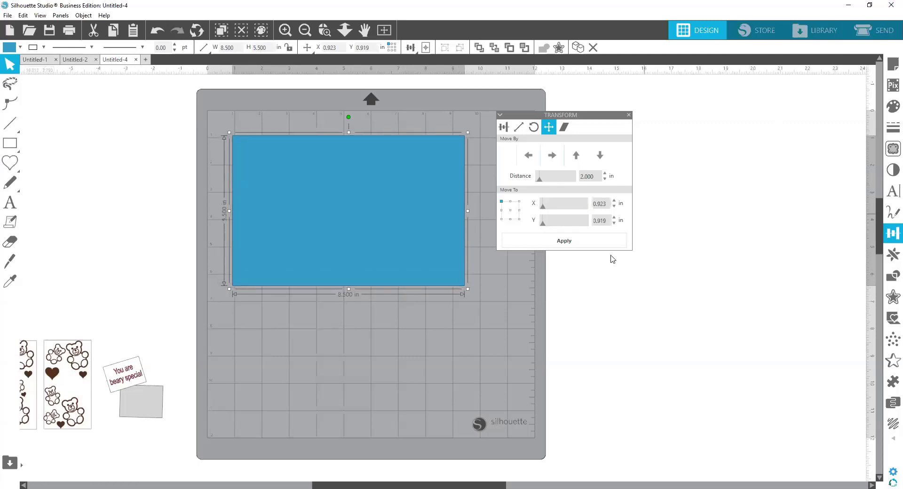
Step: Fill the 8.5 by 5.5 in rectangle with pale yellow and rotate it 90 degrees clockwise to stand upright mid-mat
left_click(8, 49)
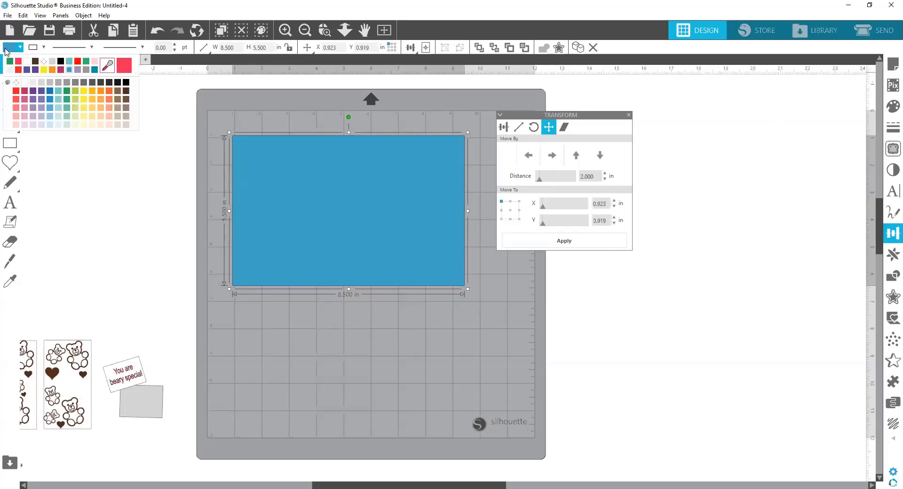
left_click(84, 125)
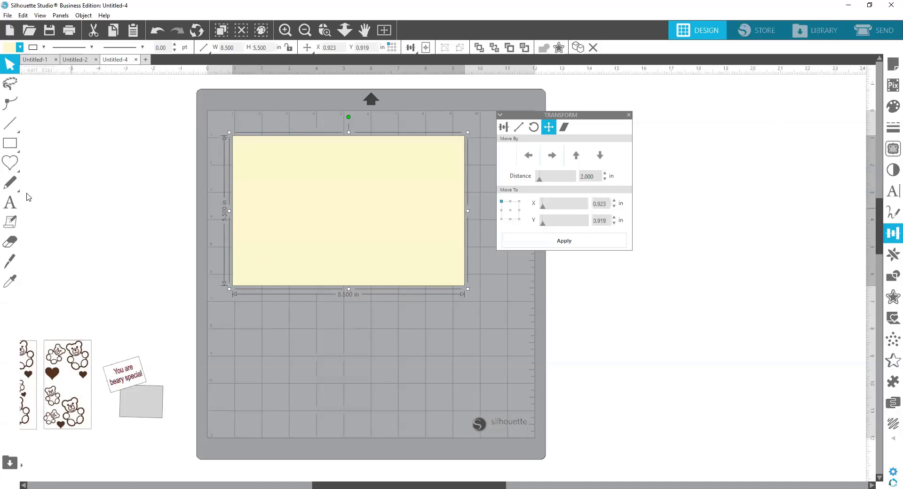
left_click(14, 137)
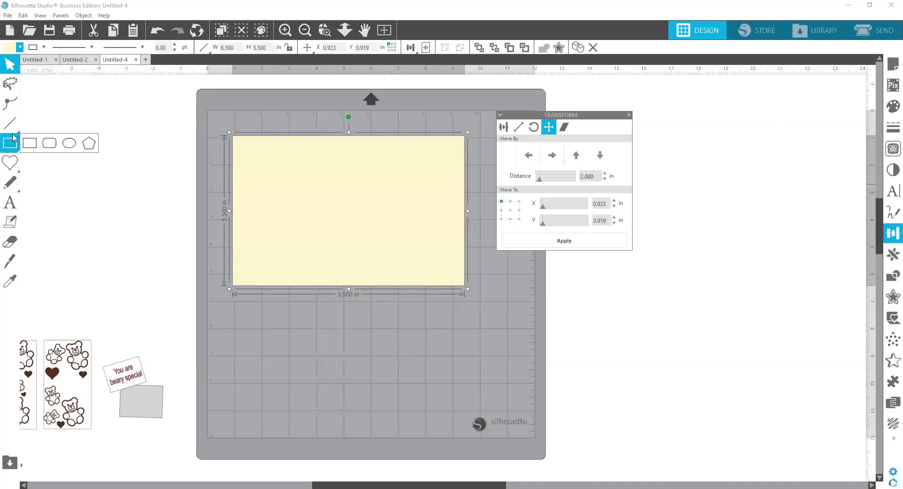
left_click(10, 123)
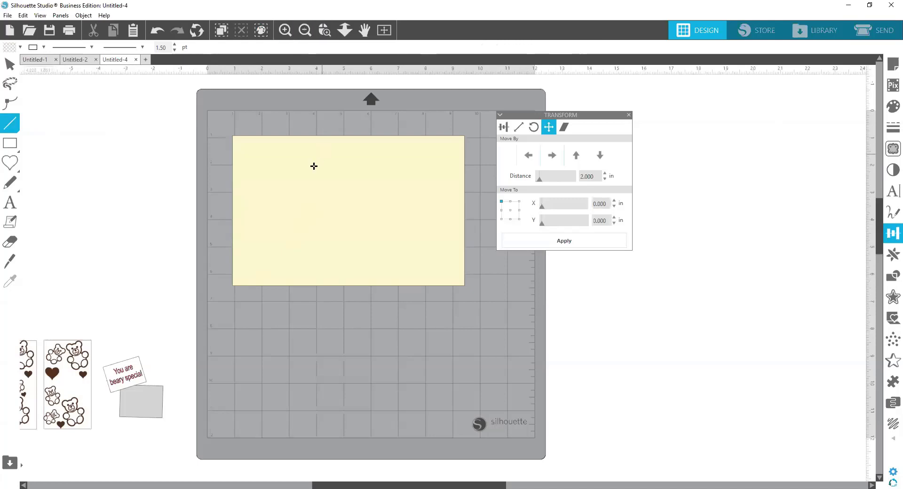
left_click(10, 64)
left_click(325, 178)
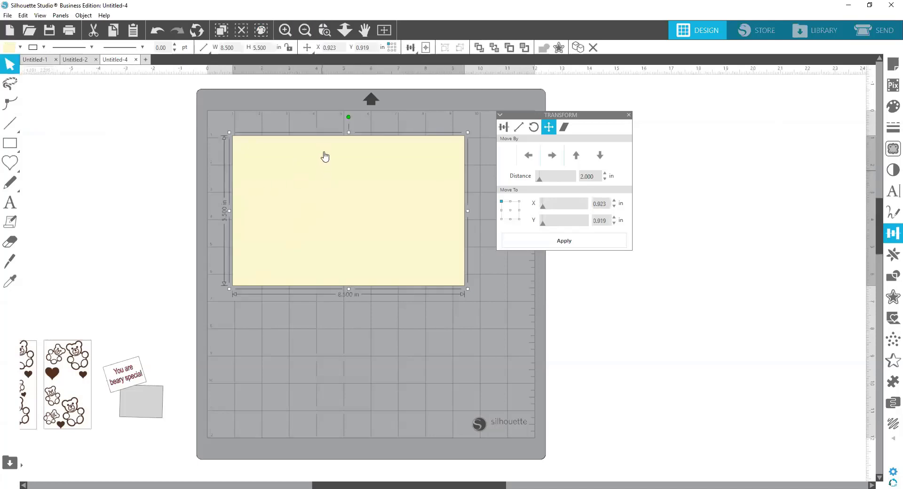
left_click_drag(349, 116, 471, 215)
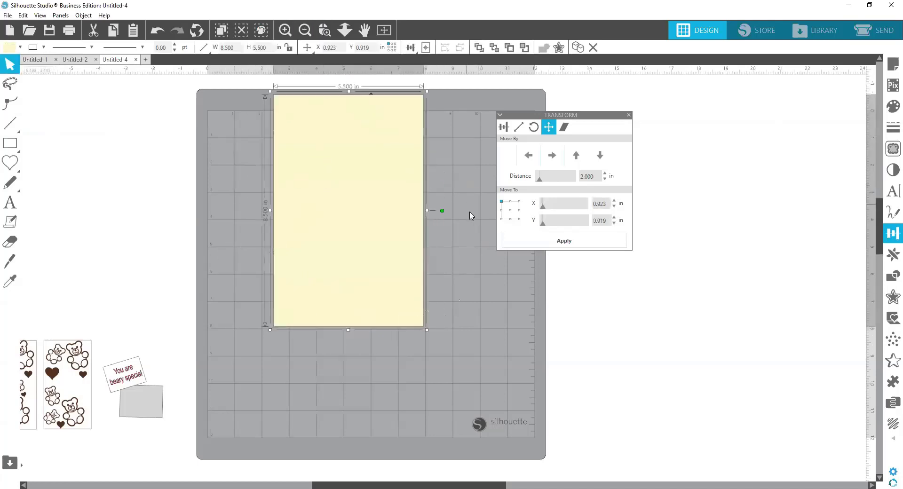
left_click_drag(344, 185, 359, 236)
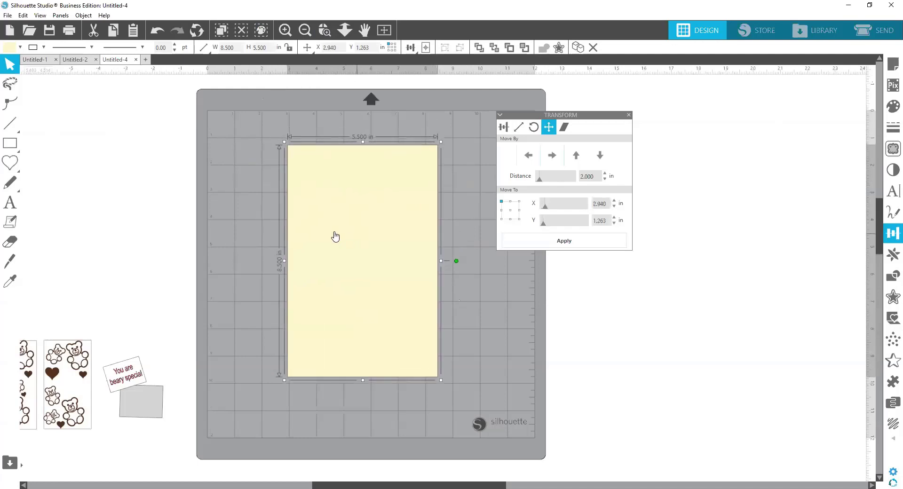
left_click(208, 211)
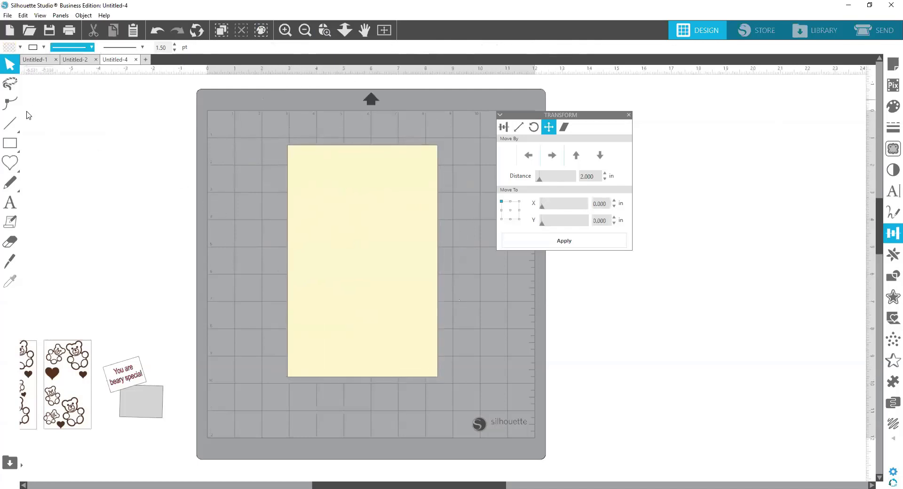
Step: Draw a vertical line about 9.12 in long across the rectangle and left-align it with the rectangle's edge
left_click(13, 123)
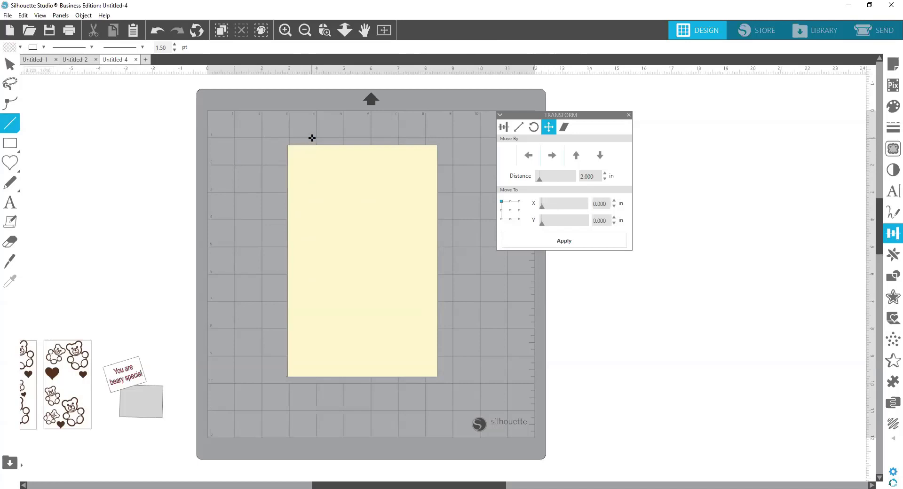
mouse_move(311, 141)
left_mouse_down()
mouse_move(339, 401)
mouse_move(334, 388)
left_mouse_up()
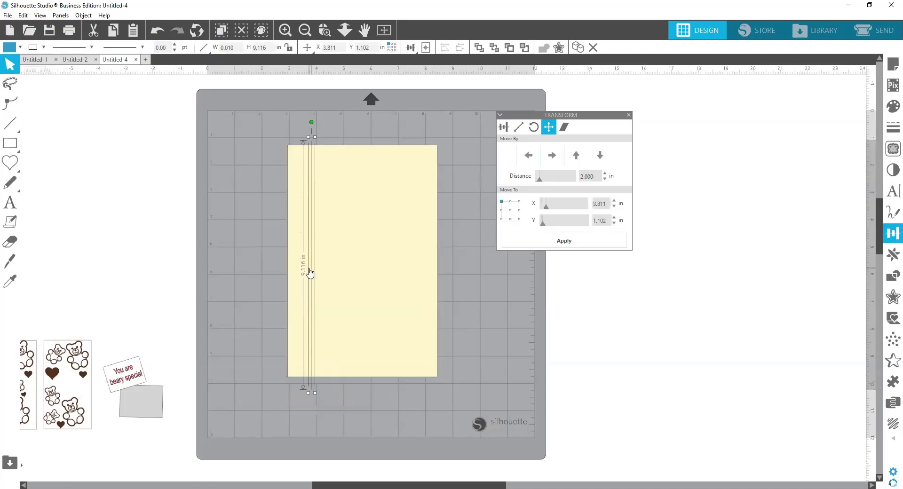
left_click(381, 223, "shift")
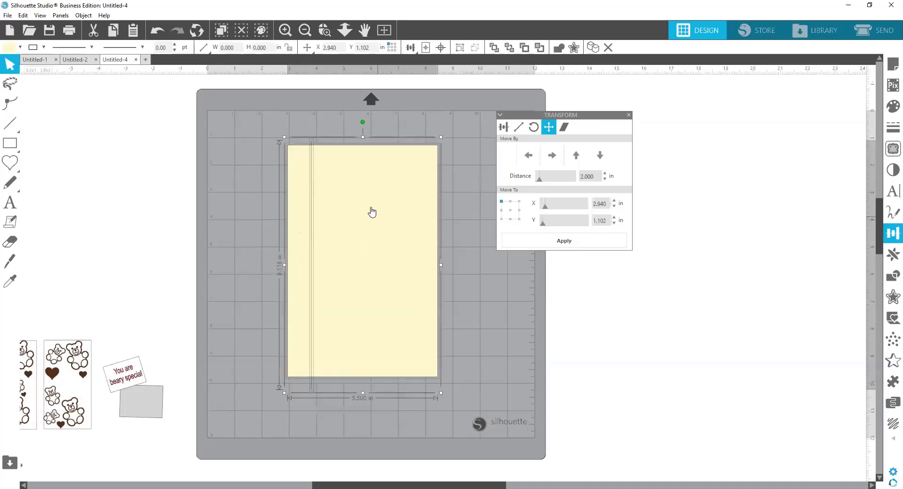
left_click(409, 48)
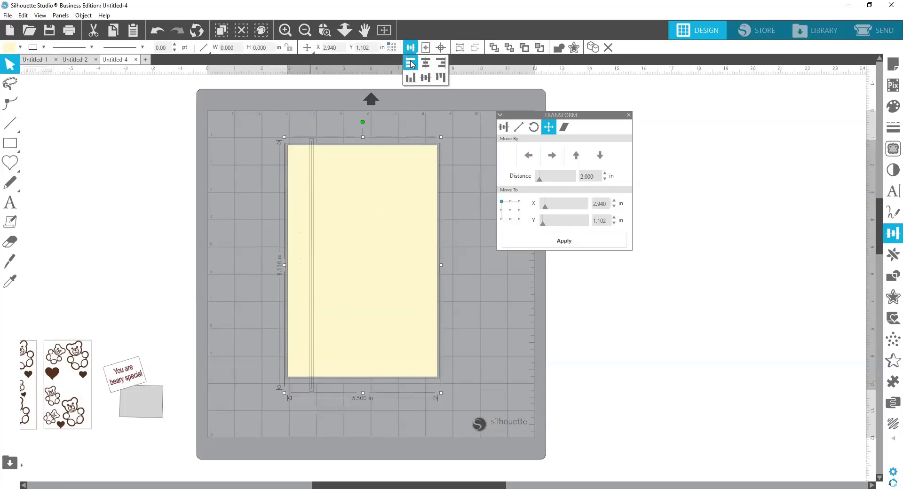
left_click(411, 64)
left_click(456, 306)
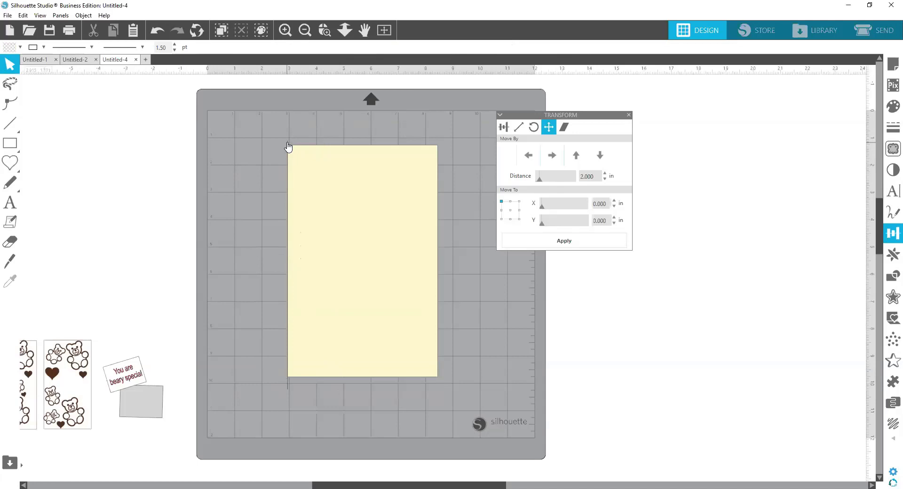
Step: Move the long vertical line 2 in to the right of the rectangle's left edge
left_click(288, 147)
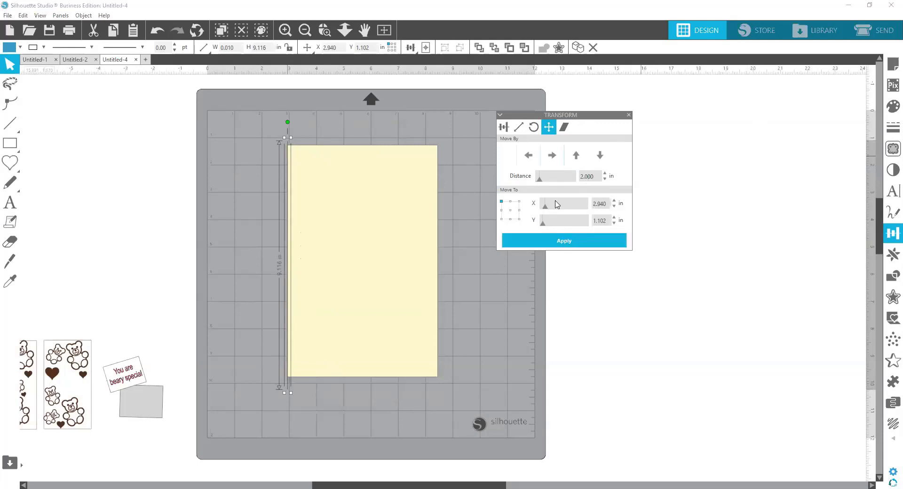
left_click(553, 156)
left_click(401, 367)
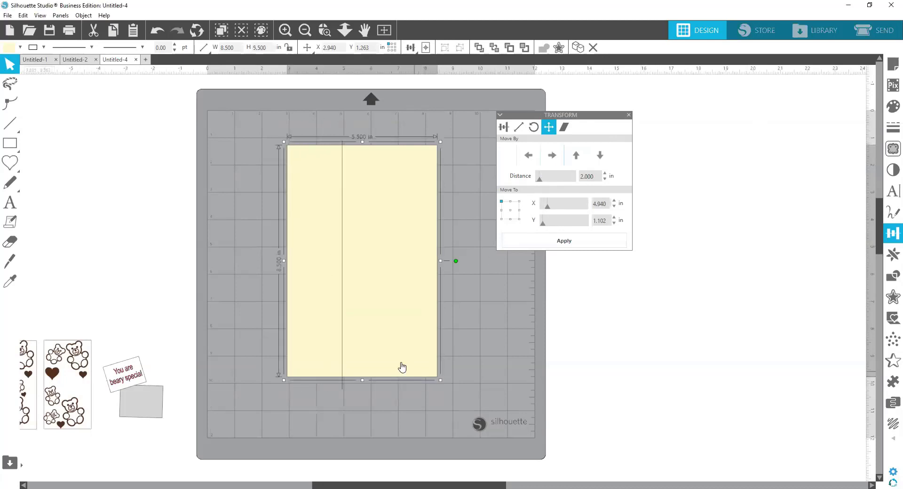
Step: Change the line colour of the long vertical line to green
left_click(343, 232)
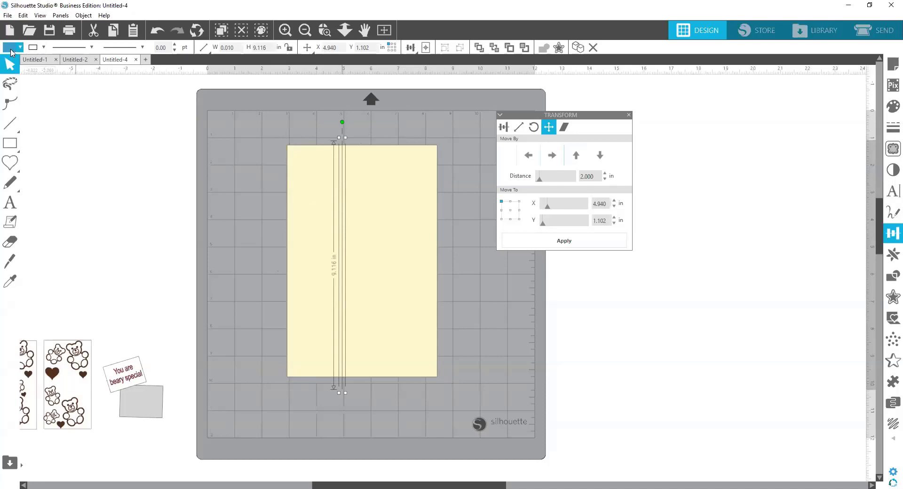
left_click(44, 47)
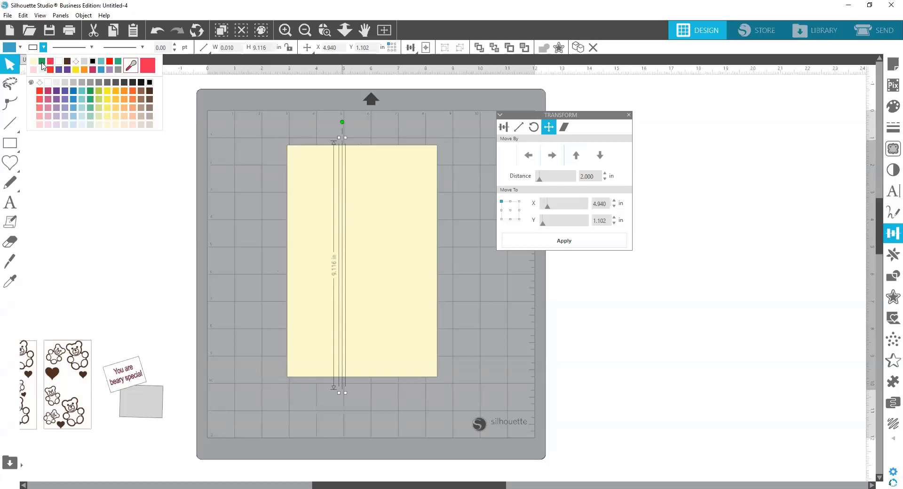
left_click(42, 62)
left_click(413, 346)
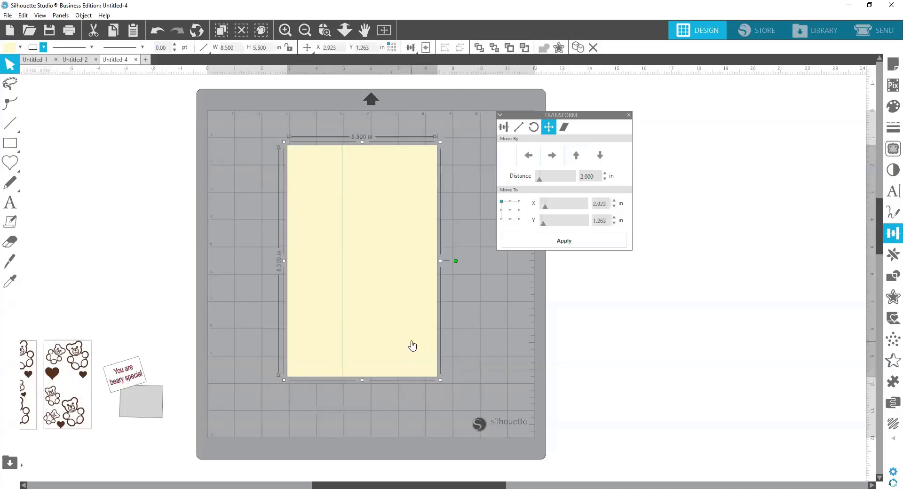
Step: Rotate the rectangle and its green line together 90 degrees counterclockwise so they lie horizontally
left_click_drag(476, 388, 295, 275)
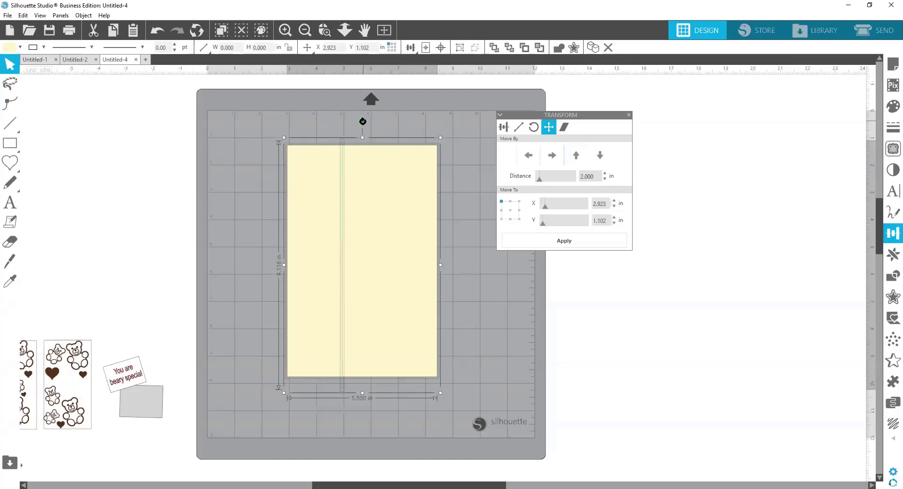
left_click_drag(339, 123, 236, 266)
left_click(227, 244)
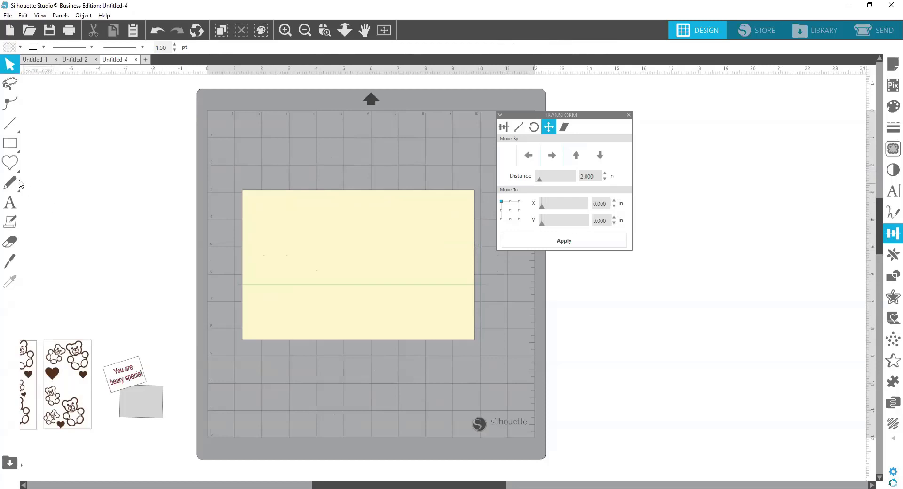
Step: Draw a vertical line about 3.5 in long from the rectangle's top edge to the green line, and left-align it with the rectangle
left_click(10, 123)
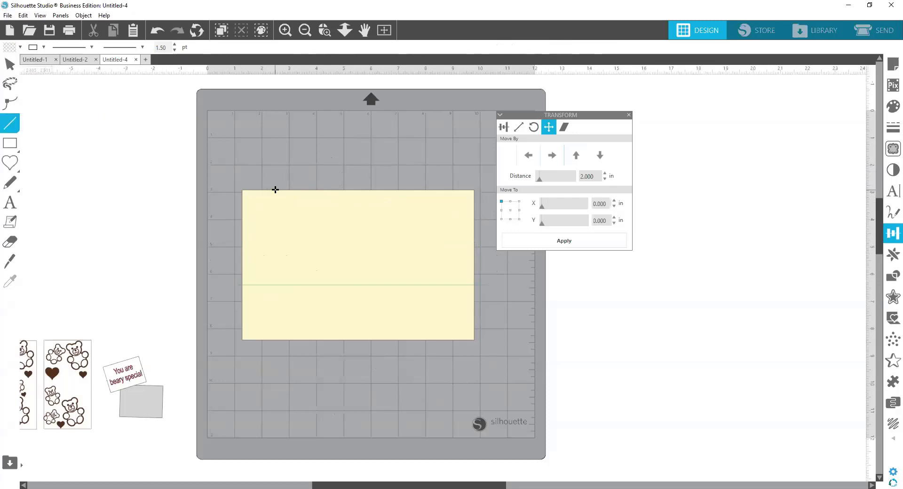
left_click_drag(274, 202, 267, 283)
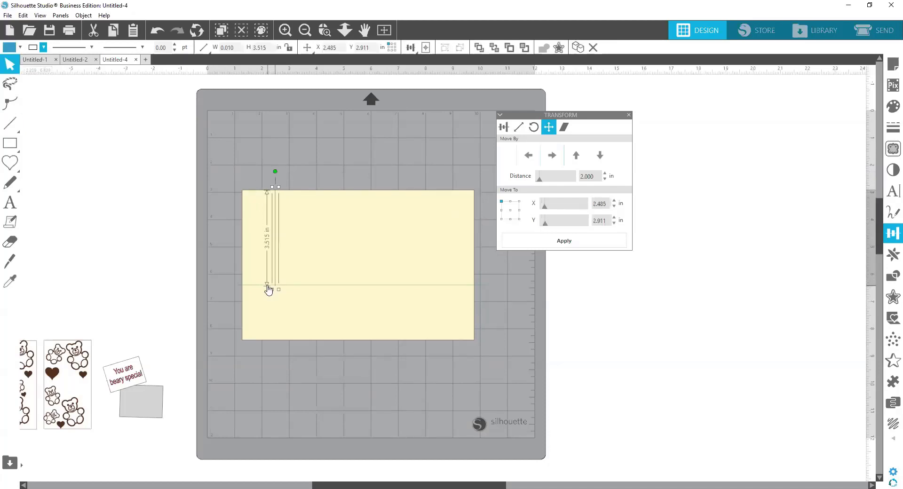
left_click(326, 243)
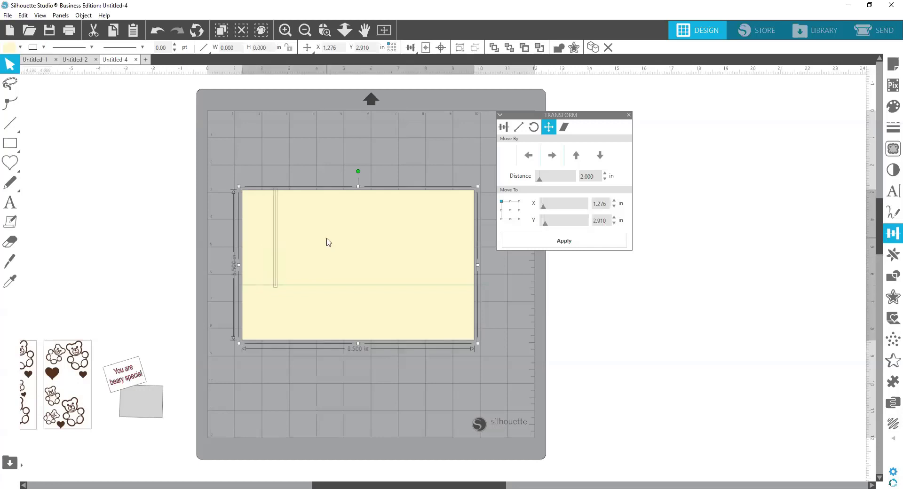
left_click(408, 47)
left_click(410, 61)
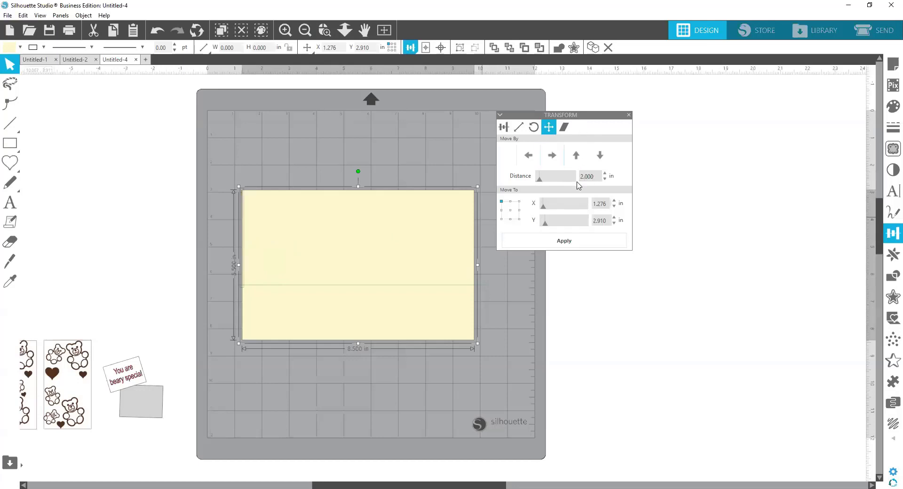
Step: Move only the short vertical line 2 in to the right, leaving the rectangle in place
left_click(553, 157)
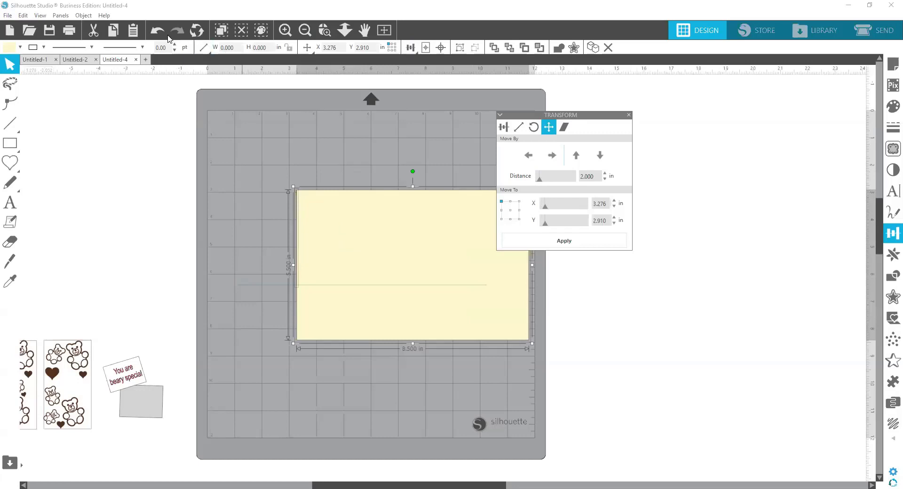
left_click(253, 141)
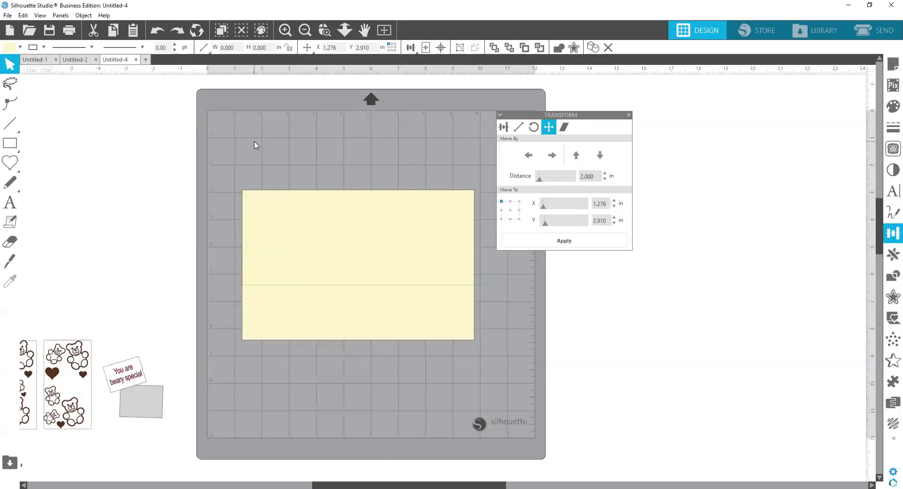
left_click(243, 225)
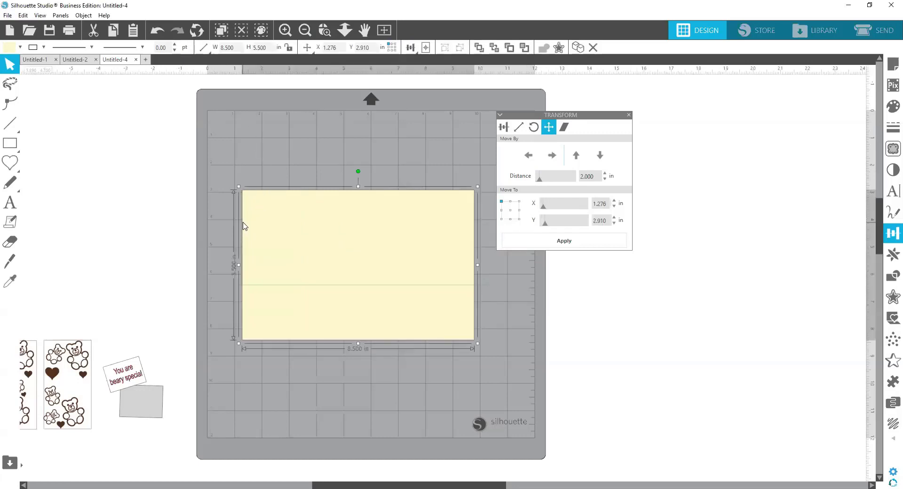
left_click(242, 217)
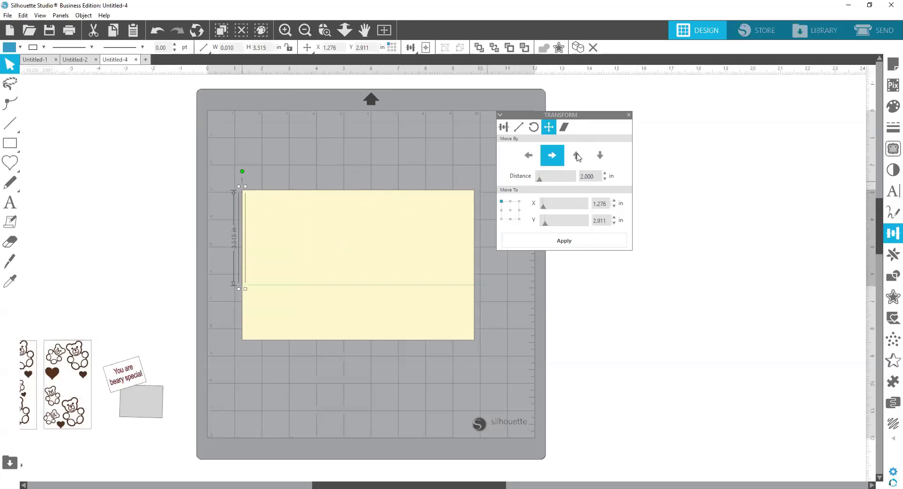
left_click(553, 156)
left_click(417, 158)
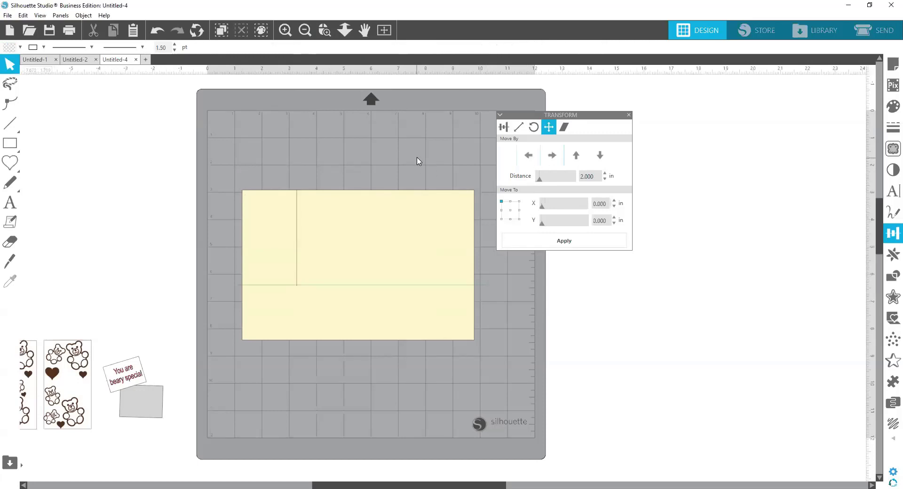
Step: Extend the short line upward past the rectangle to about 3.77 in and duplicate it to the right four times
left_click(296, 225)
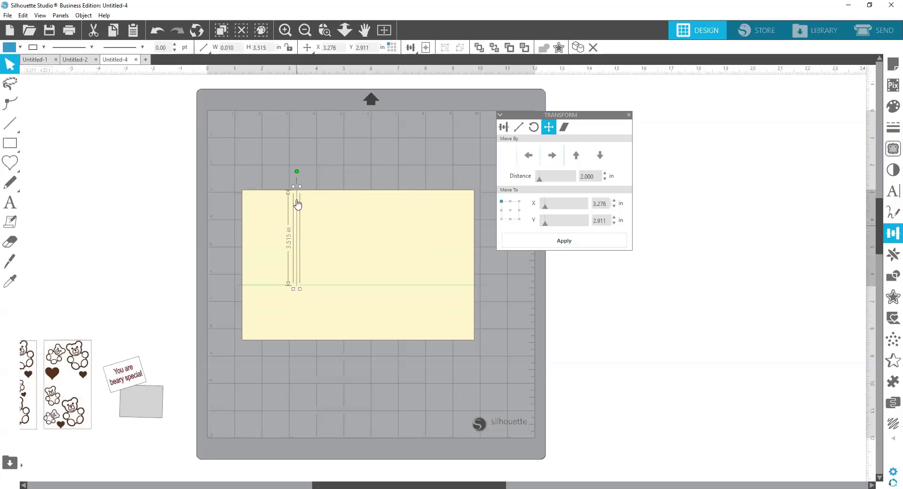
left_click_drag(302, 185, 299, 179)
key("ctrl+Right")
key("ctrl+Right")
key("ctrl+Right")
key("ctrl+Right")
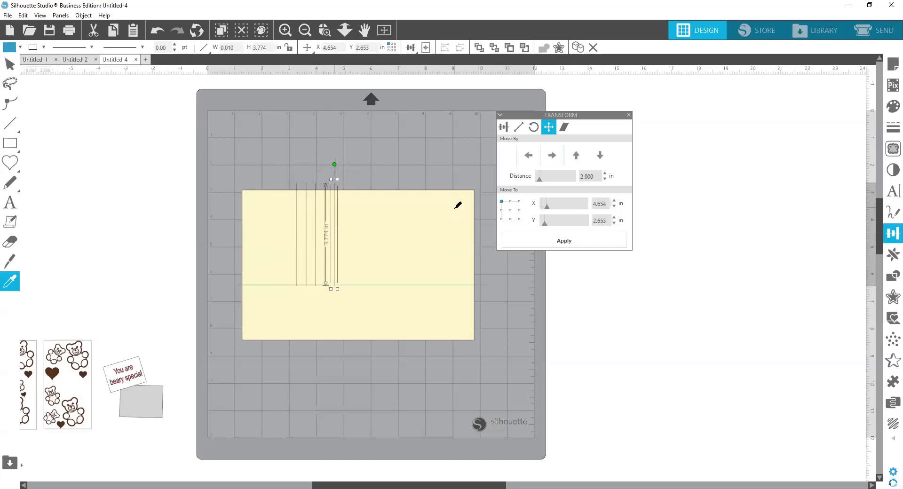
Step: Left-align the second of the five short vertical lines with the left edge of the 8.5 × 5.5 in rectangle
left_click(306, 222)
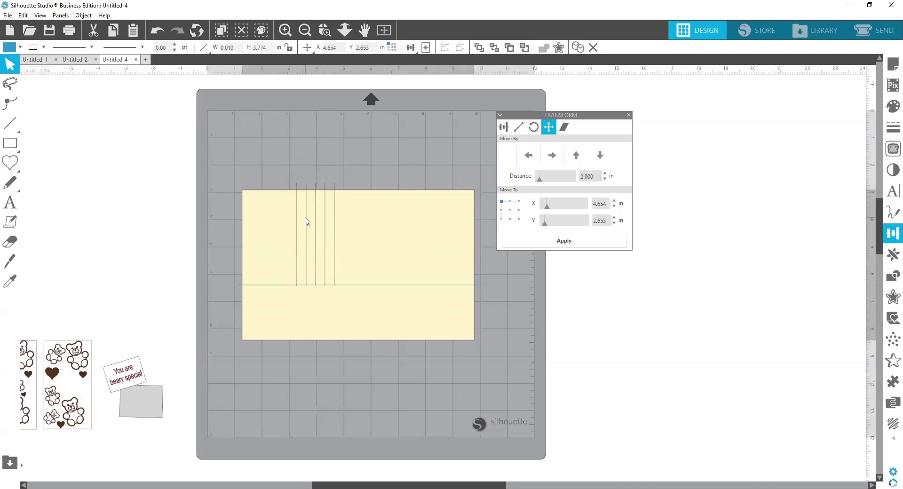
left_click(306, 191)
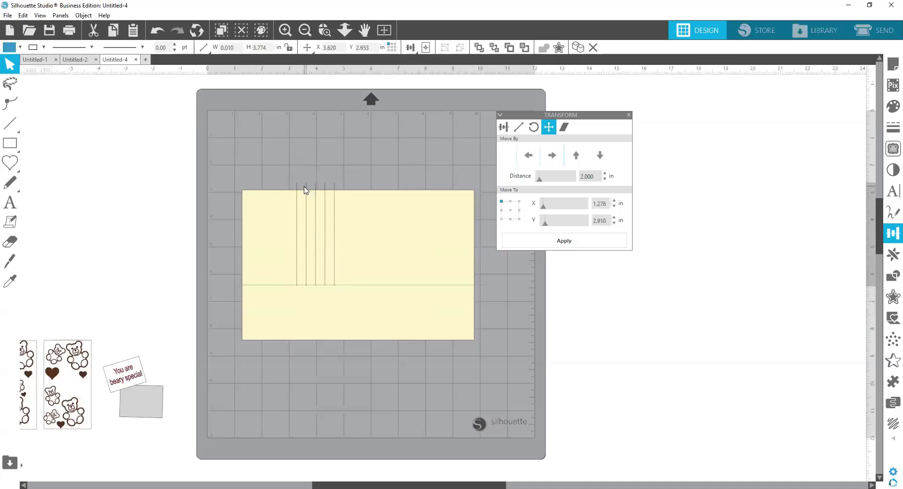
left_click(370, 233, "shift")
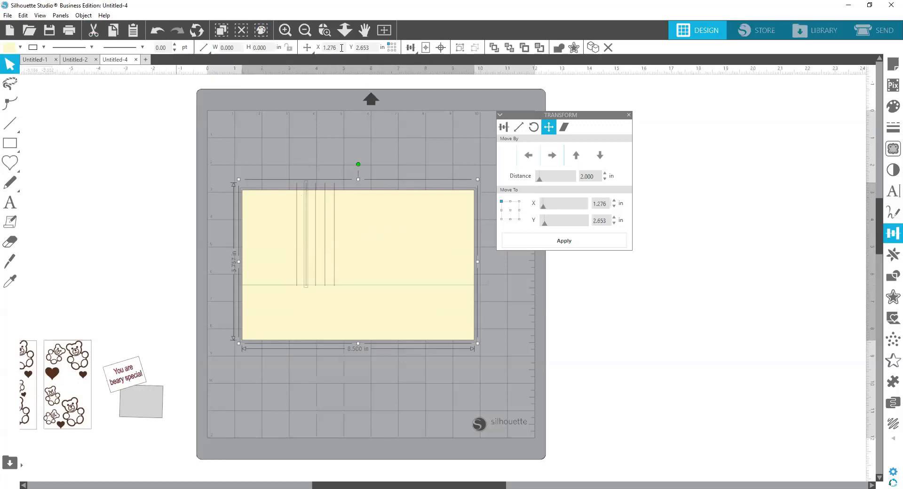
left_click(409, 47)
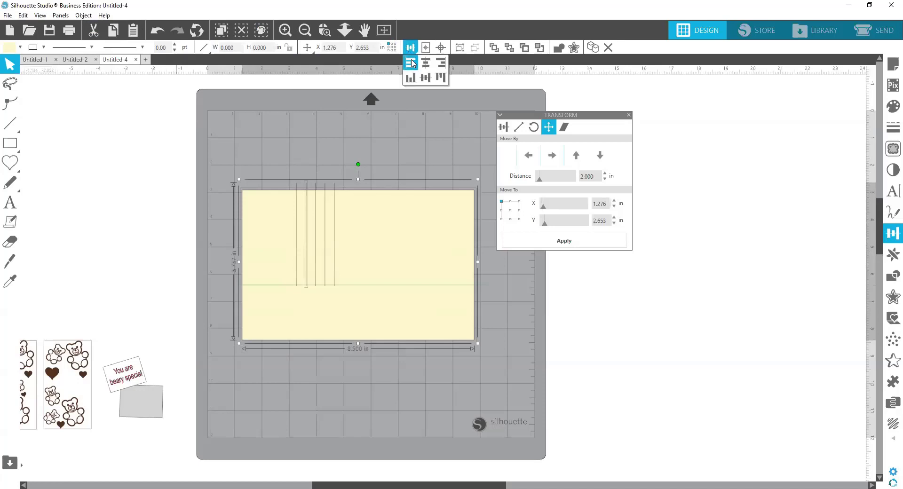
left_click(411, 64)
left_click(258, 129)
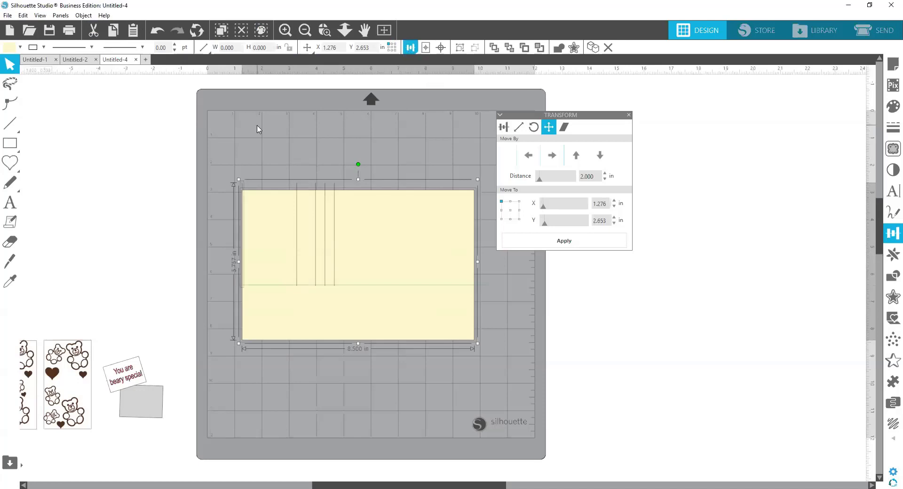
Step: Move the short line on the rectangle's left edge 4 in to the right
left_click(242, 189)
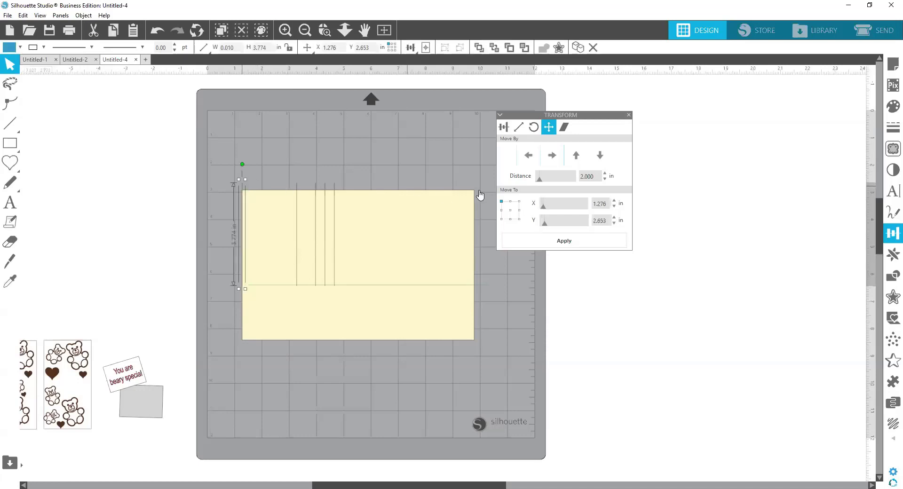
left_click(578, 176)
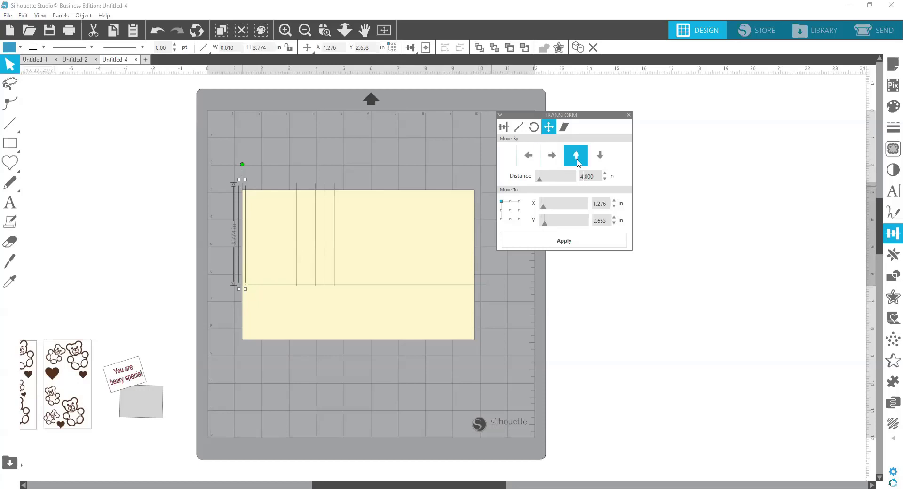
left_click(555, 158)
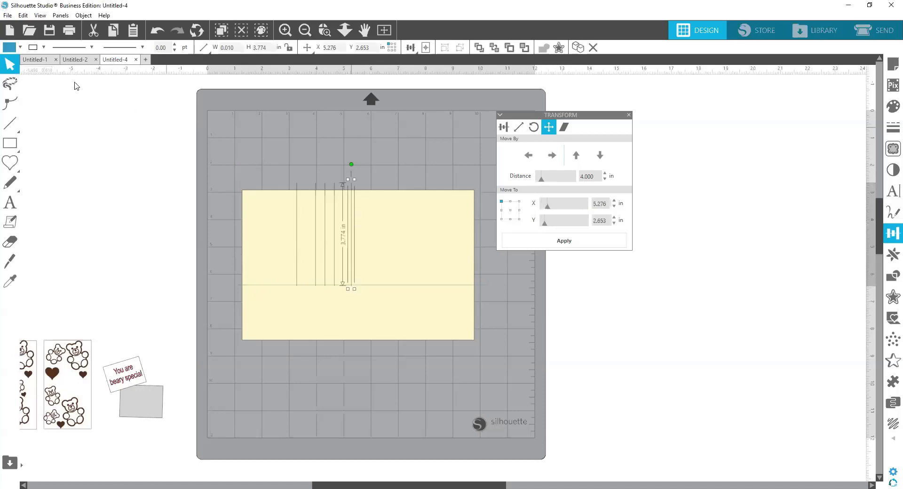
Step: Change the line color of the short lines at 4 in and 2 in from the rectangle's left edge to green
left_click(43, 47)
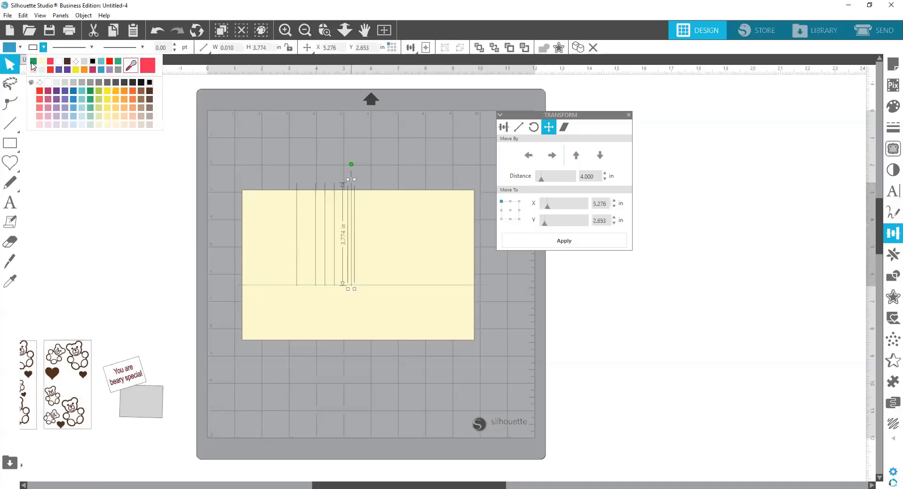
left_click(32, 62)
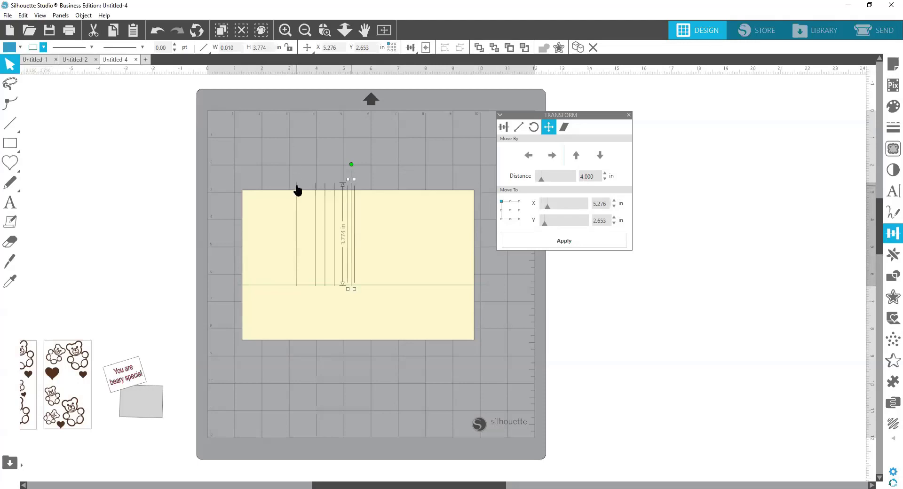
left_click(296, 193)
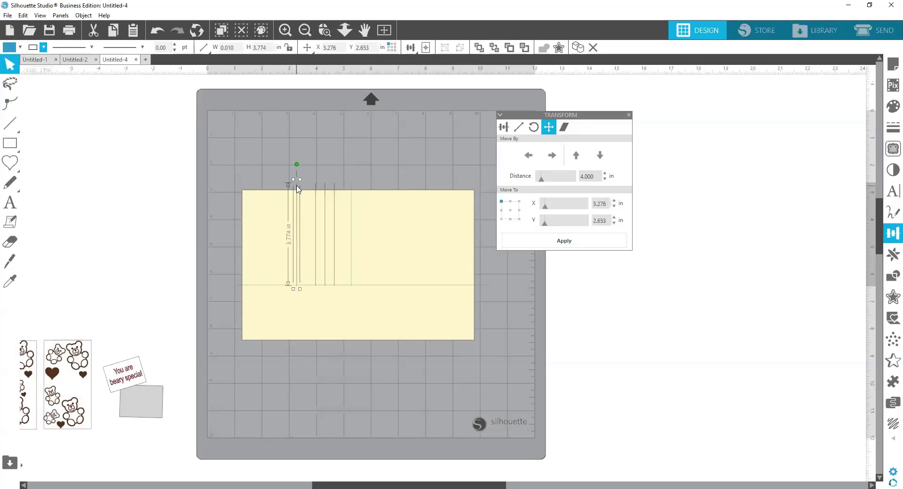
left_click(33, 48)
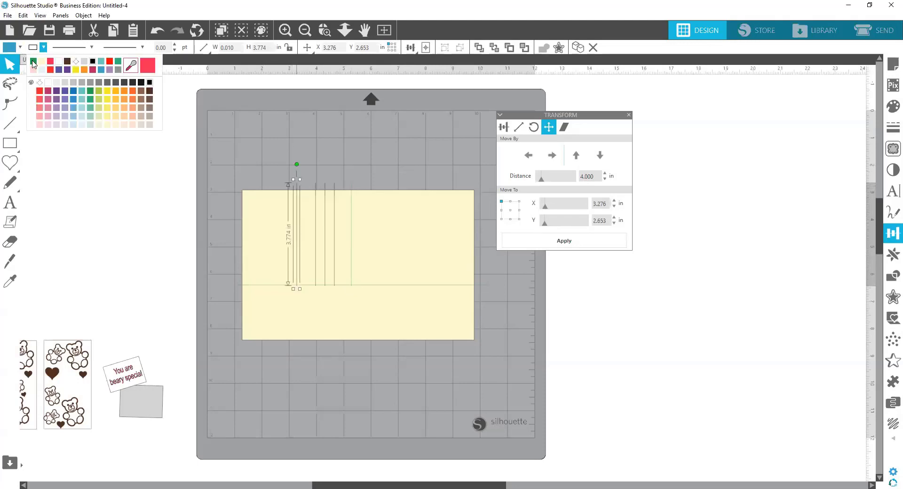
left_click(33, 62)
left_click(334, 165)
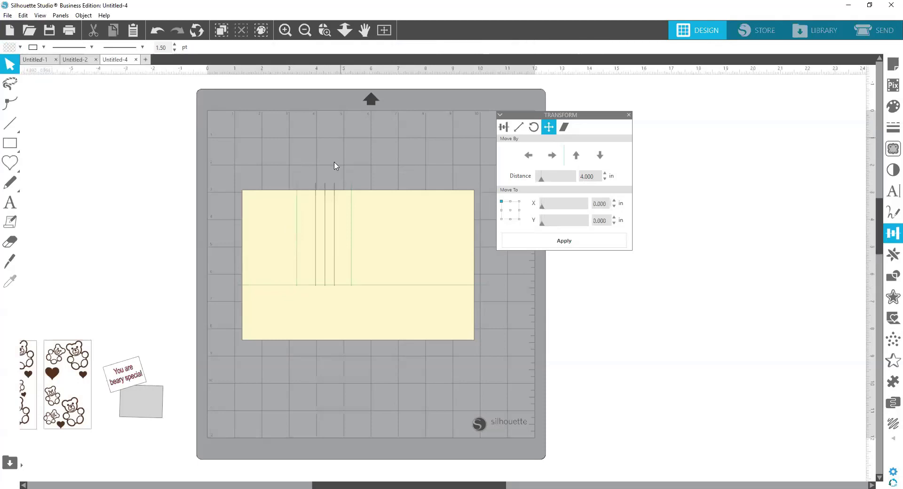
Step: Left-align the leftmost of the three remaining black vertical lines with the rectangle's left edge
left_click(315, 230)
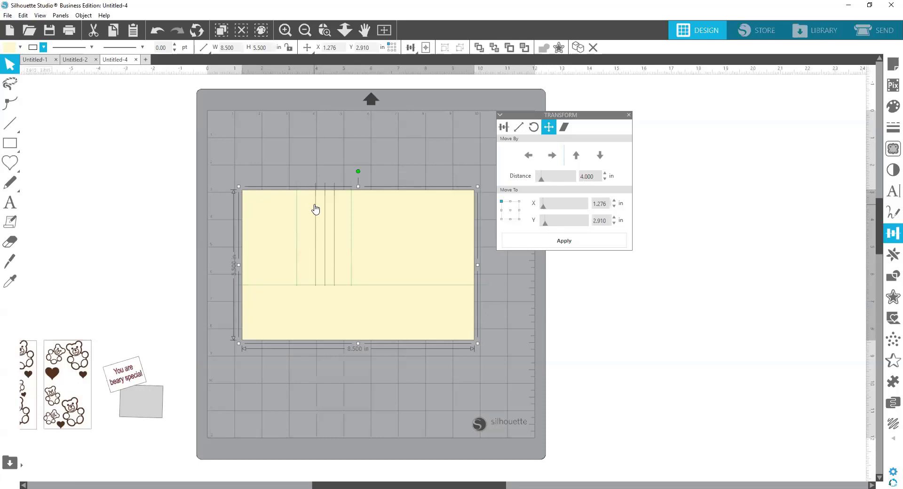
left_click(315, 209)
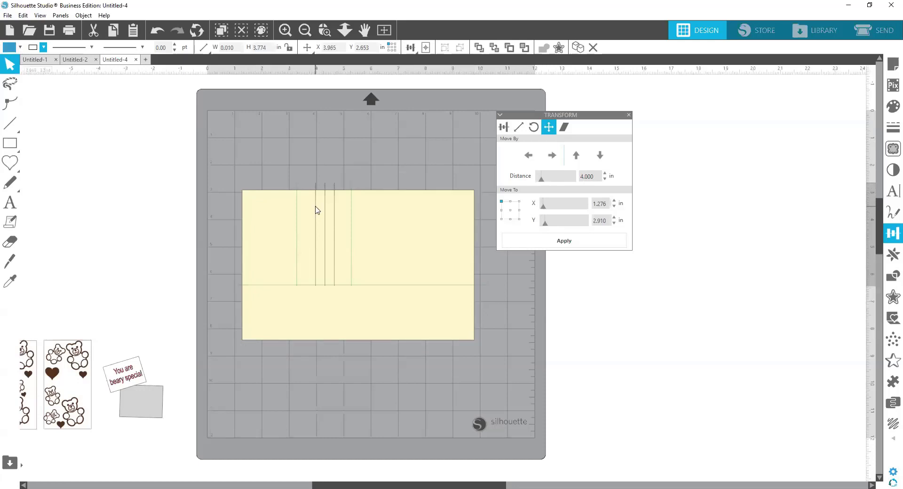
left_click(326, 169)
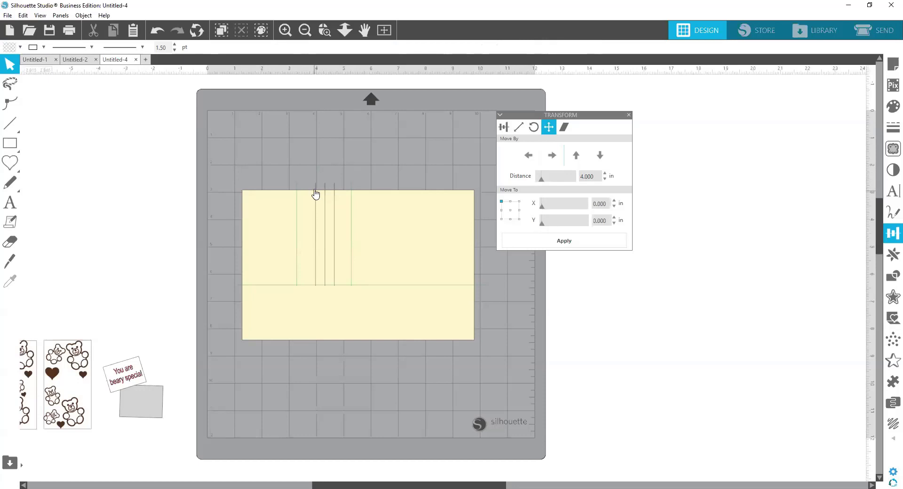
left_click(315, 188)
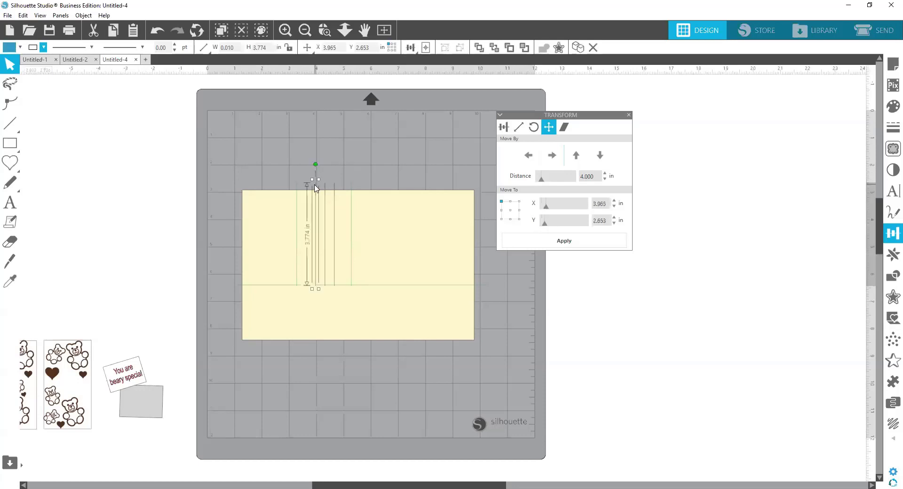
left_click(376, 222)
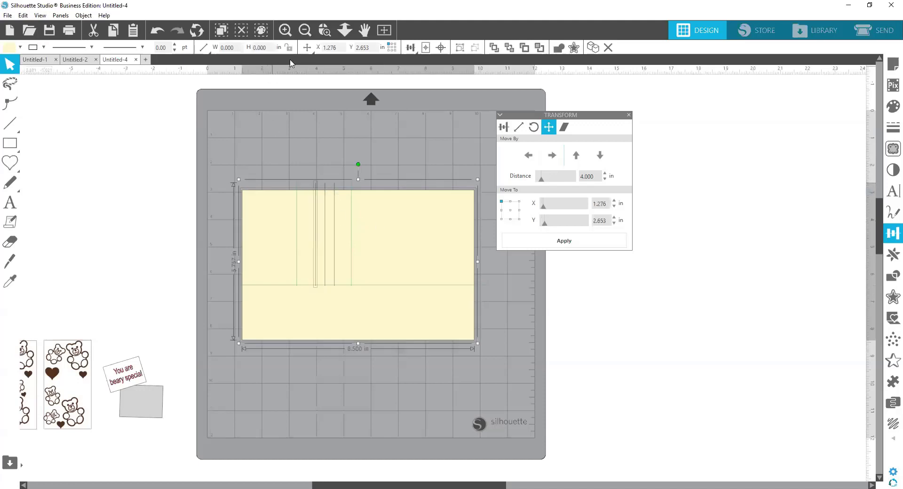
left_click(411, 48)
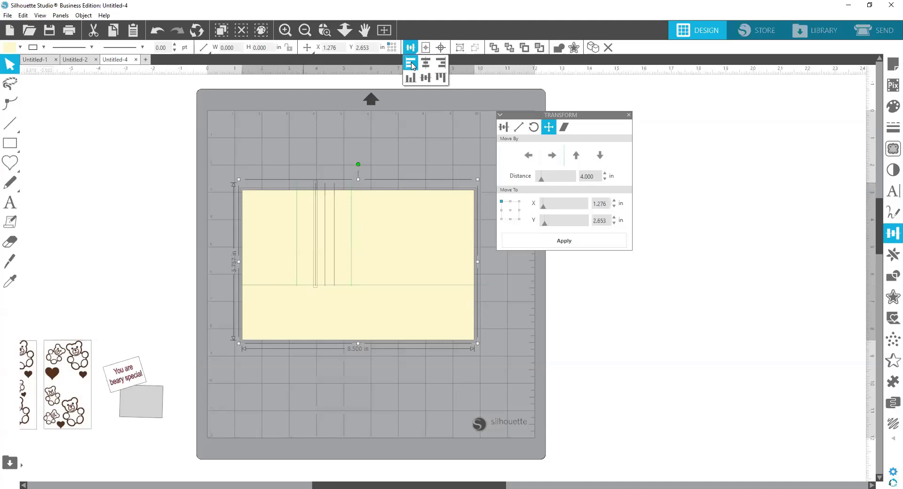
left_click(412, 65)
left_click(314, 150)
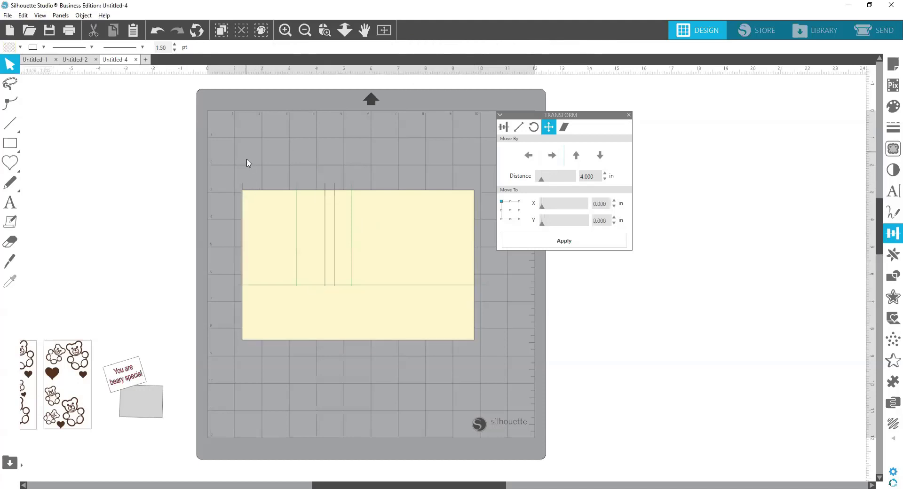
Step: Move the newly left-aligned line 6 in to the right and color it green
left_click(242, 189)
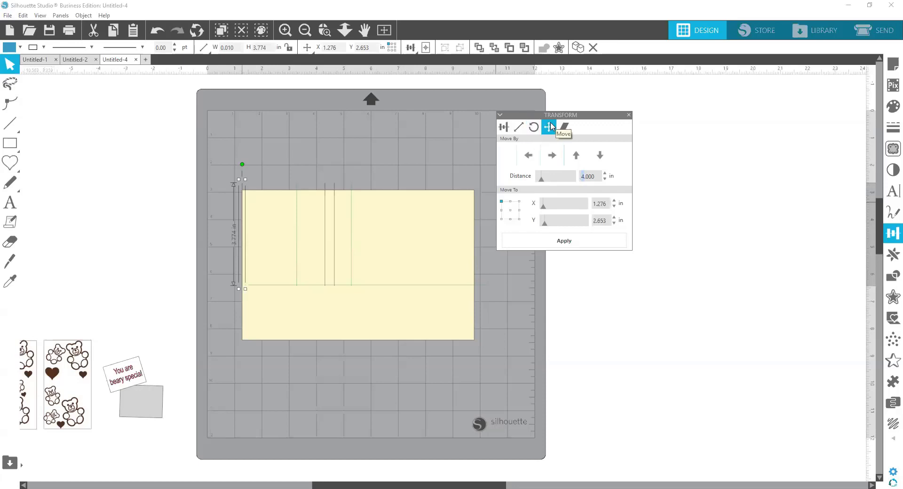
type("6")
left_click(555, 159)
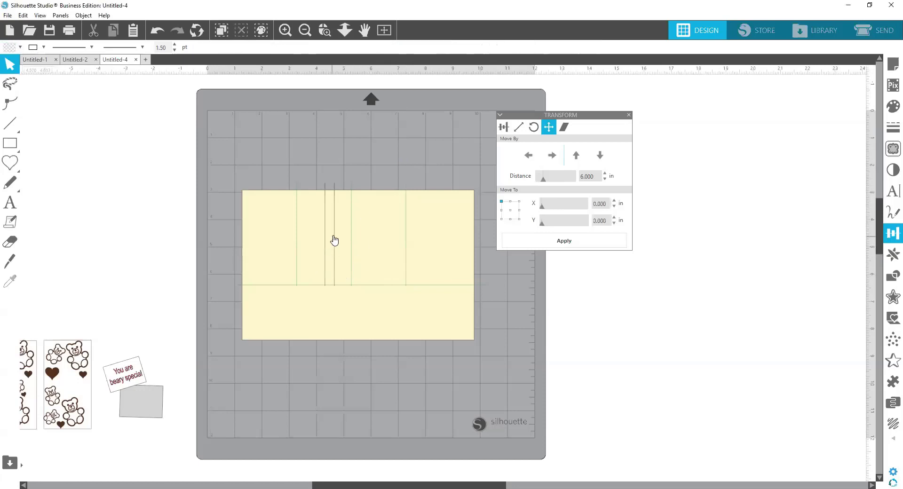
Step: Delete the surplus black line, the right one of the two still between the green score lines
left_click(334, 239)
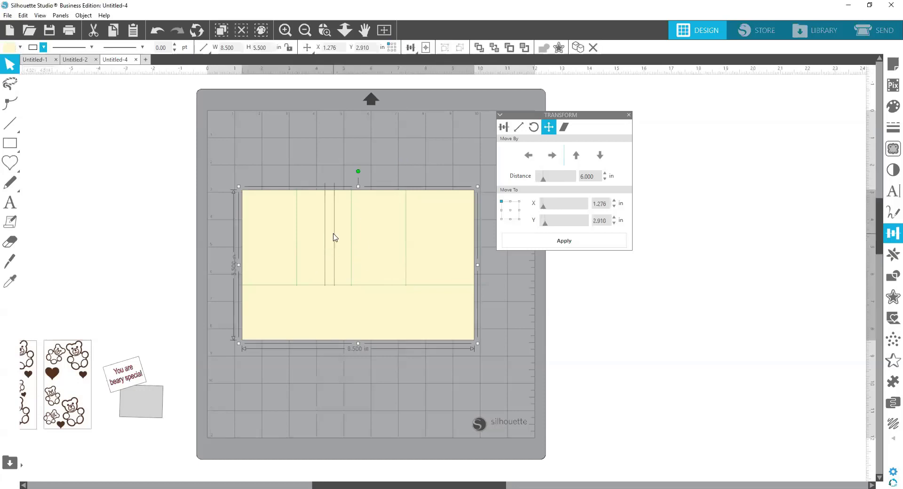
left_click(335, 191)
key("Delete")
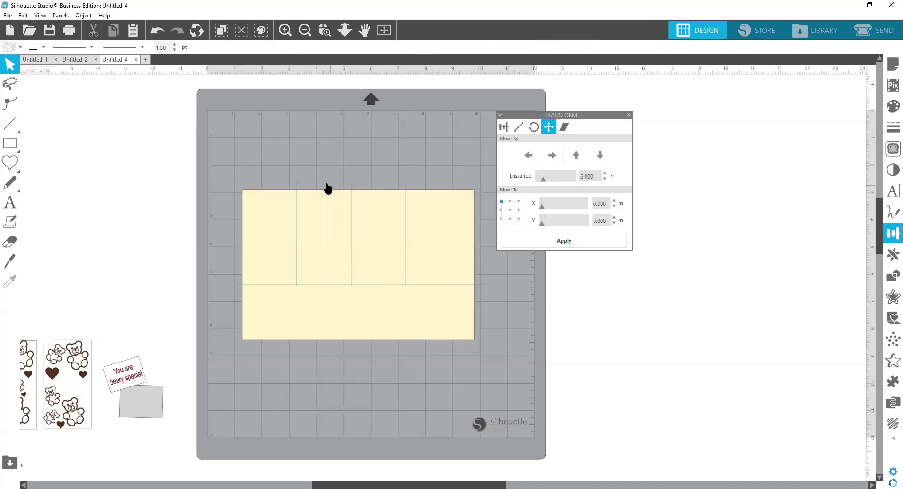
Step: Left-align the last remaining black vertical line with the rectangle's left edge
left_click(324, 186)
left_click(324, 187)
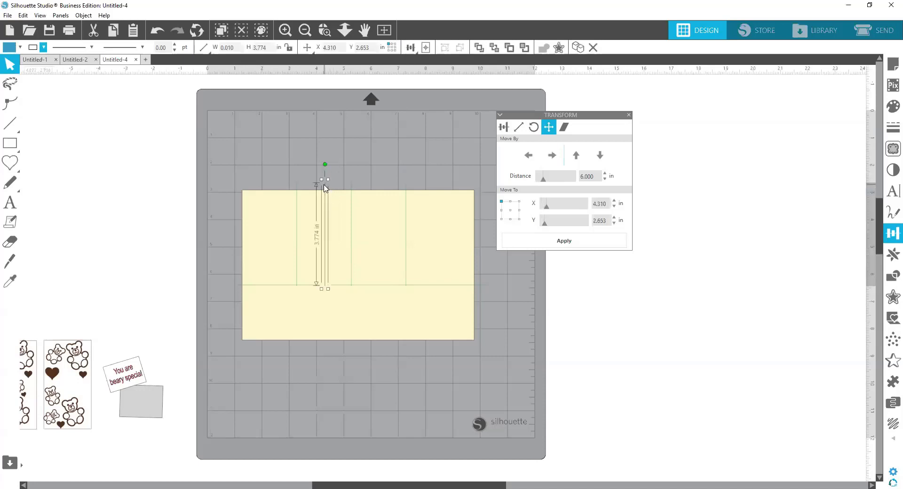
left_click(418, 244)
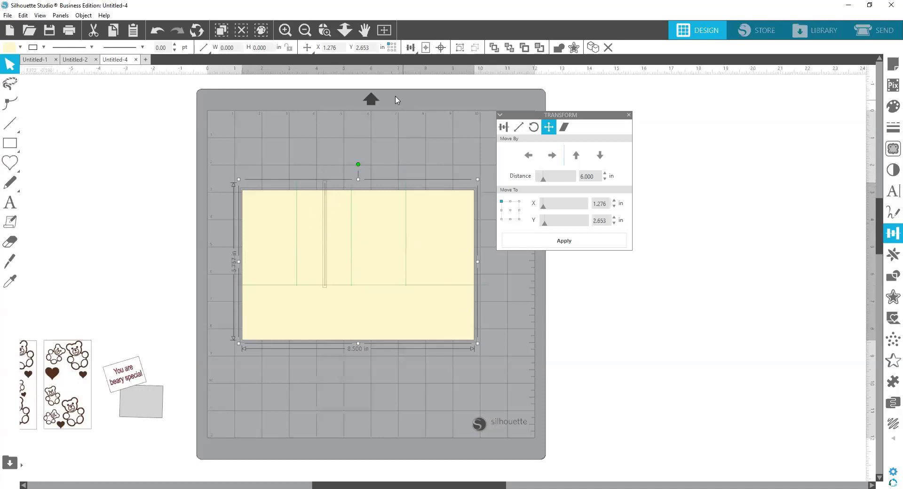
left_click(345, 30)
left_click(411, 48)
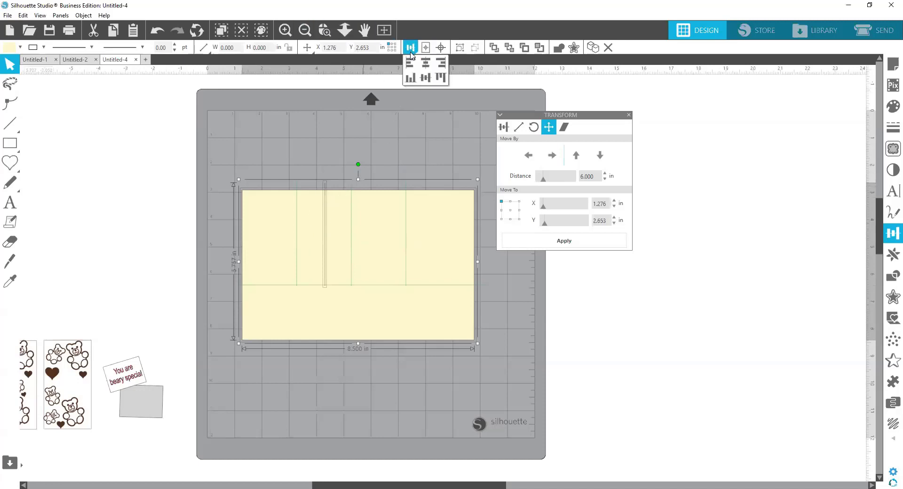
left_click(410, 62)
left_click(562, 346)
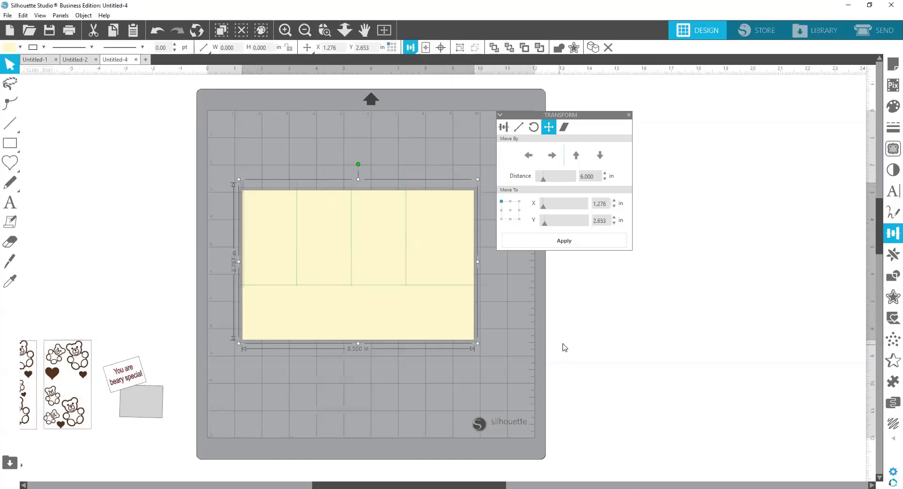
Step: Move the last black line 8 in to the right from the rectangle's left edge
left_click(243, 188)
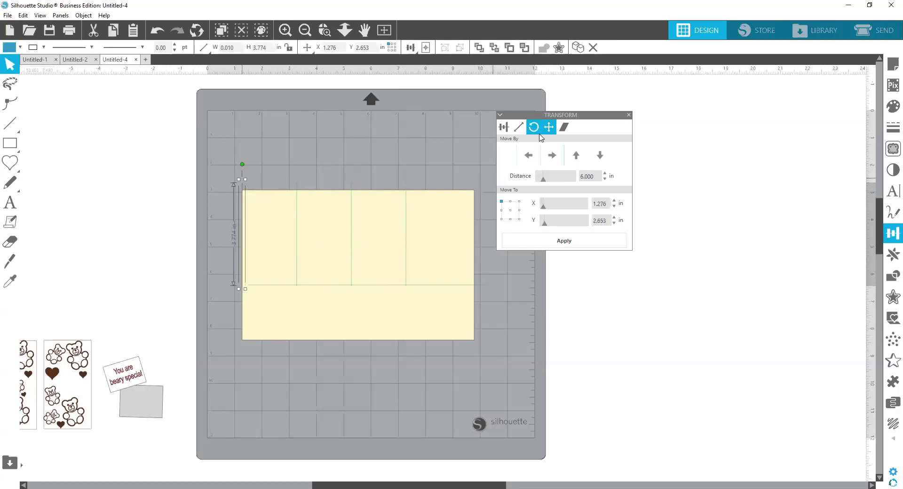
left_click(575, 177)
type("8")
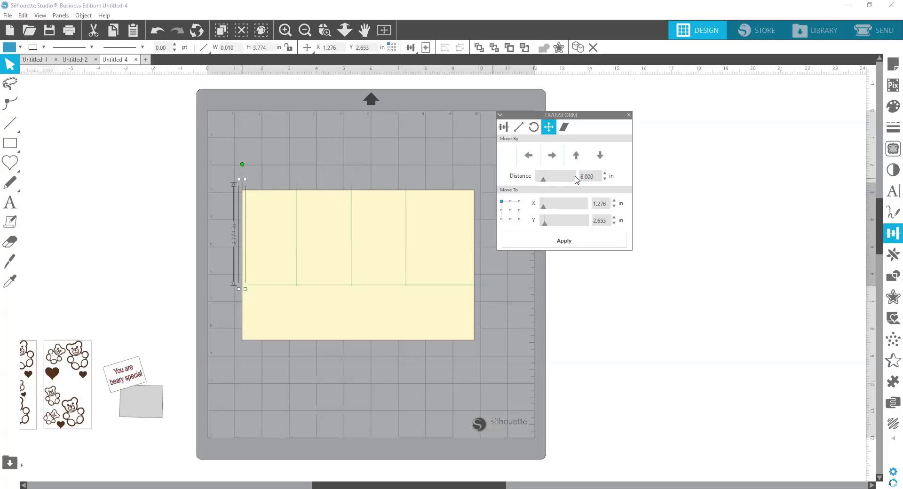
left_click(552, 155)
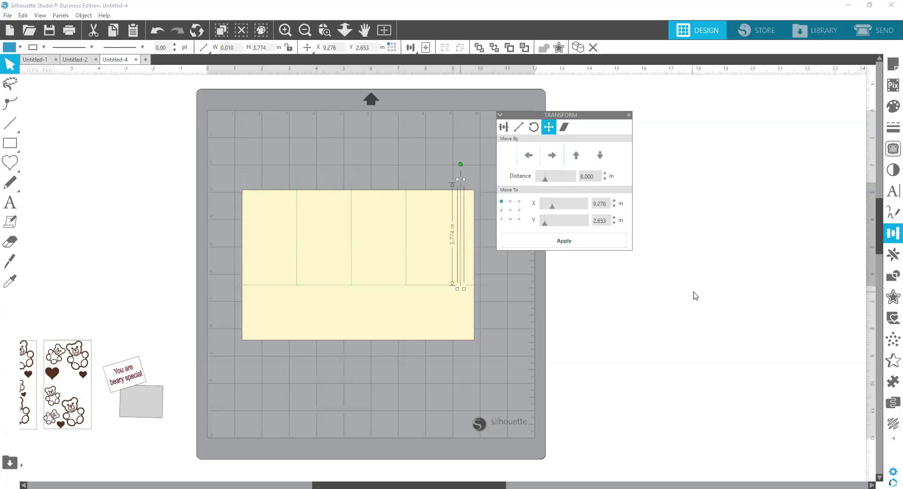
left_click(696, 295)
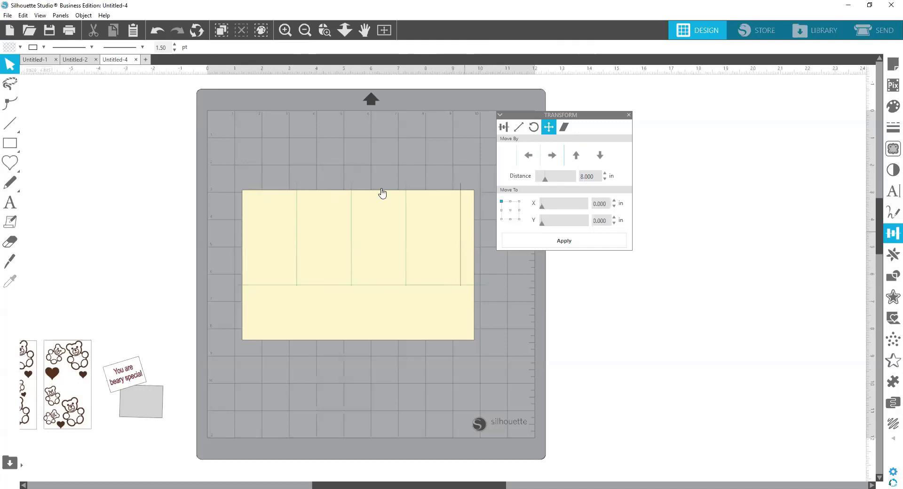
Step: Change the line color of the vertical line at 8 in to green to match the other score lines
left_click(32, 48)
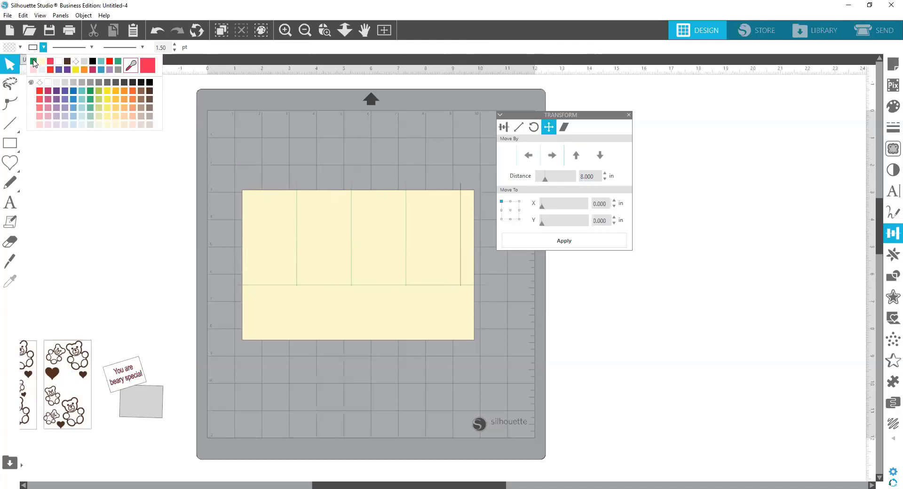
left_click(33, 62)
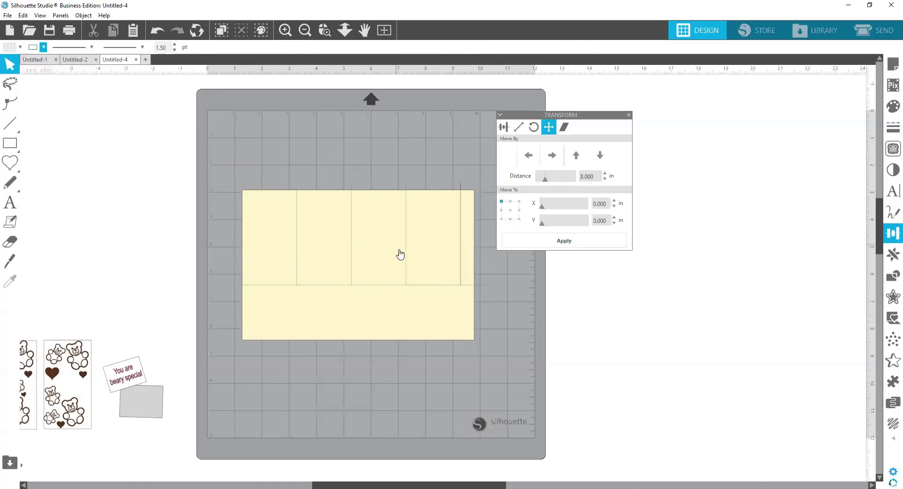
left_click(460, 188)
left_click(33, 48)
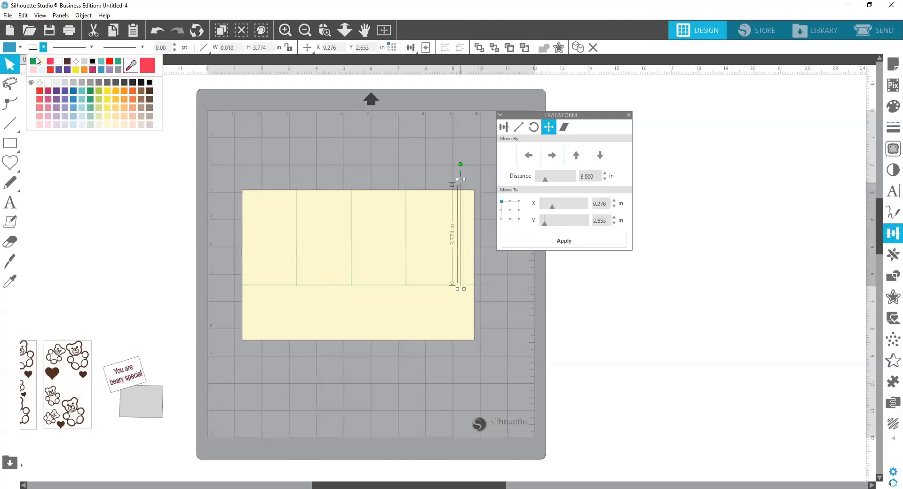
left_click(33, 64)
left_click(417, 378)
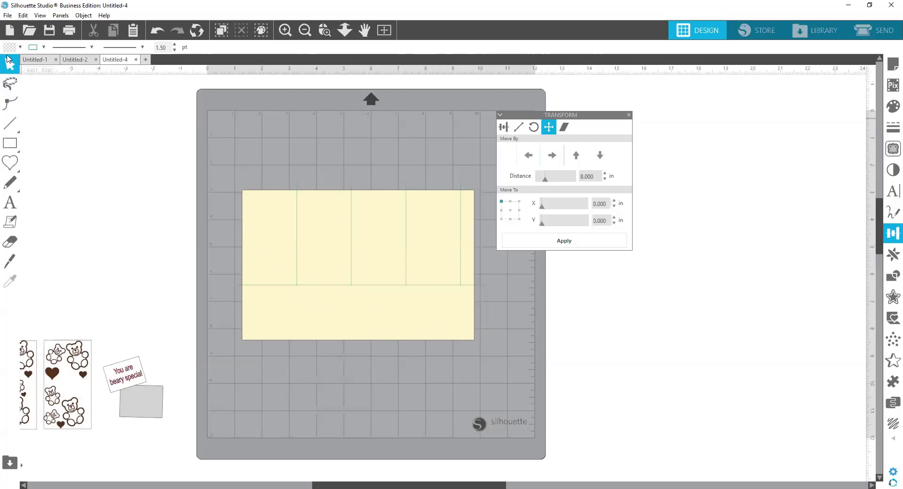
Step: Draw a vertical line about 2.48 in tall below the first green score line, crossing the rectangle's lower section past its bottom edge
left_click(9, 126)
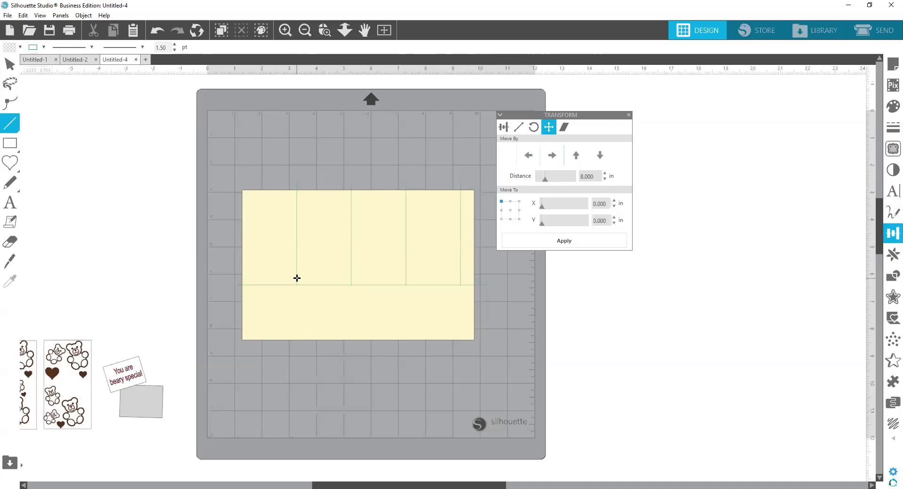
left_click_drag(296, 278, 304, 345)
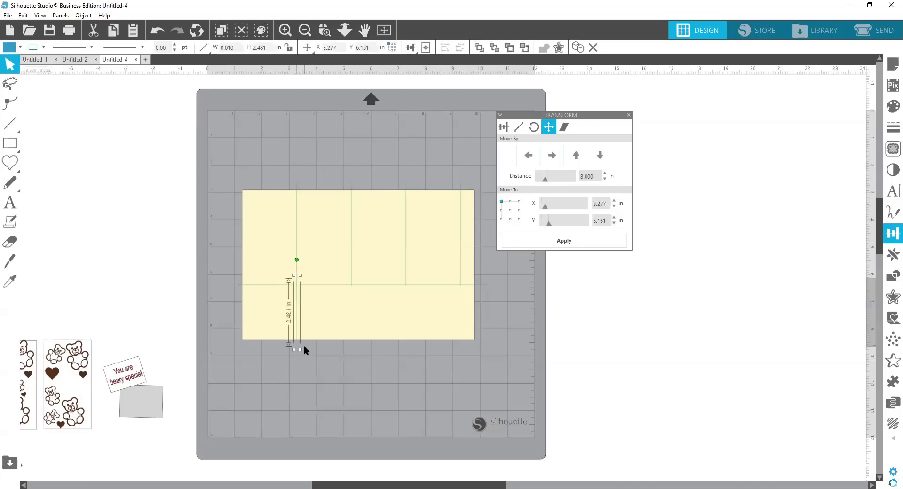
left_click(325, 30)
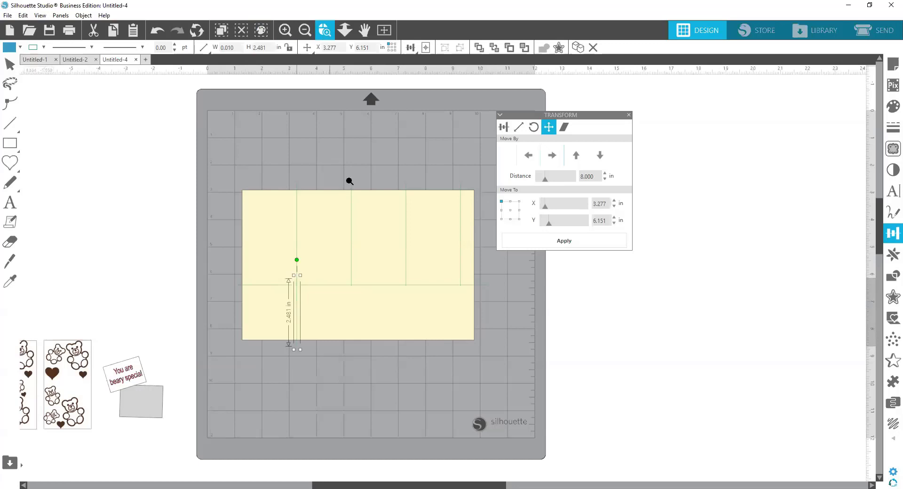
left_click_drag(270, 275, 317, 307)
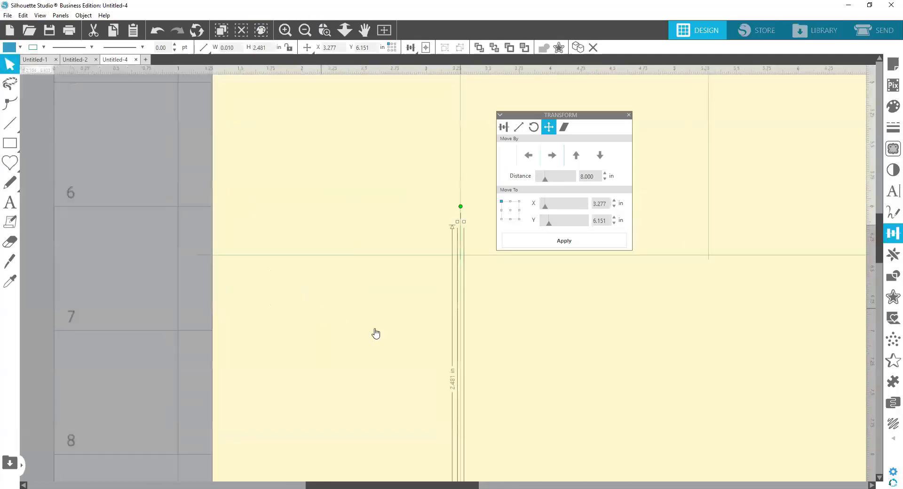
left_click(521, 329)
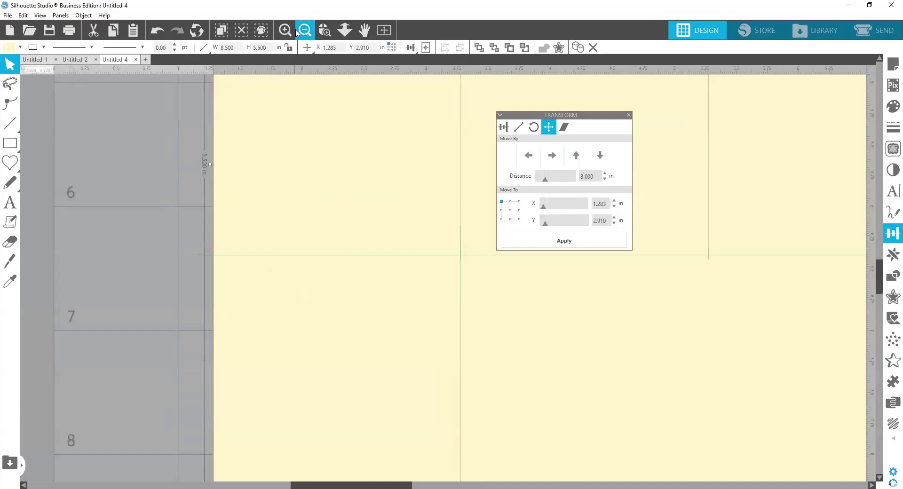
left_click(303, 31)
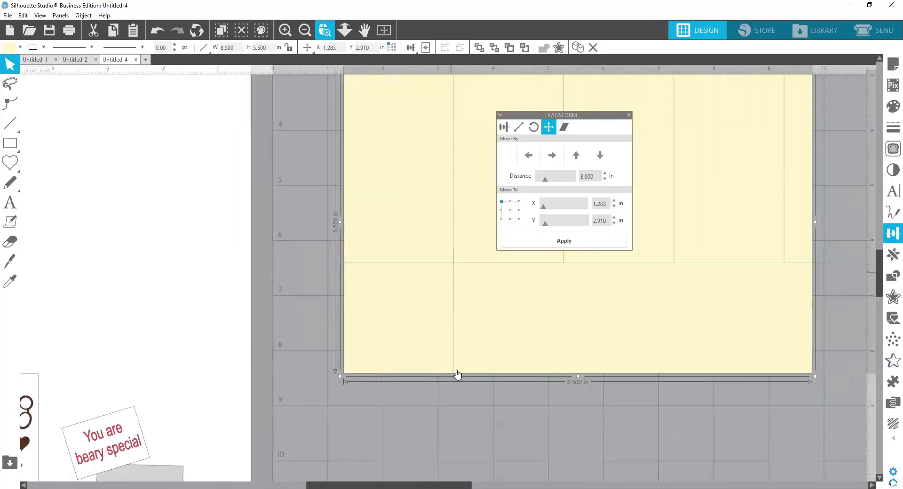
Step: Change the line color of the new lower vertical line to red
left_click(454, 330)
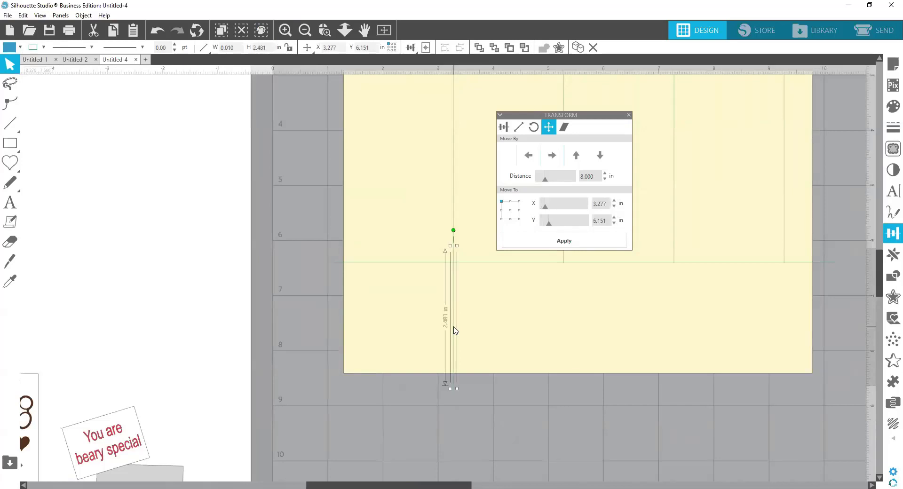
left_click(34, 48)
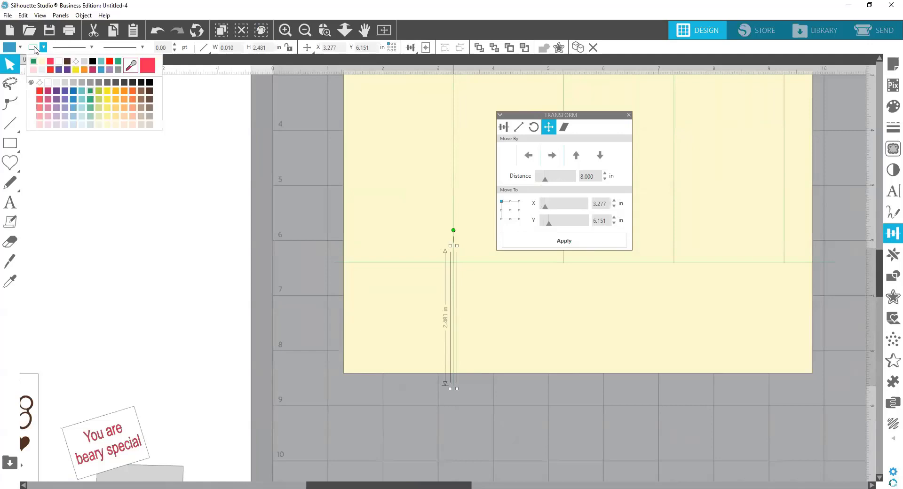
left_click(51, 63)
left_click(498, 373)
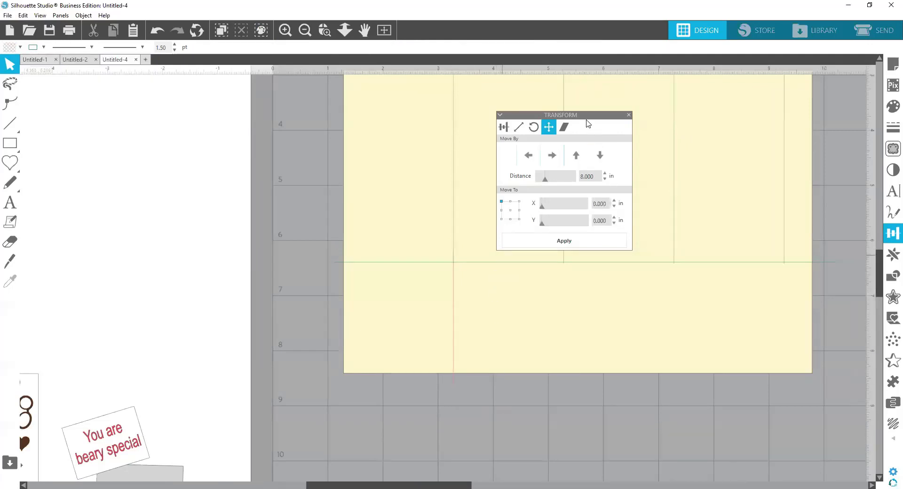
Step: Duplicate the red vertical line and left-align the copy with the rectangle's left edge
left_click_drag(584, 116, 220, 130)
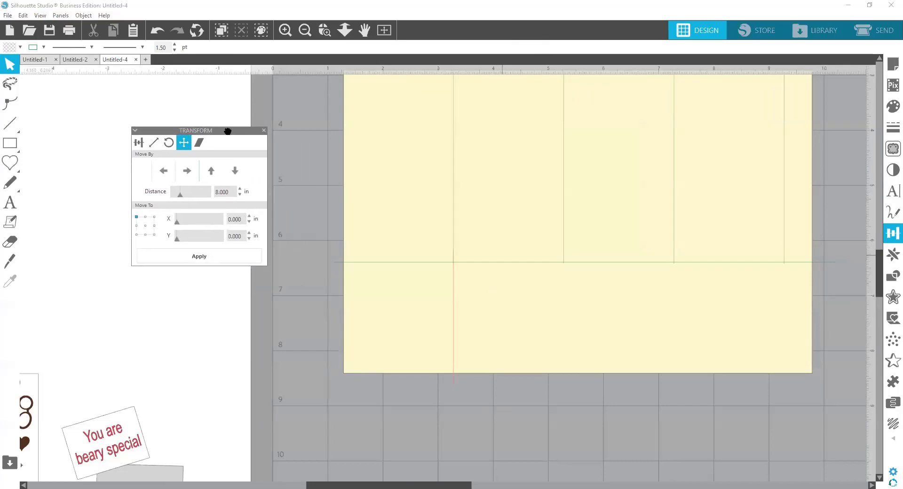
left_click(454, 322)
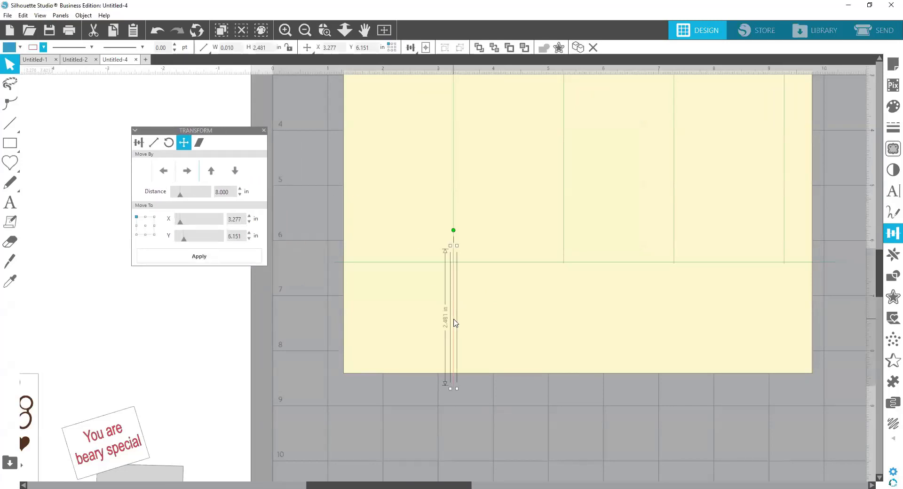
key("ctrl+Right")
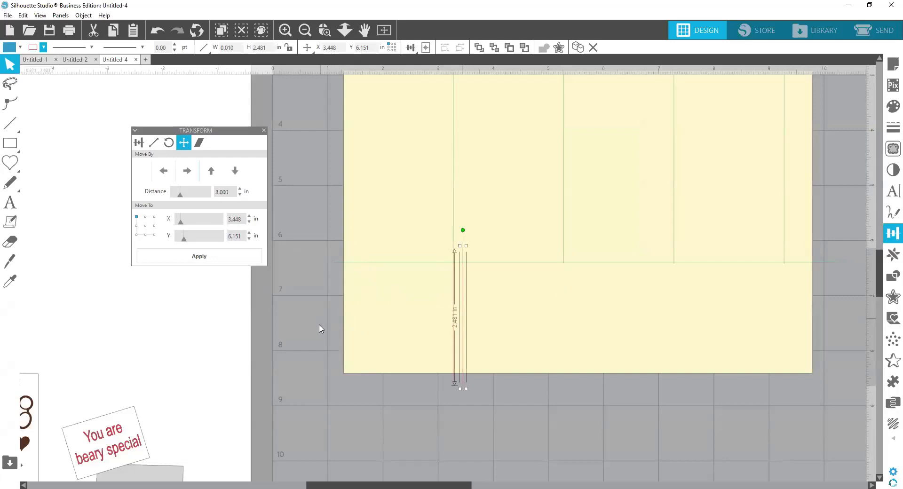
left_click(372, 323)
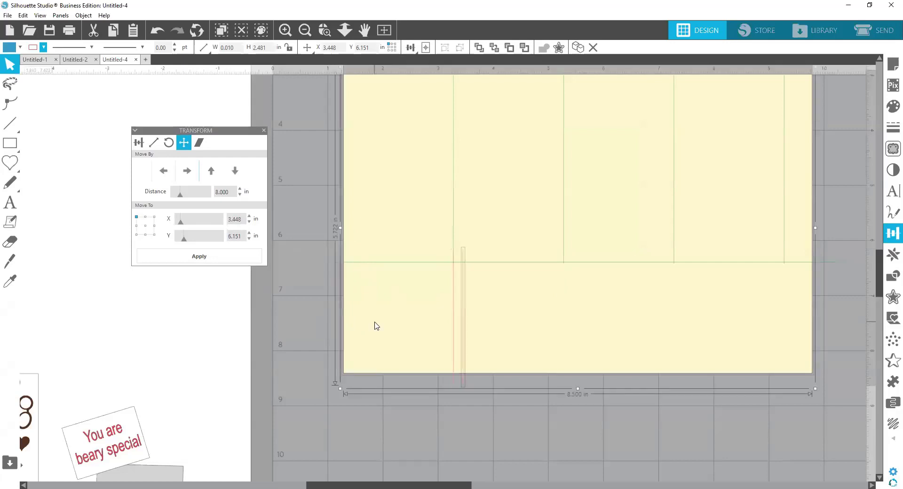
left_click(425, 47)
left_click(410, 48)
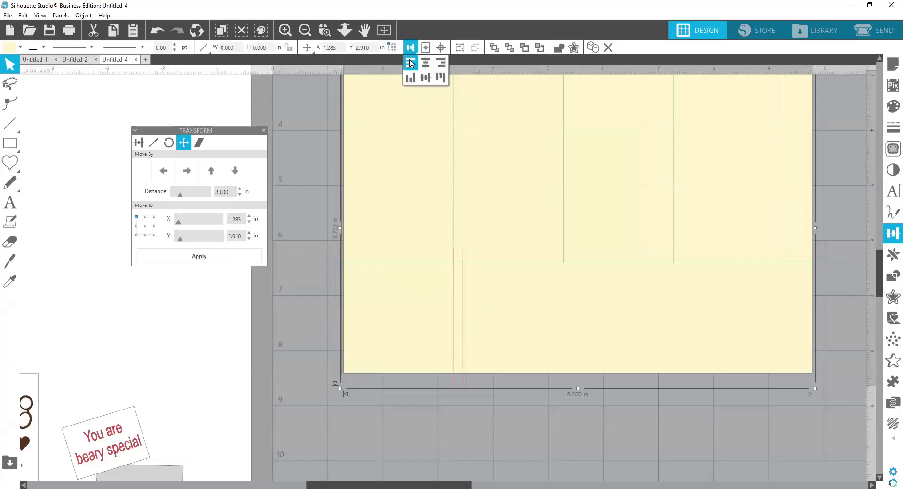
left_click(409, 62)
left_click(356, 319)
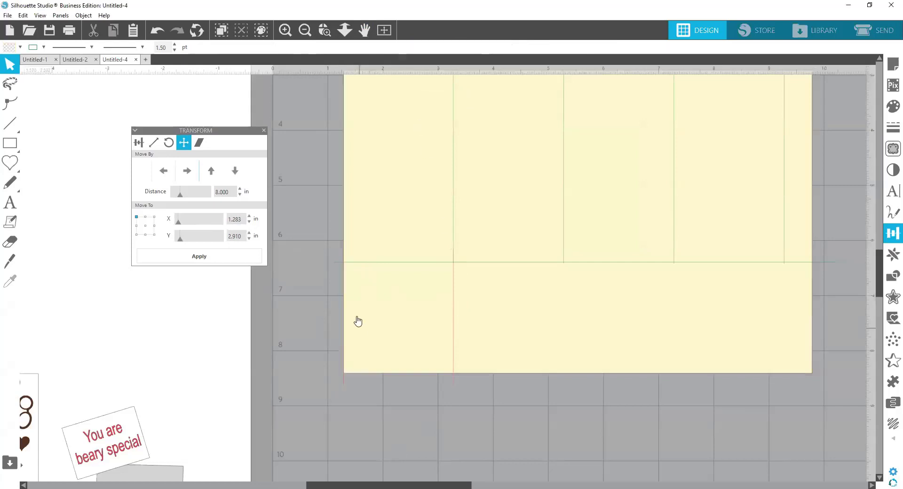
Step: Move the red copy 4 in to the right from the rectangle's left edge
left_click(344, 386)
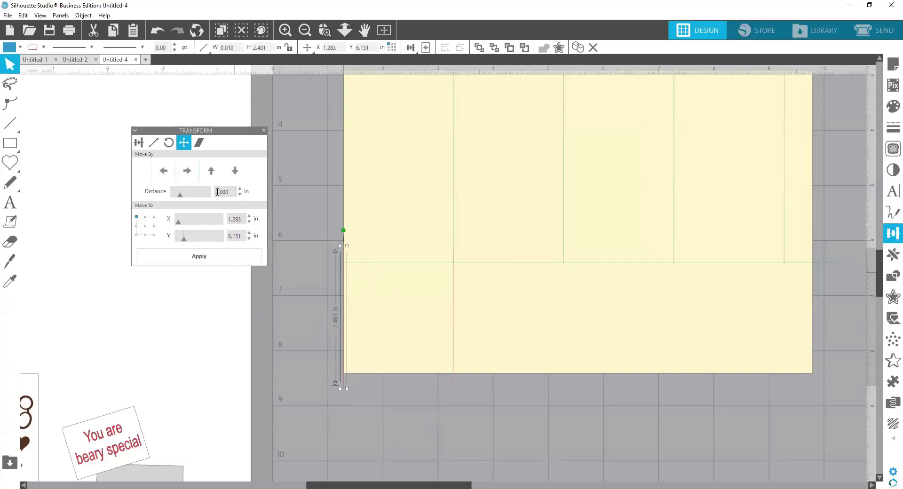
double_click(217, 192)
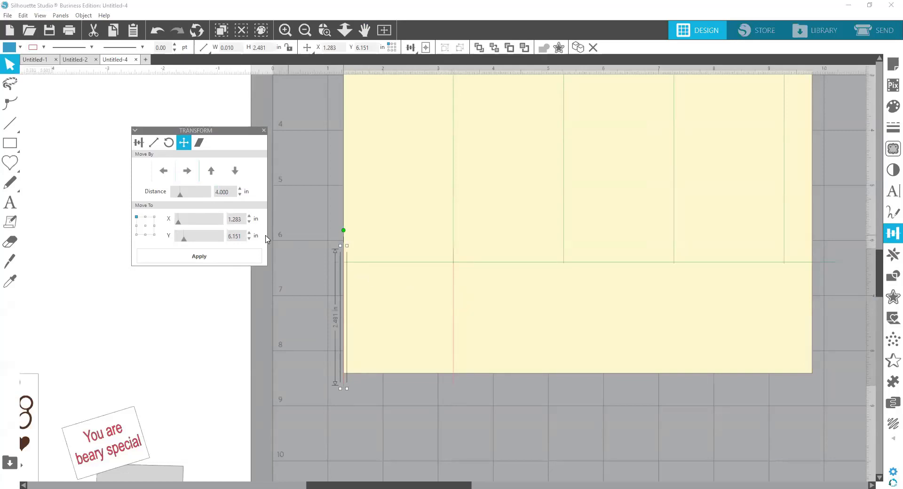
left_click(189, 175)
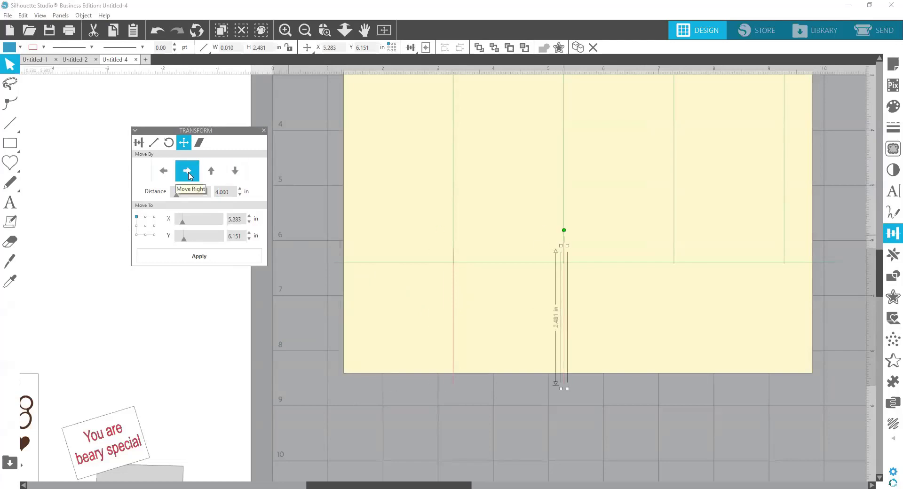
left_click(373, 378)
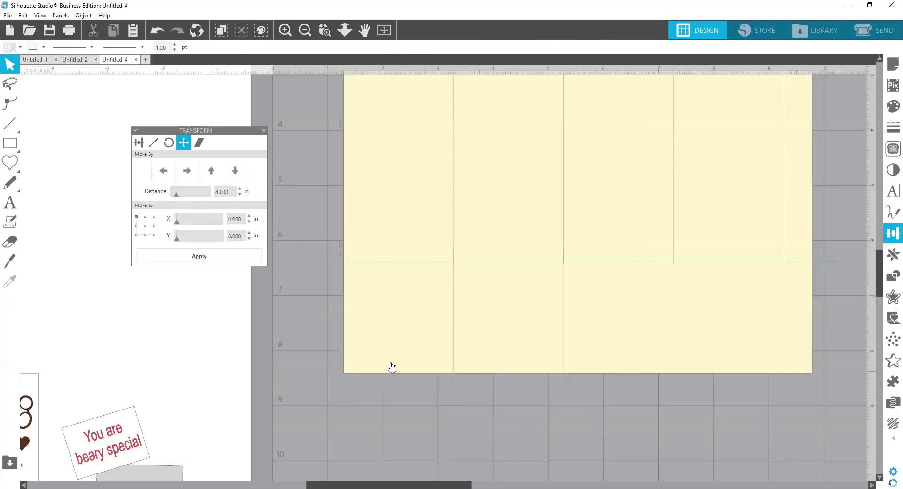
Step: Copy the second red line to below the third green score line, and place another copy about 0.7 in further right
left_click(563, 315)
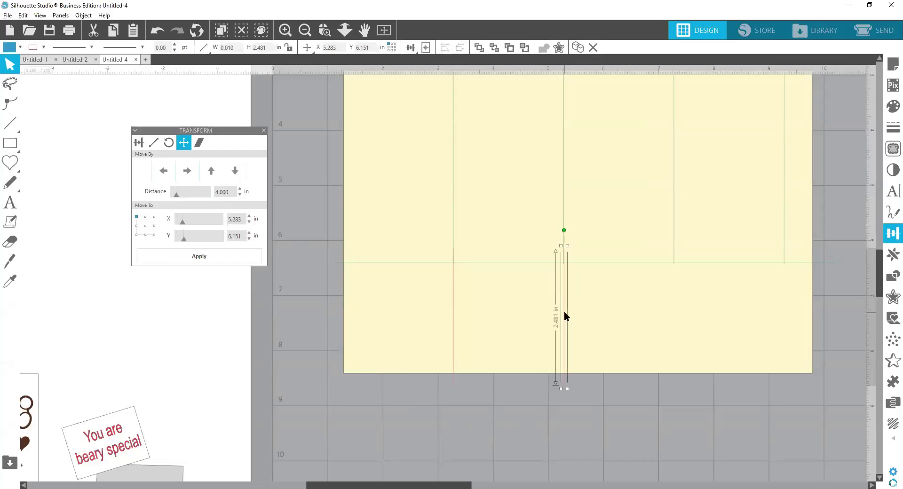
left_click_drag(566, 316, 675, 314)
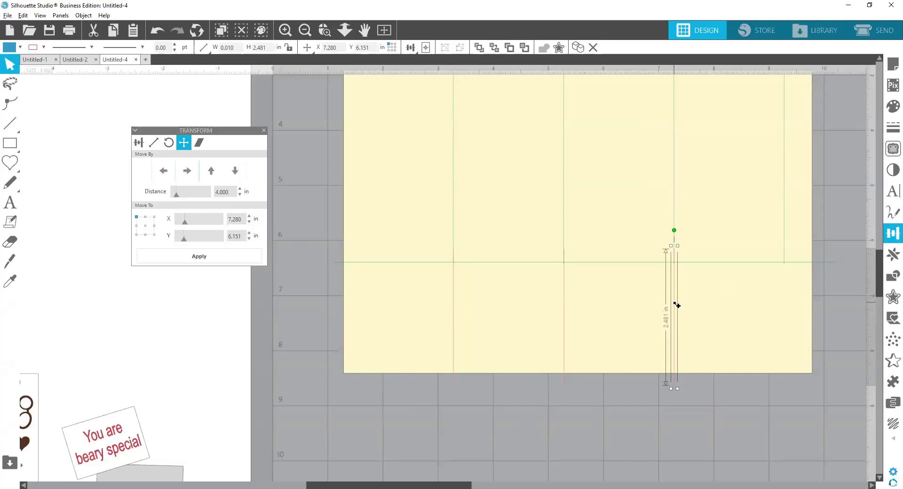
left_click_drag(675, 304, 714, 299)
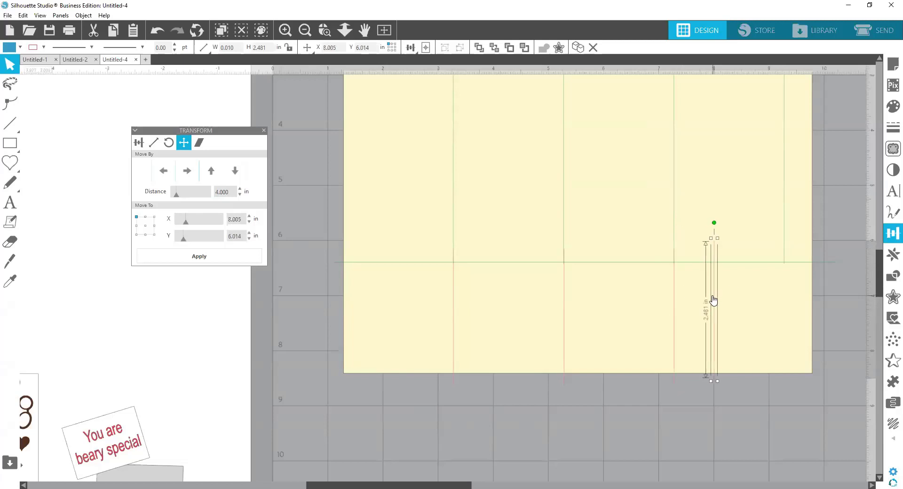
Step: Left-align the rightmost red line with the rectangle's left edge
double_click(714, 300)
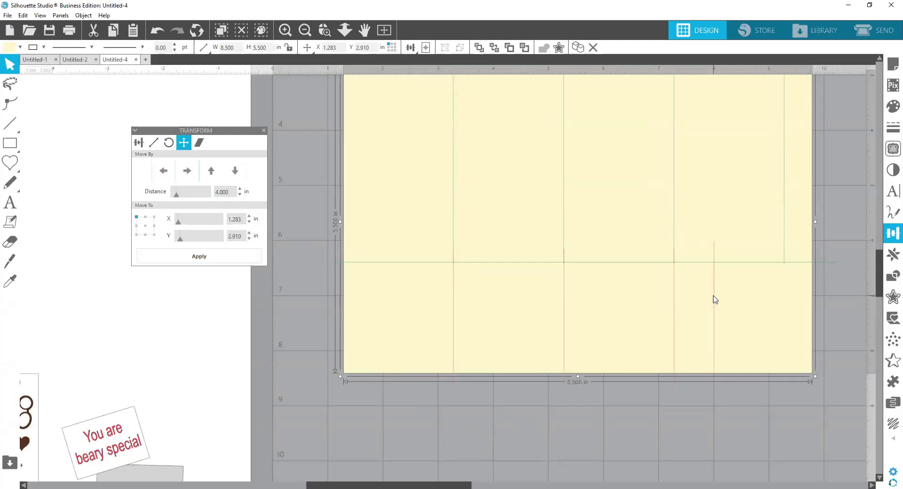
left_click(715, 382)
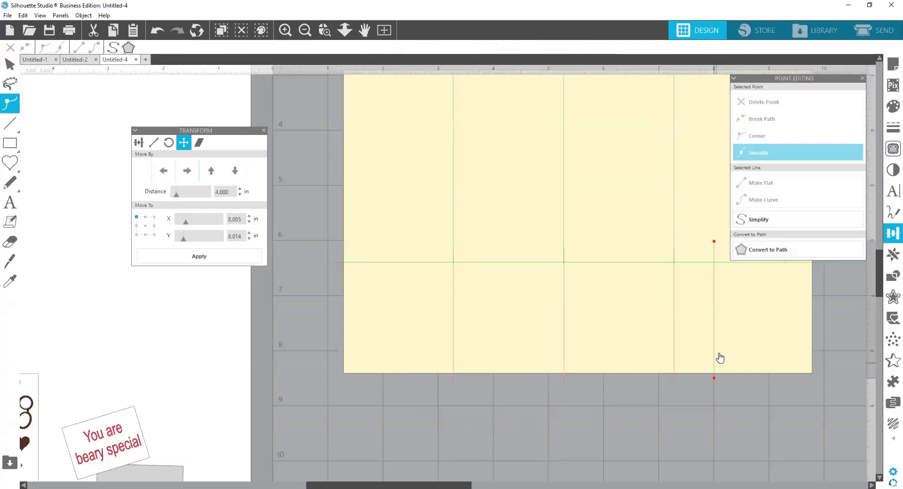
double_click(715, 383)
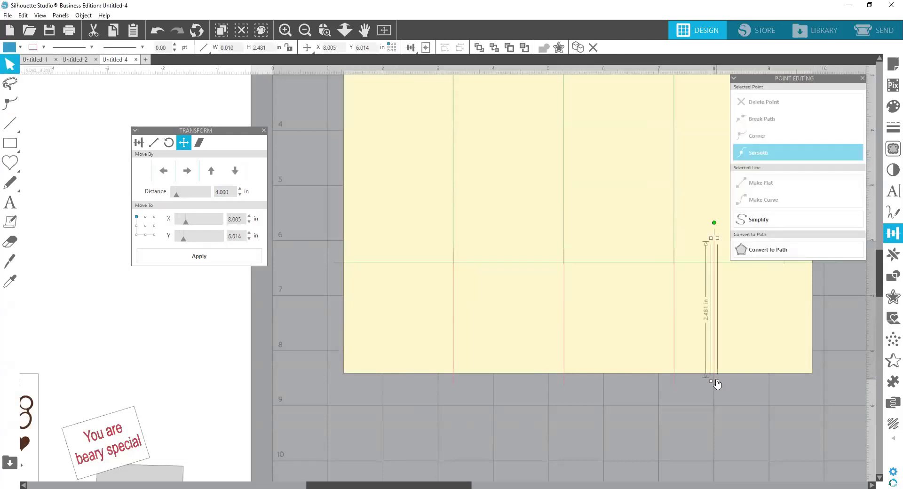
left_click(733, 346)
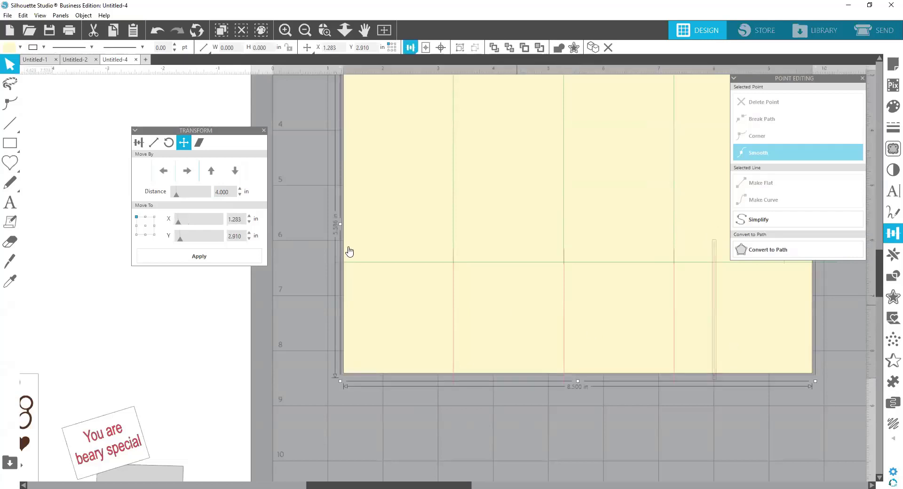
left_click(409, 48)
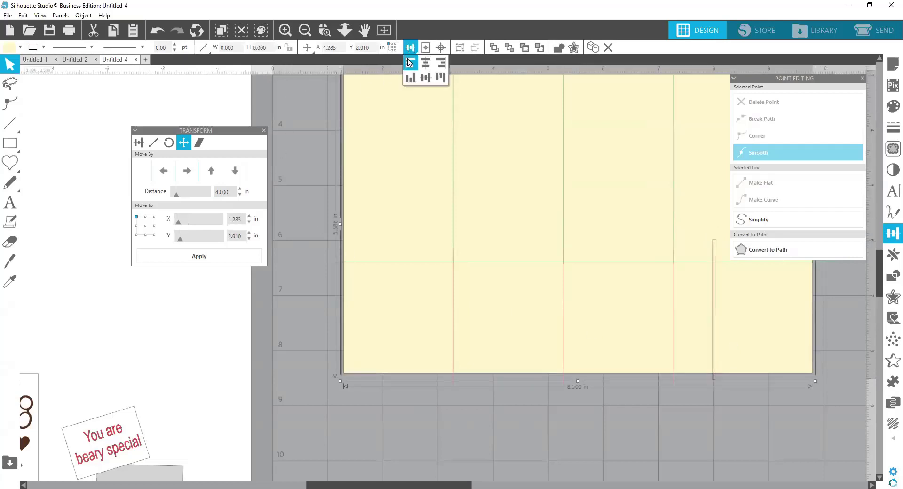
left_click(409, 62)
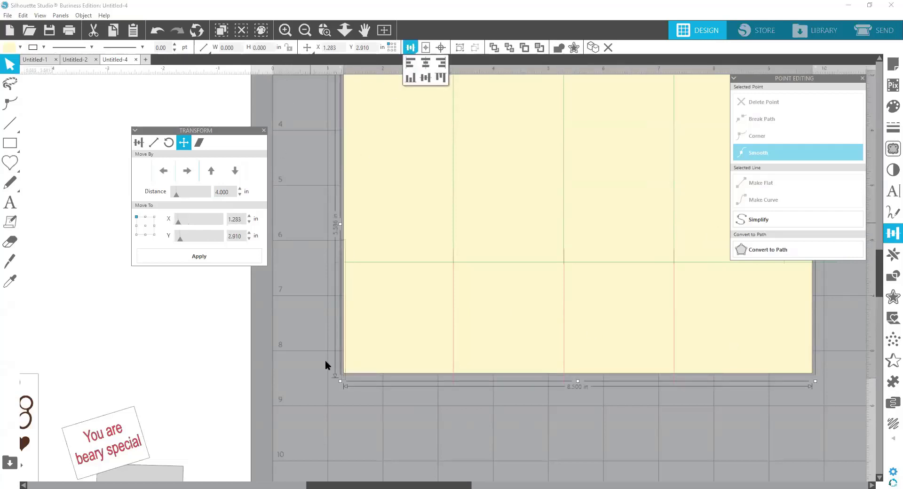
left_click(326, 361)
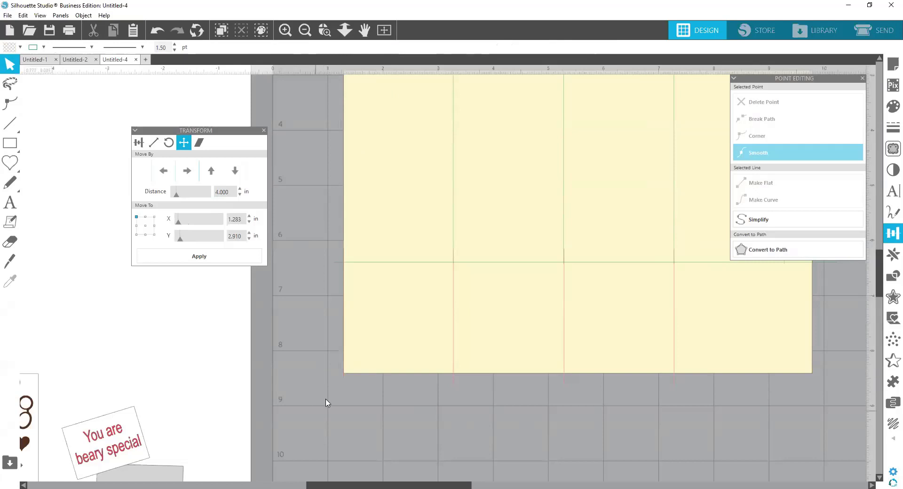
Step: Move the red line on the rectangle's left edge 8 in to the right and close the point editing options
left_click(343, 376)
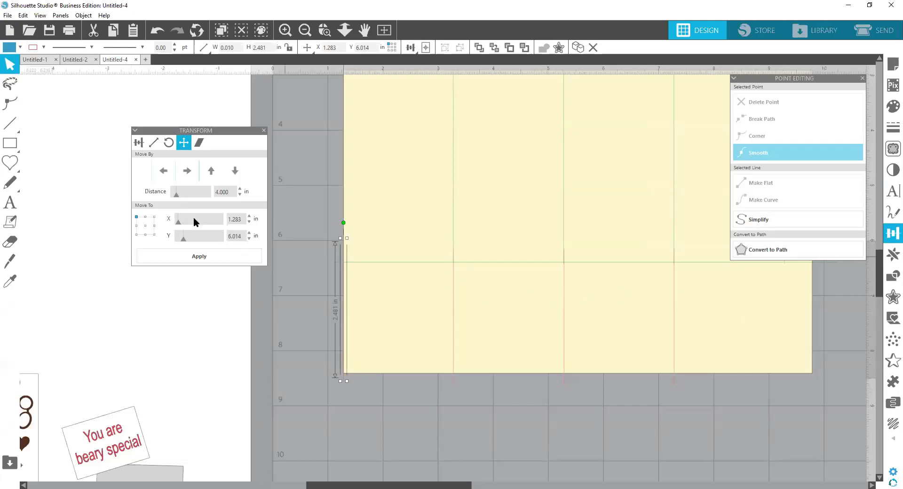
left_click_drag(219, 192, 212, 192)
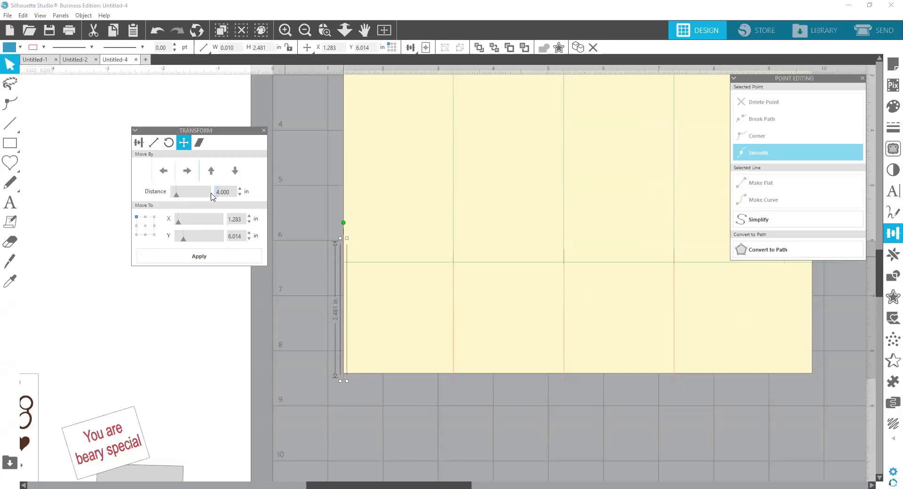
type("8")
left_click(186, 171)
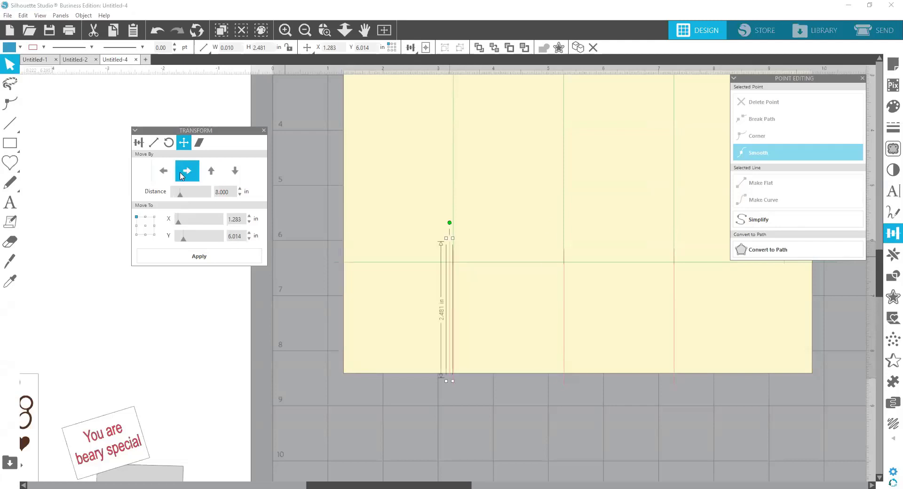
left_click(862, 79)
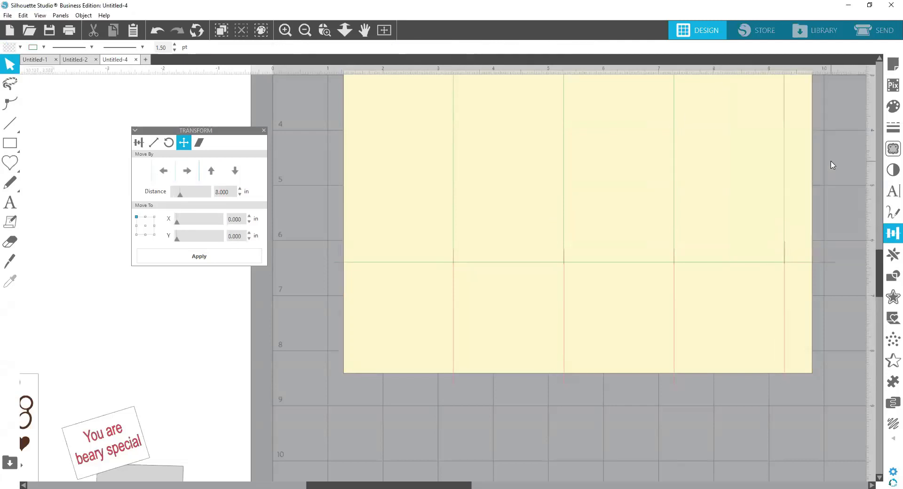
scroll(832, 166, "up", 2)
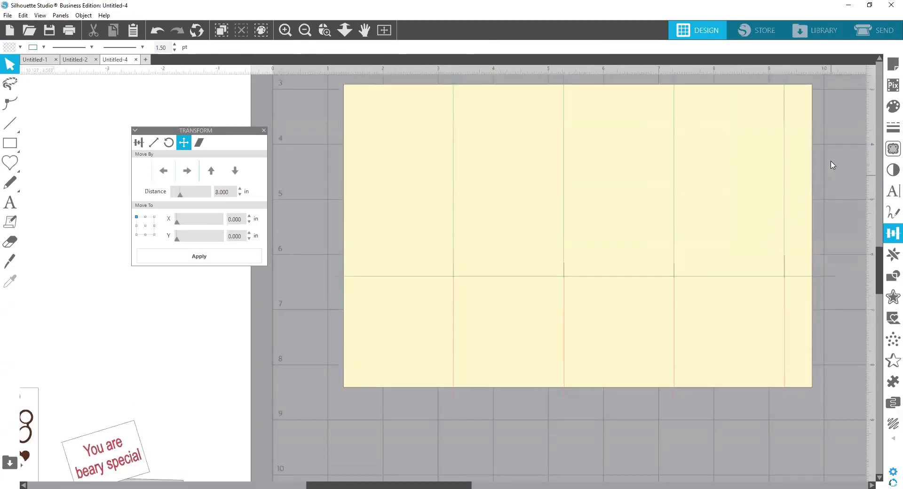
left_click(305, 30)
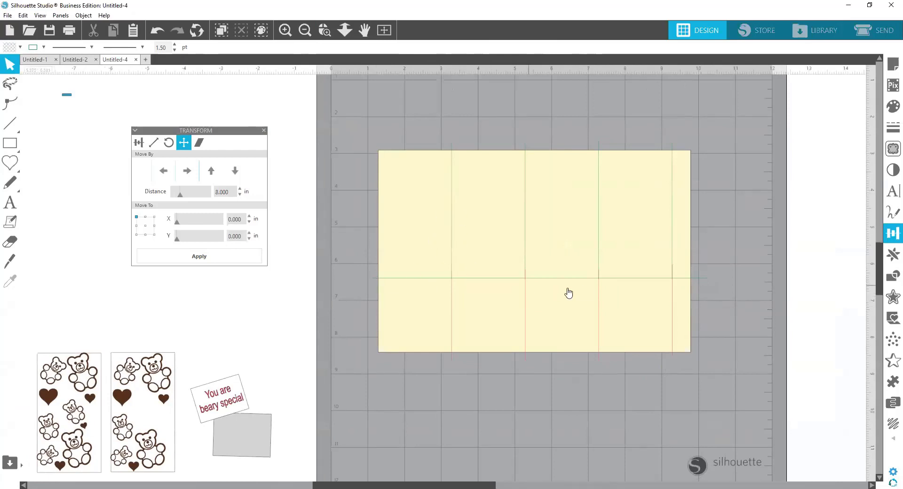
Step: Nudge the rightmost red line down until its top meets the horizontal green line, and slightly left onto the fourth vertical green line
left_click(672, 299)
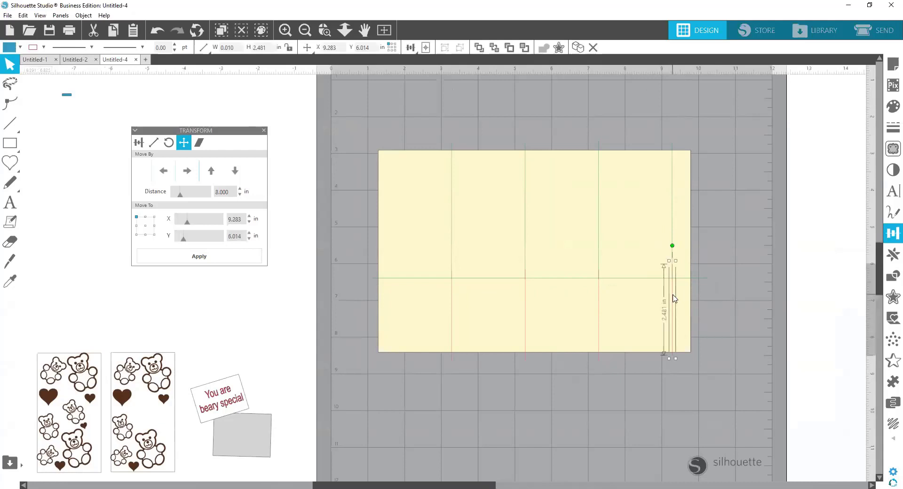
key("Down")
key("Down")
key("Down")
key("Down")
key("Down")
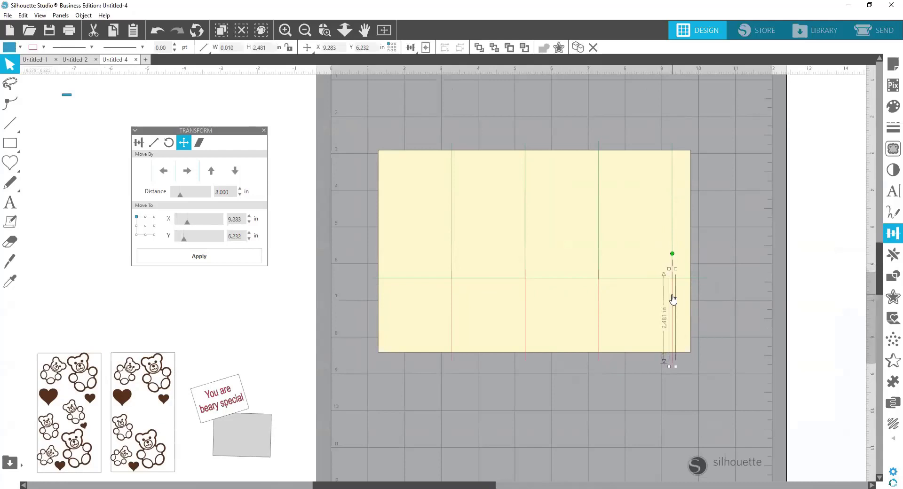
left_click(324, 29)
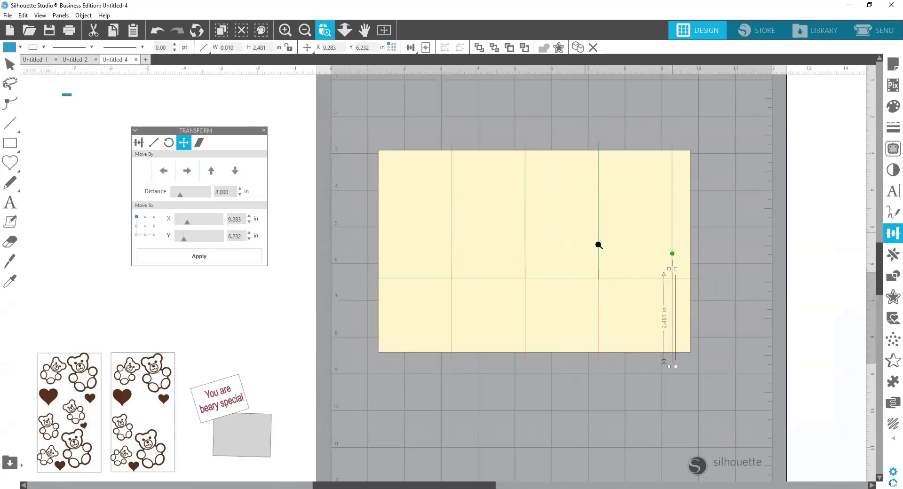
left_click_drag(597, 208, 708, 295)
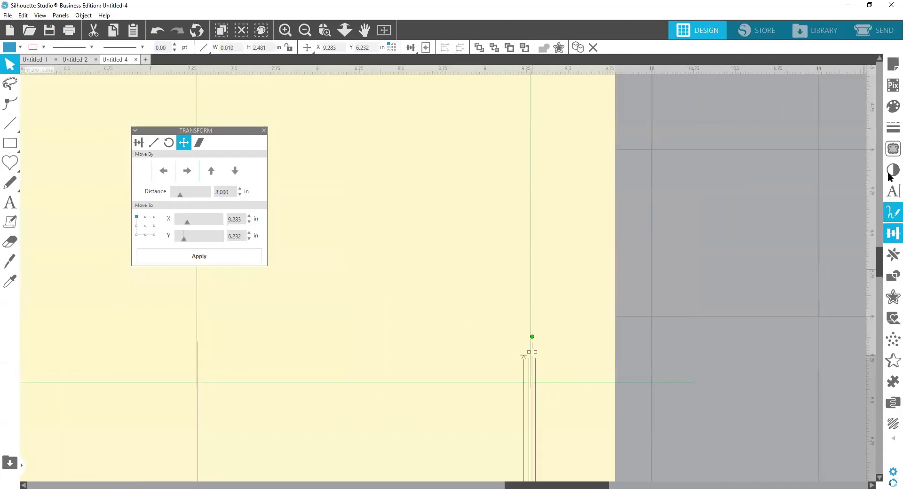
key("Down")
key("Down")
key("Down")
key("Down")
key("Down")
key("Down")
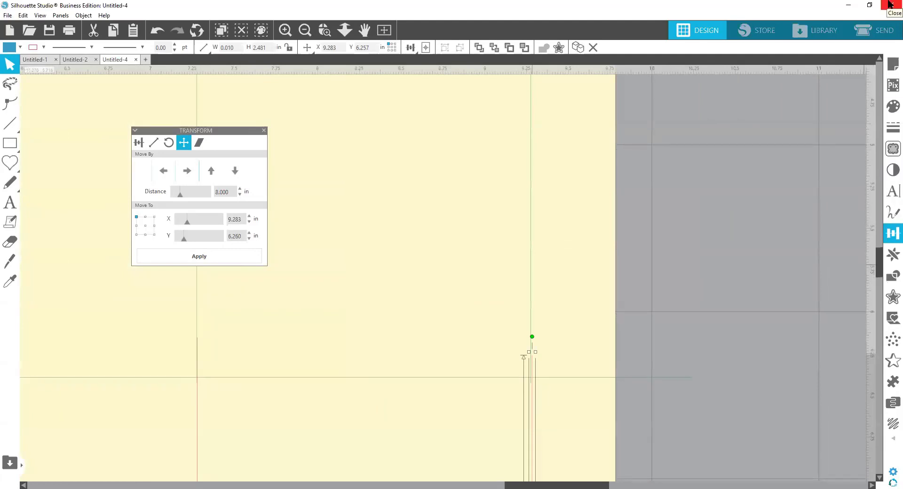
key("Down")
key("Down")
key("Down")
key("Down")
key("Down")
key("Down")
key("Down")
key("Down")
key("Down")
key("Down")
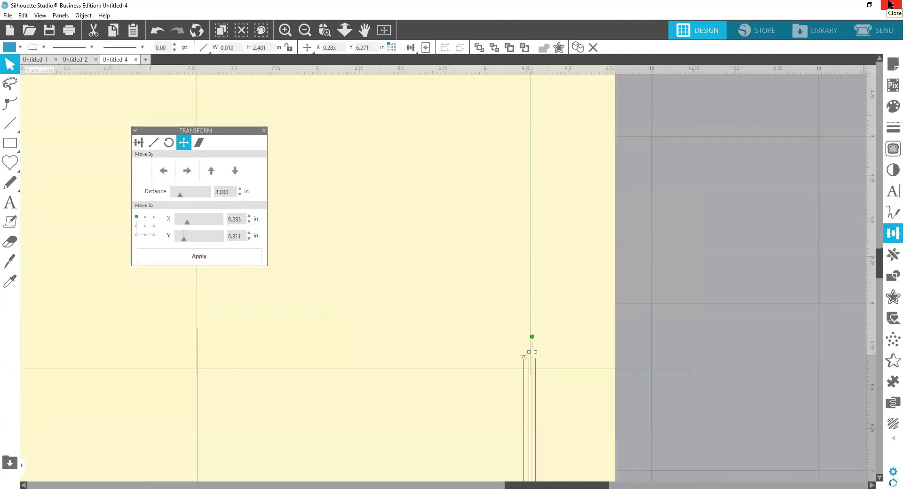
key("Down")
key("Down")
key("Down")
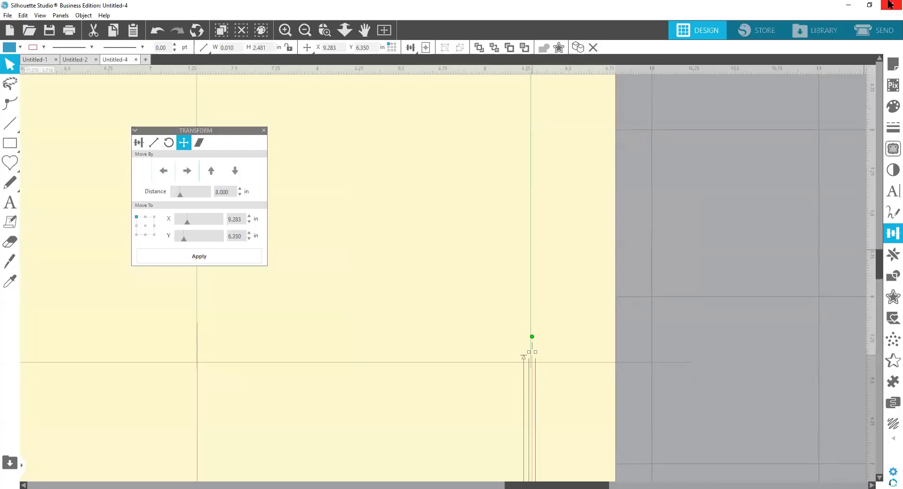
key("Down")
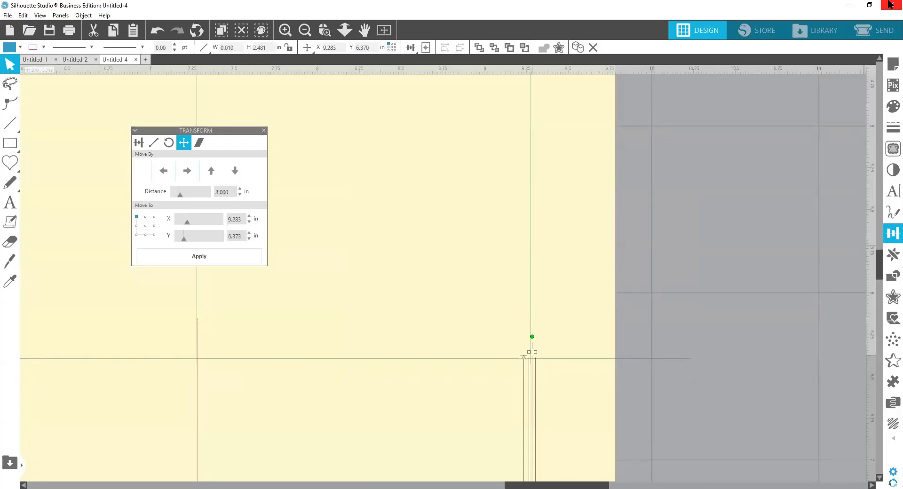
key("Down")
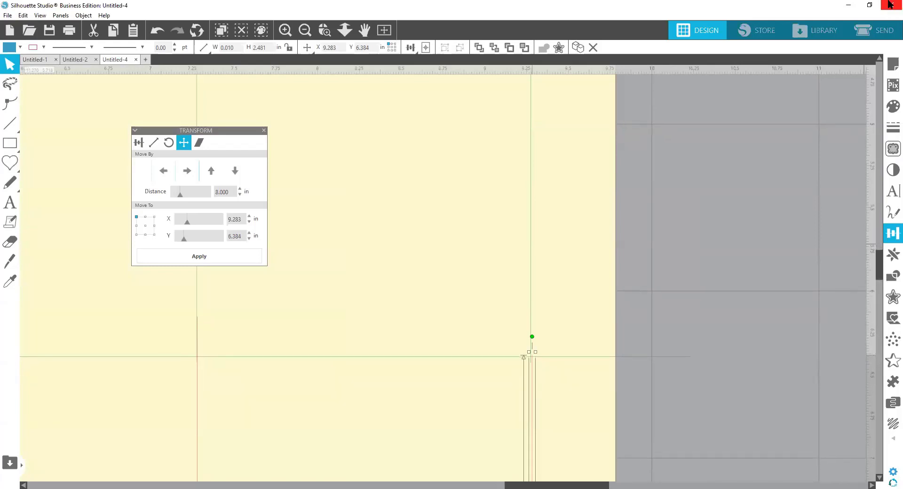
key("Down")
key("Left")
key("Left")
key("Left")
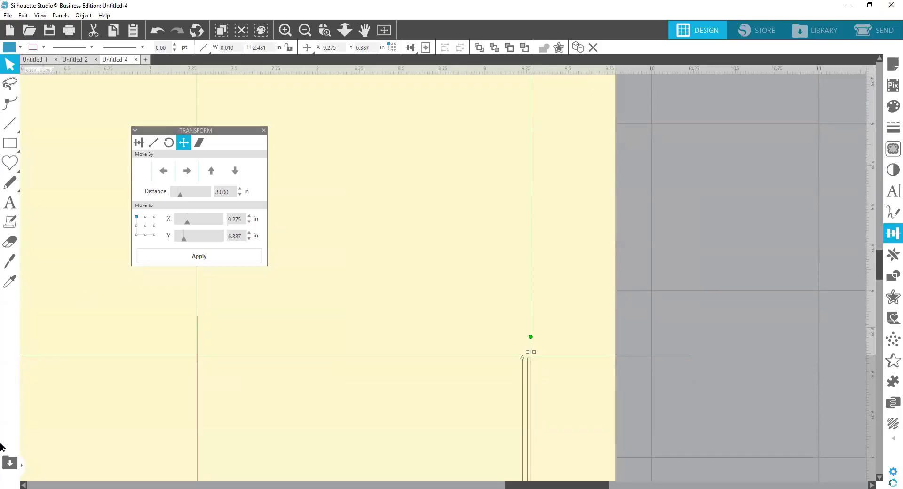
Step: Nudge the third red line down until its top end meets the horizontal green score line
left_click(197, 331)
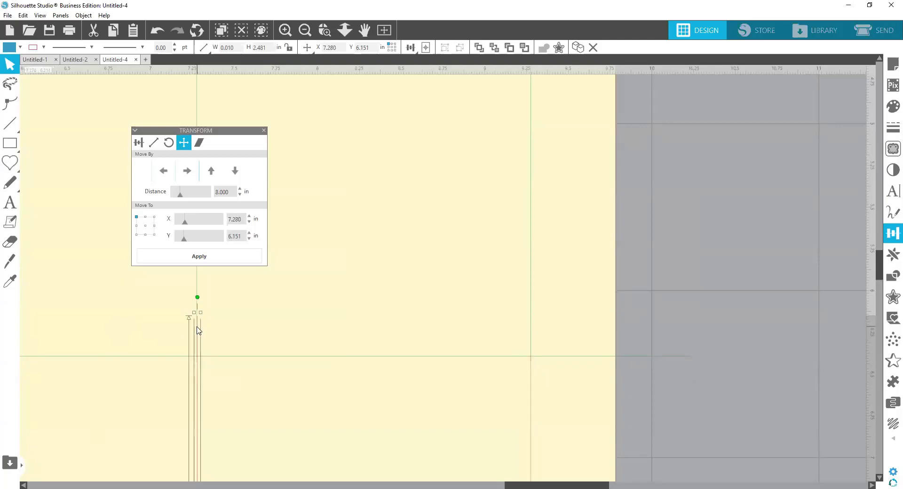
key("Down")
key("Down")
key("Down")
key("Down")
key("Down")
key("Down")
key("Down")
key("Down")
key("Down")
key("Down")
key("Down")
key("Down")
key("Down")
key("Down")
key("Down")
key("Down")
key("Down")
key("Down")
key("Down")
key("Down")
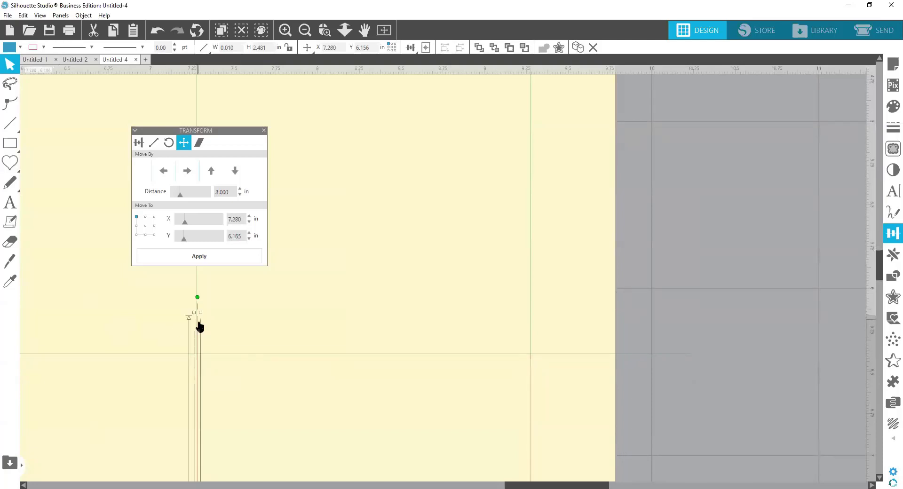
key("Down")
key("Down")
key("Down")
key("Down")
key("Down")
key("Down")
key("Down")
key("Down")
key("Down")
key("Down")
key("Down")
key("Down")
key("Down")
key("Down")
key("Down")
key("Down")
key("Down")
key("Down")
key("Down")
key("Down")
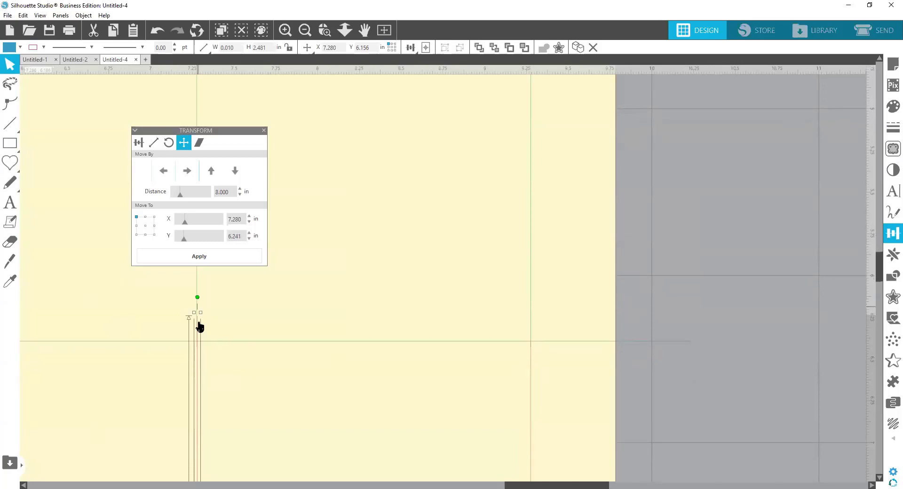
key("Down")
key("Down")
key("Down")
key("Down")
key("Down")
key("Down")
key("Down")
key("Down")
key("Down")
key("Down")
key("Down")
key("Down")
key("Down")
key("Down")
key("Down")
key("Down")
key("Down")
key("Down")
key("Down")
key("Down")
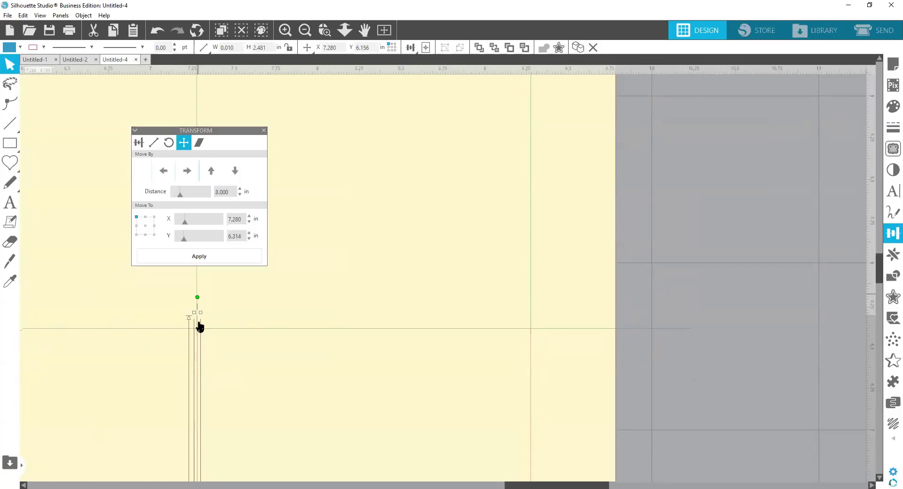
key("Down")
key("Down")
key("Down")
key("Down")
key("Down")
key("Down")
key("Down")
key("Down")
key("Down")
key("Down")
key("Down")
key("Down")
key("Down")
key("Down")
key("Down")
key("Down")
key("Down")
key("Down")
key("Down")
key("Down")
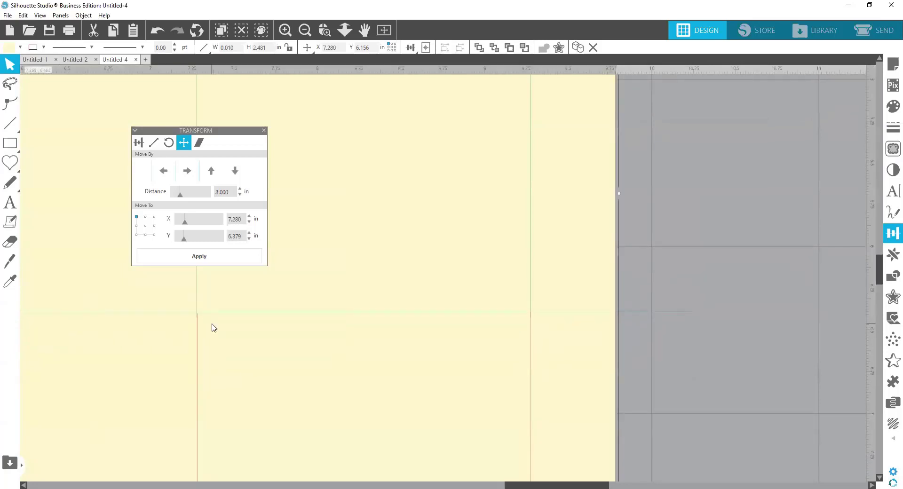
key("Down")
key("Down")
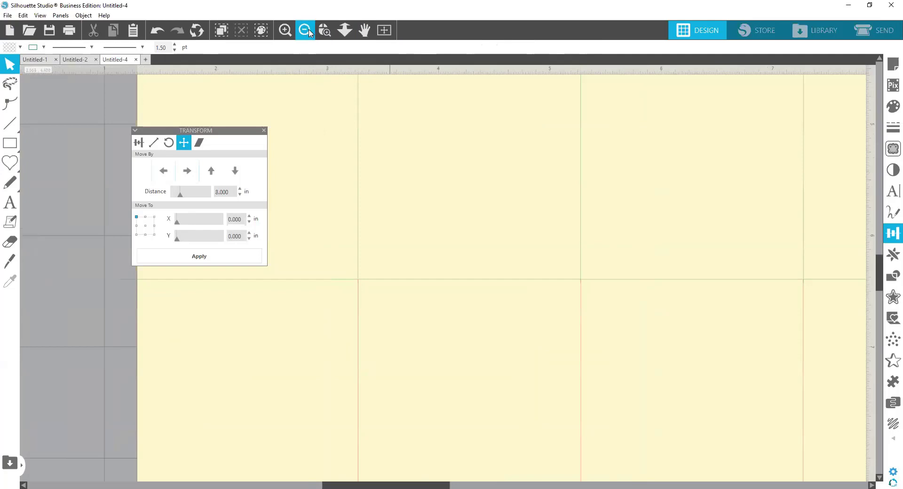
Step: Draw a red diagonal line, about 0.57 in wide and 0.37 in high, from the fourth score line's horizontal crossing up to the rectangle's right edge
left_click(305, 31)
left_click(304, 30)
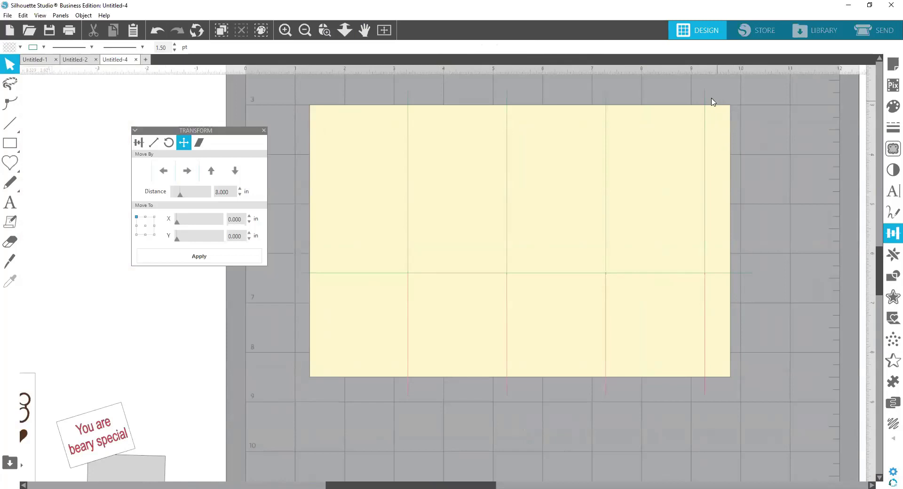
left_click(8, 269)
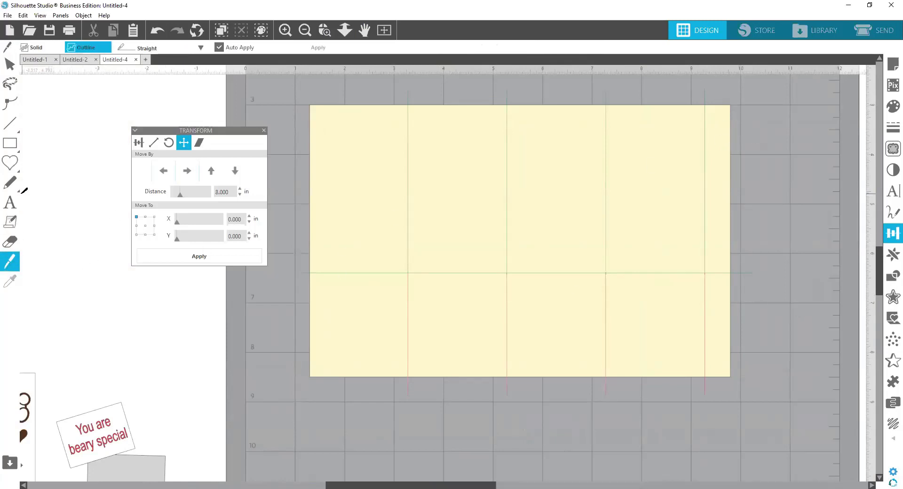
left_click(10, 124)
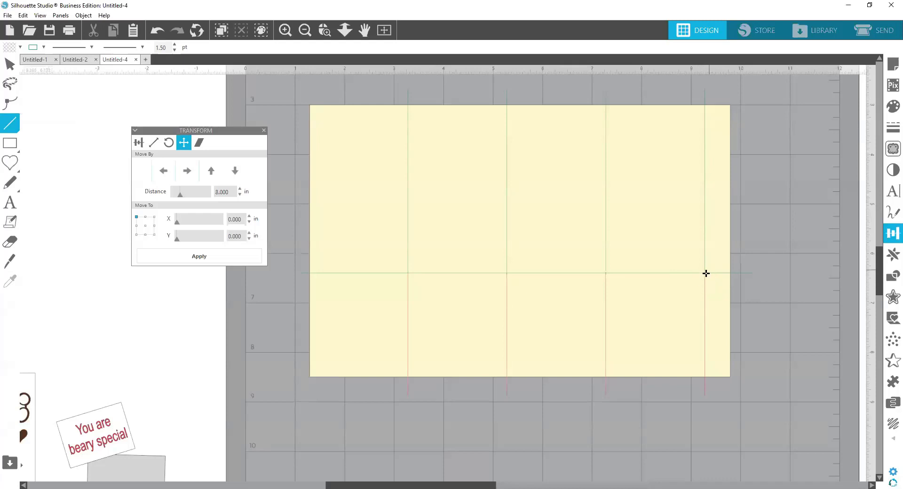
left_click(704, 273)
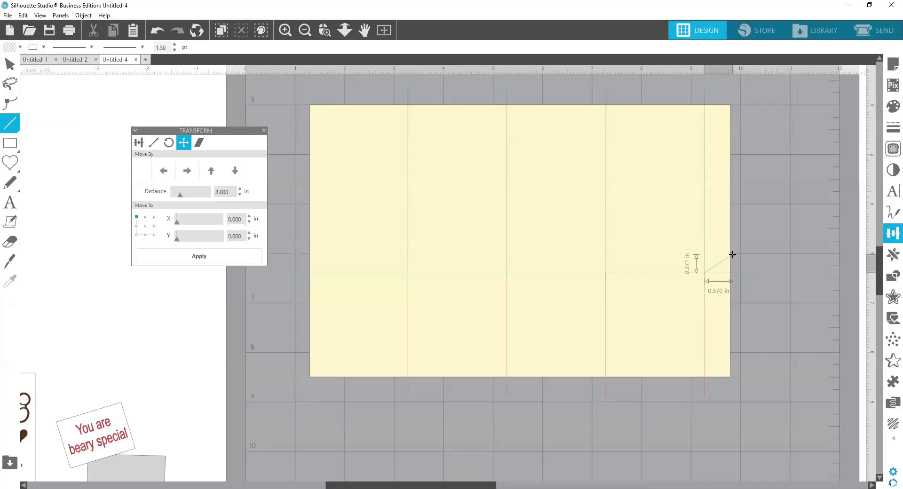
left_click(732, 254)
key("v")
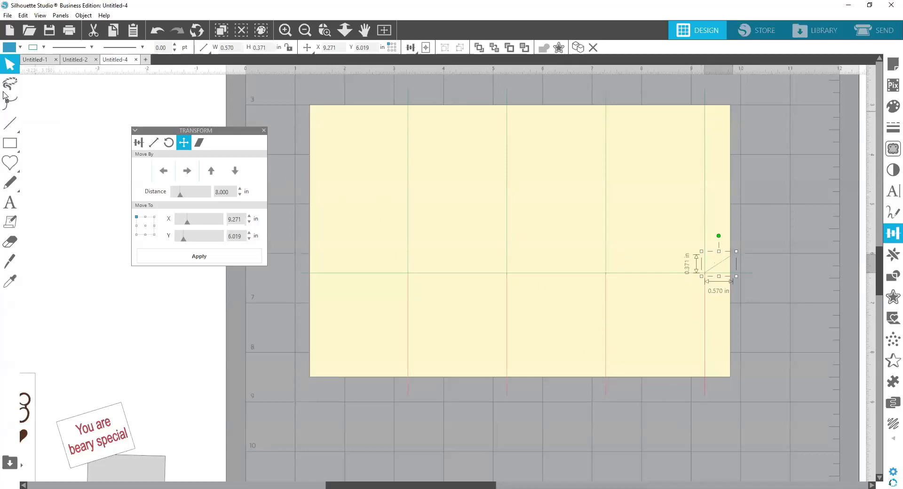
left_click(20, 47)
left_click(34, 47)
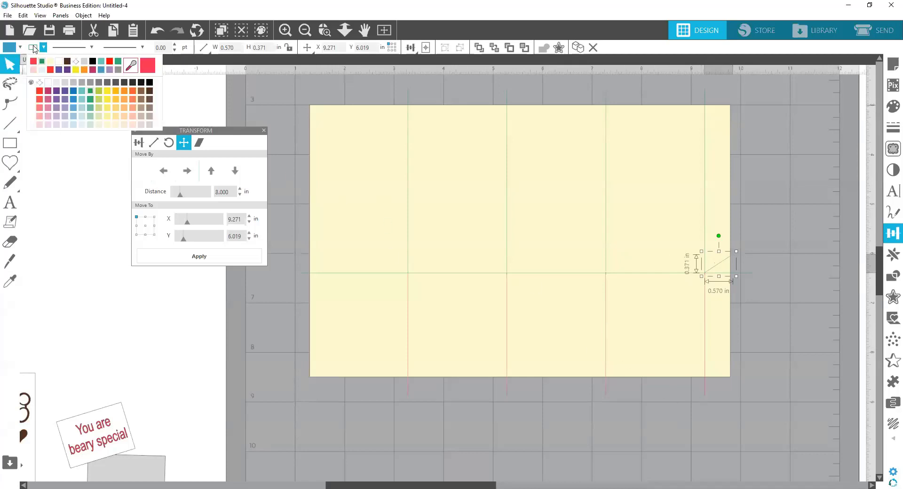
left_click(810, 313)
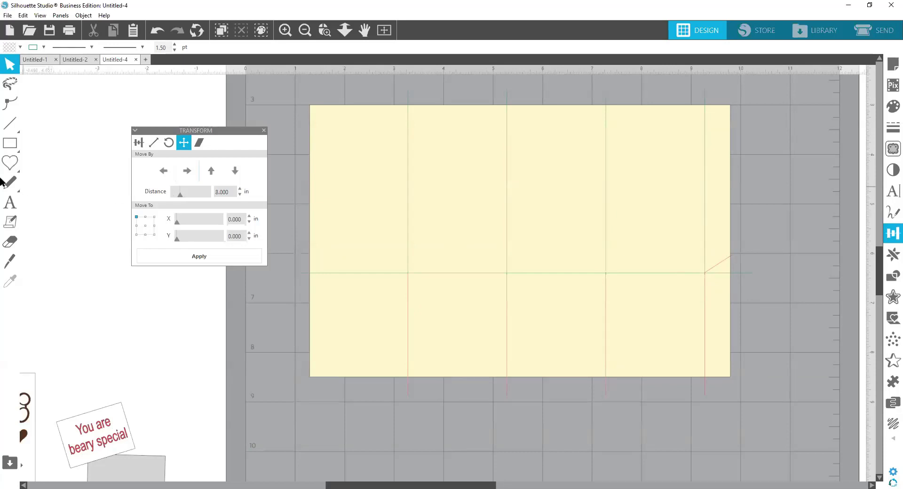
Step: Draw a red diagonal line, about 0.67 in wide and 0.54 in high, from the fourth score line's top down past the rectangle's right edge
left_click(10, 123)
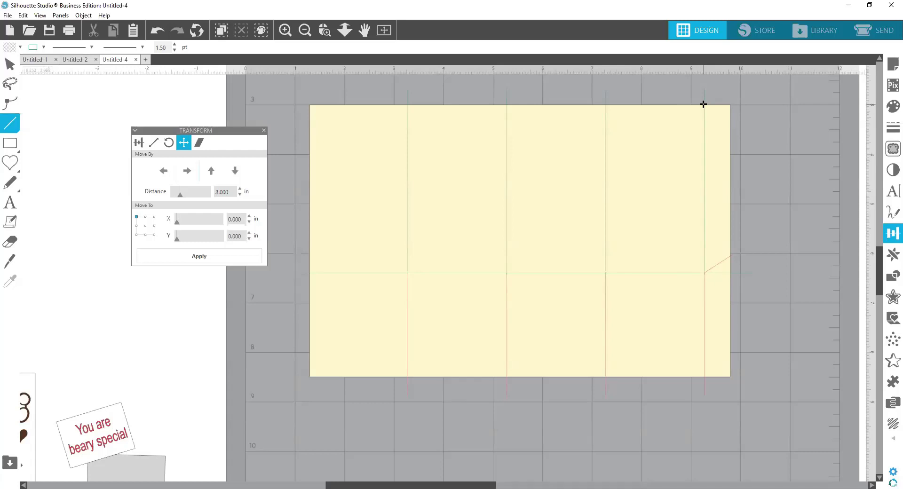
left_click(703, 104)
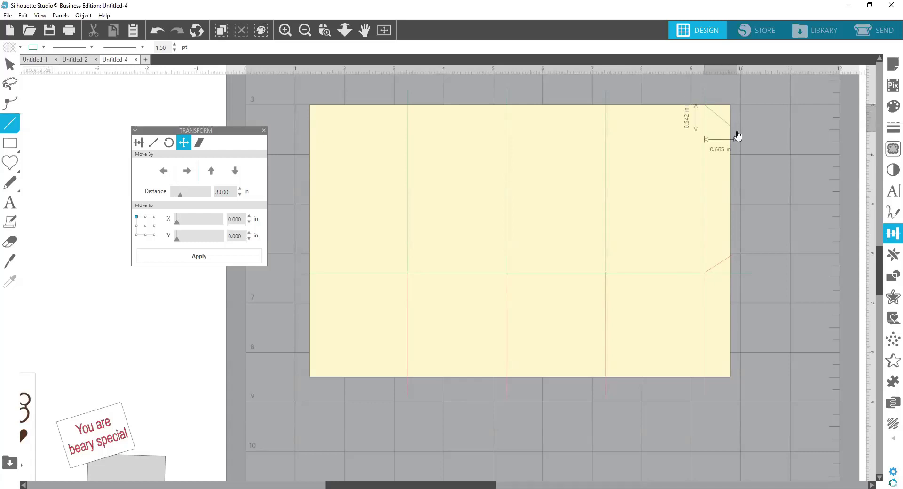
left_click(737, 136)
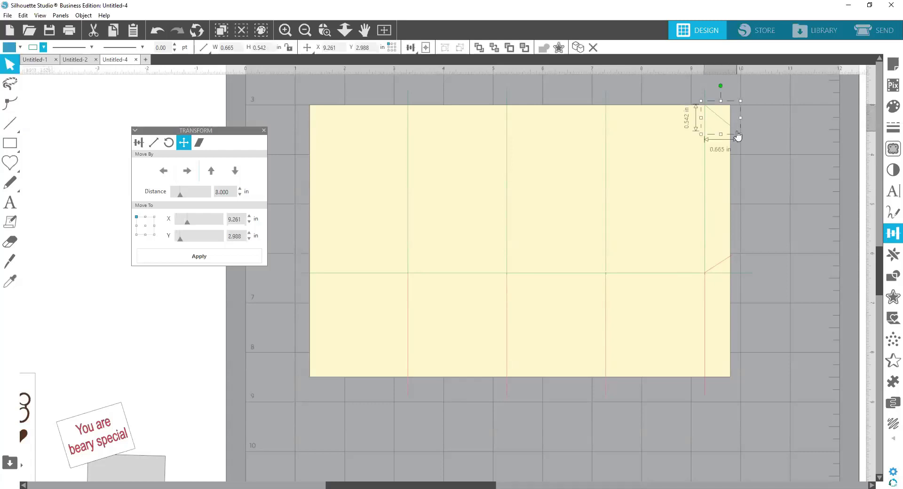
left_click(35, 49)
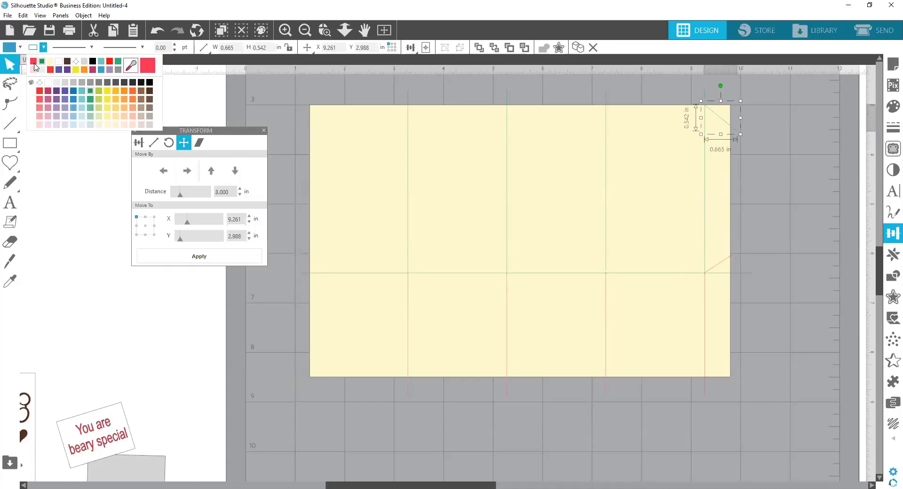
left_click(34, 64)
left_click(784, 146)
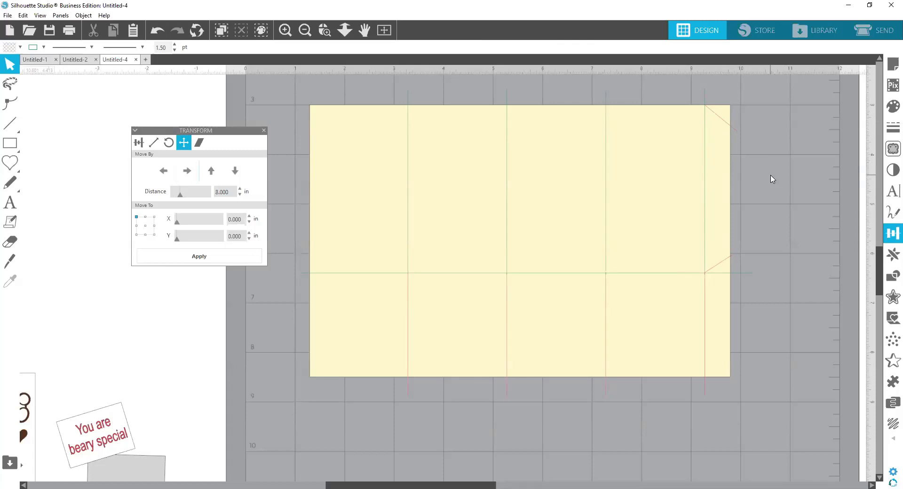
Step: Open the send settings and organize the cut actions by line color
left_click_drag(223, 134, 142, 135)
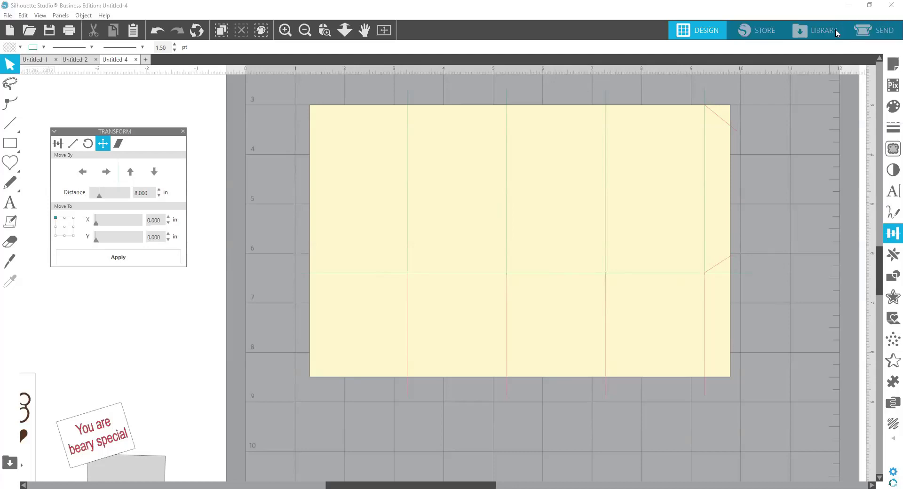
left_click(871, 31)
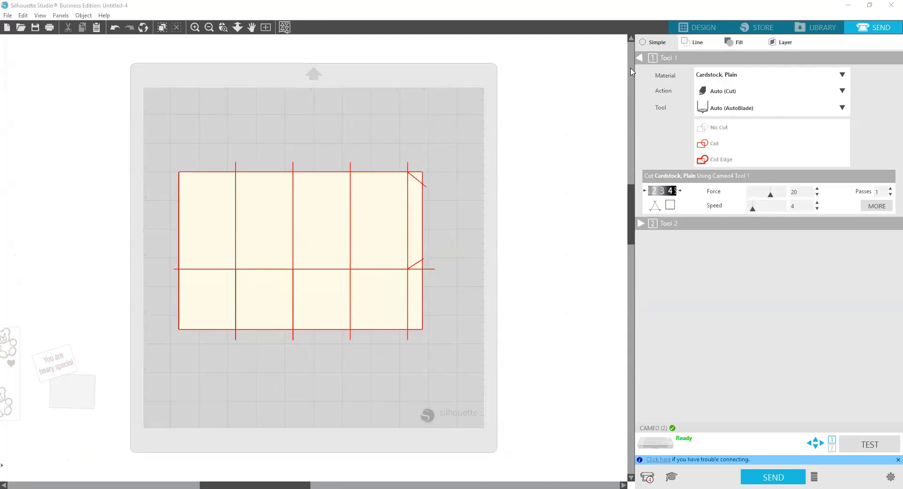
left_click(657, 44)
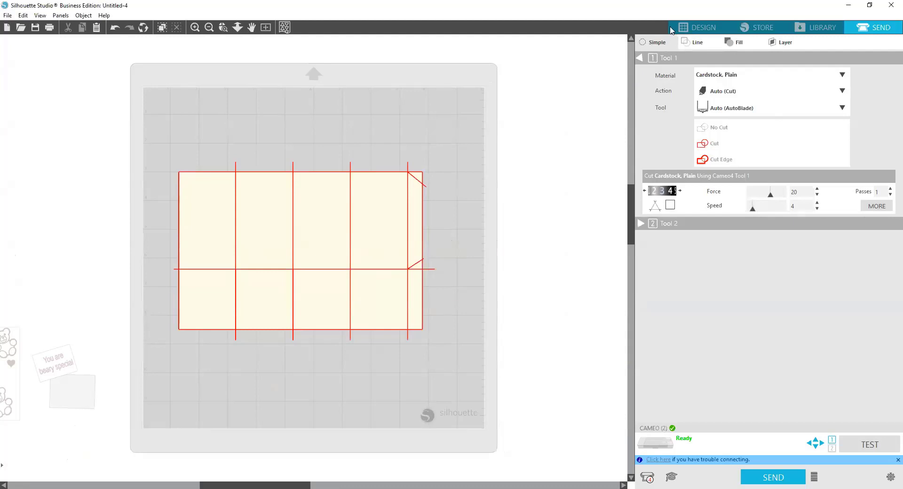
left_click(697, 43)
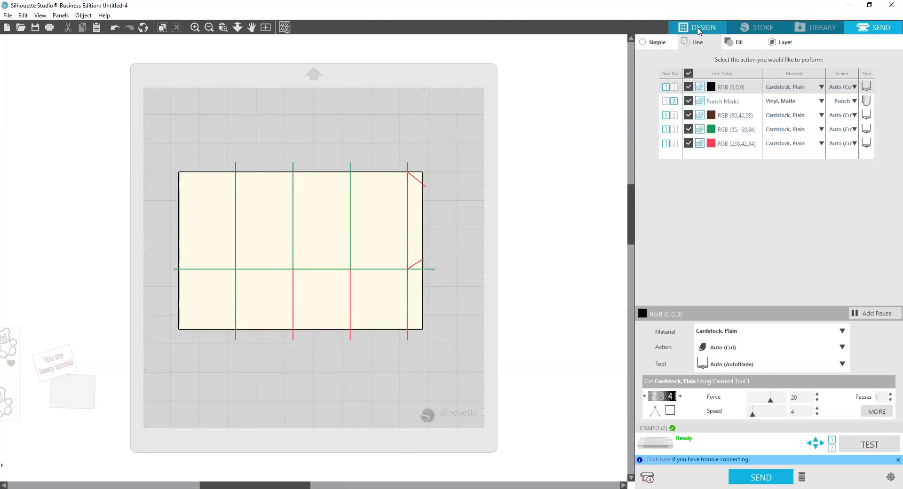
Step: Select the cream base rectangle in the design and return to the send settings to check its line color
left_click(699, 29)
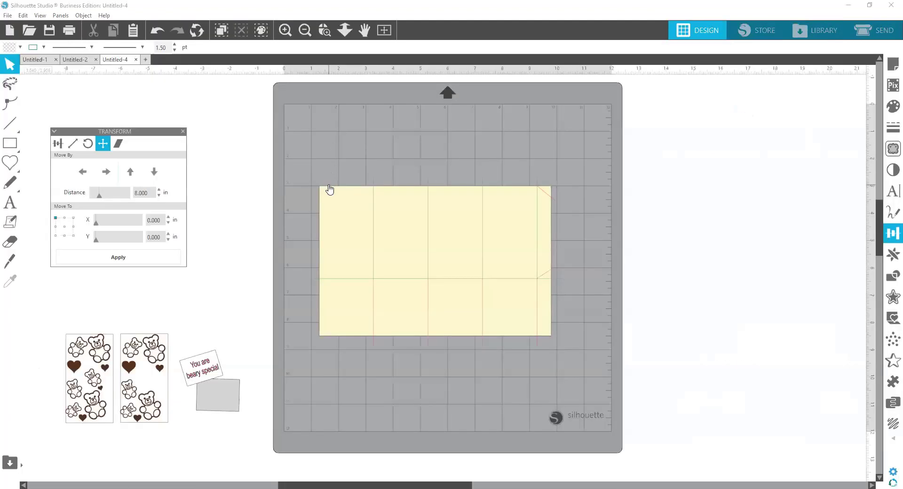
left_click(329, 189)
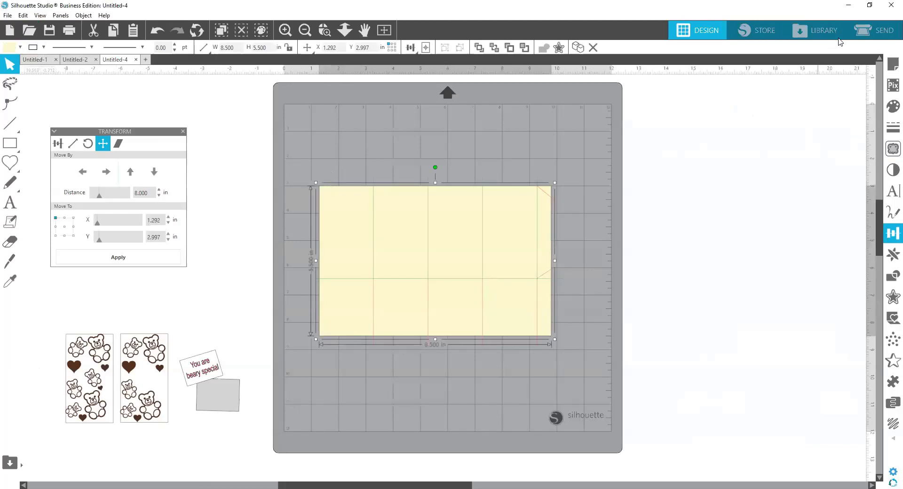
left_click(864, 34)
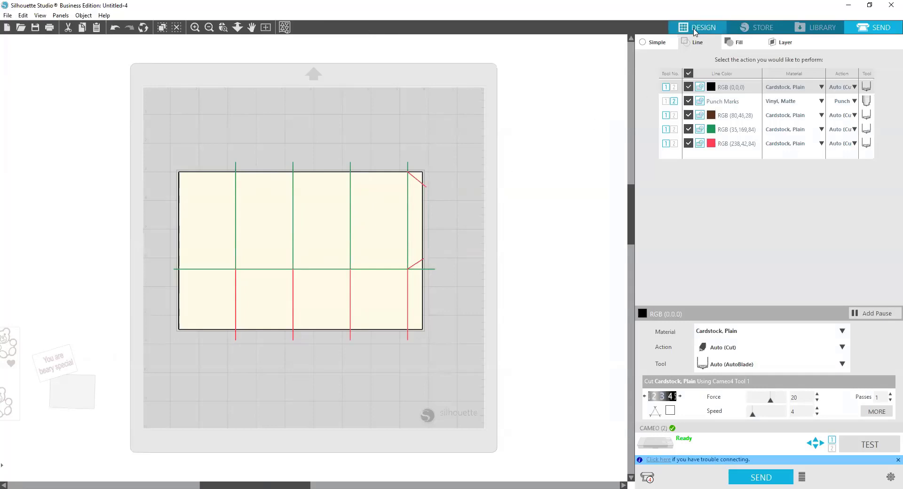
Step: Change the cream base rectangle's line color to the same red as the cut lines and return to the send settings
left_click(696, 29)
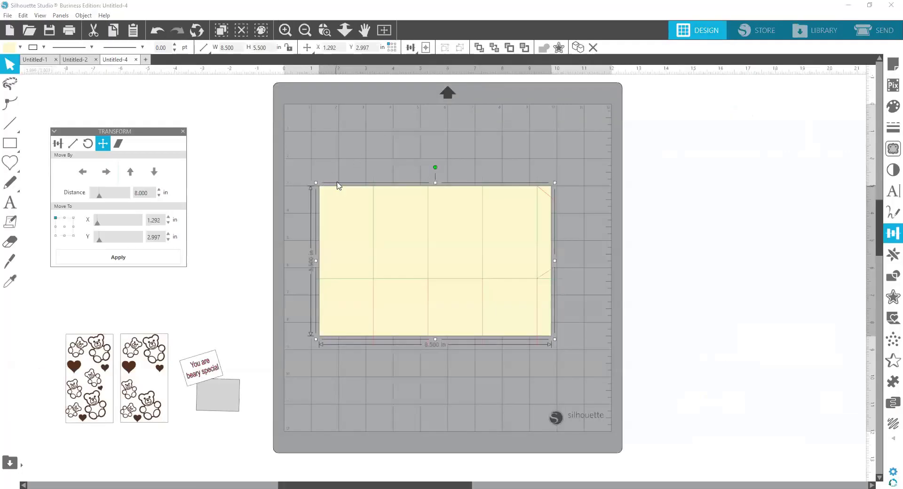
left_click(343, 168)
left_click(328, 189)
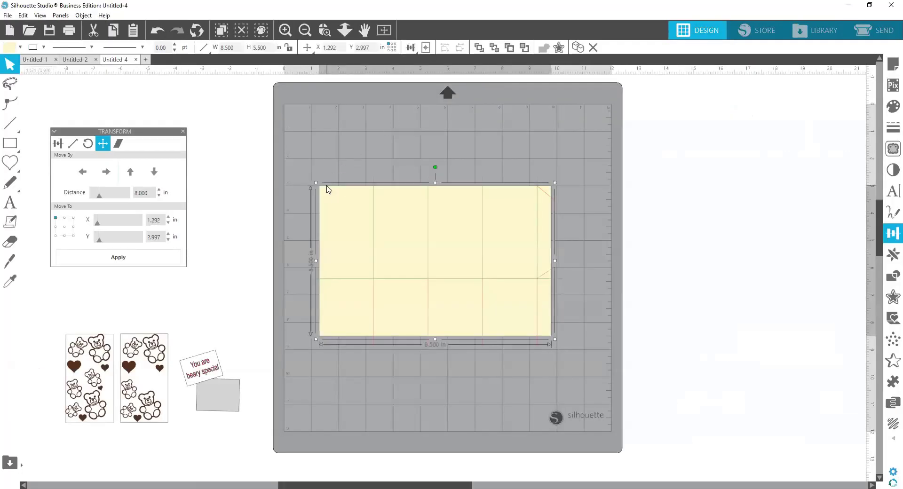
left_click(43, 47)
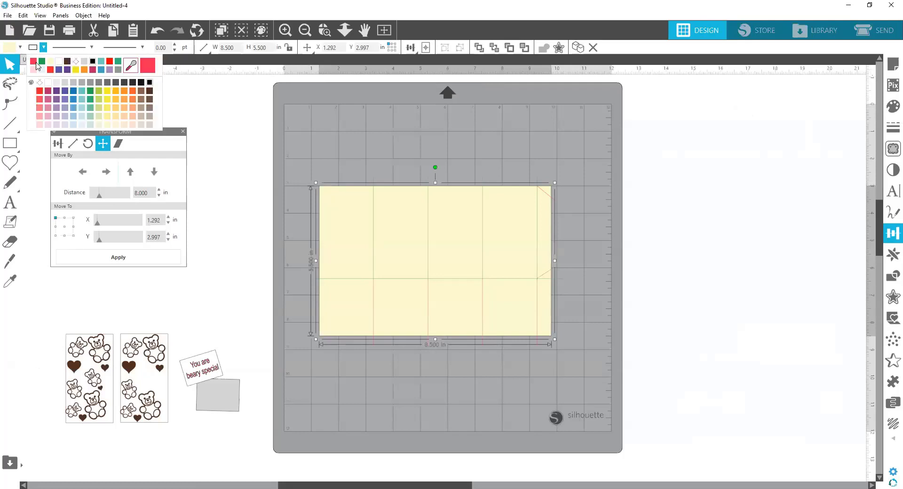
left_click(36, 63)
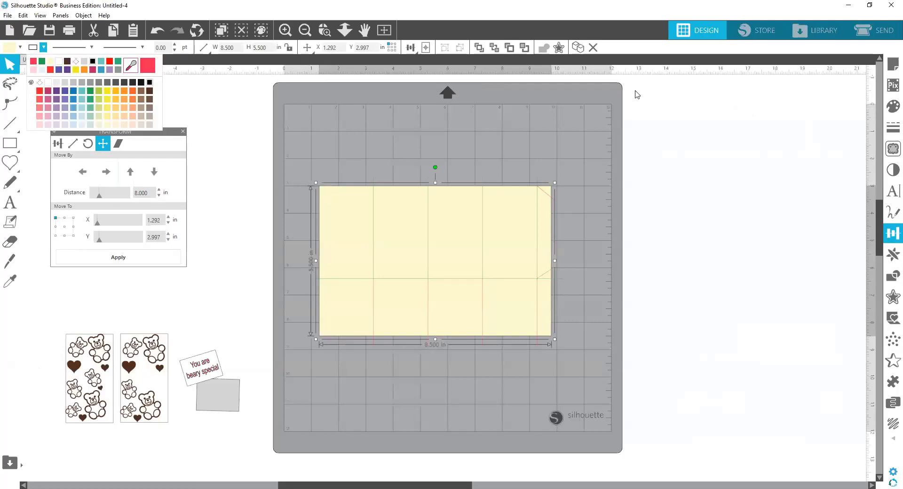
left_click(869, 34)
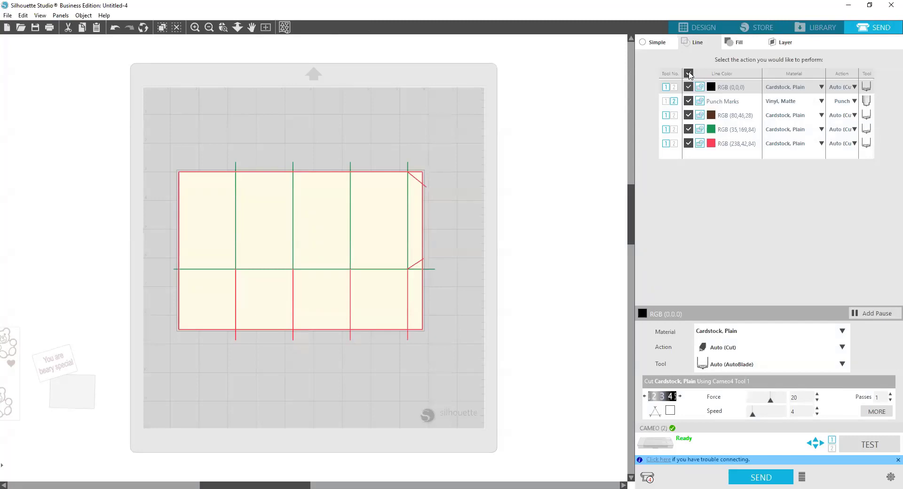
Step: Turn off all line colors, enable only the green RGB (35,169,84) lines, and set their action to Score
left_click(689, 74)
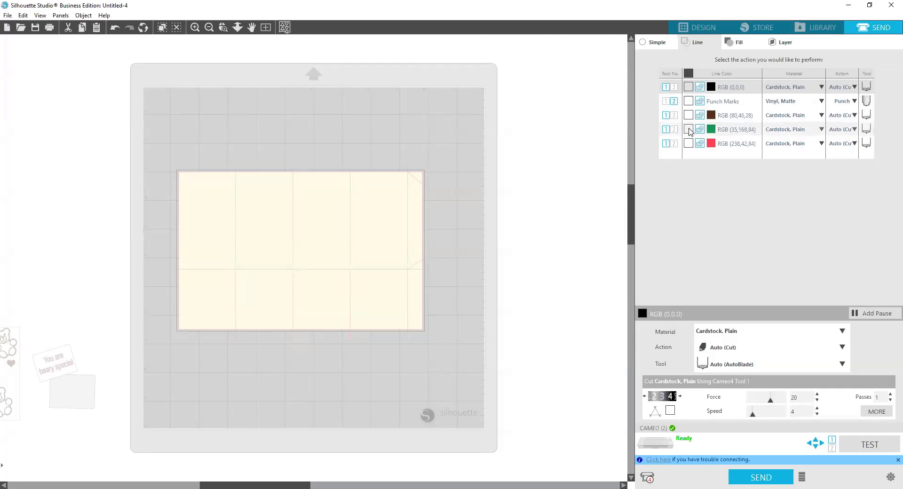
left_click(688, 129)
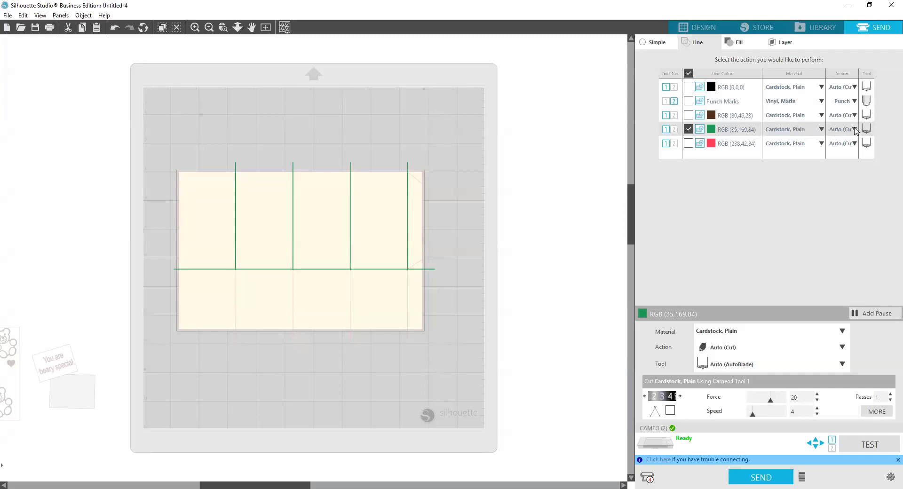
left_click(854, 129)
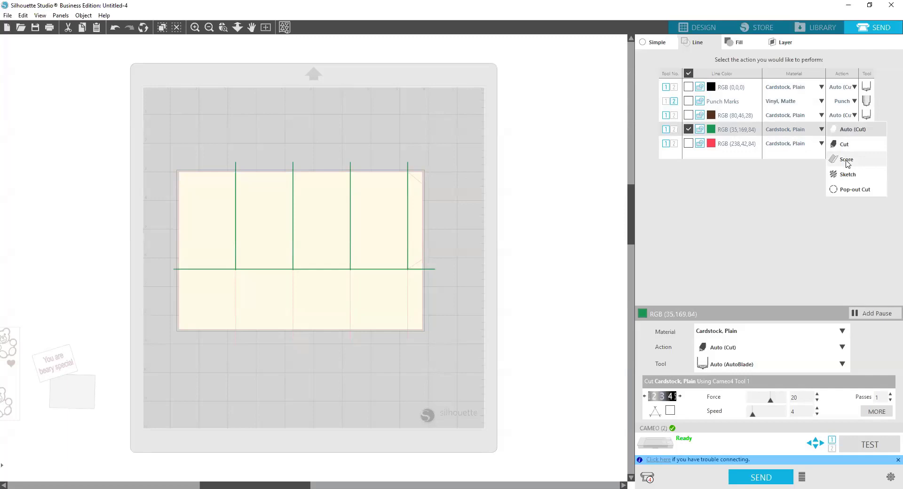
left_click(847, 160)
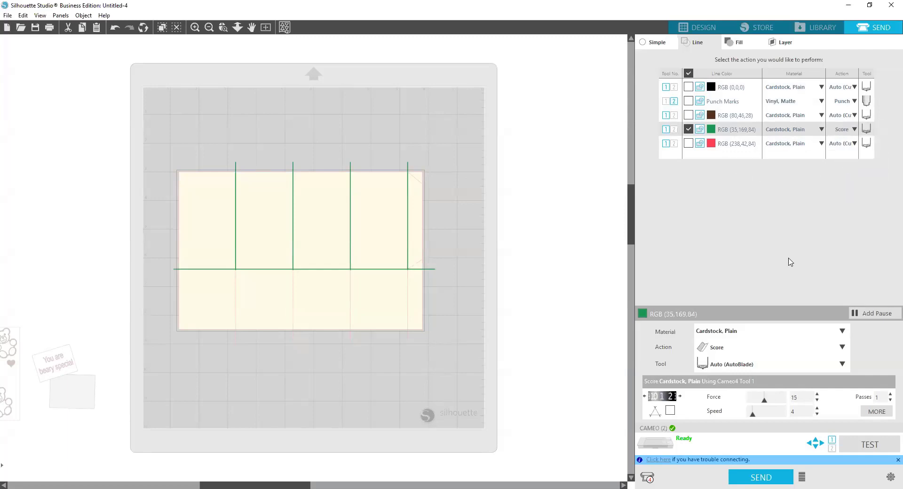
Step: Add a pause after the green score lines and enable the red RGB (238,42,84) lines for cutting
right_click(738, 133)
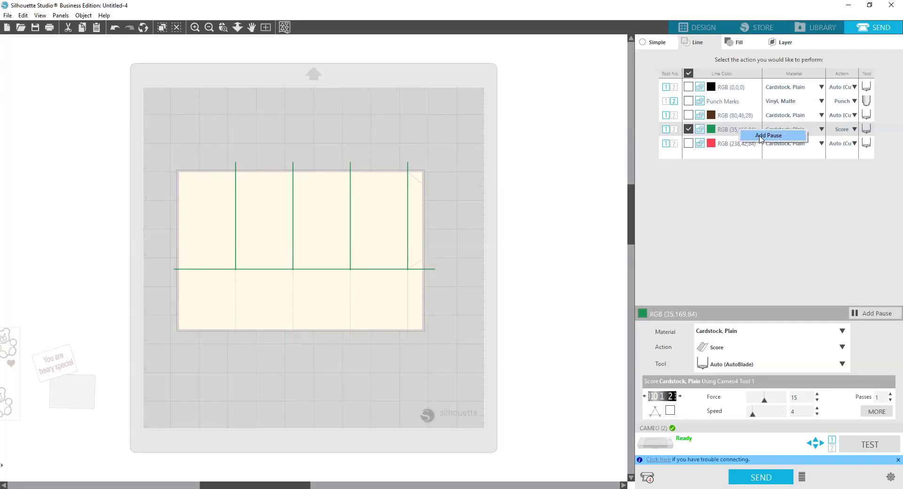
left_click(760, 138)
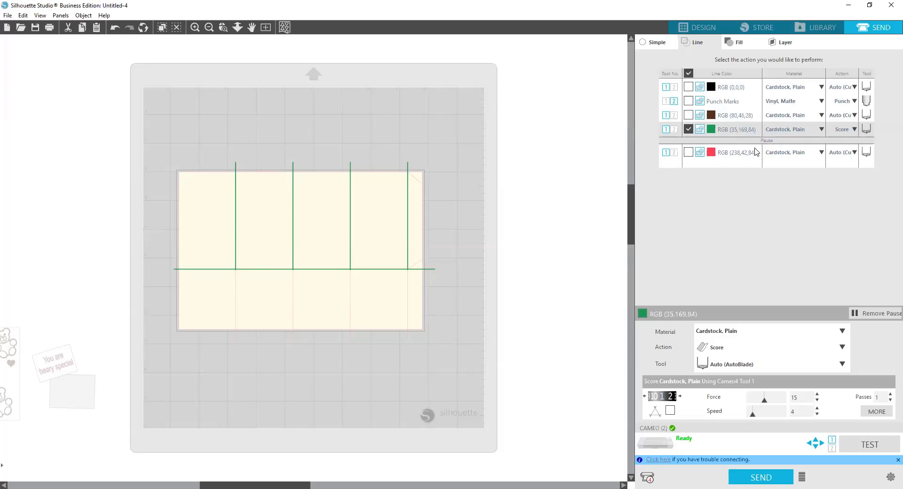
left_click(687, 153)
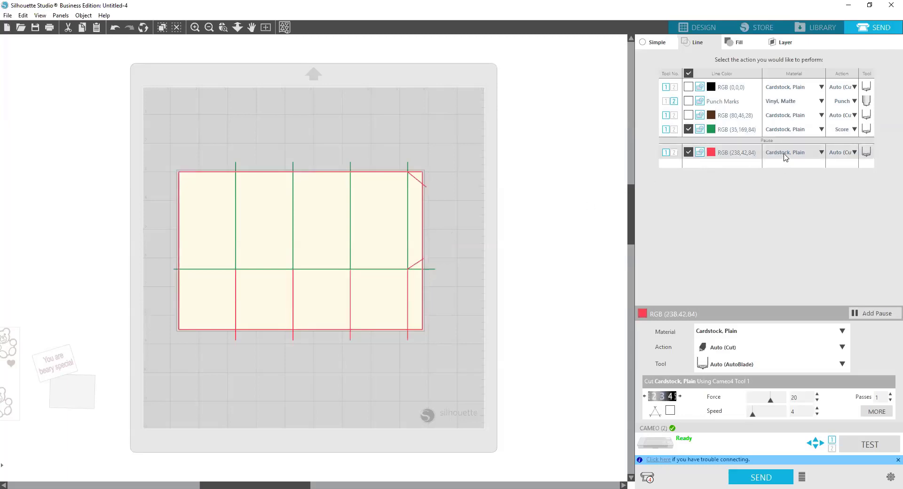
Step: Set the AutoBlade depth for cutting the red lines in Plain Cardstock to 7
left_click(680, 396)
left_click(679, 397)
left_click(679, 396)
left_click(679, 396)
left_click(680, 396)
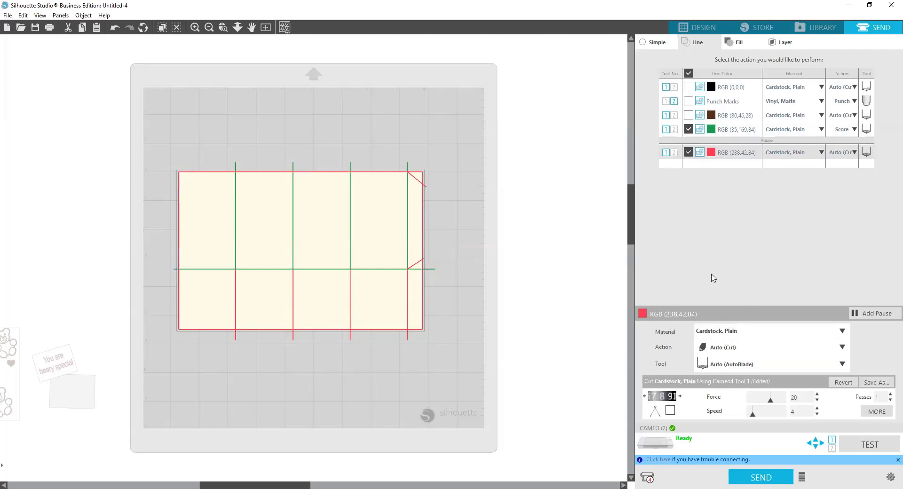
left_click(643, 396)
Step: Send the score and cut job to the Cameo, and resume it after the pause to cut the red lines
left_click(702, 132)
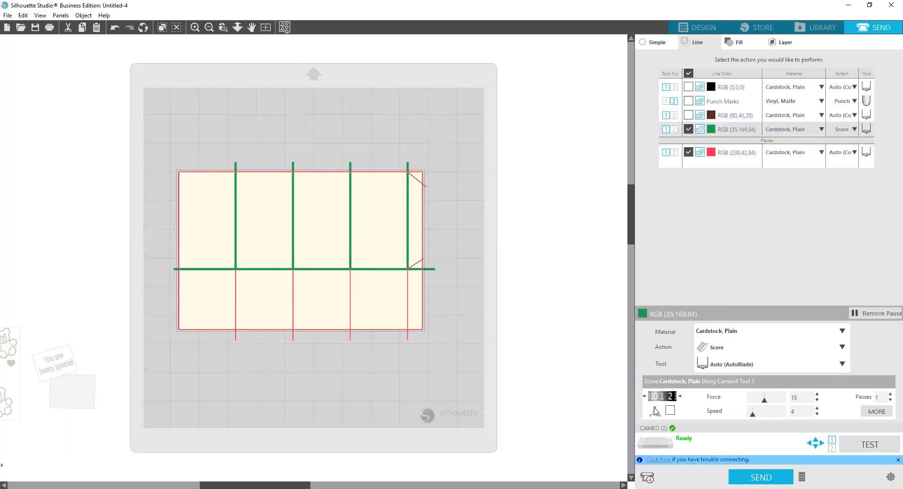
left_click(757, 478)
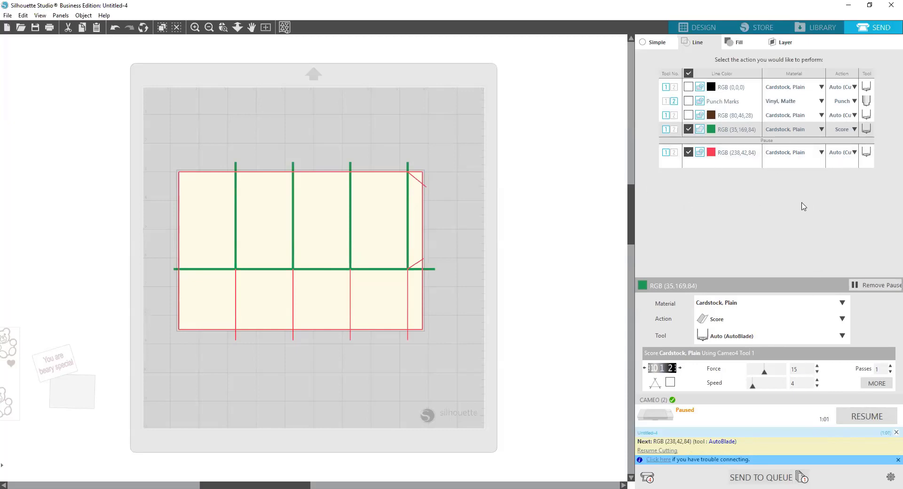
left_click(867, 417)
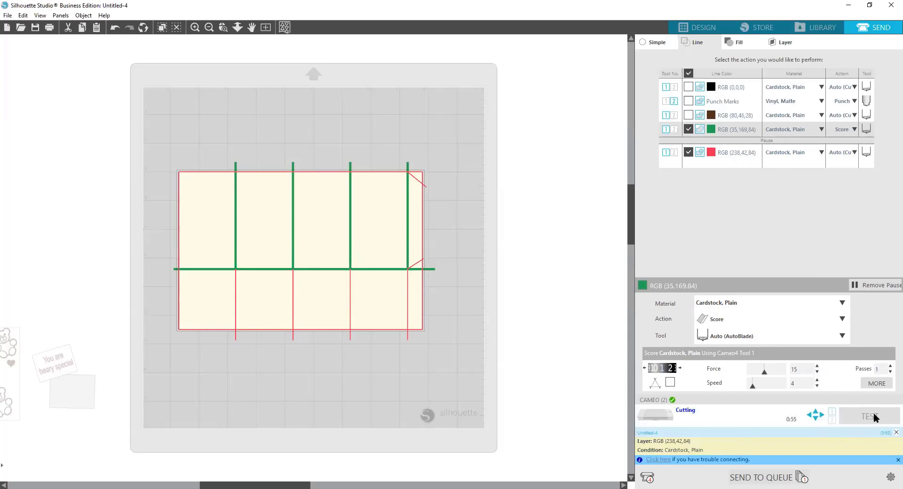
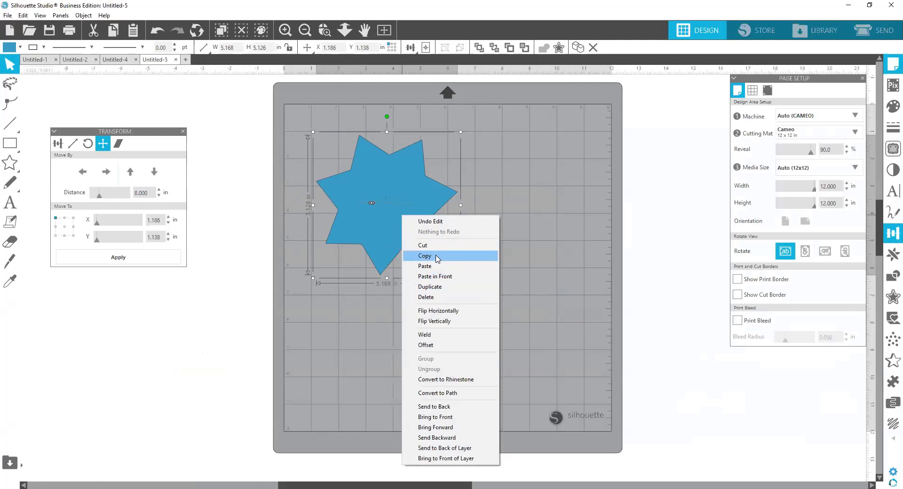
Step: Shift the blue seven-pointed star slightly across the mat and copy it
left_click(436, 258)
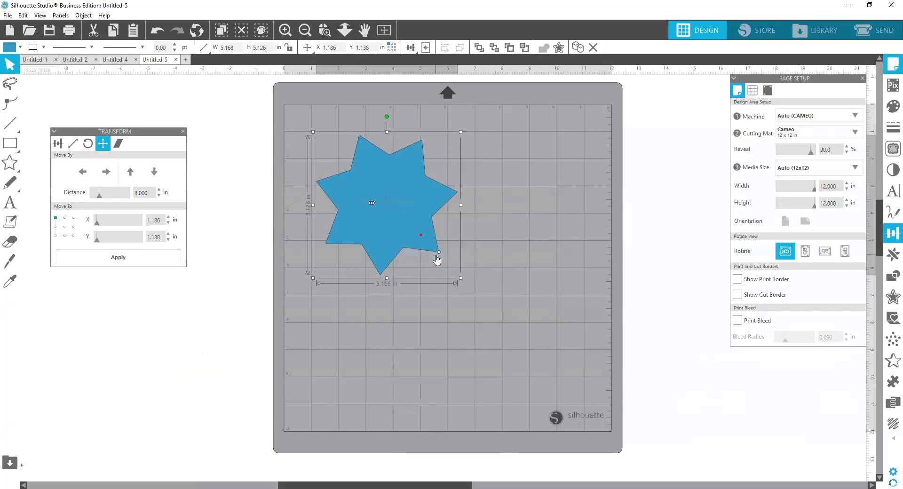
left_click_drag(409, 221, 419, 223)
right_click(419, 220)
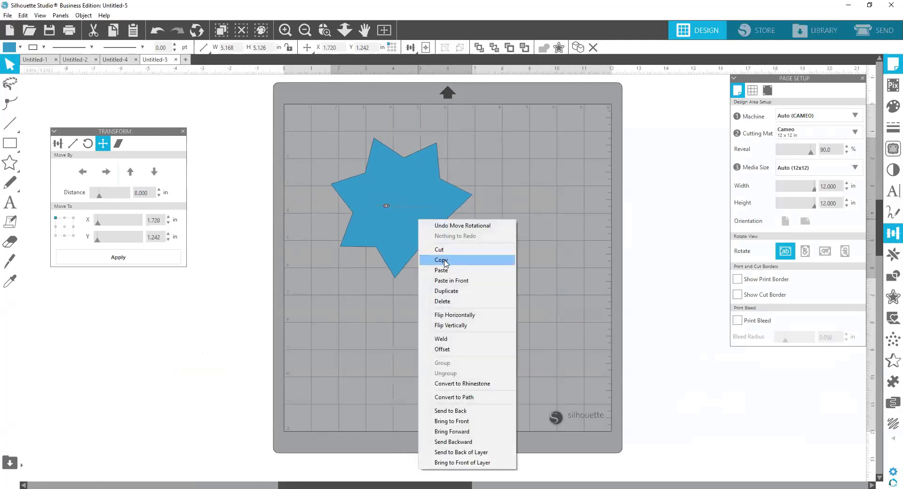
left_click(441, 260)
left_click(436, 225)
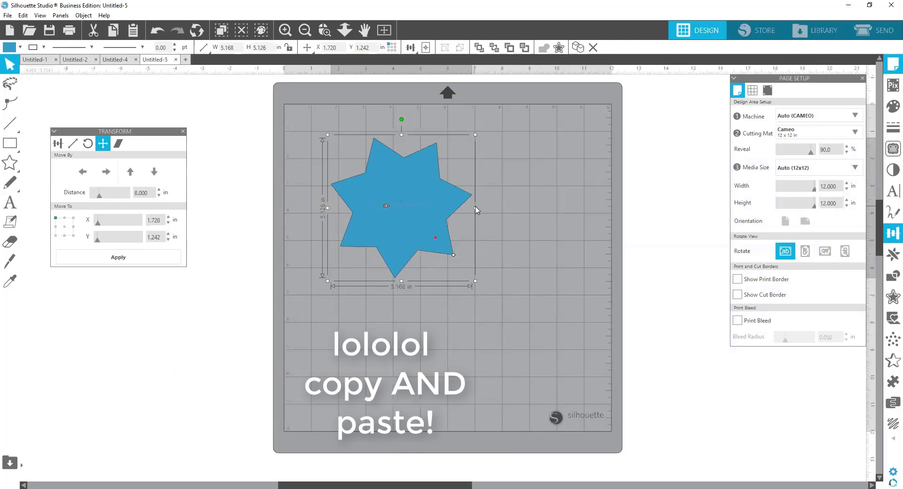
Step: Paste the copied star in front of the original and offset the duplicate diagonally down and to the right
right_click(404, 191)
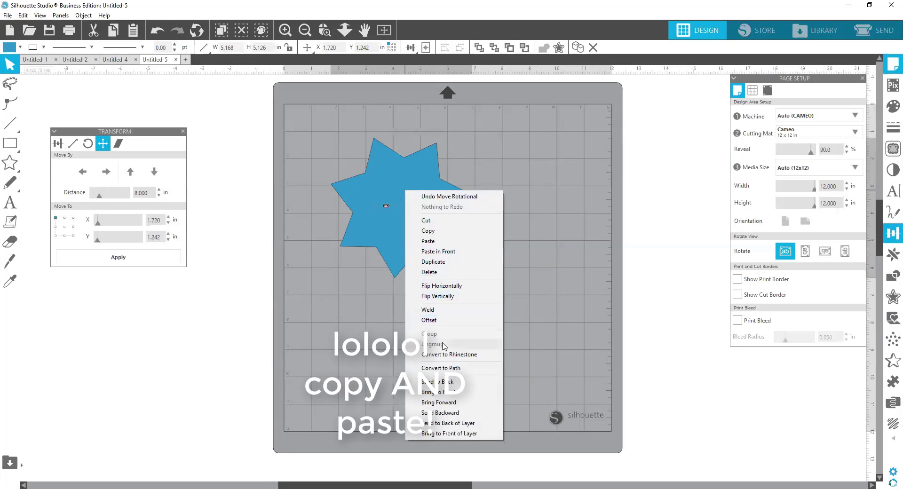
right_click(397, 194)
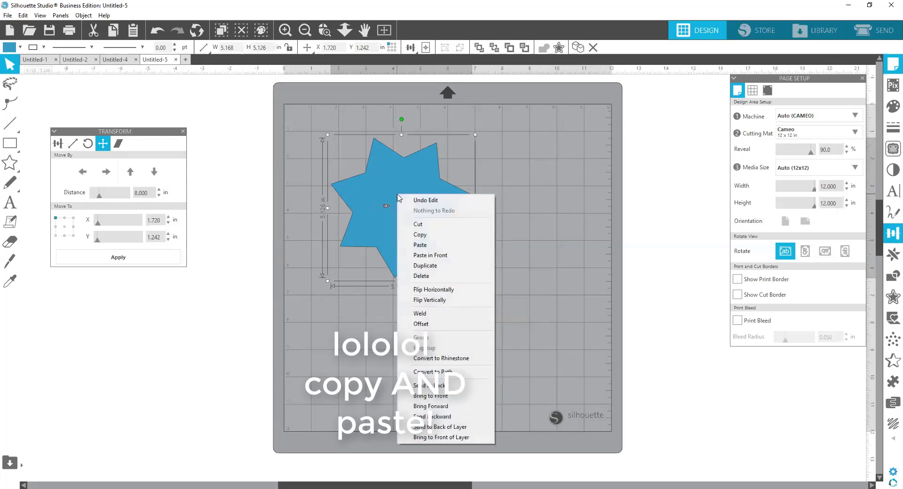
left_click(430, 255)
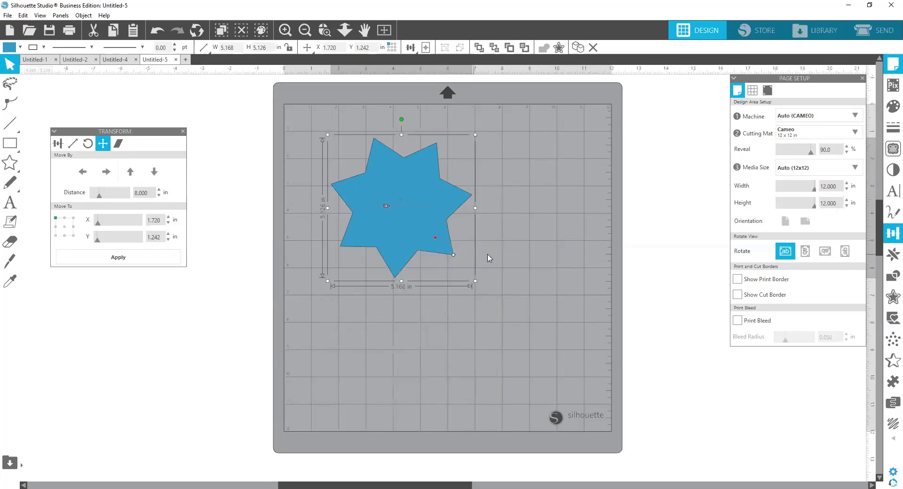
left_click_drag(421, 213, 451, 244)
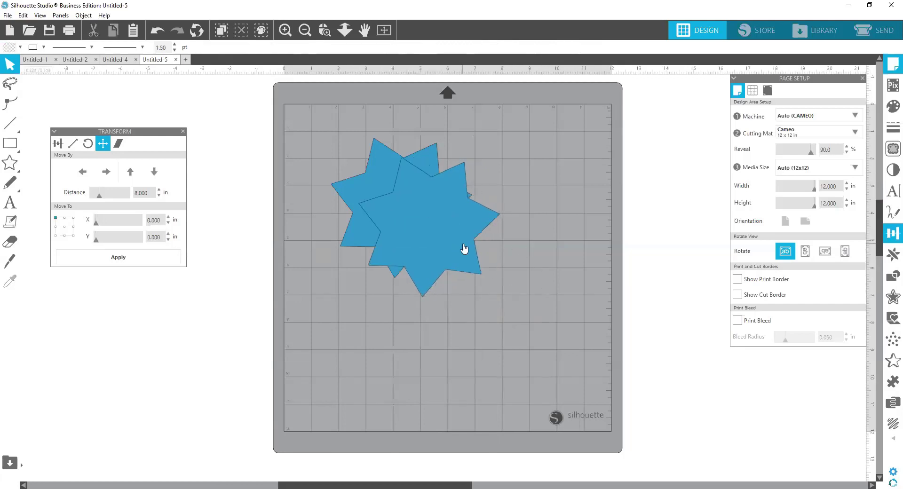
Step: Copy the front star, paste another one in front, and offset this third star down and to the right
right_click(453, 240)
left_click(486, 279)
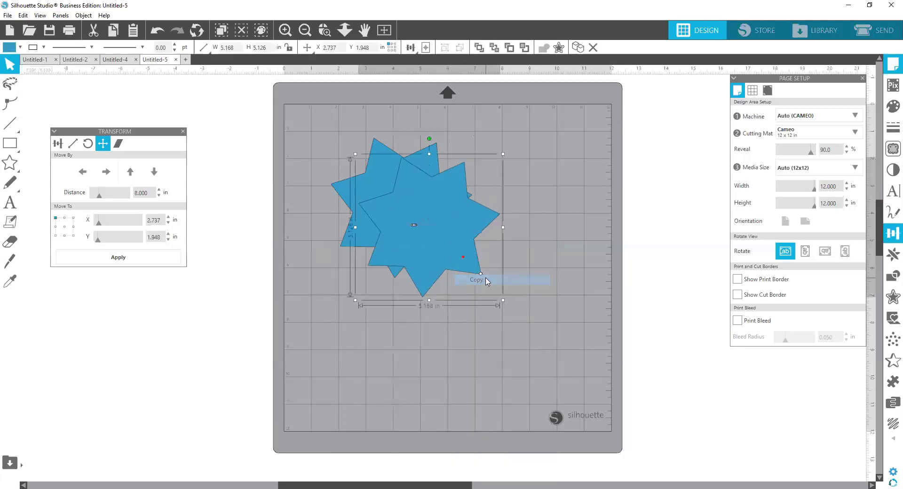
right_click(461, 259)
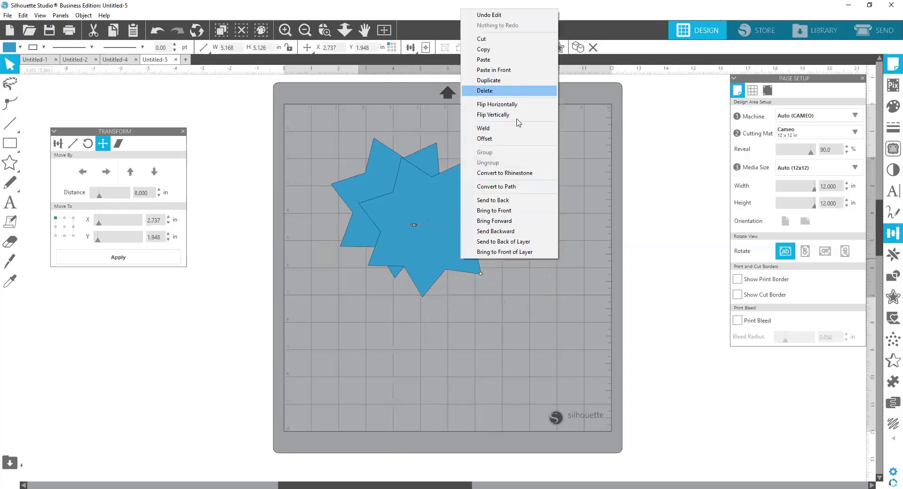
right_click(423, 210)
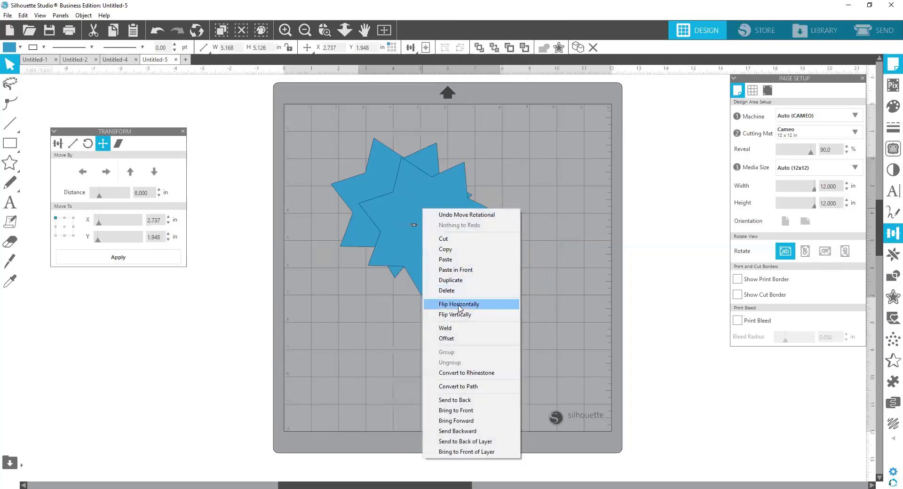
left_click(463, 269)
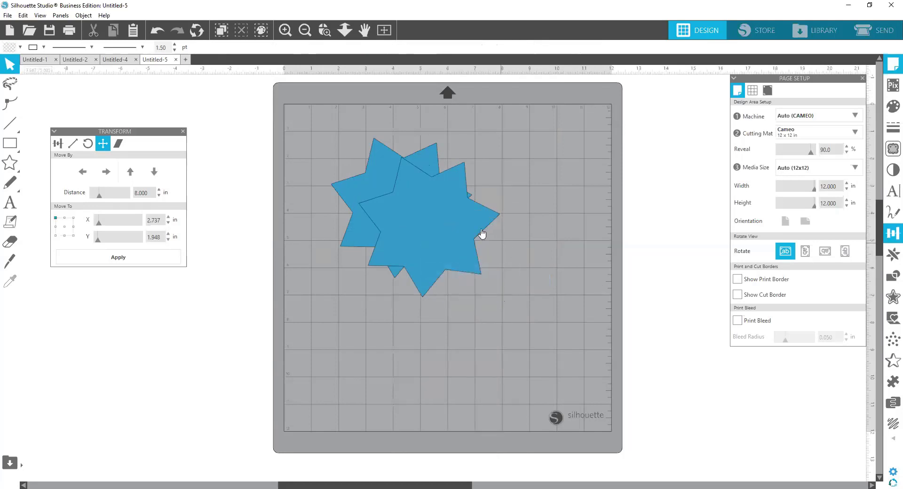
left_click_drag(459, 237, 473, 253)
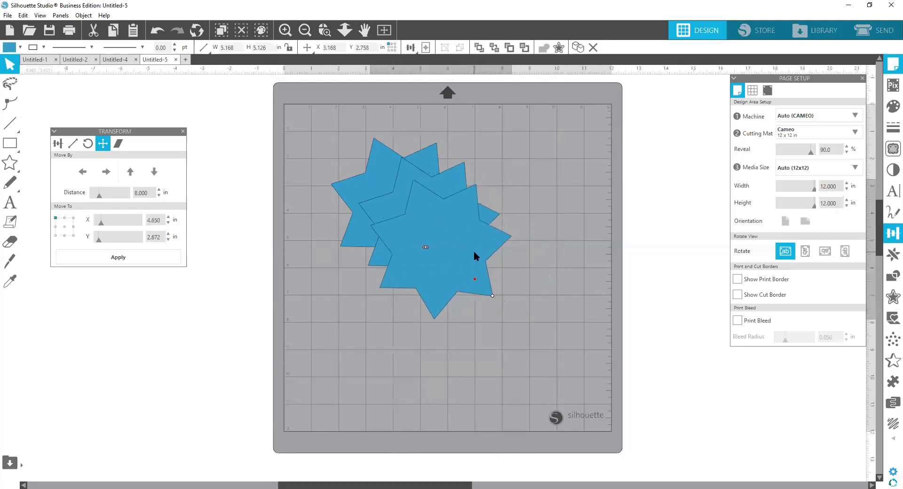
Step: Move the two front stars up and left so all three overlap in a tighter staggered stack
left_click(482, 207)
left_click_drag(458, 183, 442, 177)
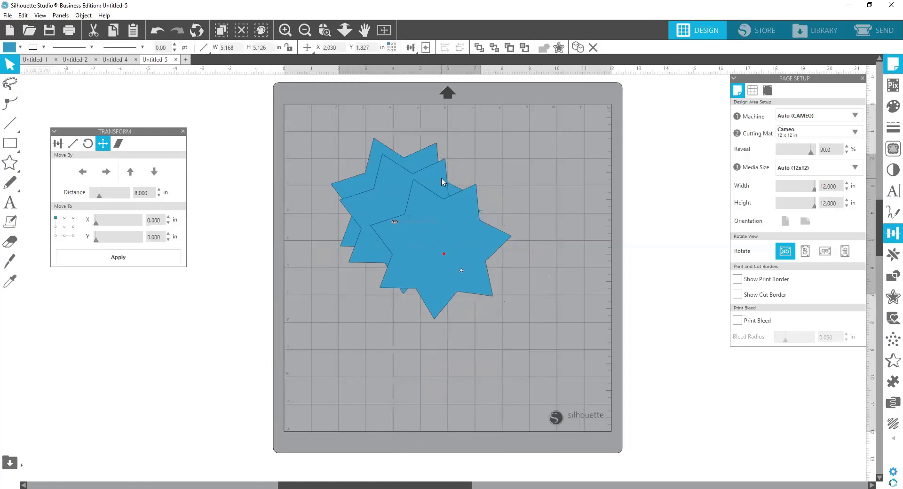
left_click_drag(456, 230, 437, 219)
left_click(517, 254)
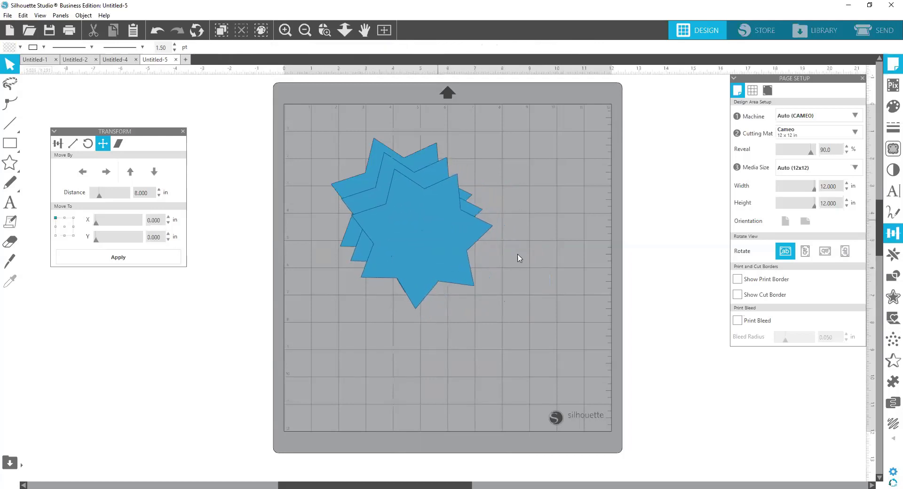
Step: Pull the stacked stars apart, moving the front one past the mat's upper-left corner and the next one to the right
right_click(447, 208)
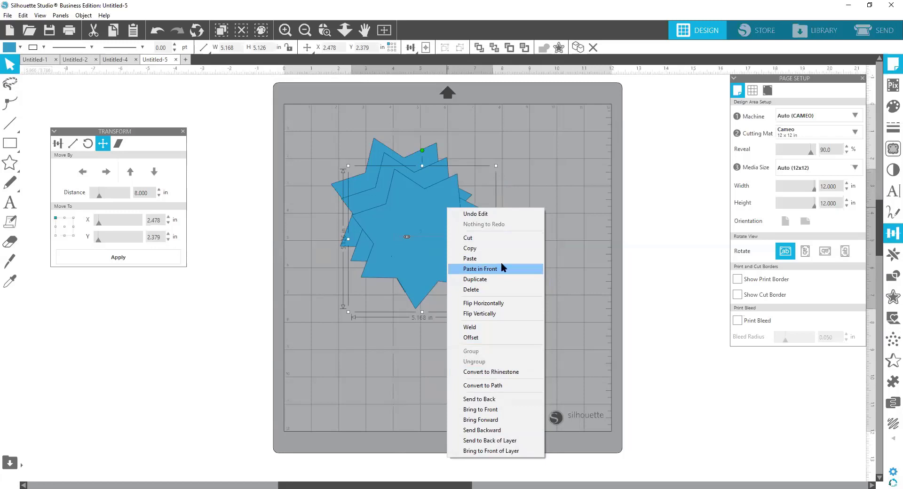
left_click(519, 178)
left_click_drag(441, 210, 298, 147)
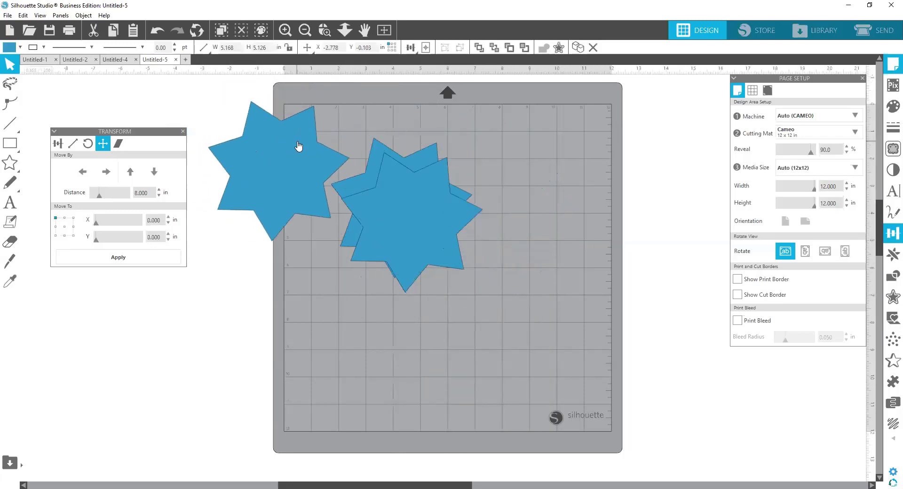
left_click_drag(397, 215, 548, 177)
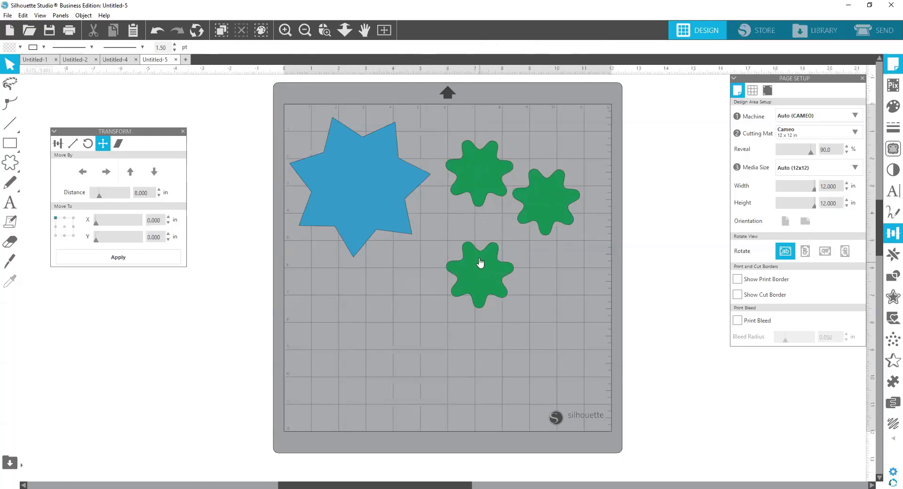
Step: Move the lowest green flower down the mat and then back up onto the upper green flower
left_click_drag(476, 269, 467, 306)
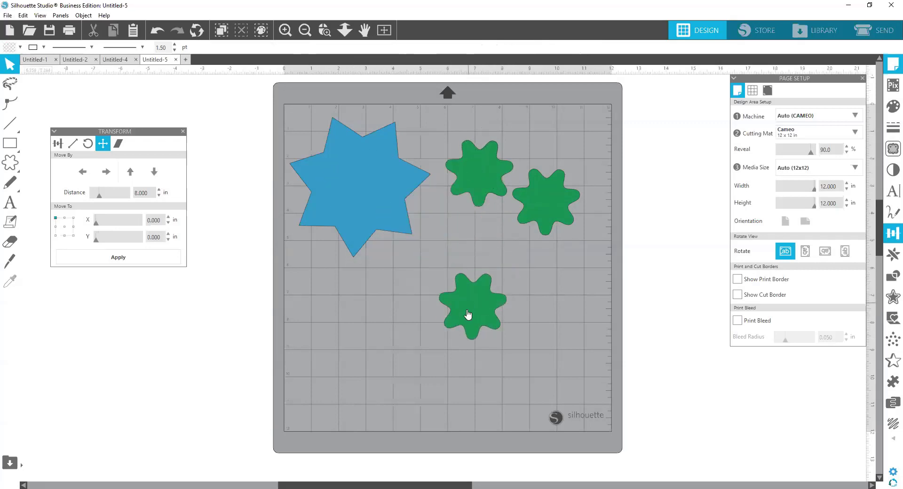
left_click_drag(460, 264, 472, 176)
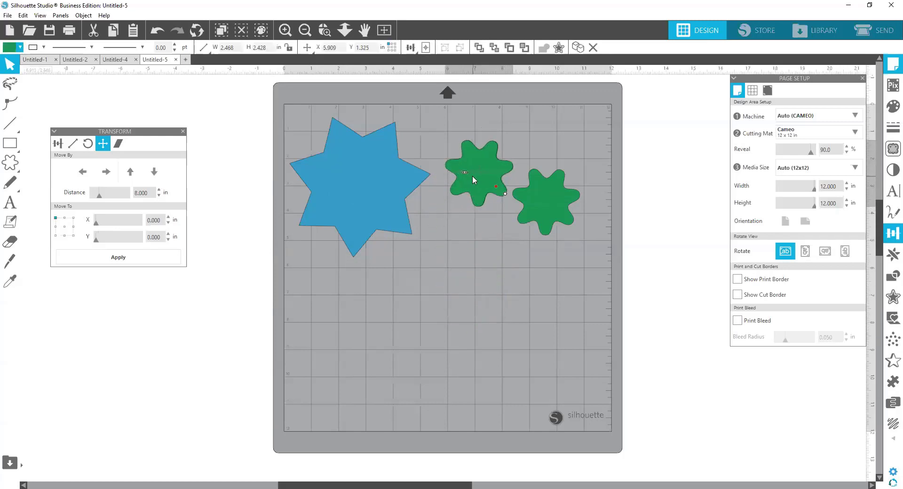
left_click(484, 272)
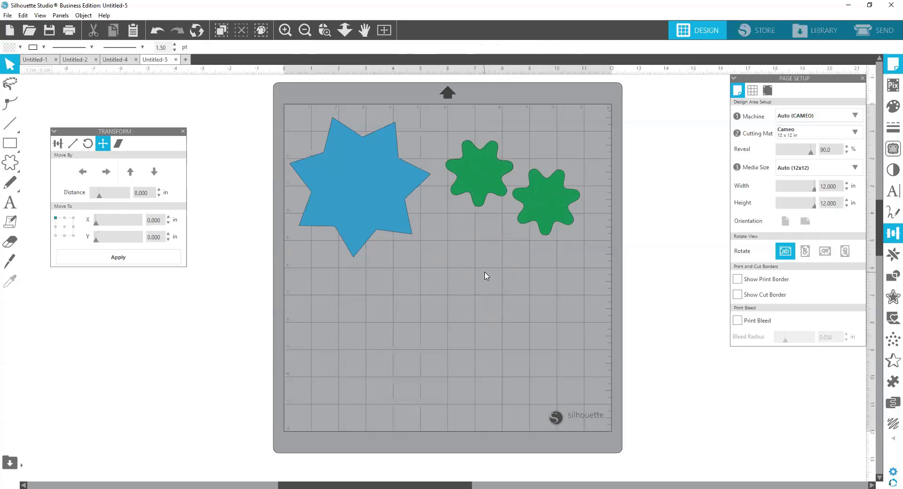
Step: Move the blue star off the left side of the mat and delete all the green flowers
left_click(338, 202)
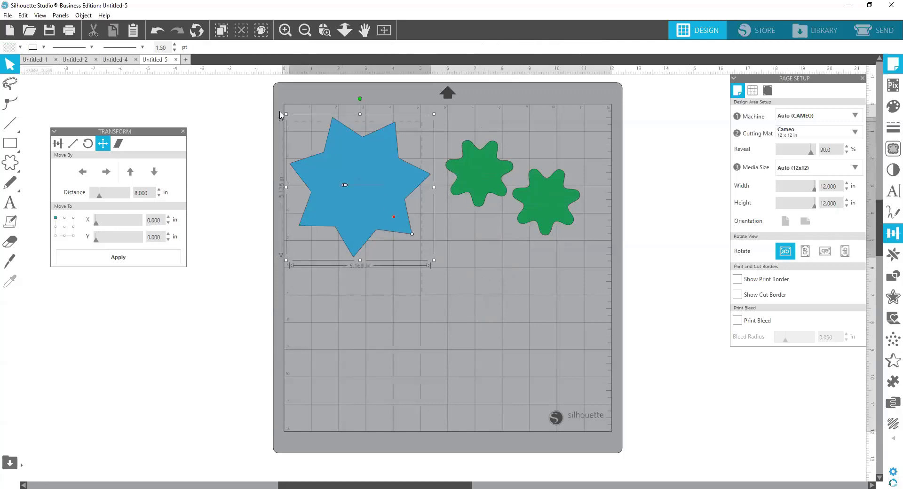
left_click_drag(355, 176, 198, 246)
left_click_drag(438, 128, 607, 266)
key("Delete")
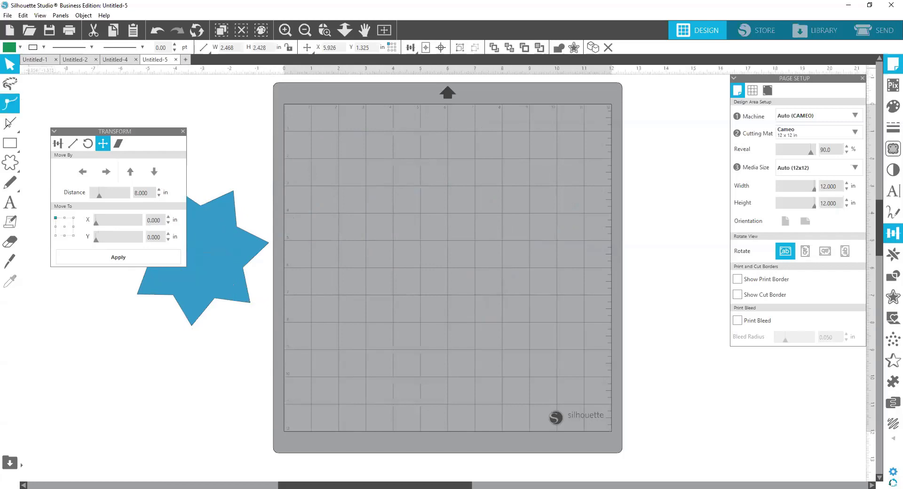
Step: Draw a rectangle about 8.08 by 4.14 in on the mat and a vertical line about 4.43 in long across its left part
left_click(9, 143)
mouse_move(303, 147)
left_mouse_down()
mouse_move(334, 177)
mouse_move(528, 263)
left_mouse_up()
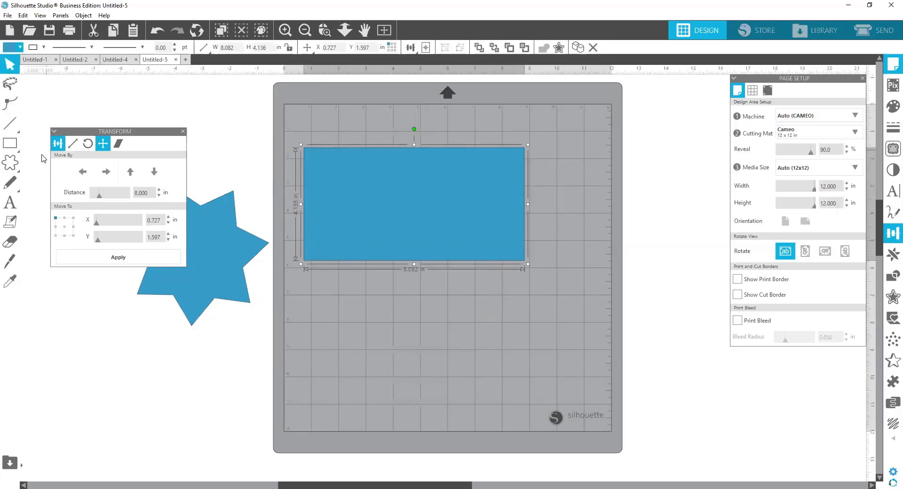
left_click(11, 124)
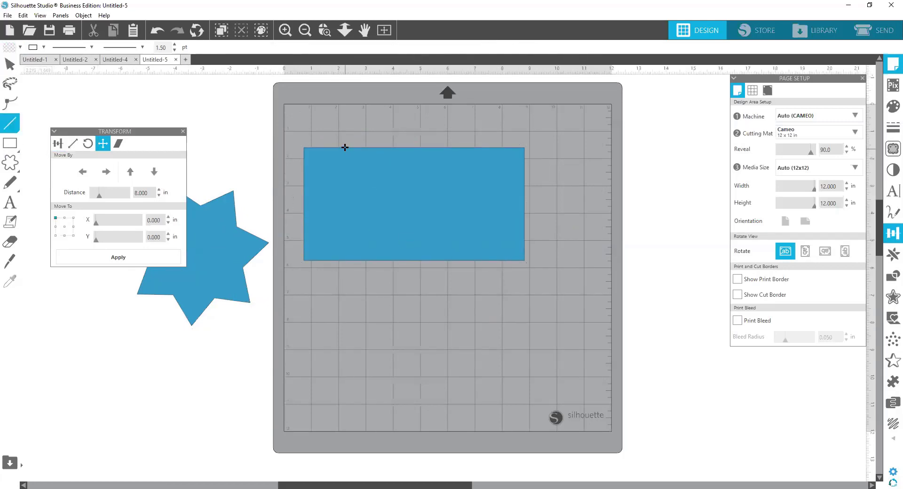
left_click_drag(348, 179, 345, 267)
Step: Select the vertical line on the rectangle and copy it
right_click(343, 234)
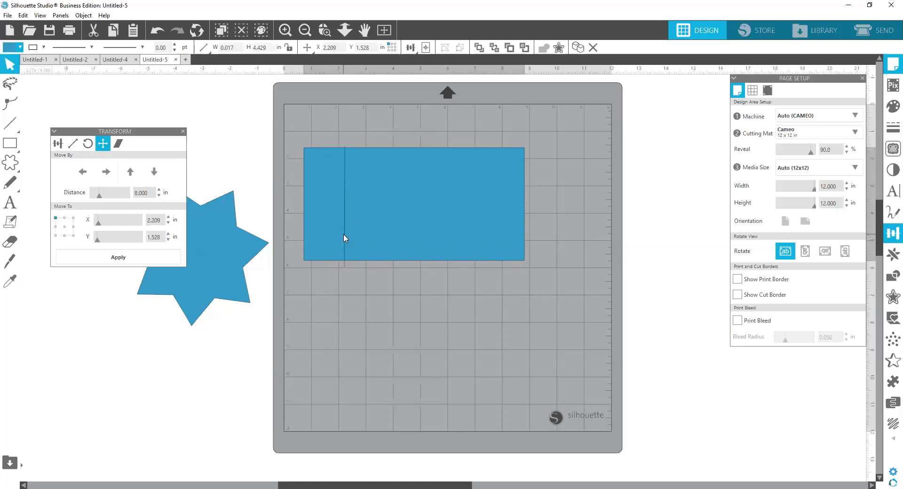
left_click(344, 209)
left_click(345, 208)
right_click(344, 208)
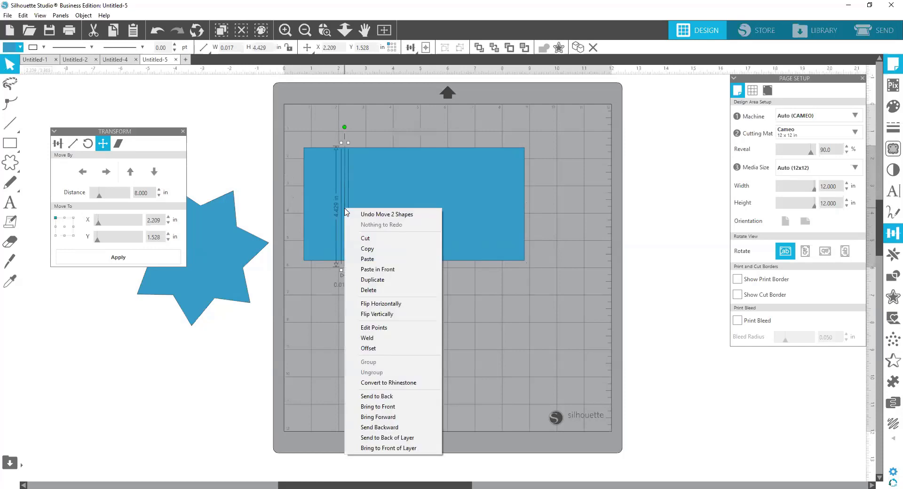
left_click(370, 252)
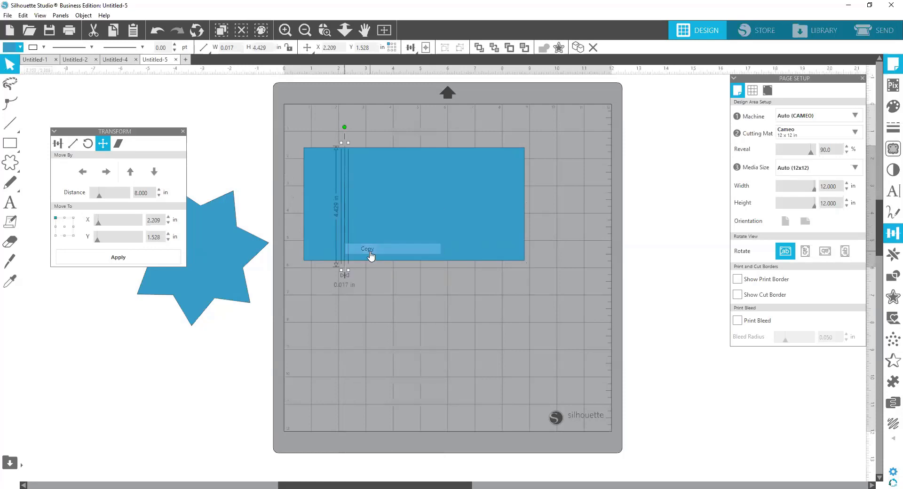
Step: Paste two duplicates of the vertical line in front, directly on top of the original
right_click(344, 214)
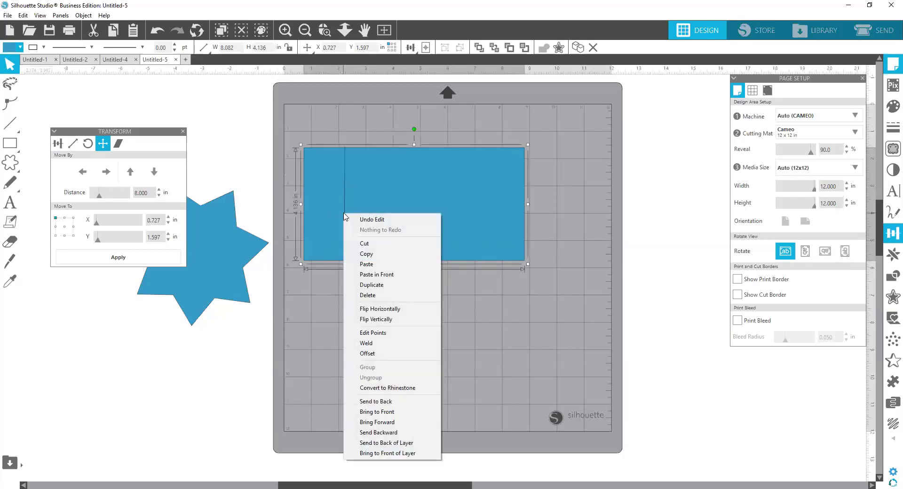
left_click(376, 275)
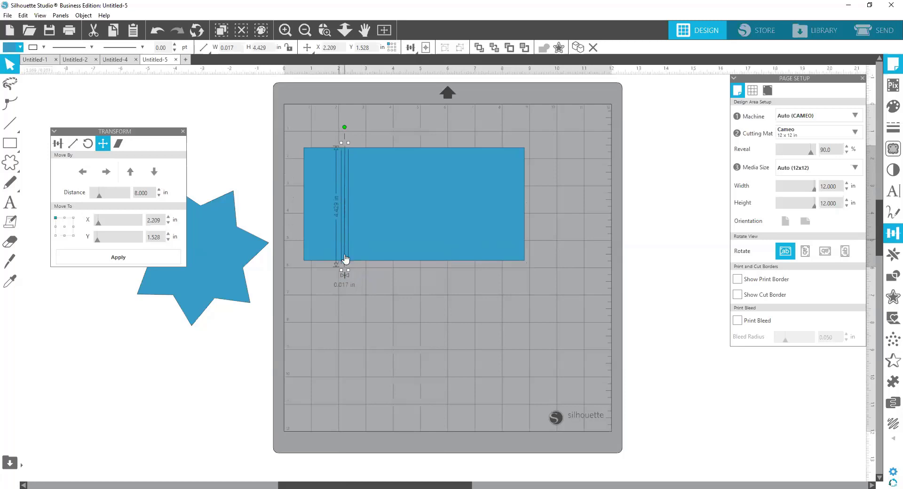
right_click(345, 241)
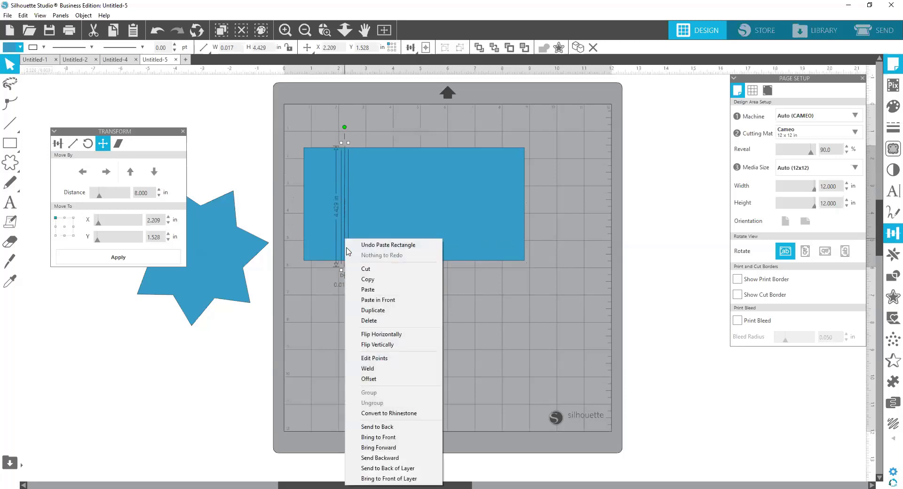
left_click(371, 302)
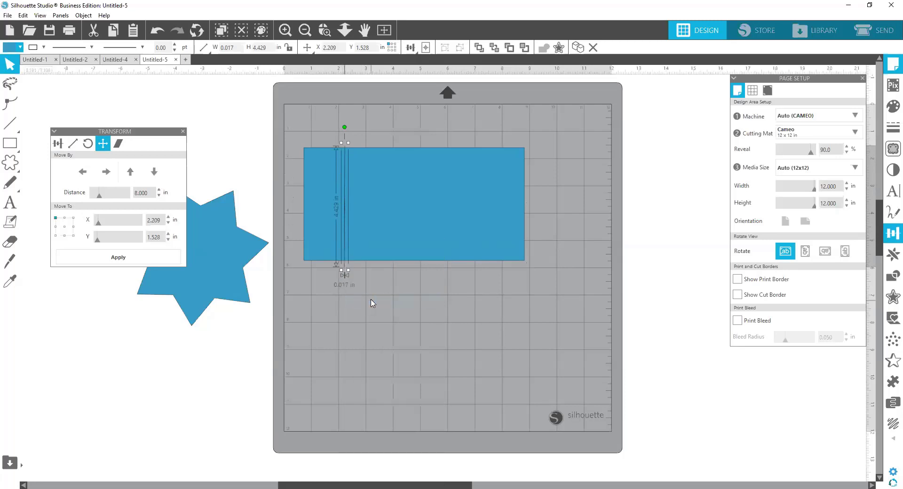
right_click(346, 258)
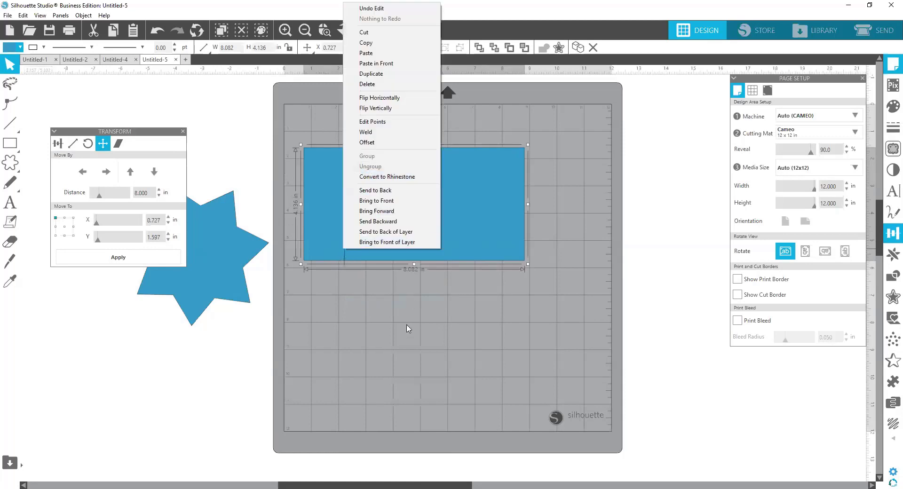
left_click(387, 299)
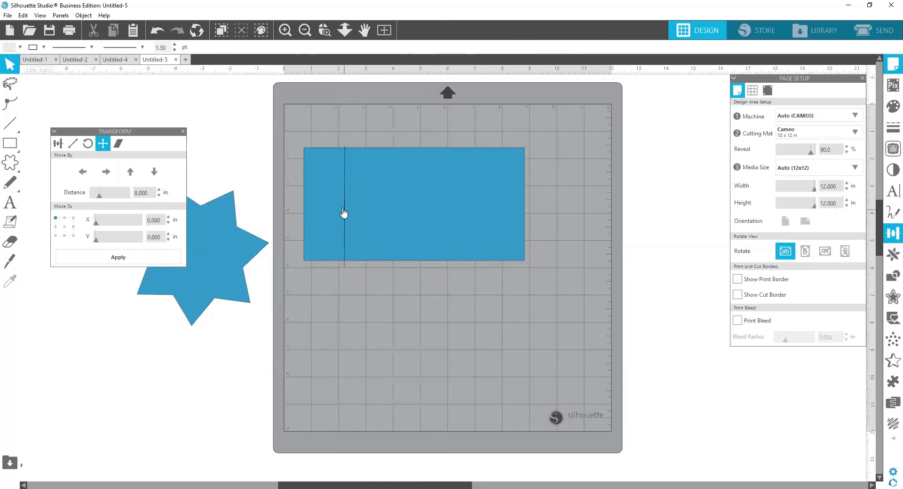
Step: Spread the stacked line duplicates across the rectangle, one near its left edge and one to the right of the original line
left_click_drag(346, 213, 309, 199)
left_click_drag(410, 214, 378, 203)
key("Escape")
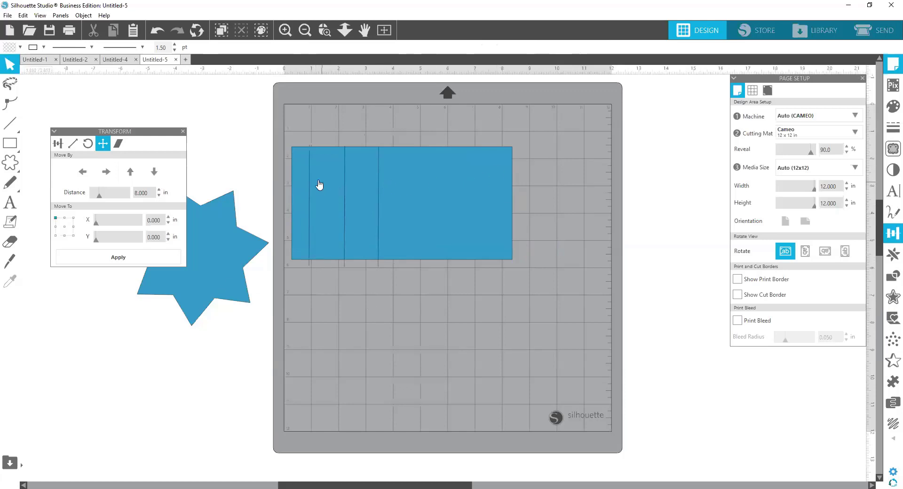
left_click_drag(309, 182, 340, 202)
key("Escape")
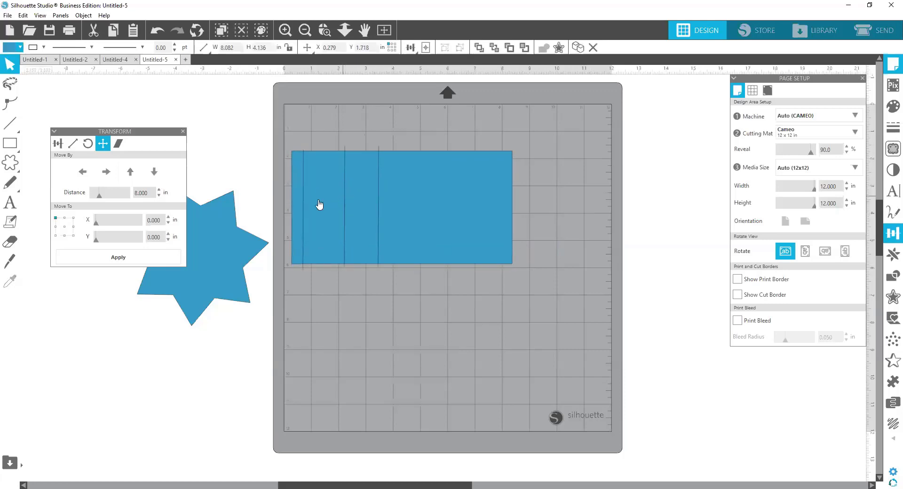
Step: Reposition the floating Transform panel beyond the mat so it overlaps the Page Setup panel, leaving all shapes deselected
key("Escape")
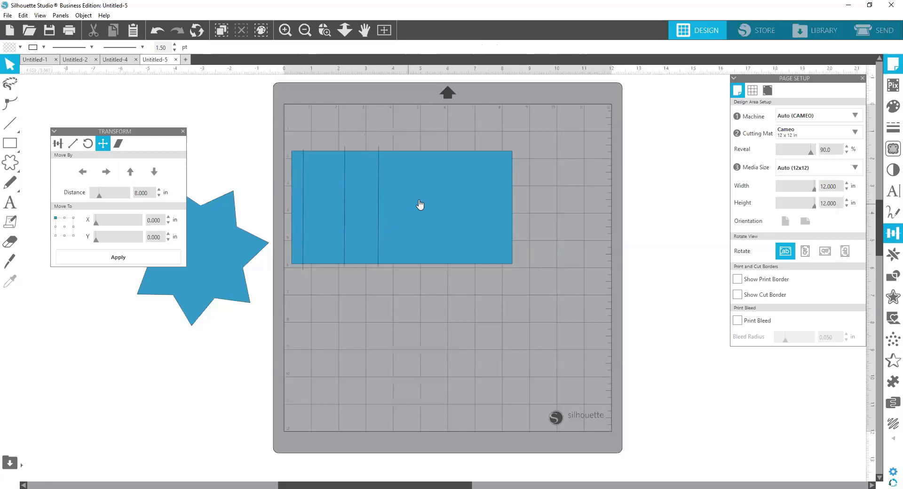
left_click(344, 183)
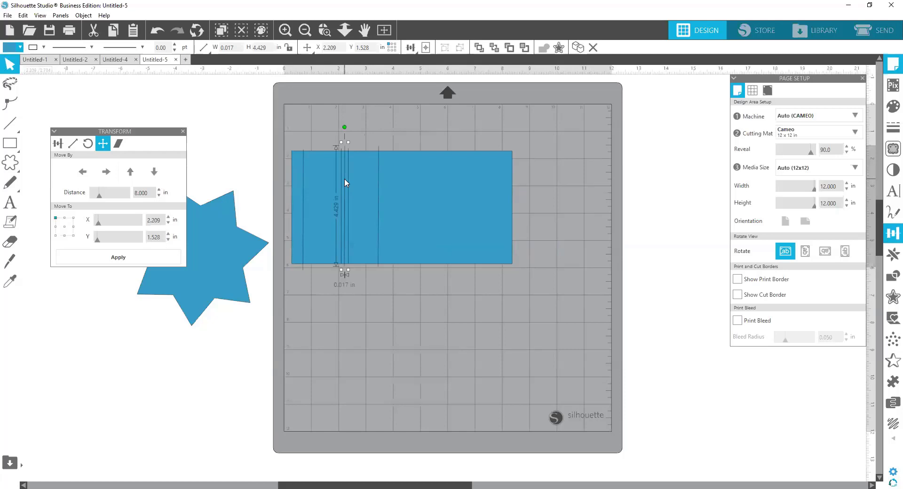
left_click_drag(118, 133, 598, 131)
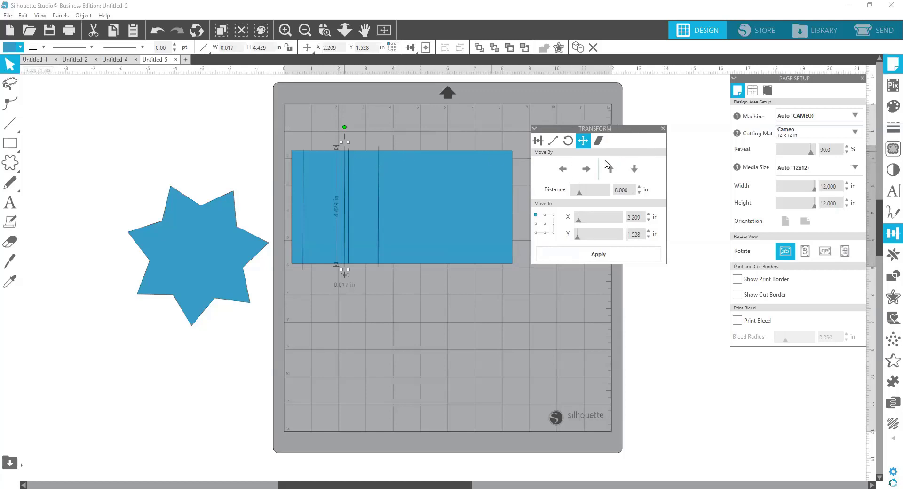
left_click(146, 131)
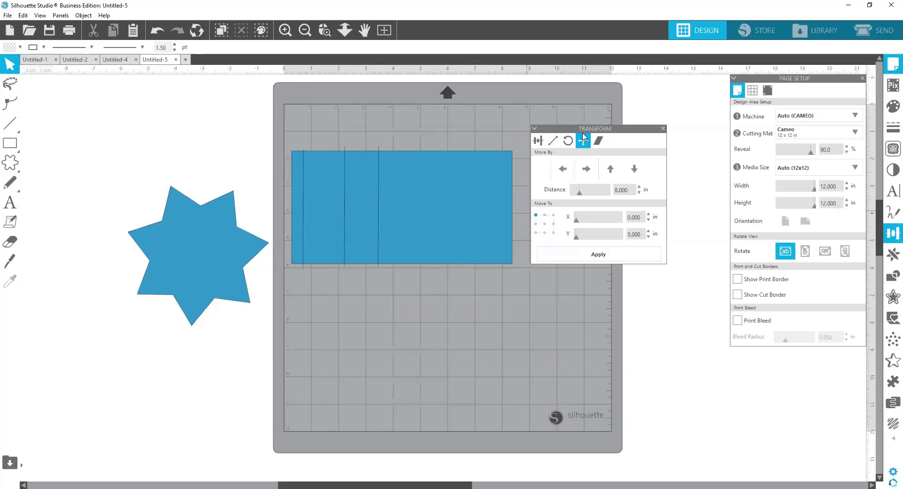
left_click_drag(612, 131, 714, 145)
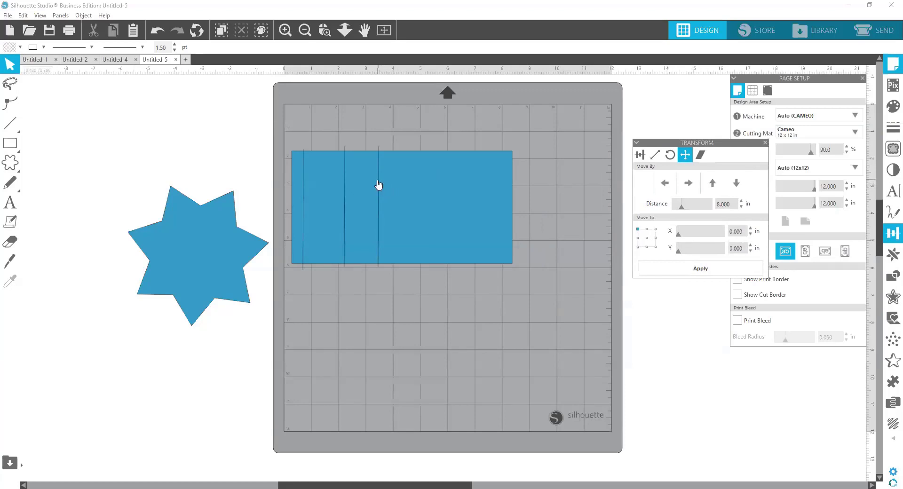
Step: Move the rectangle to the mat's upper-left corner and the leftmost line up to about X 1.38 in
left_click_drag(376, 186, 409, 211)
left_click_drag(380, 258, 385, 135)
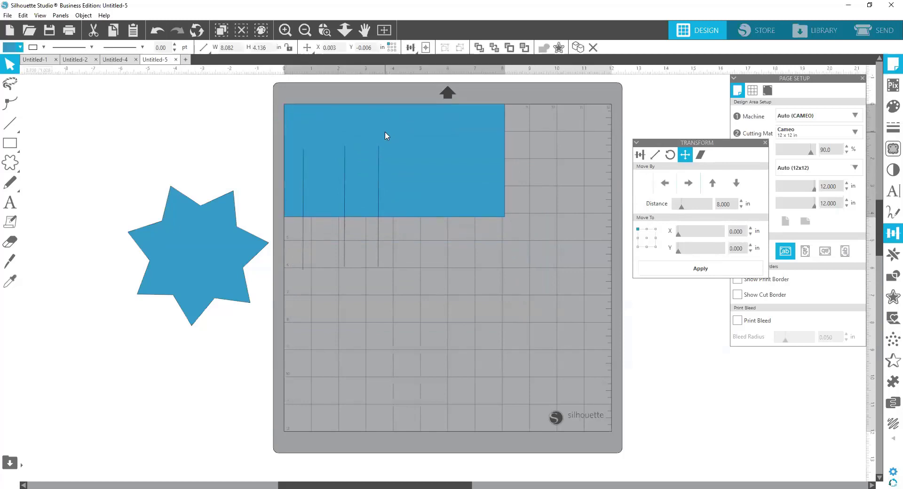
left_click(302, 247)
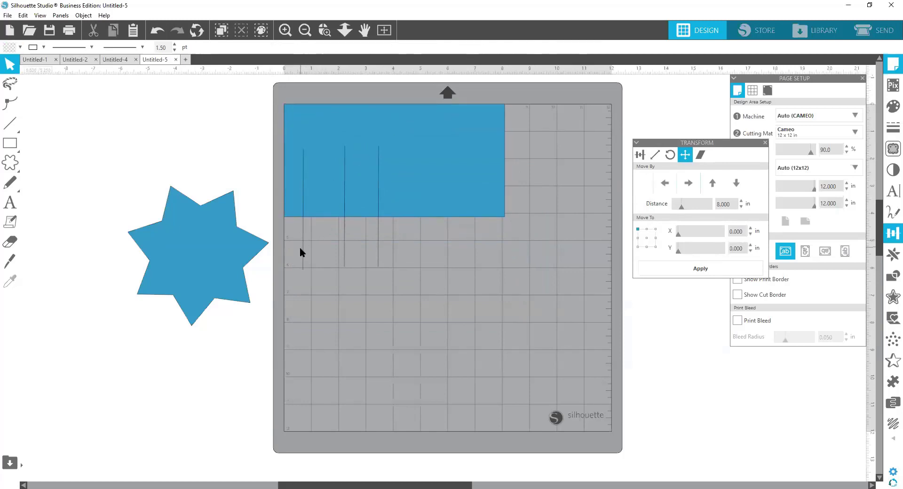
left_click_drag(303, 257, 321, 205)
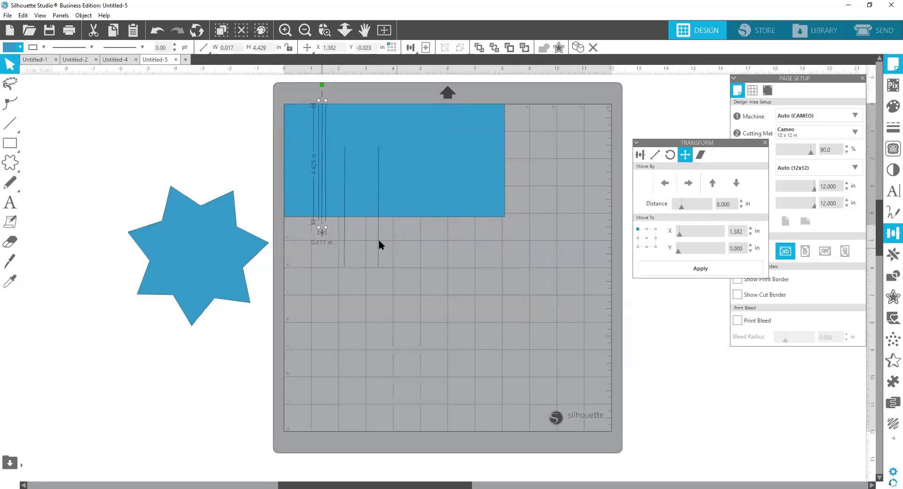
Step: Move the rectangle down the mat to about X 2.7, Y 4.1 in and left-align the rightmost line with it
left_click_drag(401, 185, 476, 301)
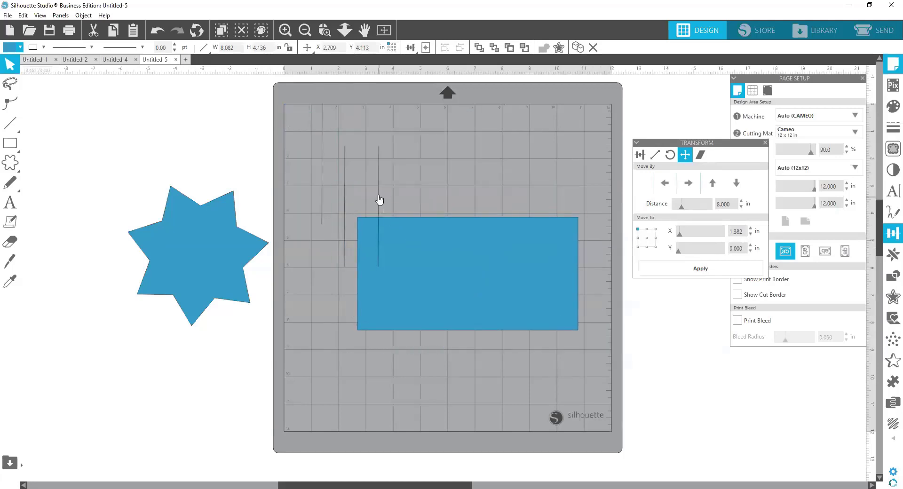
left_click(378, 200)
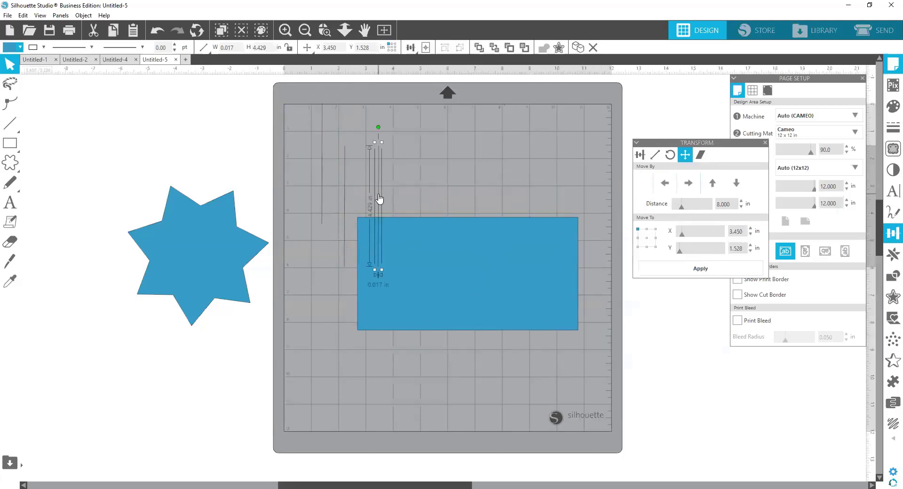
left_click(435, 244, "shift")
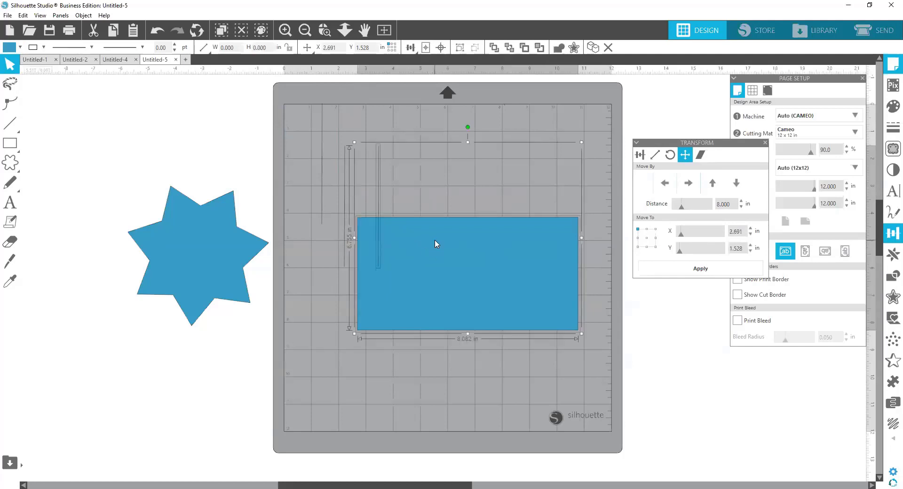
left_click(410, 48)
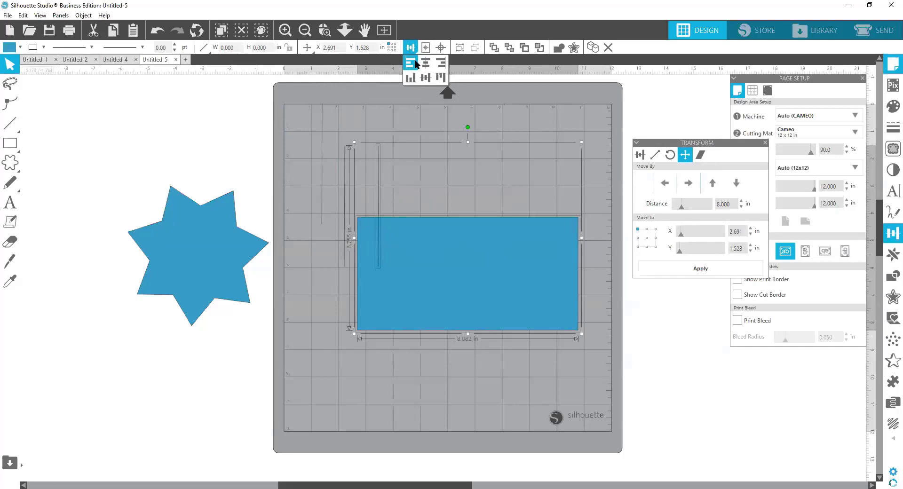
left_click(415, 63)
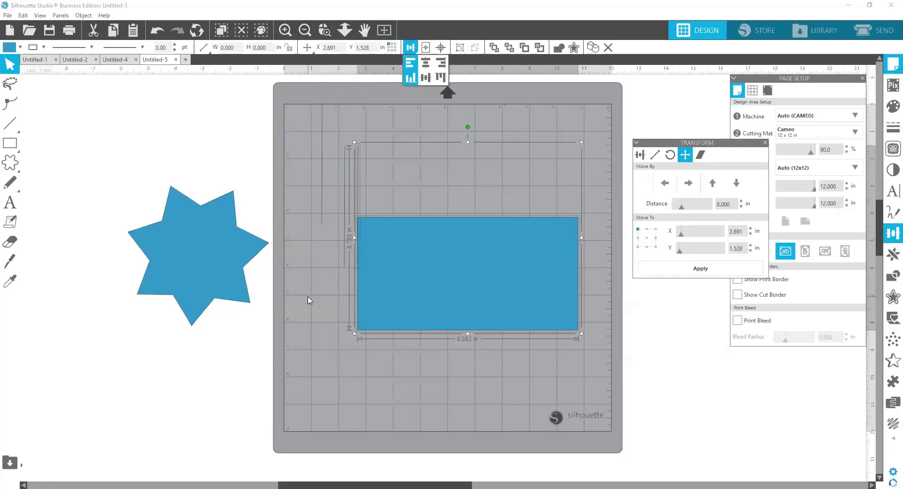
Step: Set the Move By distance to 2.000 in, try shifting the line and rectangle right together, and undo that shift
left_click(308, 296)
left_click_drag(445, 346, 353, 184)
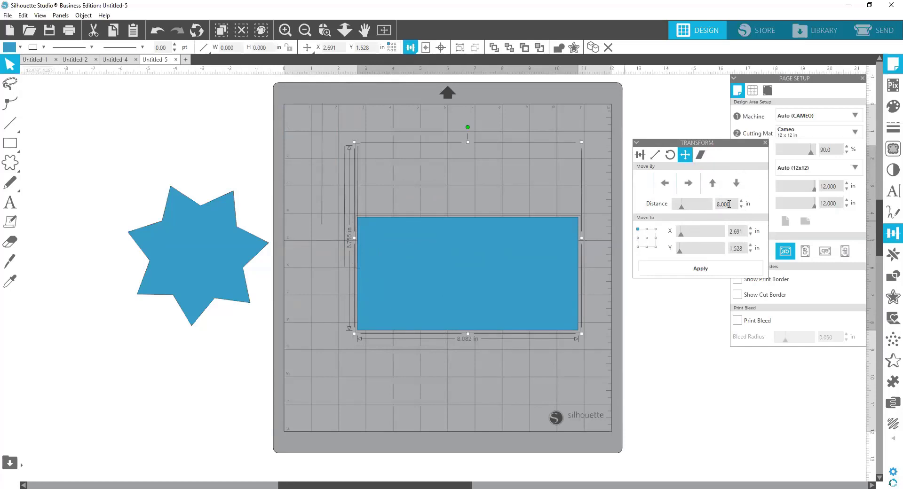
left_click(711, 205)
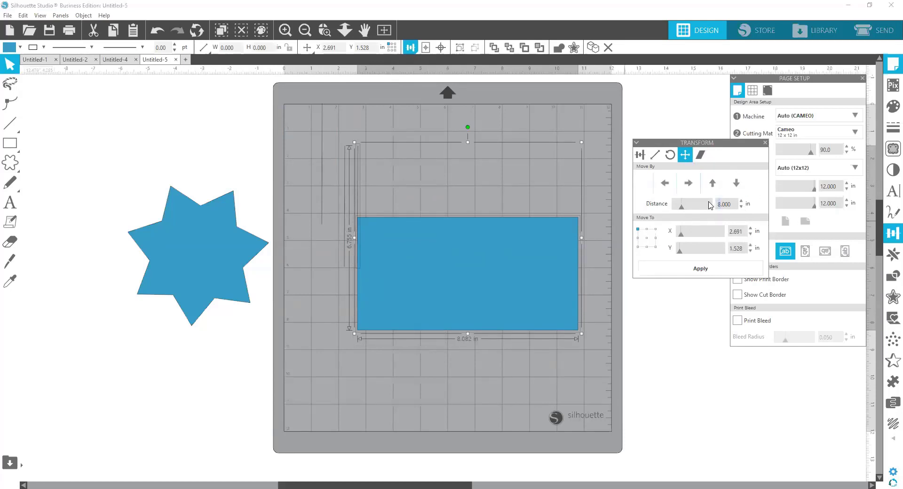
left_click(689, 183)
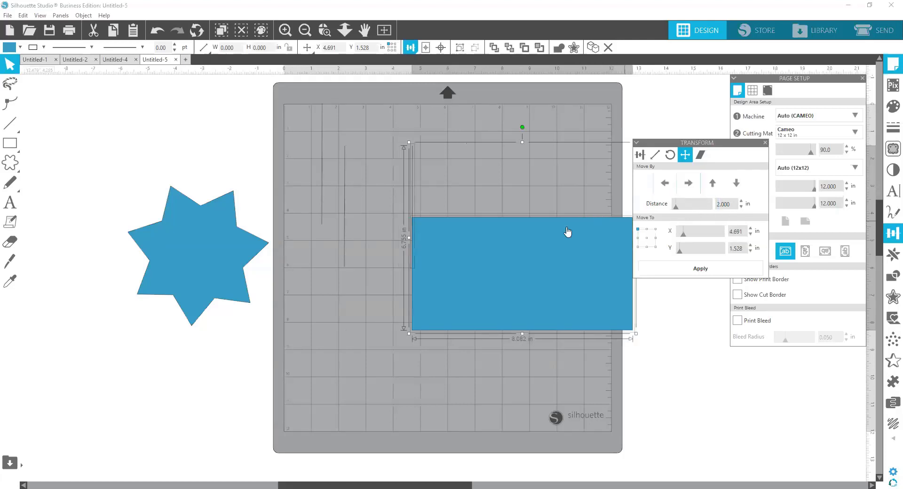
left_click(157, 34)
Step: Shift only the aligned line 2 in to the right, and lower it onto the rectangle at about X 4.57, Y 3.92 in
left_click(320, 312)
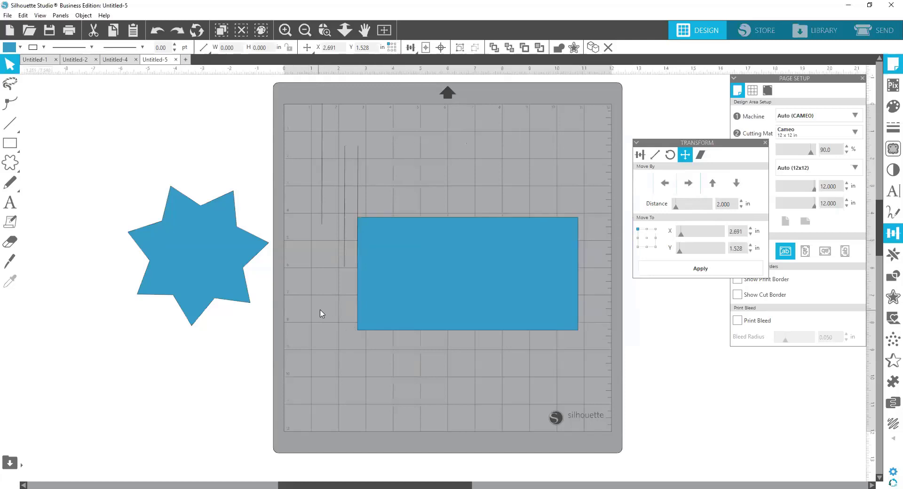
left_click(358, 164)
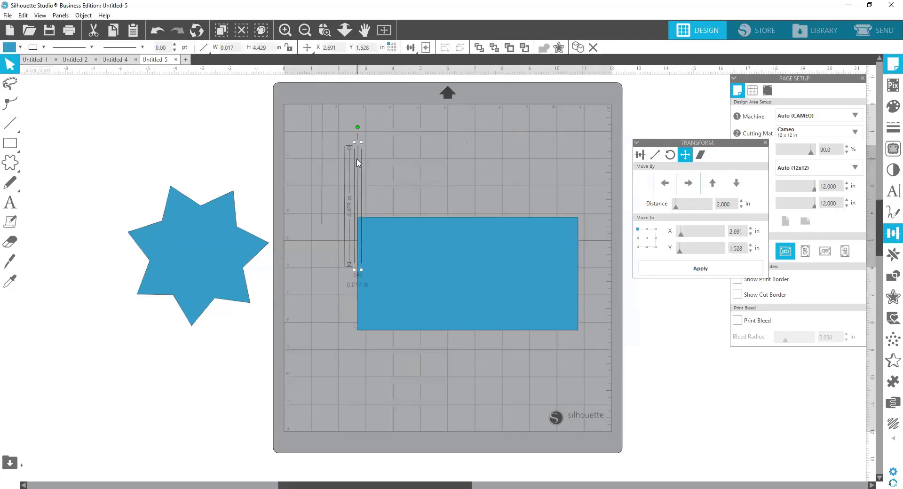
left_click(689, 184)
left_click(432, 344)
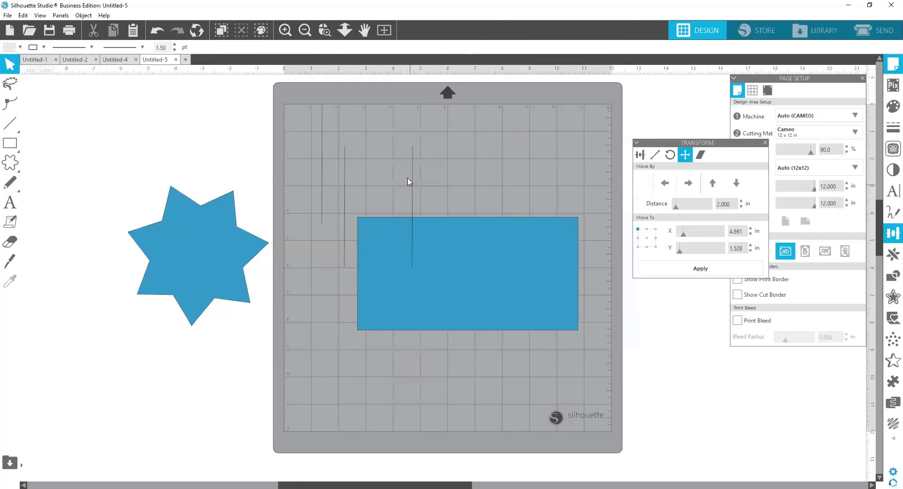
left_click_drag(413, 151, 410, 219)
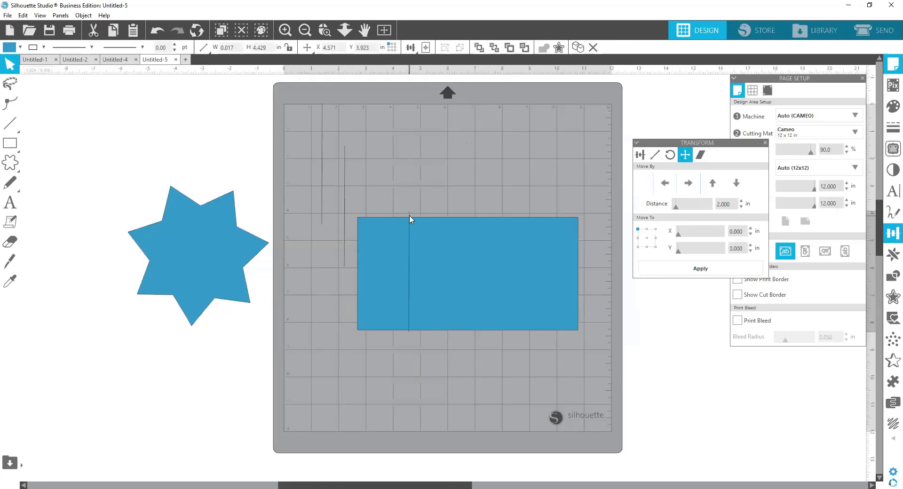
Step: Remove the blue fill from the rectangle
left_click(432, 241)
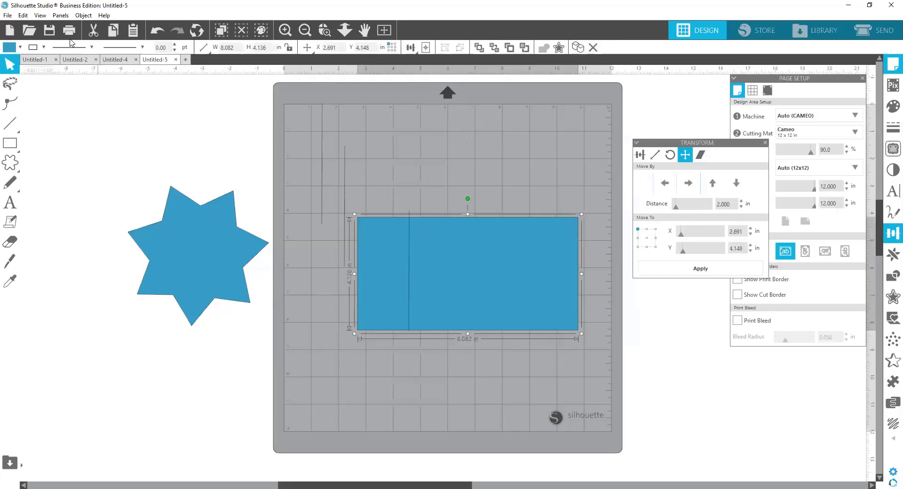
left_click(12, 48)
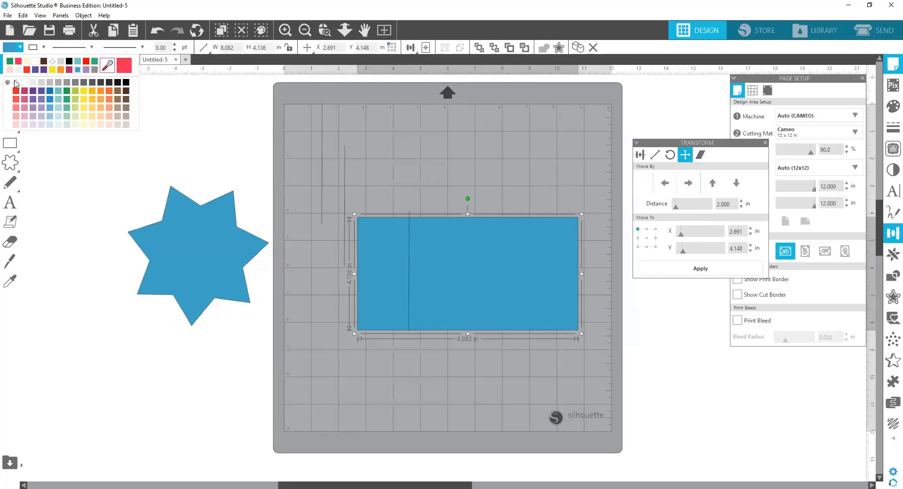
left_click(15, 82)
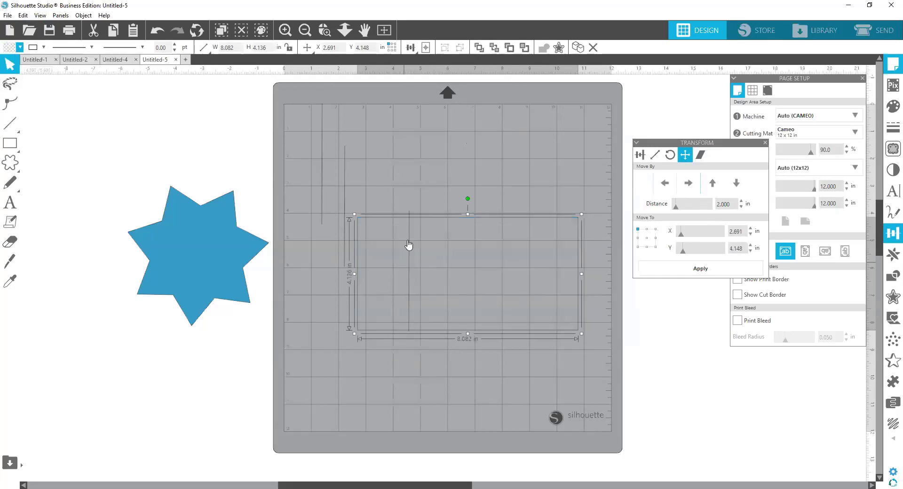
Step: Select the unfilled rectangle by its edge and fill it with light peach
left_click(409, 188)
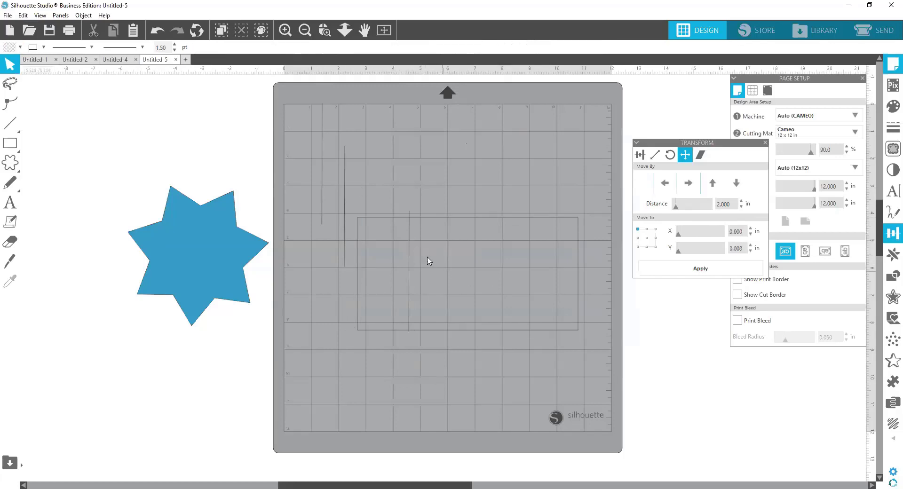
left_click(389, 218)
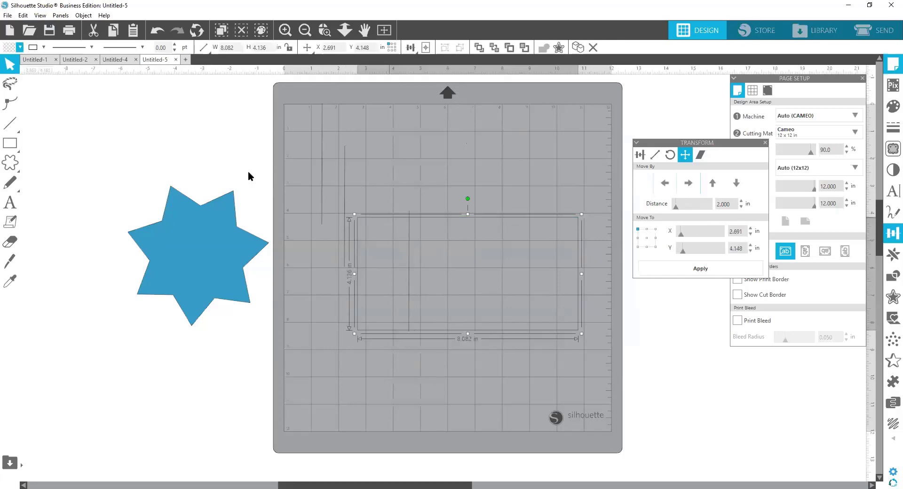
left_click(8, 48)
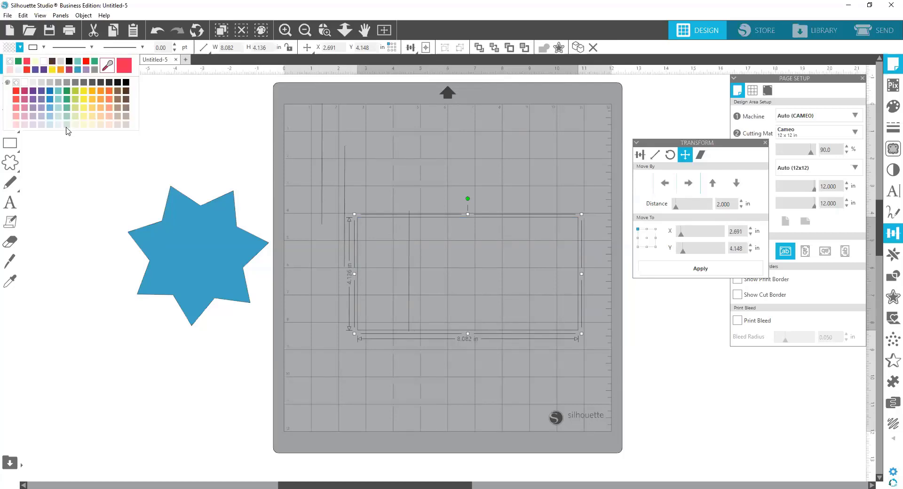
left_click(100, 125)
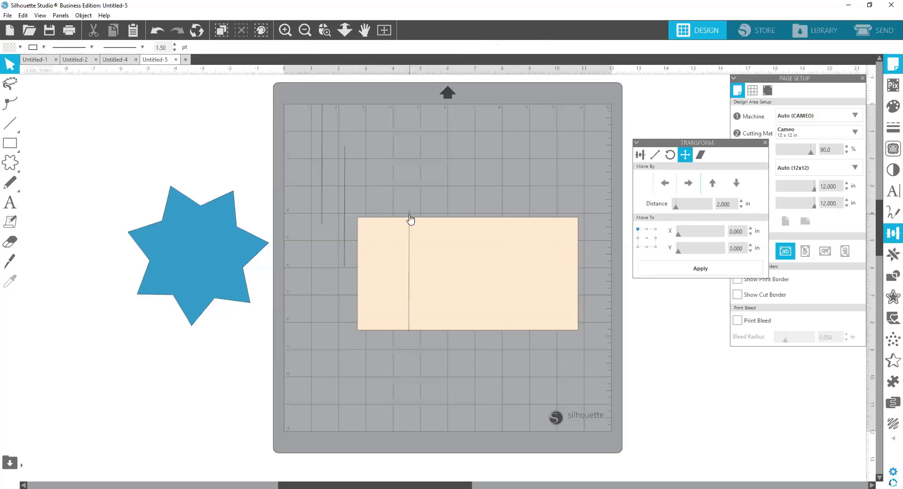
Step: Move the peach rectangle off the mat to the blank area on its left and the blue star further down
left_click_drag(410, 218, 92, 91)
left_click_drag(204, 245, 199, 430)
left_click(194, 278)
Step: Close the Transform panel and set the cutting mat's Reveal to 0.0 %
left_click_drag(367, 485, 363, 480)
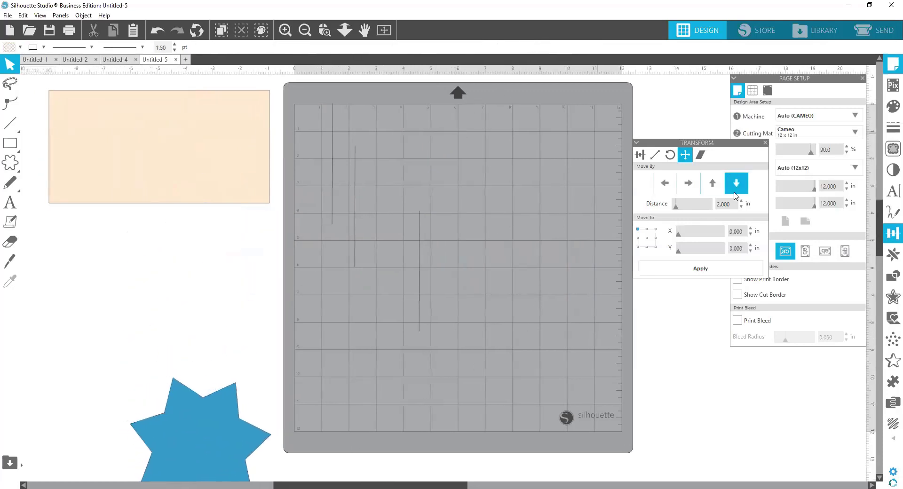
left_click(765, 143)
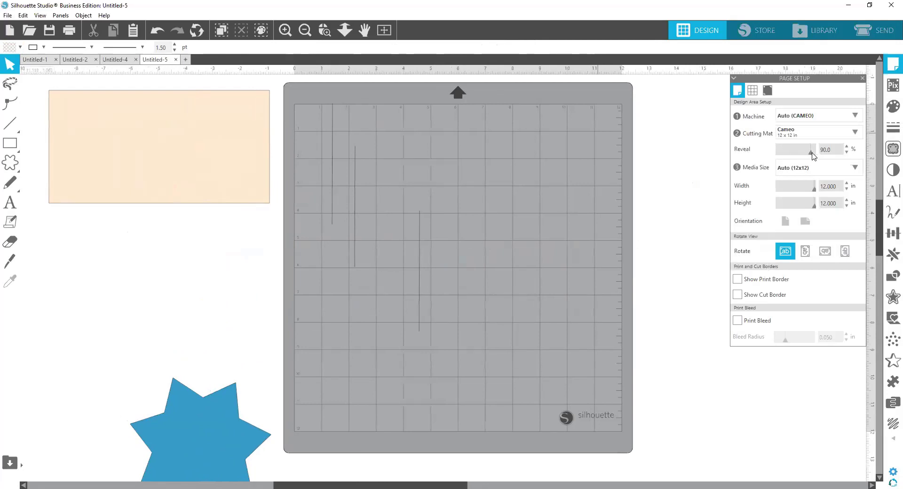
left_click_drag(812, 152, 771, 165)
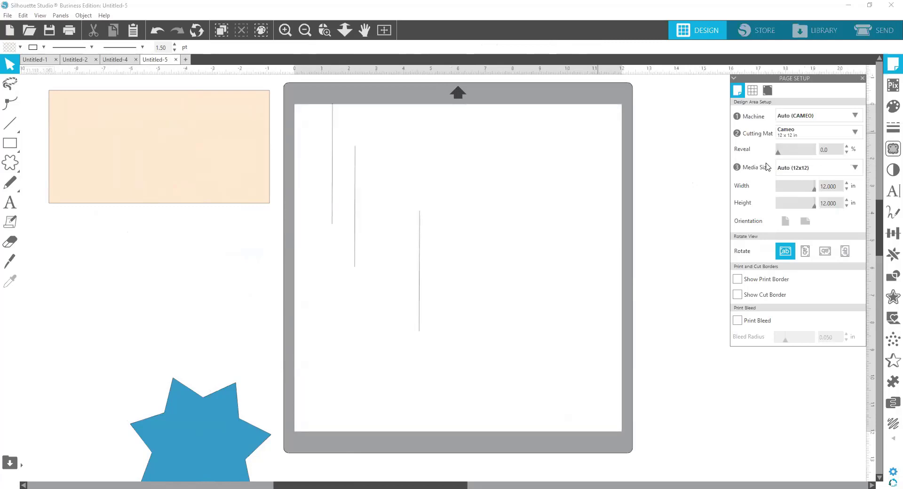
Step: Move the rectangle back onto the mat to about X 3.48, Y 3.60 in, over the lowest line, and remove its fill
left_click_drag(197, 141, 538, 253)
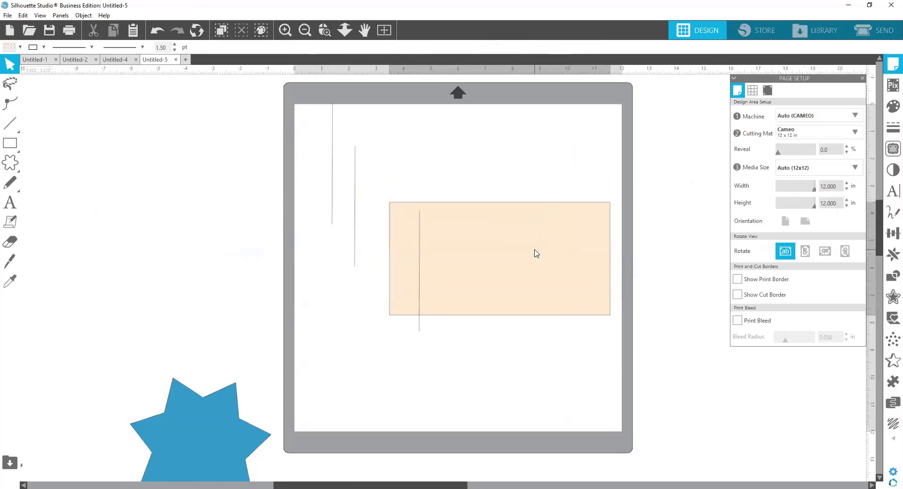
left_click(10, 48)
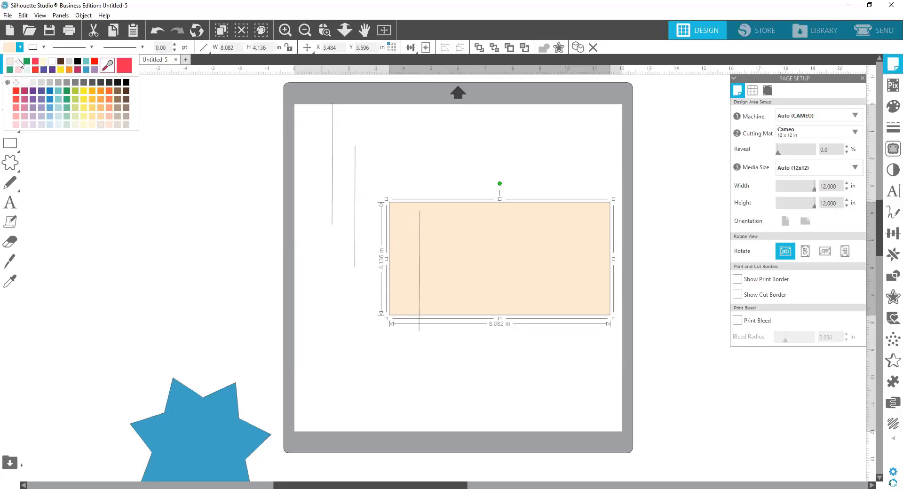
left_click(19, 62)
Step: Select the vertical line inside the rectangle and move it right by a distance of 1.250 in
left_click(419, 238)
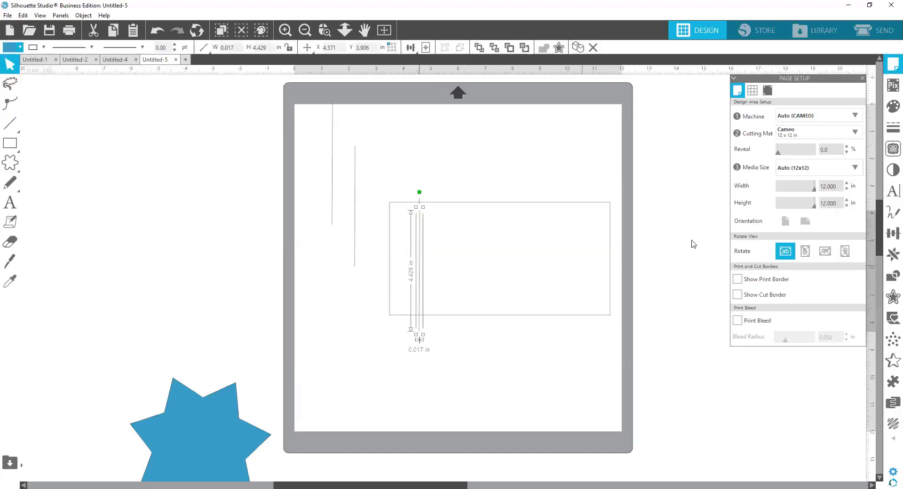
left_click(890, 236)
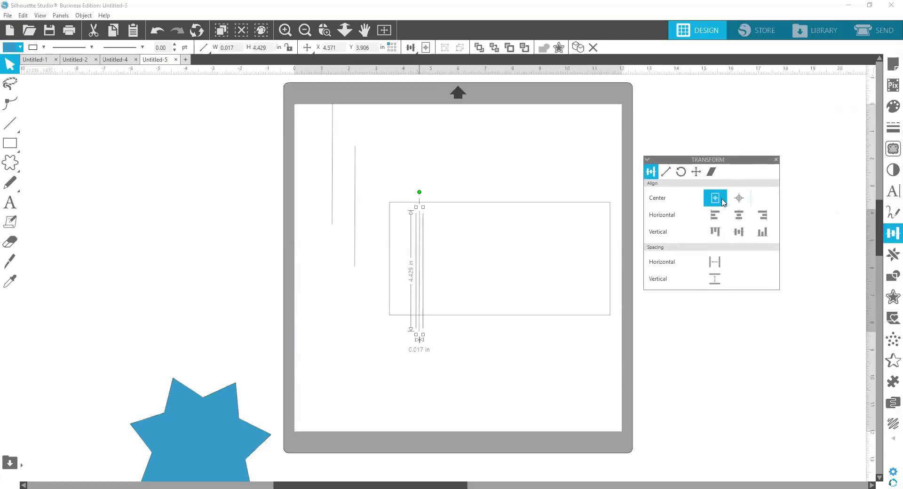
left_click(696, 172)
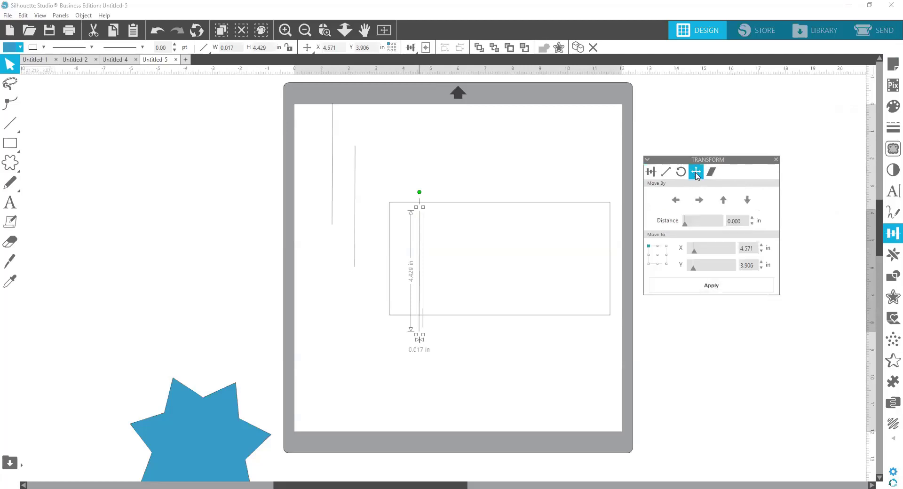
left_click(744, 224)
type("1.250")
left_click(700, 201)
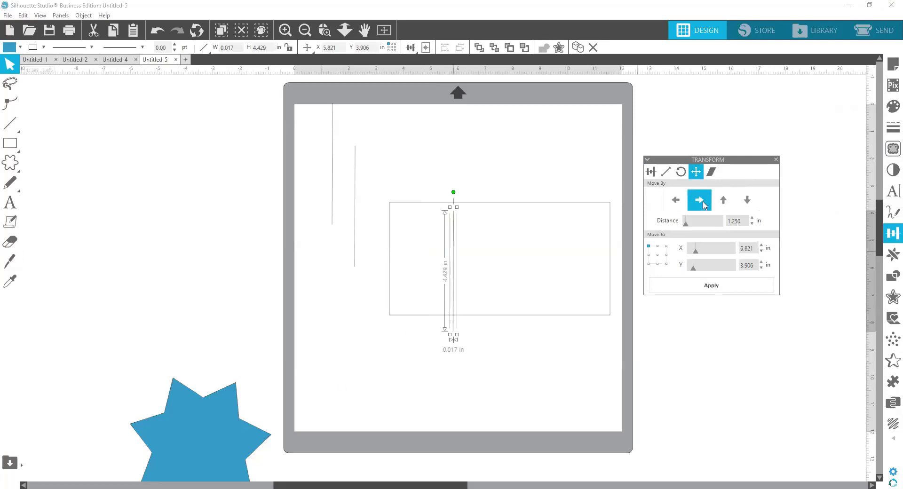
Step: Move the line in 1.250 in increments left, up, left again and twice back to the right
left_click(676, 200)
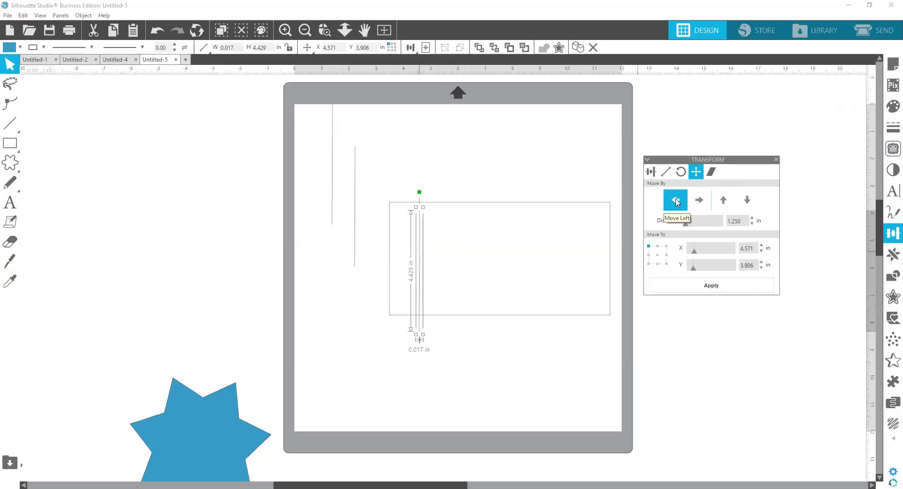
left_click(723, 201)
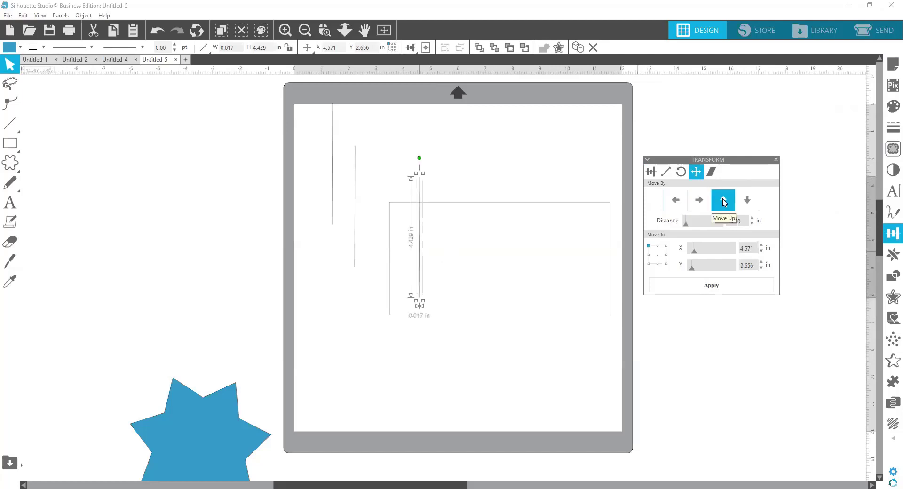
left_click(677, 202)
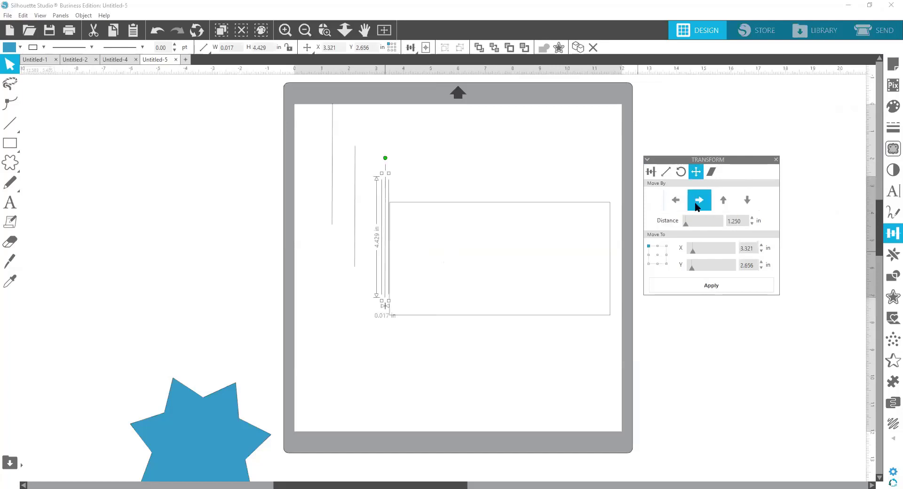
left_click(698, 203)
left_click(698, 201)
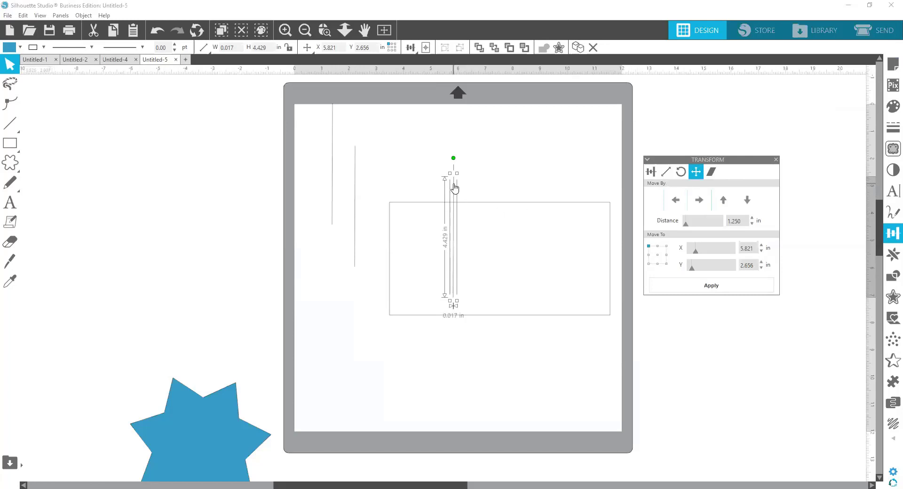
Step: Place two vertical lines across the rectangle, one at about X 5.72 in and the other at about X 7.10 in
left_click_drag(454, 187, 459, 217)
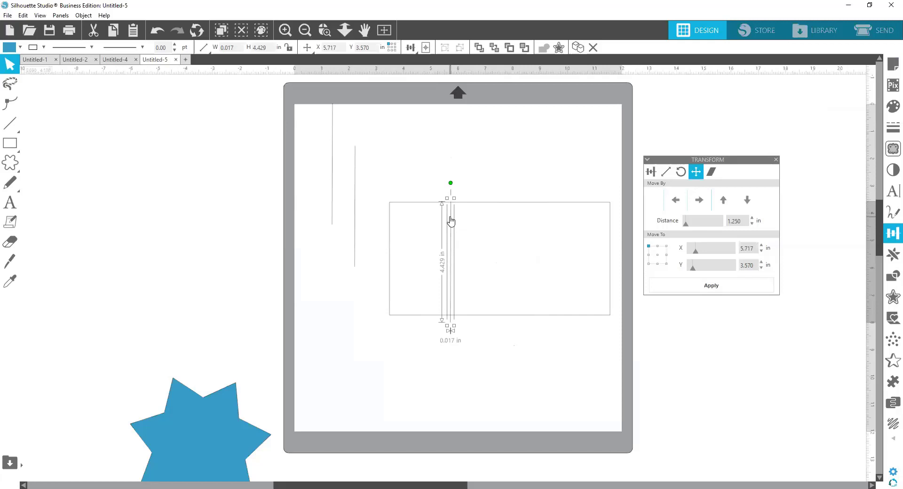
left_click_drag(354, 167, 487, 224)
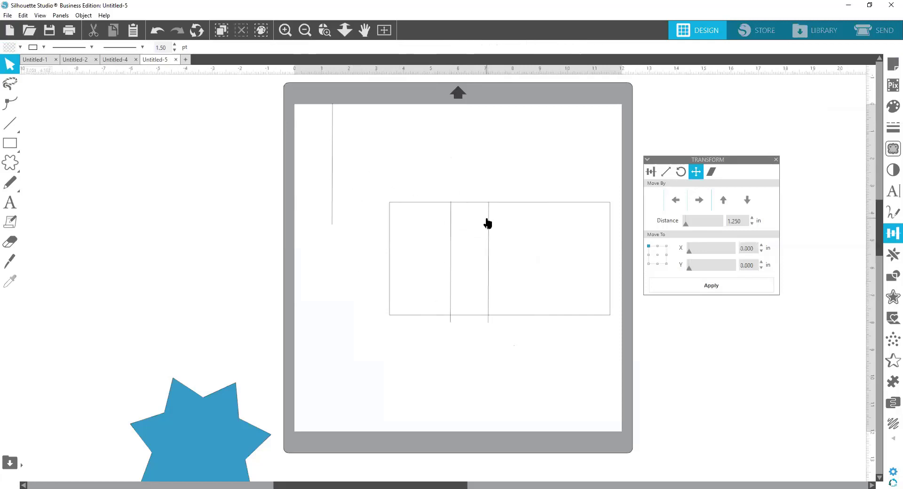
Step: Color the left line inside the rectangle green and the right line red
left_click(450, 239)
left_click(43, 47)
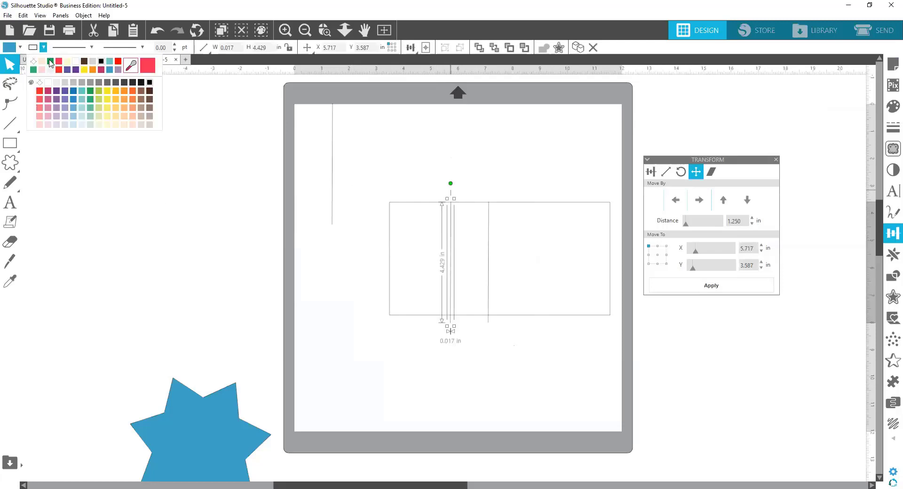
left_click(50, 62)
left_click(489, 234)
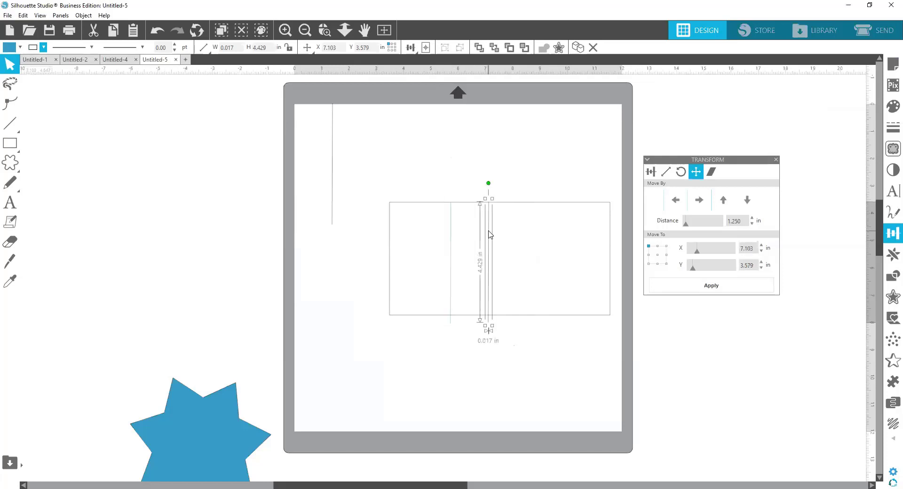
left_click(34, 48)
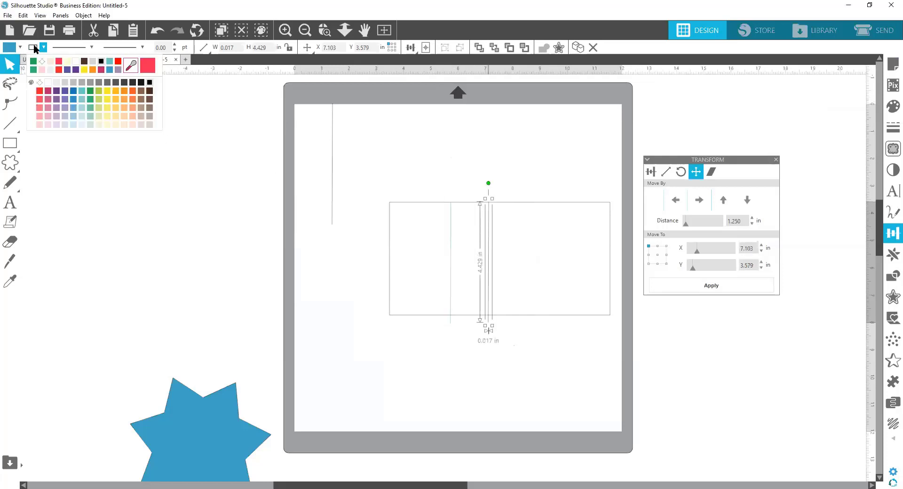
left_click(60, 65)
Step: Move the leftover line off the mat to the blank area on its left and color the rectangle's outline red
left_click(302, 155)
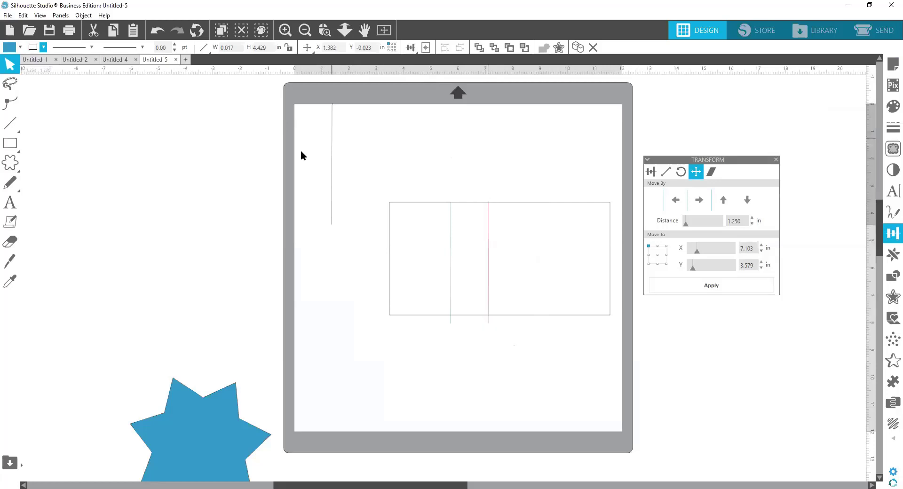
left_click(410, 203)
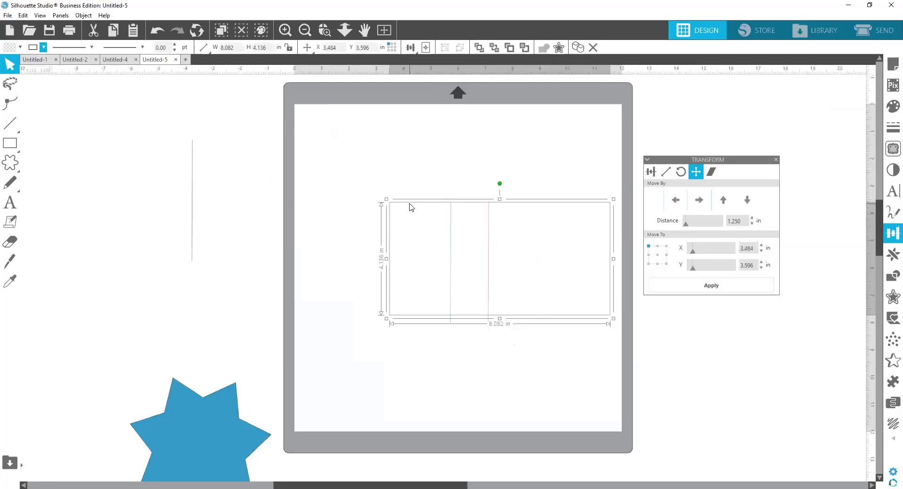
left_click(34, 48)
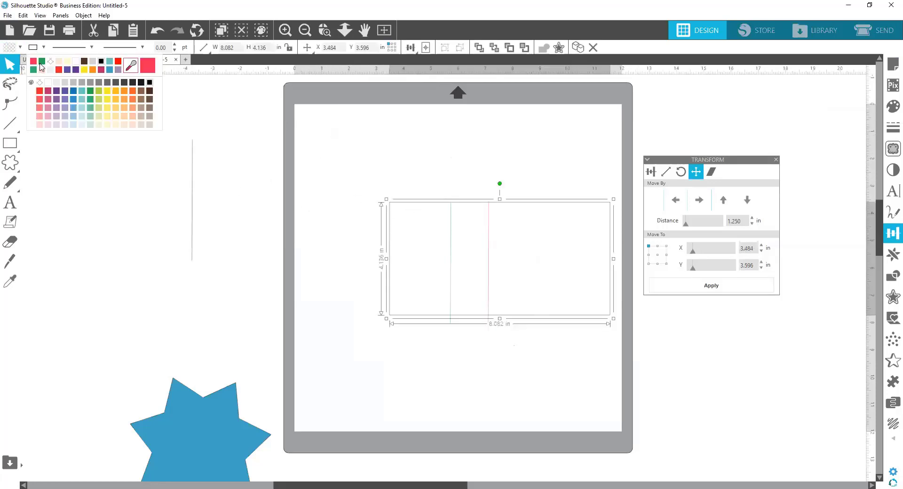
Step: Select the rectangle with both lines and set their line thickness to 1.00 pt
left_click_drag(333, 157, 621, 362)
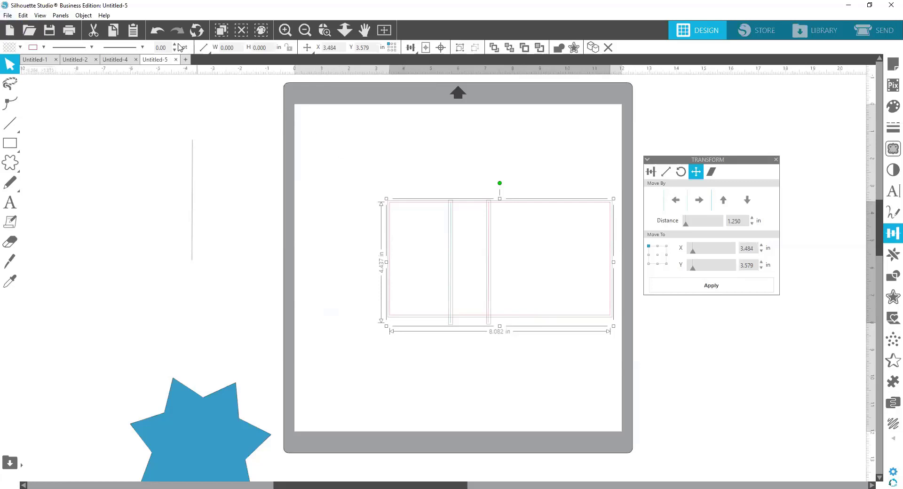
left_click(174, 44)
left_click(202, 47)
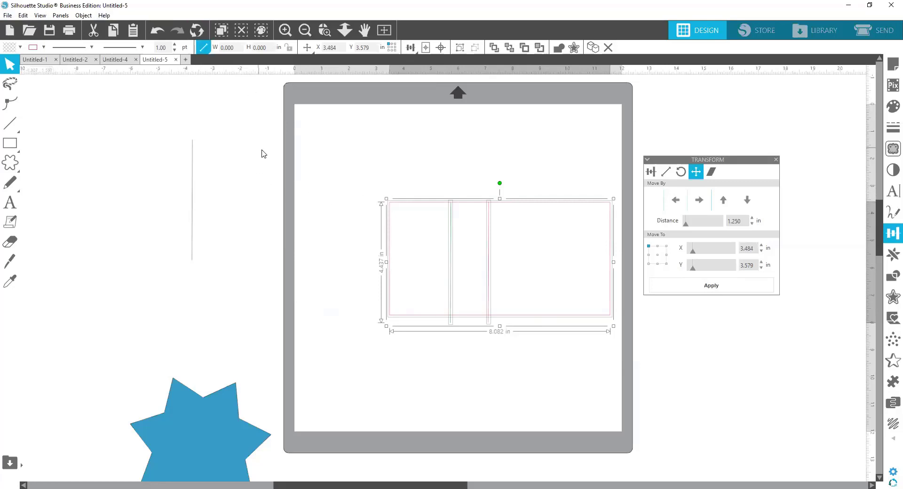
left_click(389, 168)
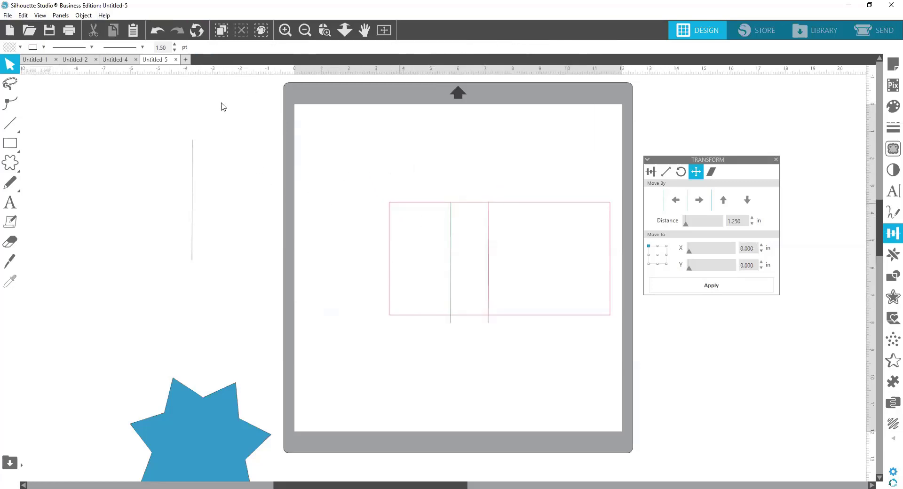
Step: Select the rectangle and both lines again and return their line thickness to 0.00 pt
left_click_drag(397, 184, 659, 374)
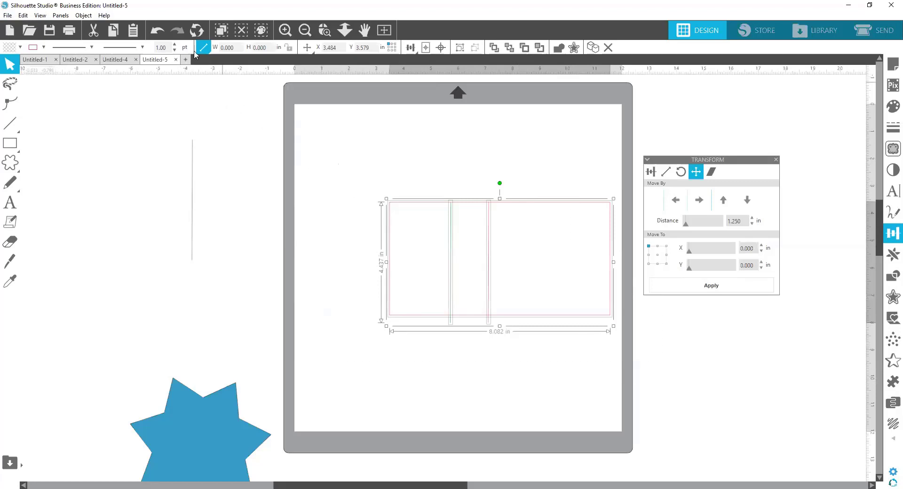
left_click(175, 50)
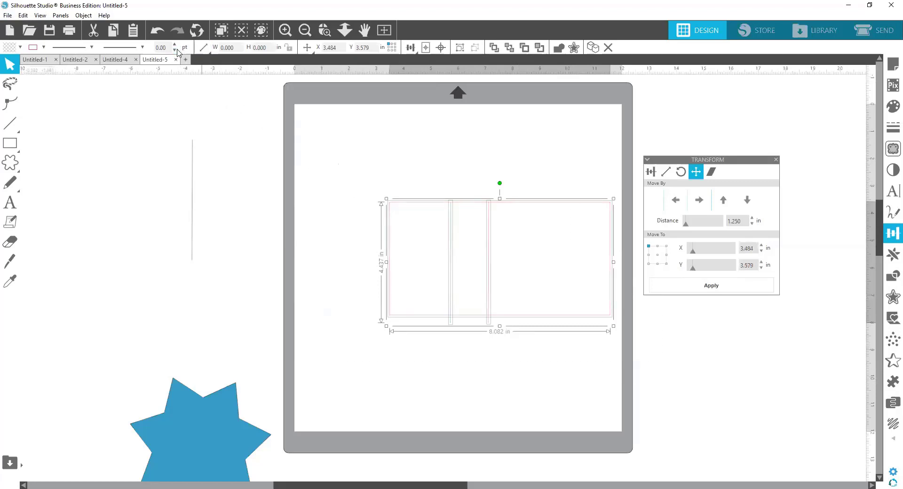
left_click(441, 186)
Step: Save the selected rectangle and both lines to the Downloads folder as an SVG named "box test"
left_click_drag(361, 181, 618, 349)
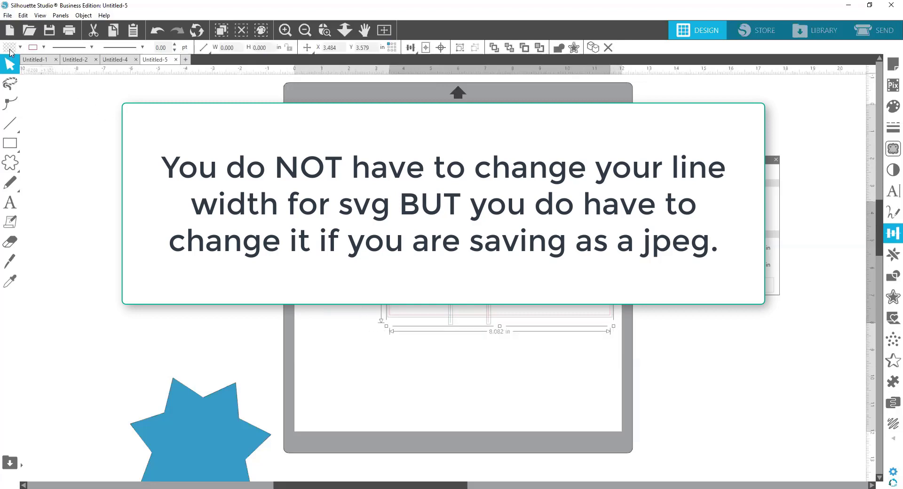
left_click(8, 15)
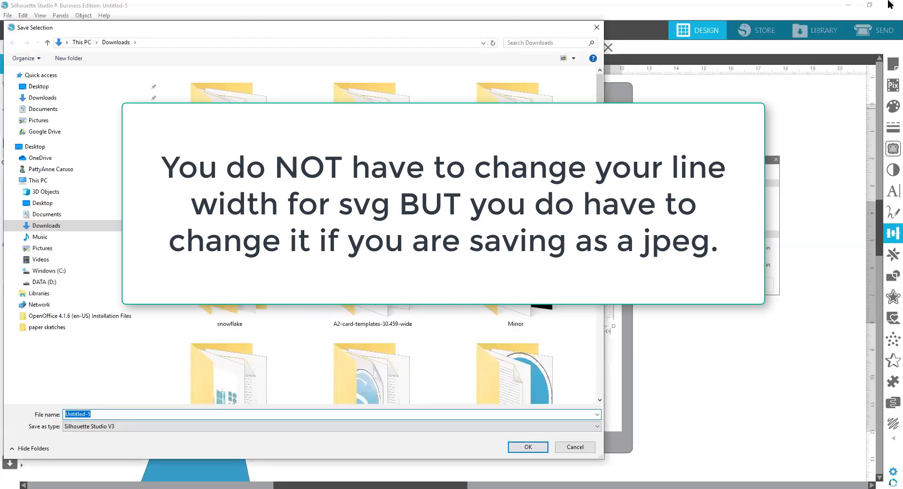
type("box test")
left_click(127, 428)
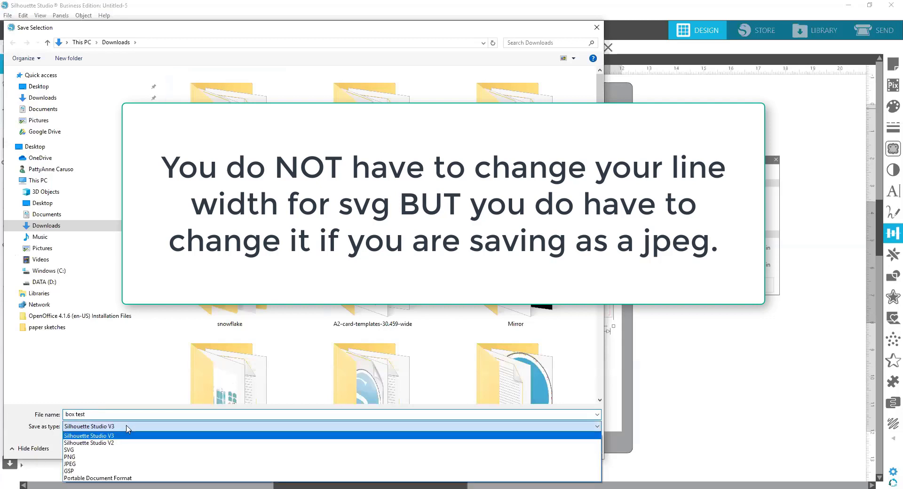
left_click(111, 451)
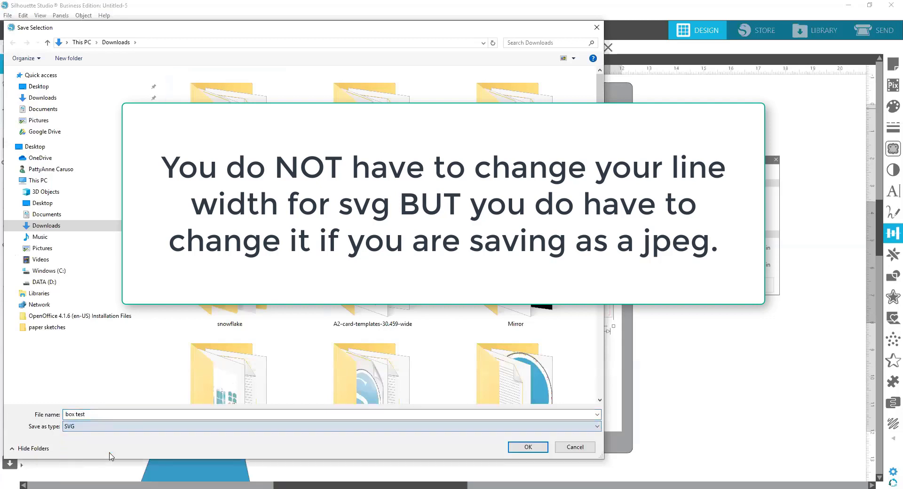
left_click(528, 447)
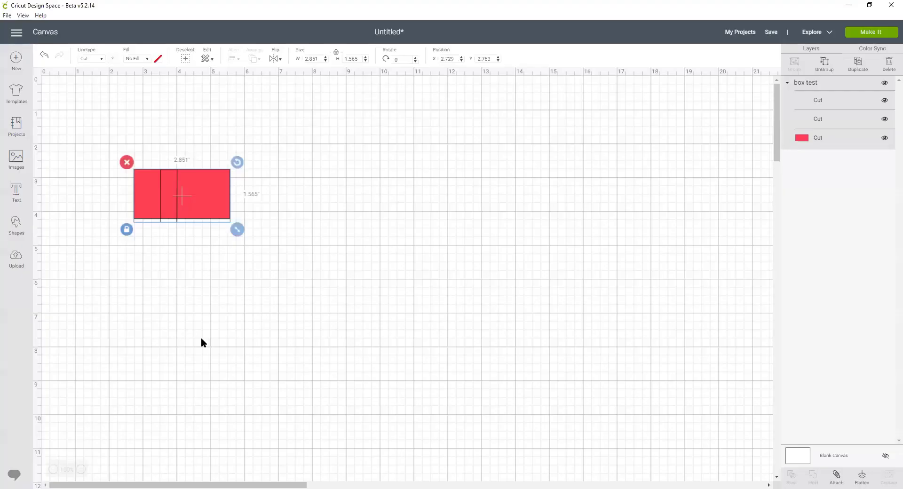
Step: Switch to Cricut Design Space and ungroup the imported box test design
left_click(202, 339)
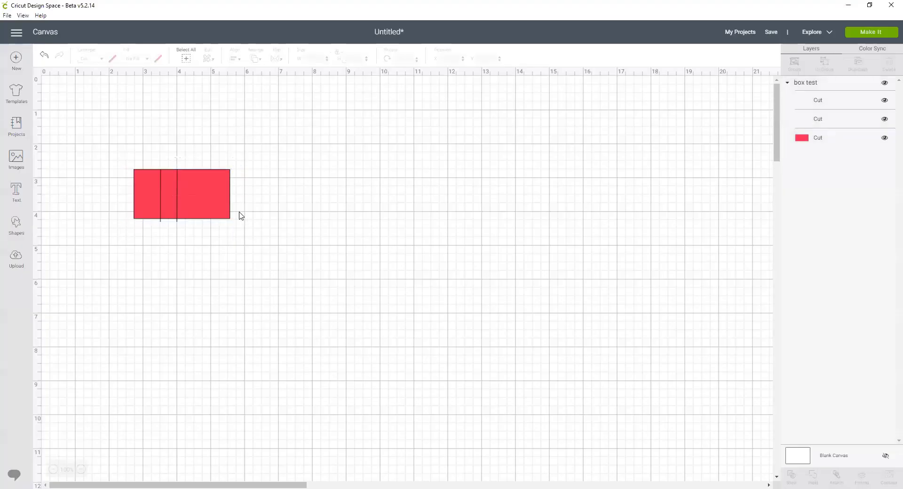
left_click(228, 205)
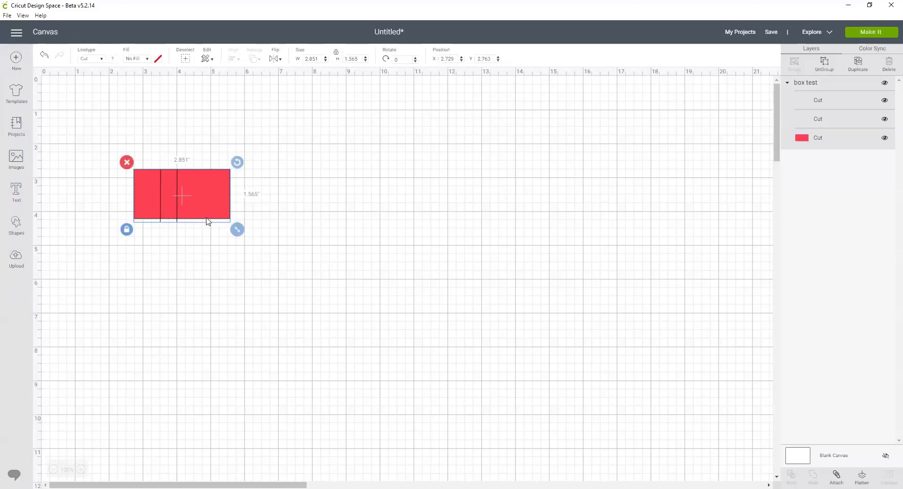
left_click(350, 234)
left_click(226, 195)
key("ctrl+shift+g")
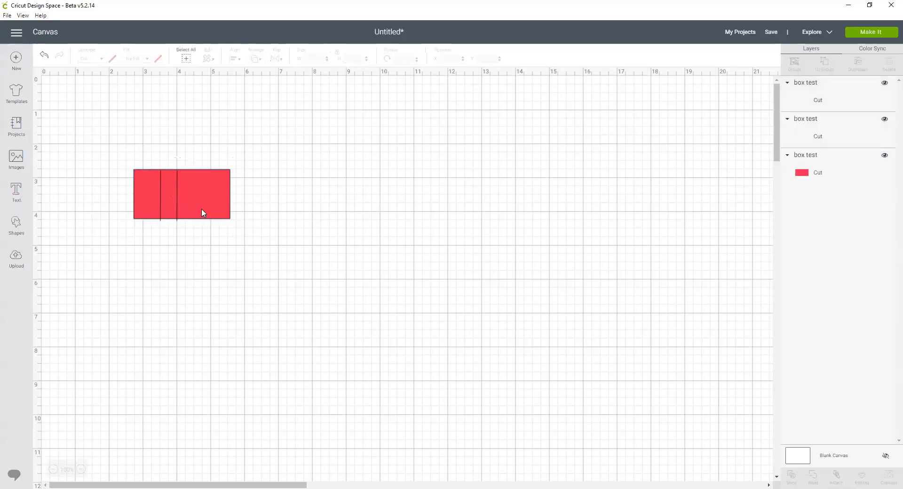
Step: Hide the red rectangle's layer to check the separate lines, and show it again
left_click(201, 208)
left_click(884, 156)
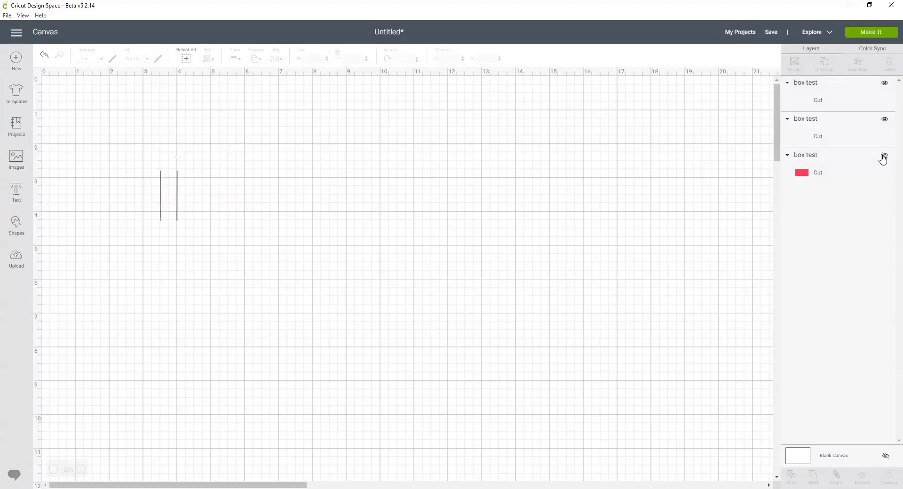
left_click(884, 157)
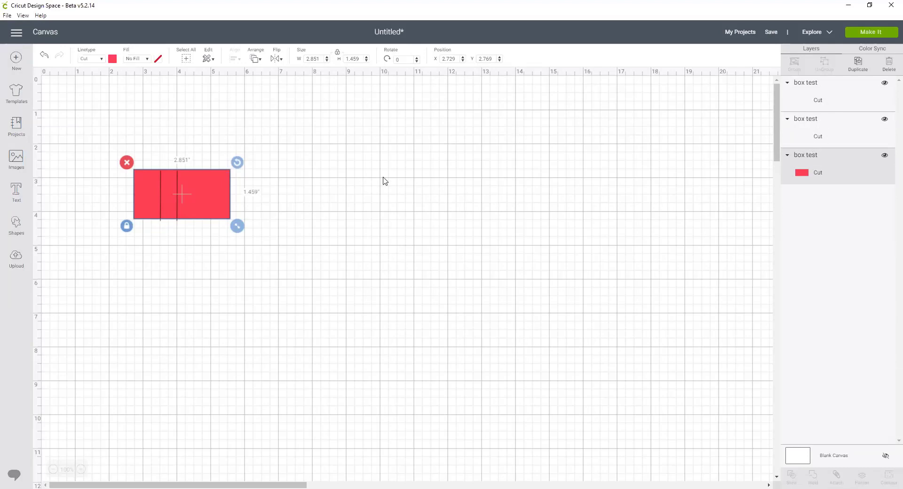
left_click(256, 212)
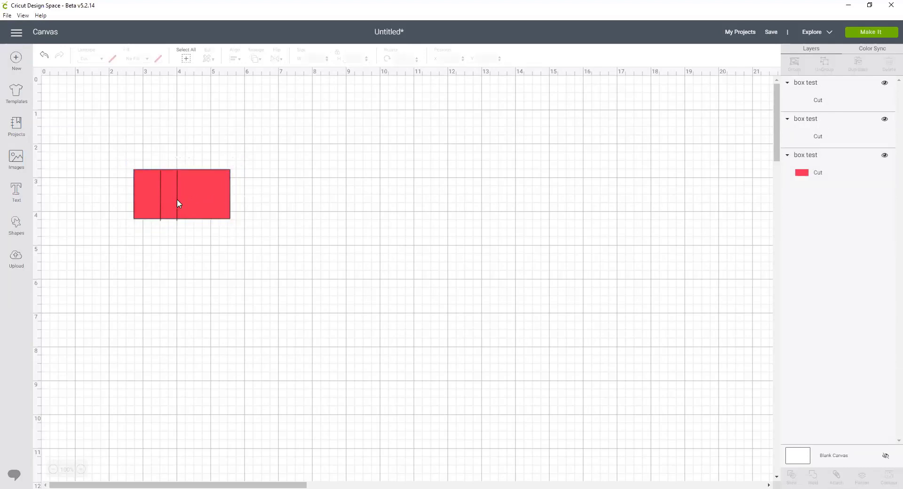
Step: Change the first vertical line on the red rectangle to Score and attach both lines to the rectangle
left_click(178, 199)
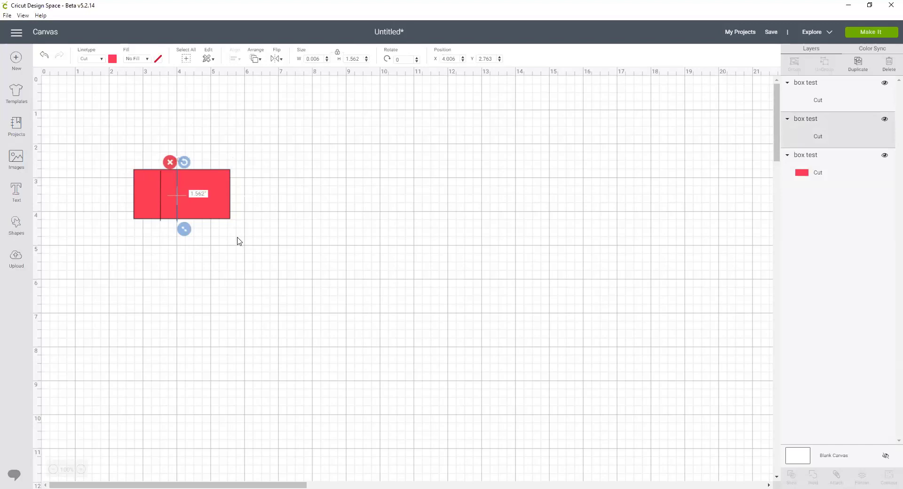
left_click(81, 468)
left_click(81, 469)
left_click(81, 468)
left_click(508, 324)
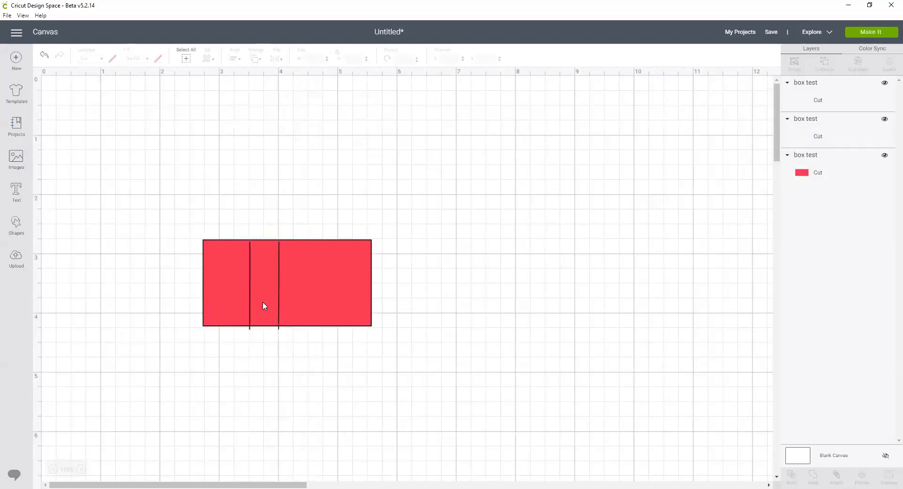
left_click(249, 288)
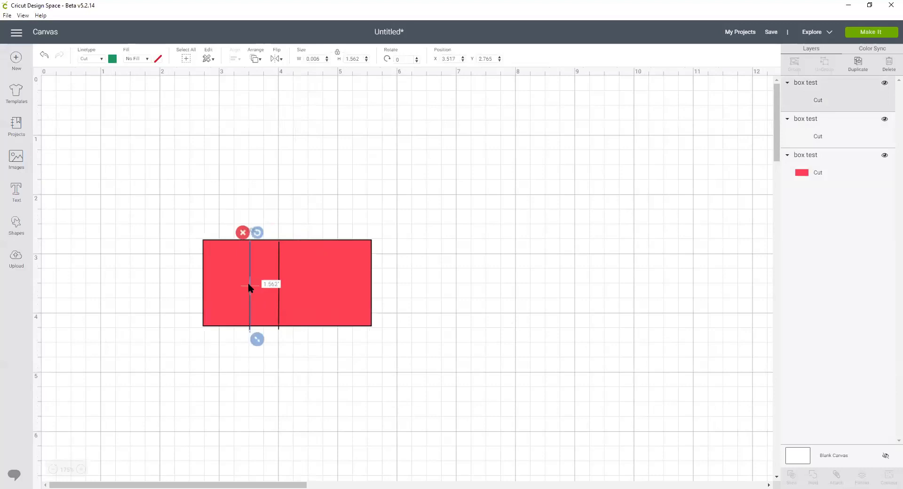
left_click(104, 62)
left_click(99, 95)
left_click(385, 179)
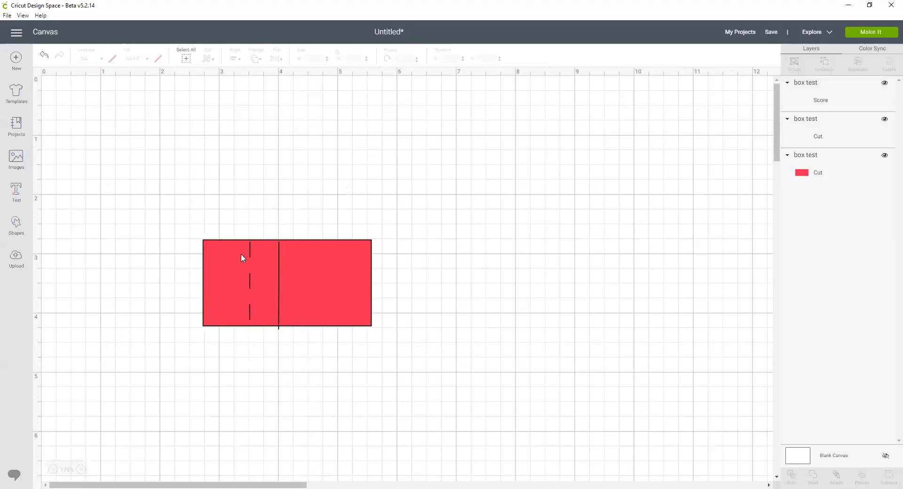
left_click_drag(219, 228, 255, 336)
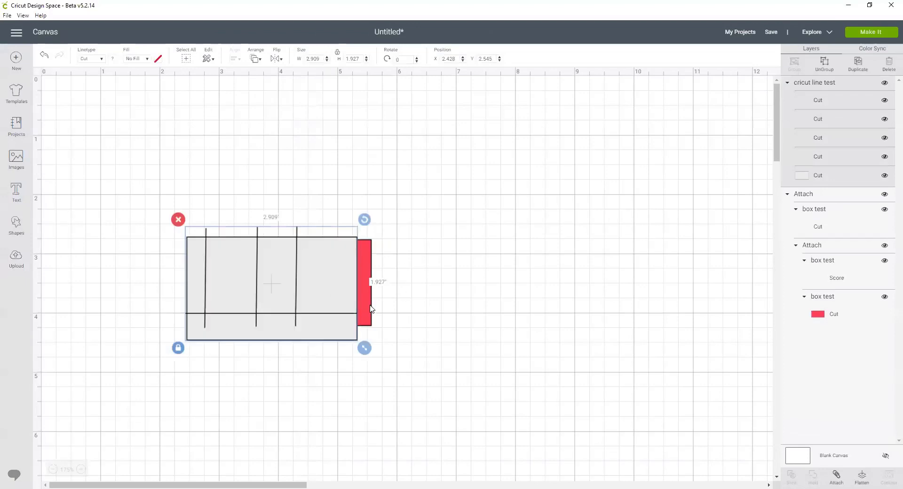
Step: Move the attached red box test design away from the grey cricut line test design and delete it
left_click_drag(372, 309, 617, 290)
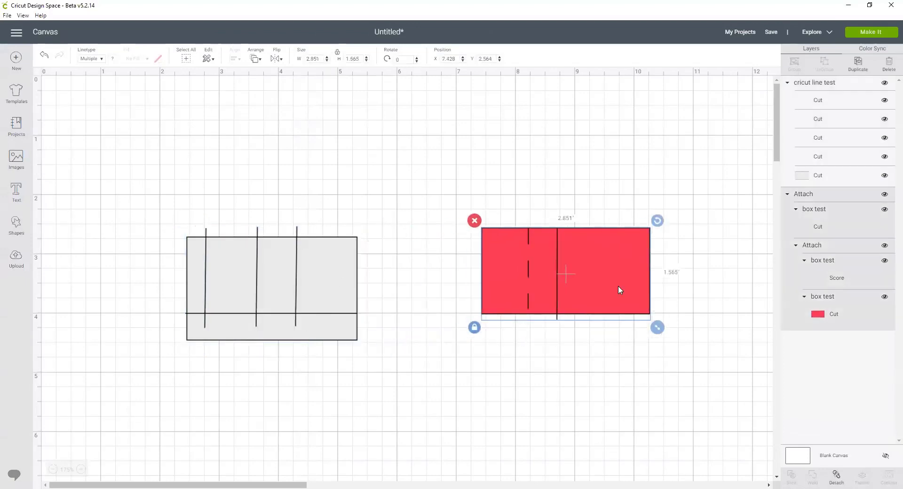
key("Delete")
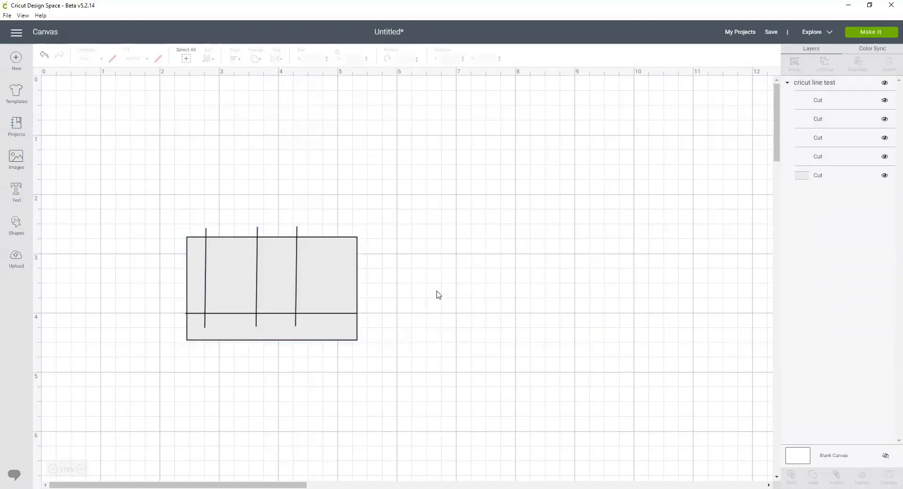
Step: Ungroup the cricut line test design and change its rightmost vertical line from a cut to a Score line
left_click(346, 277)
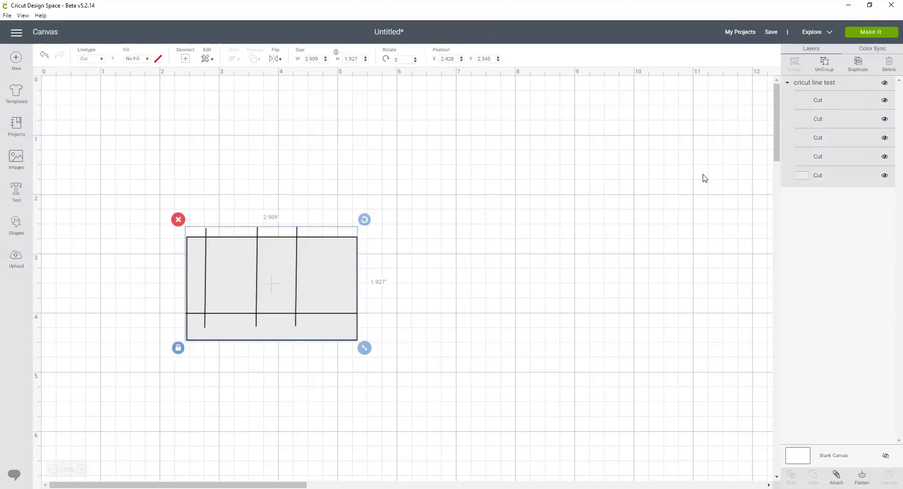
left_click(824, 61)
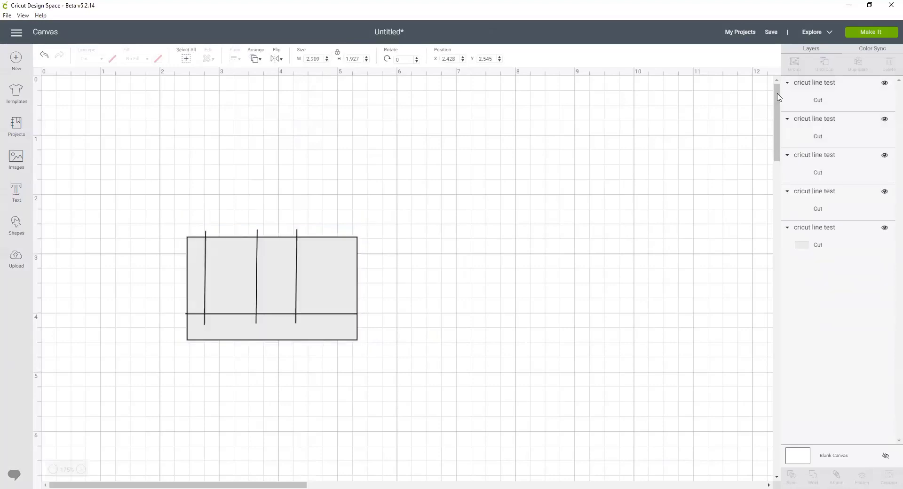
left_click(297, 258)
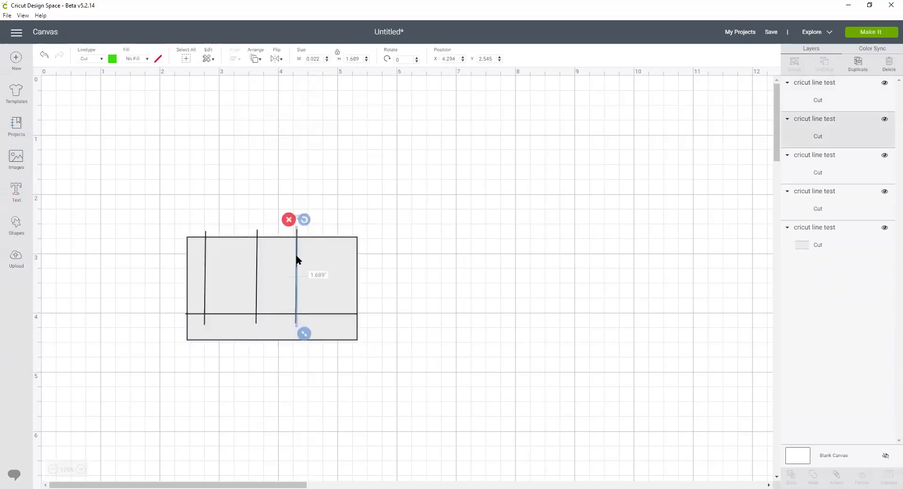
left_click(101, 59)
left_click(96, 94)
left_click(310, 200)
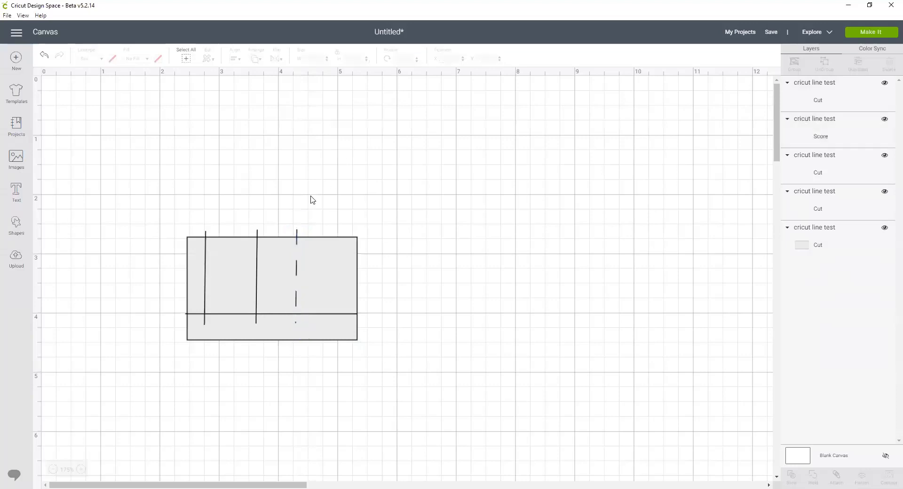
Step: Select the middle vertical line of the cricut line test design and open its linetype choices
left_click(256, 253)
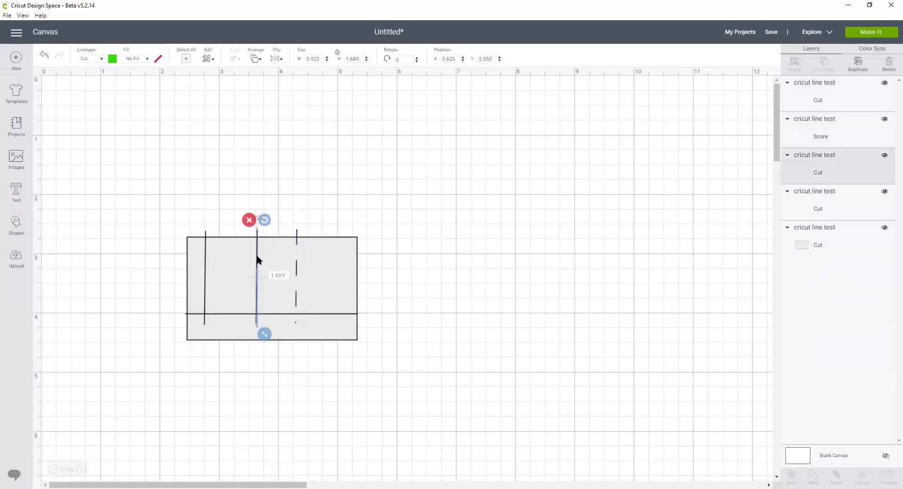
left_click(101, 60)
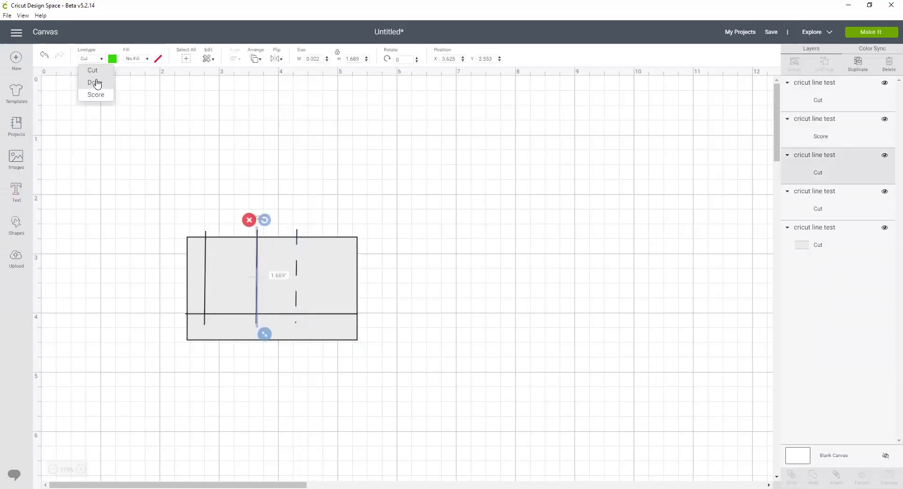